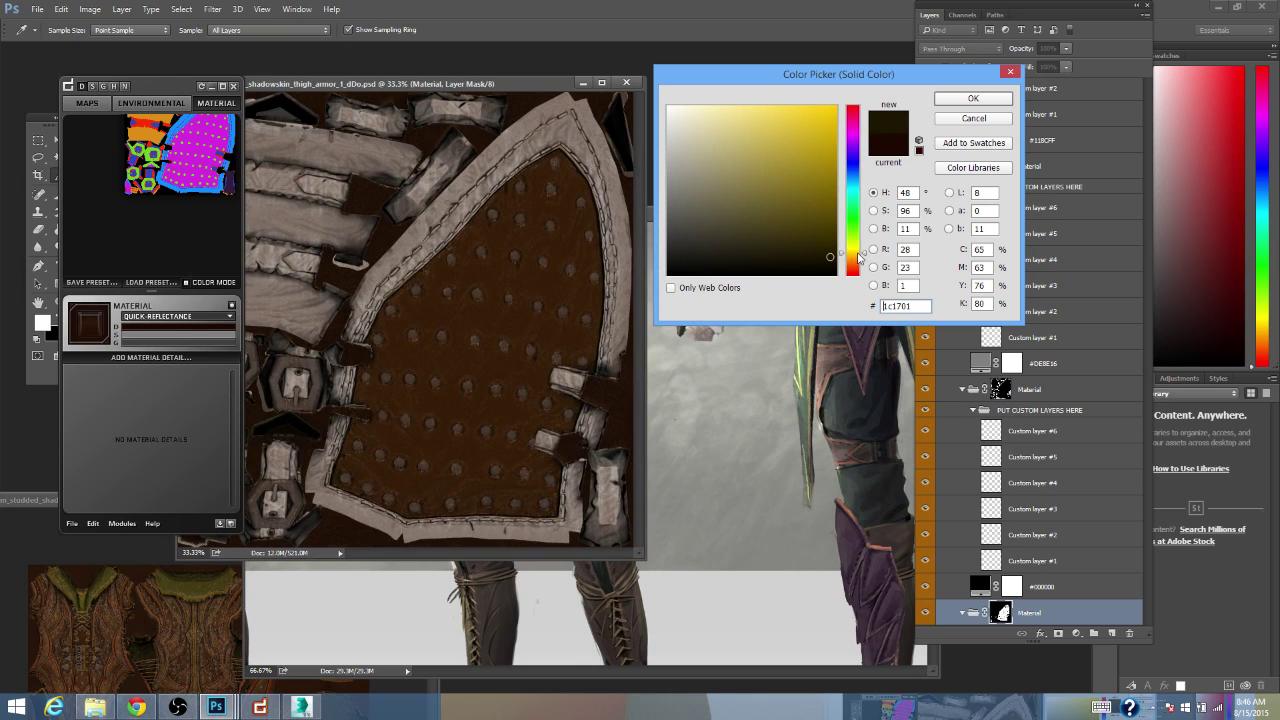
- Set the studded leather panel's material colour to a very dark brown, about #1c1201
drag(856, 258, 856, 262)
scroll(480, 333, down, 2)
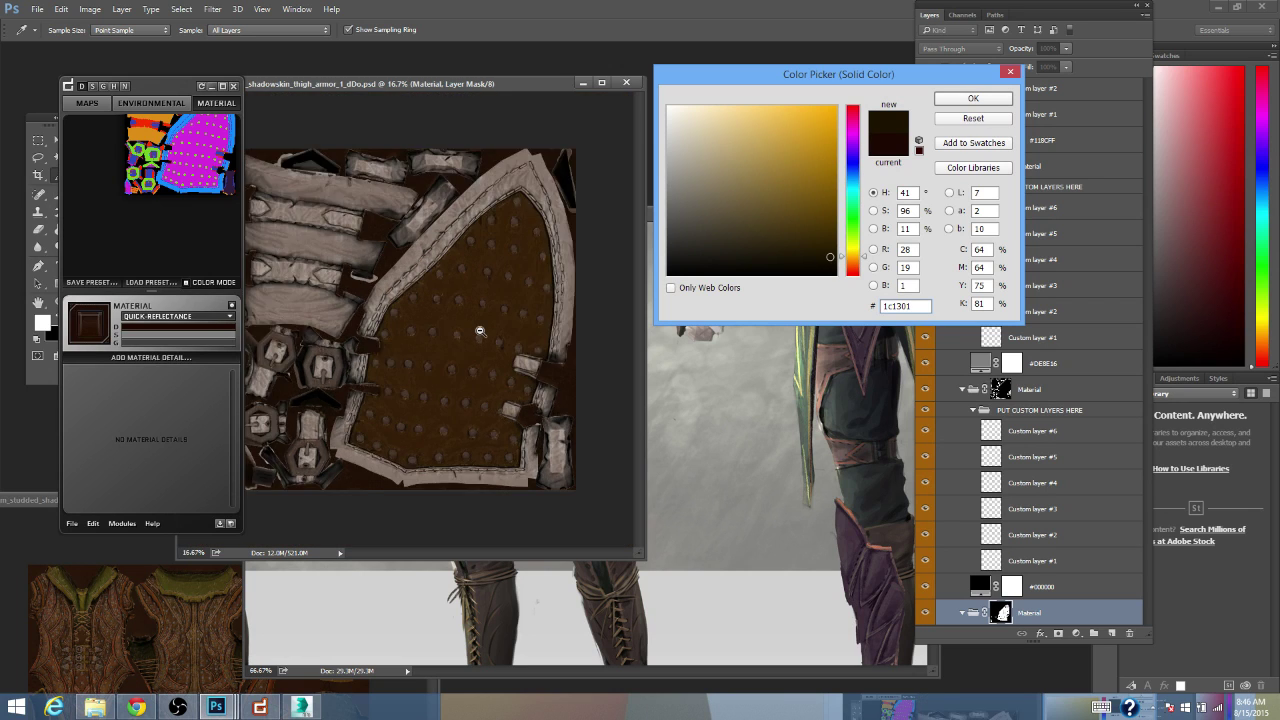
scroll(569, 320, up, 1)
drag(860, 266, 855, 263)
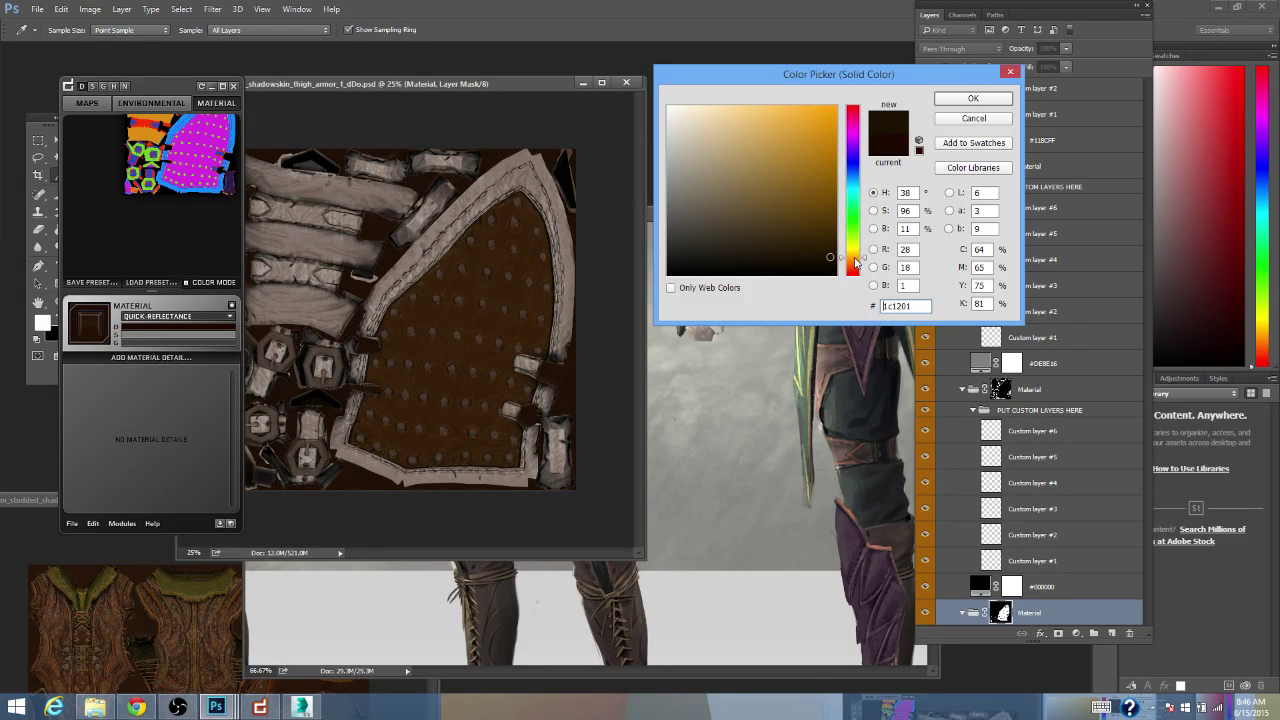
drag(855, 261, 856, 263)
click(994, 99)
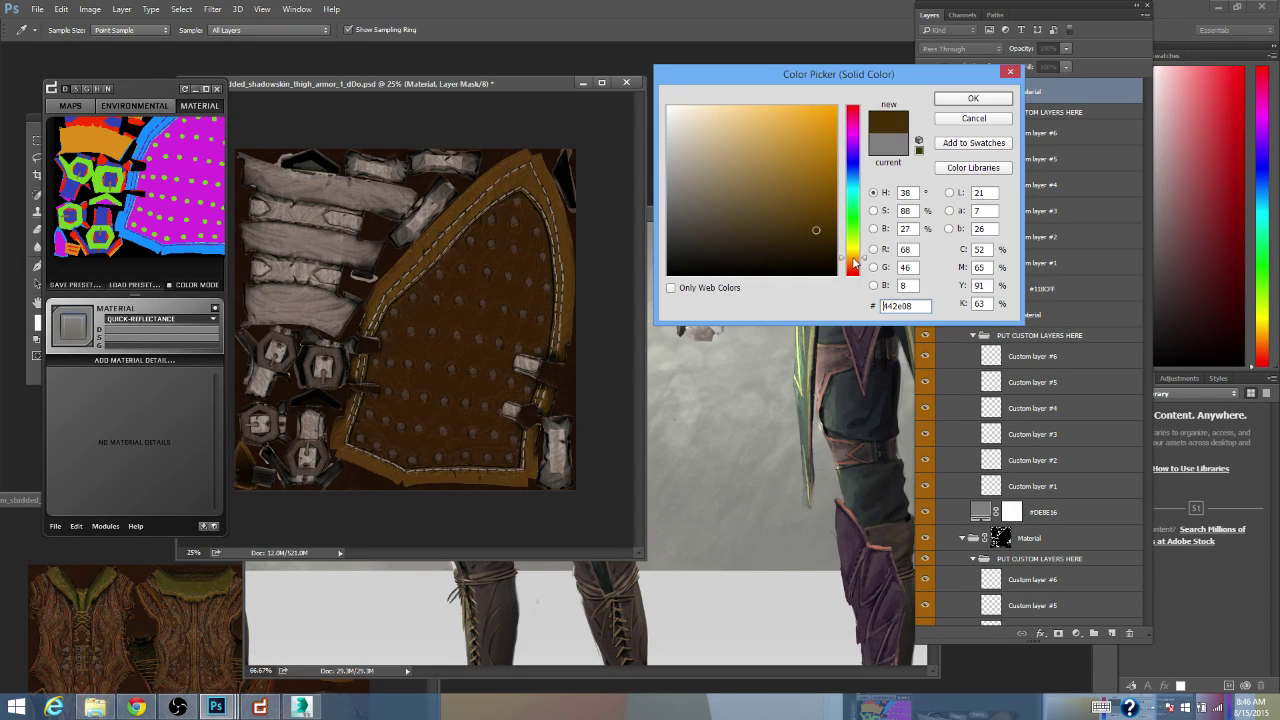
- Apply the dark golden brown #442e08 to the panel's border material and reposition the document window
click(971, 98)
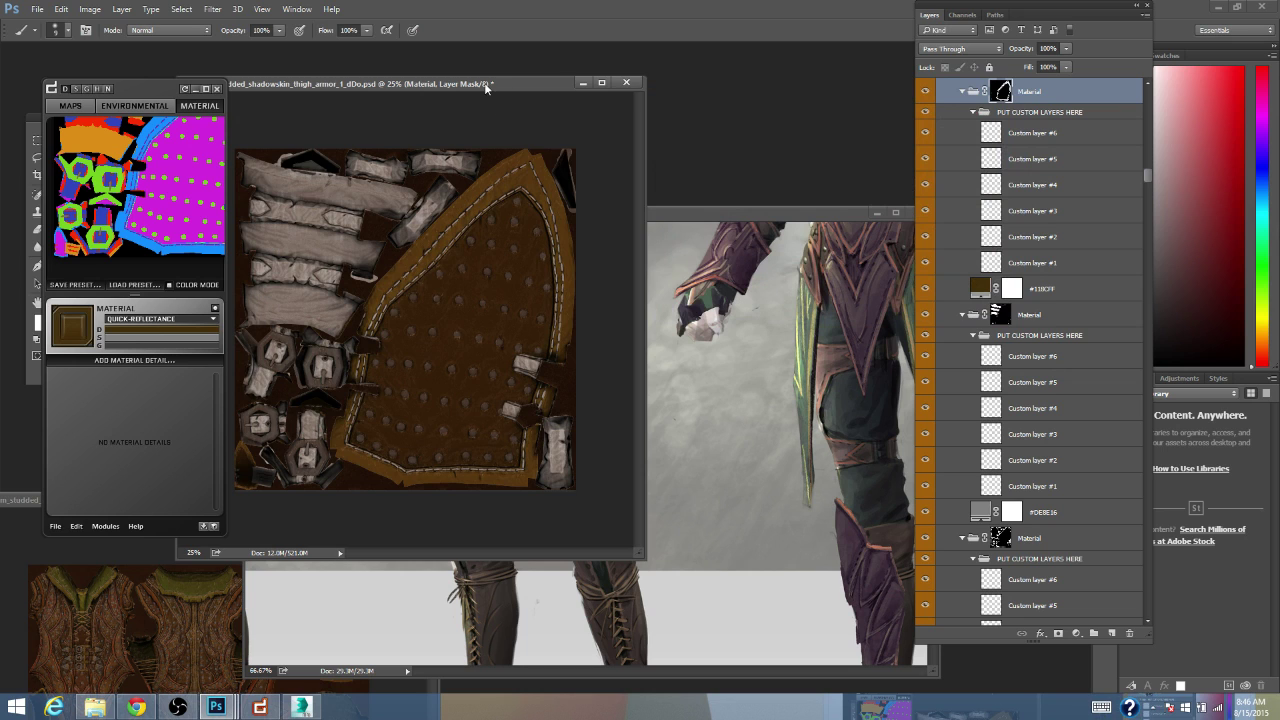
drag(486, 81, 563, 58)
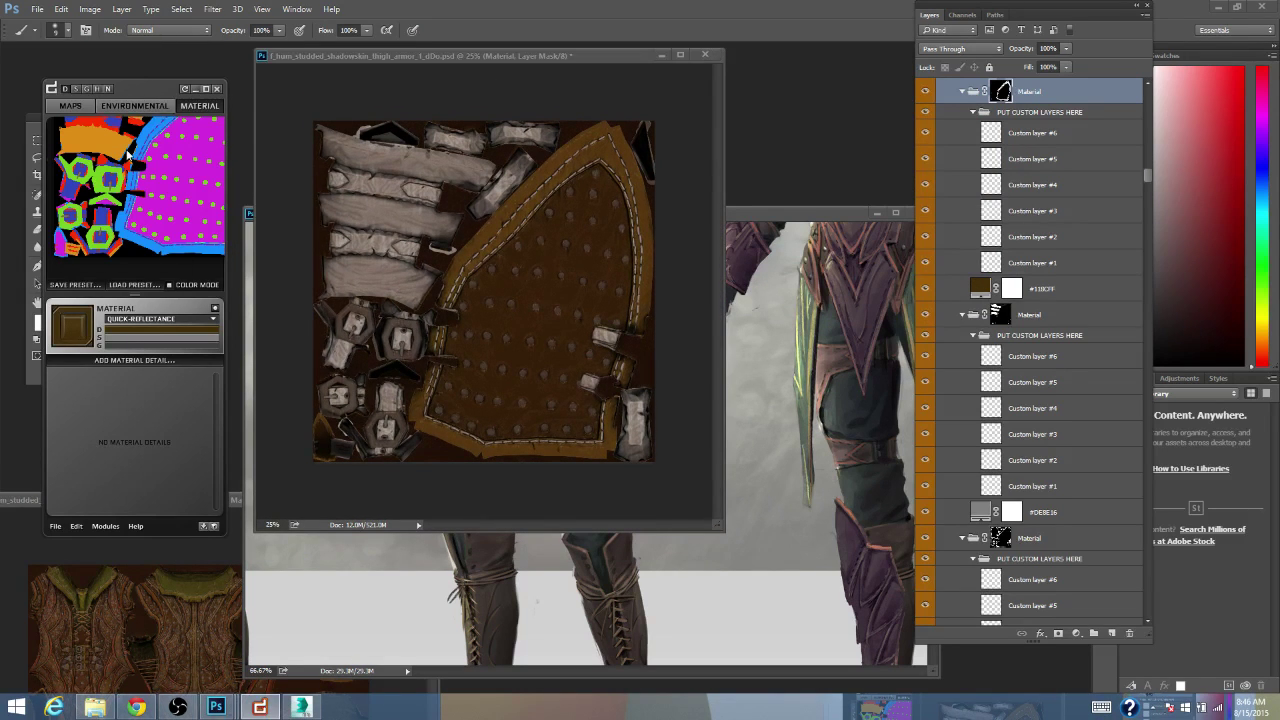
- Pick the border stitching material on the colour map and set its colour to burnt orange #914b00
scroll(193, 143, up, 3)
click(180, 142)
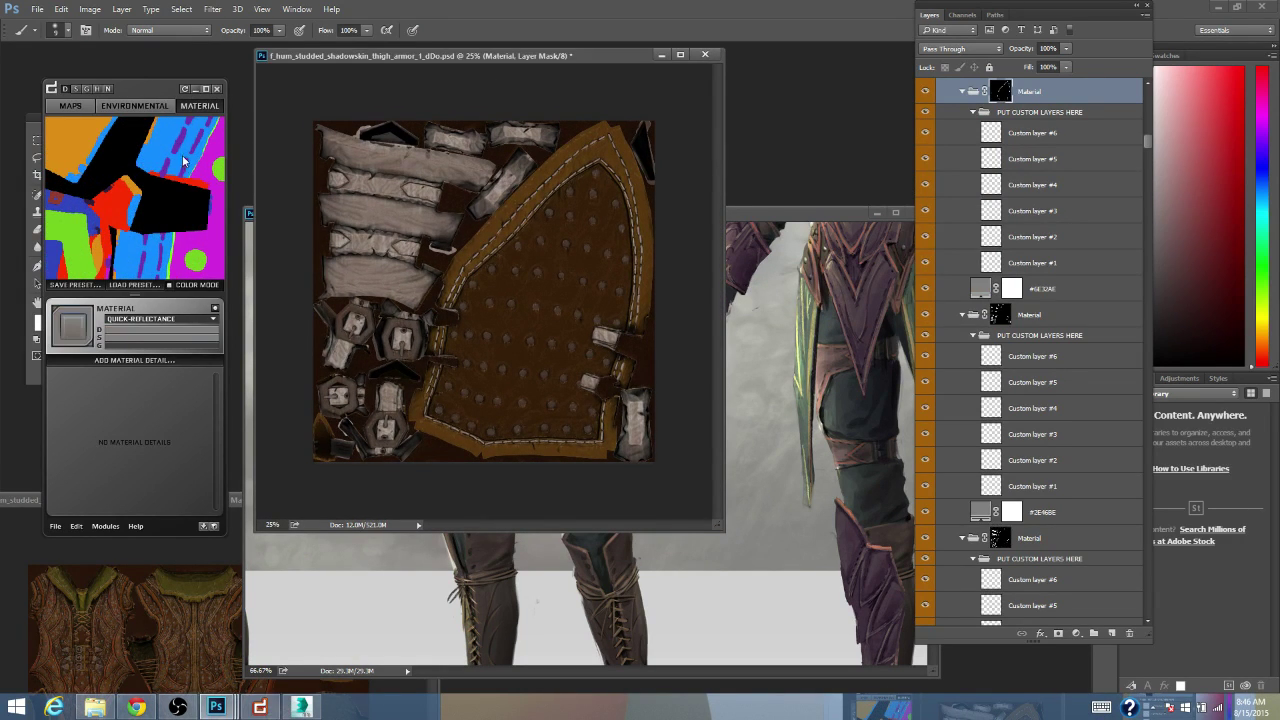
click(155, 330)
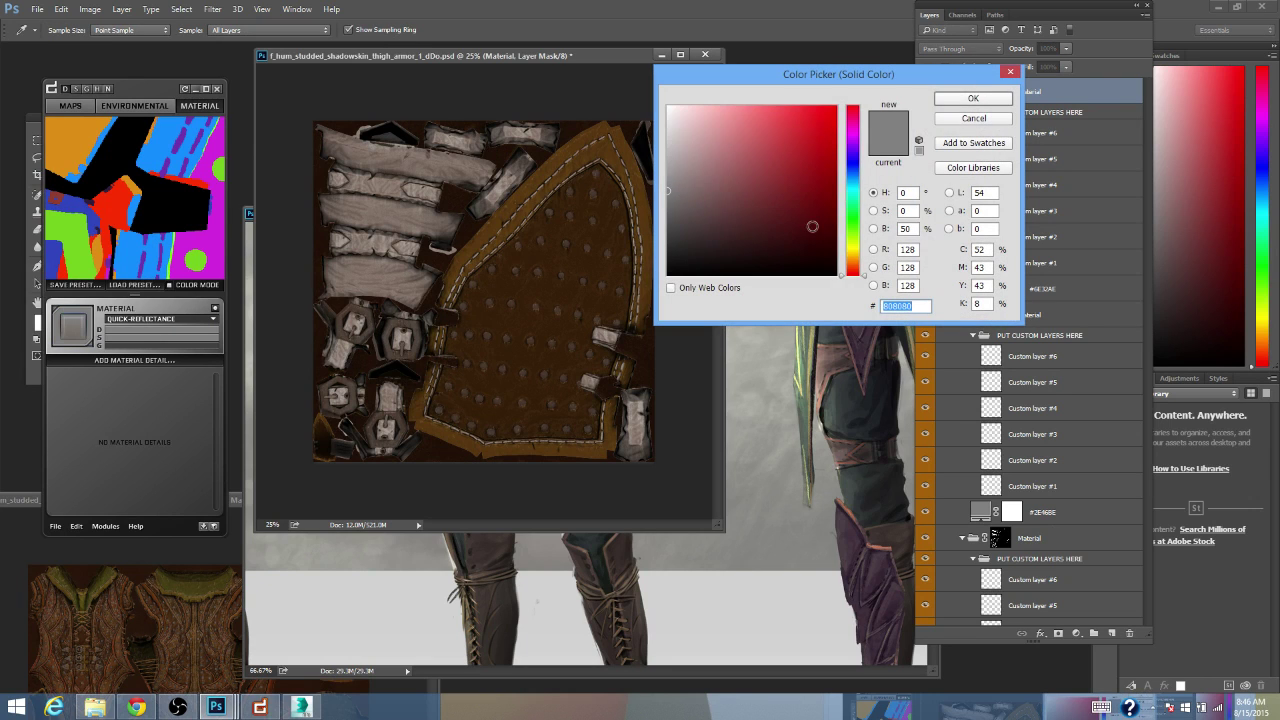
drag(855, 246, 857, 261)
click(836, 198)
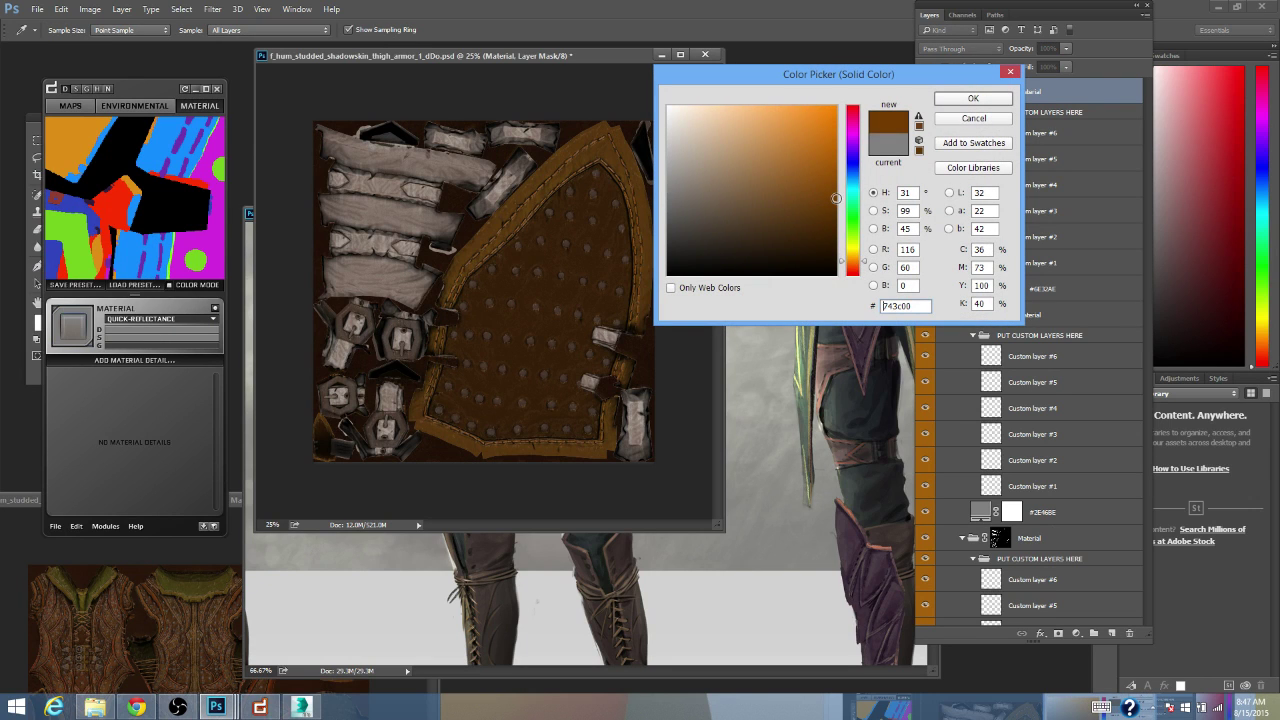
drag(838, 200, 836, 178)
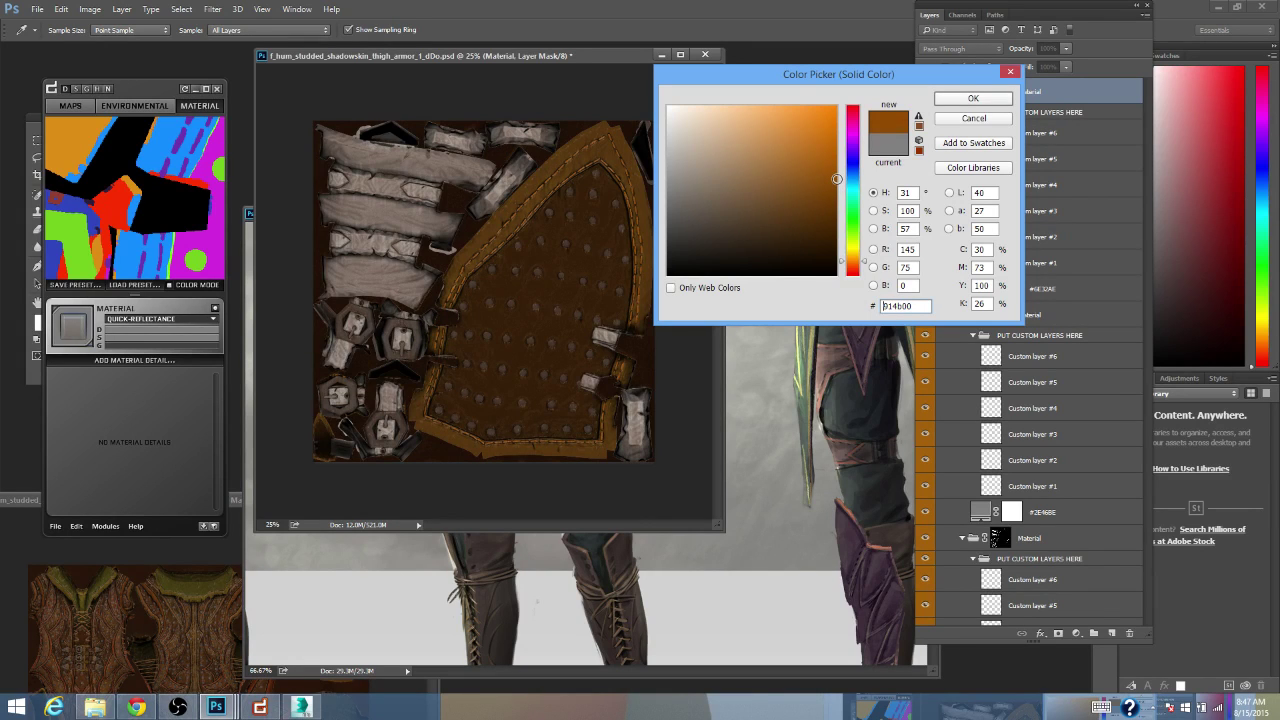
click(973, 98)
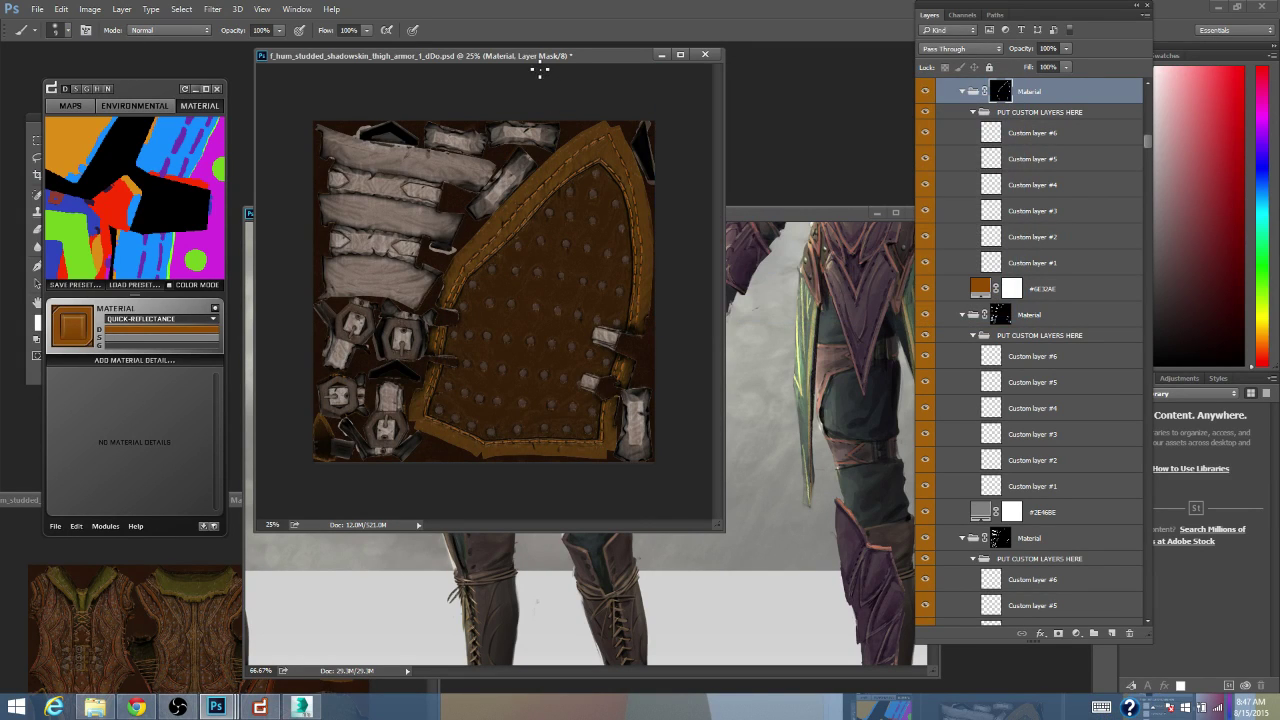
- Pick the blue buckle strap material on the colour map and give it the bright orange #ff8400
drag(539, 60, 571, 48)
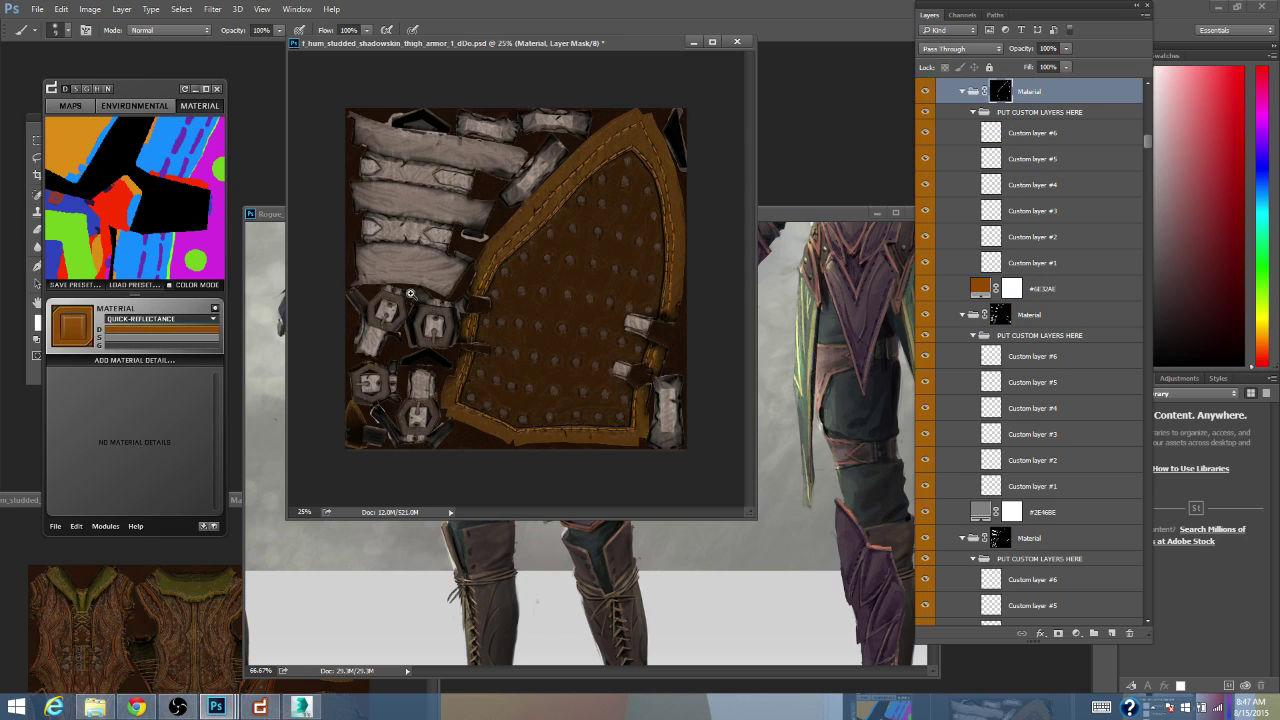
ctrl+click(410, 294)
ctrl+click(408, 295)
alt+click(383, 302)
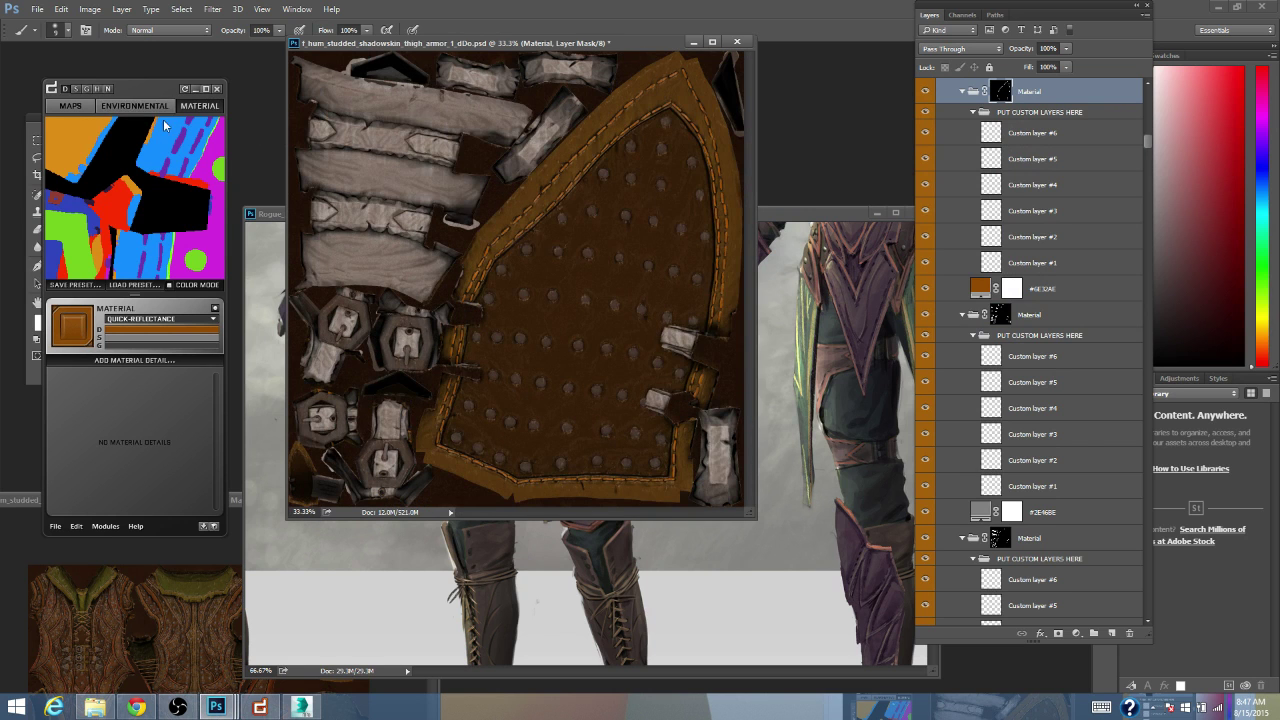
drag(130, 91, 168, 77)
scroll(165, 185, down, 3)
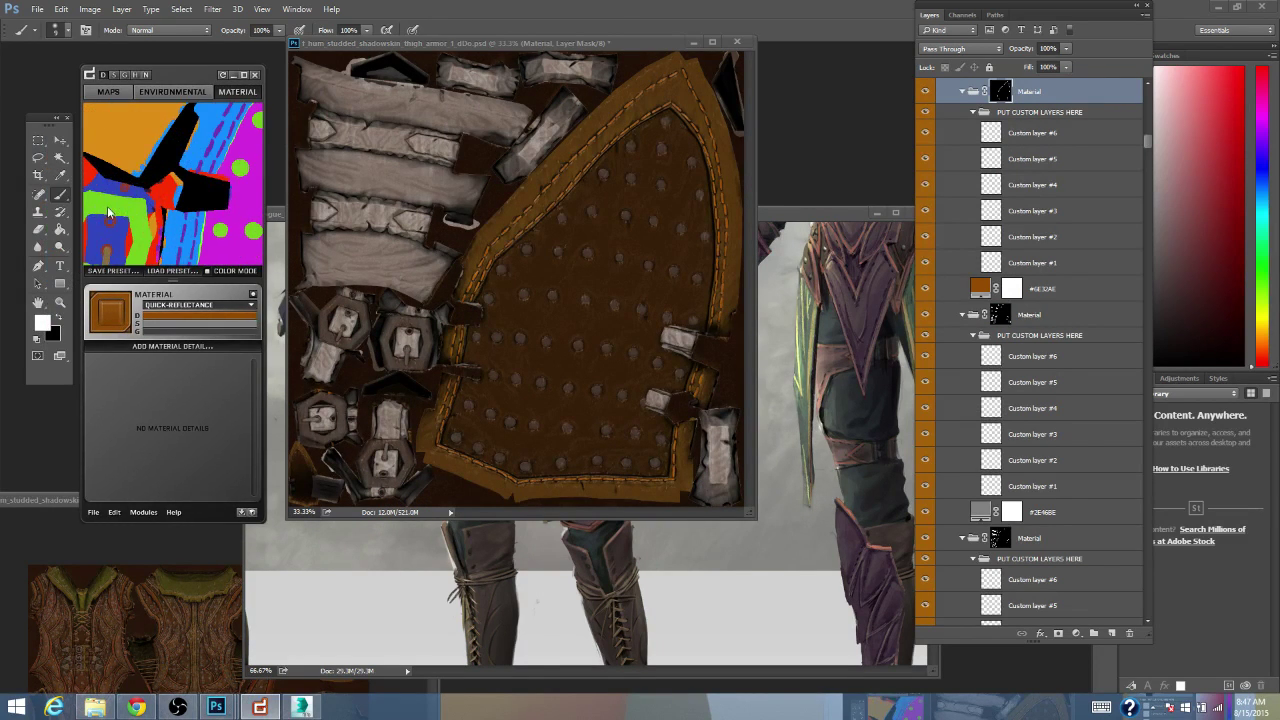
click(108, 236)
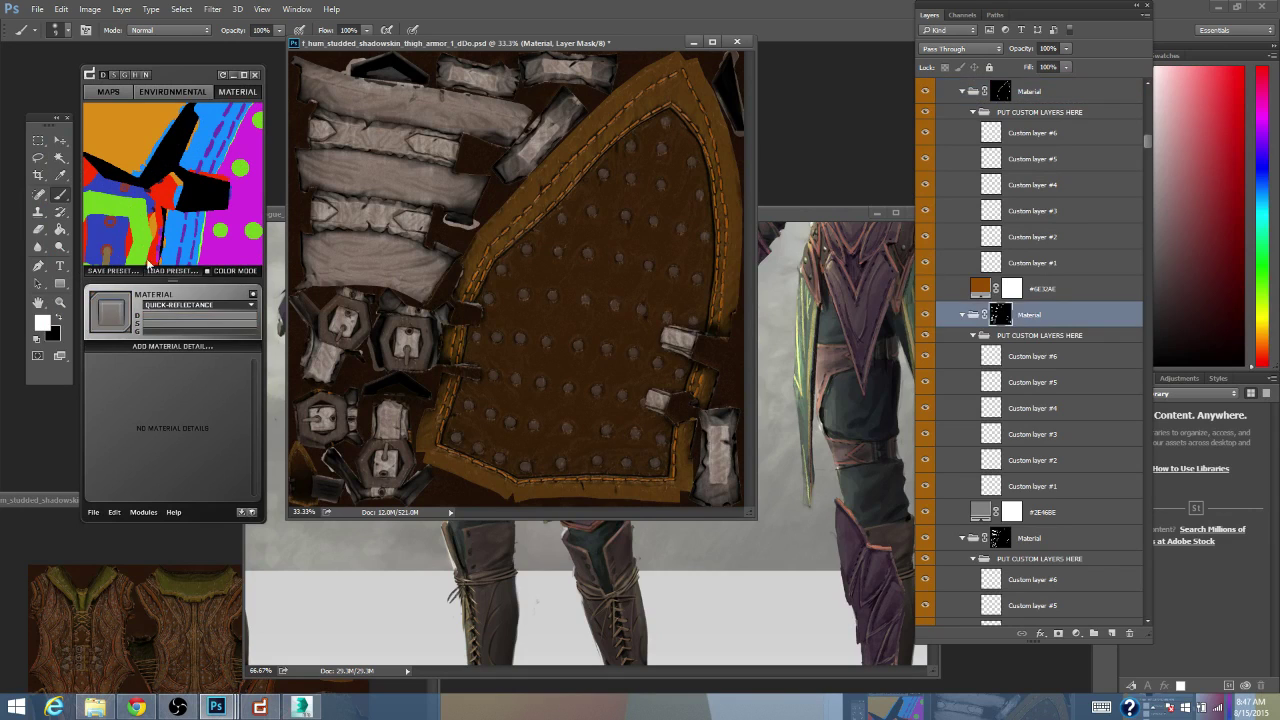
click(174, 314)
click(854, 258)
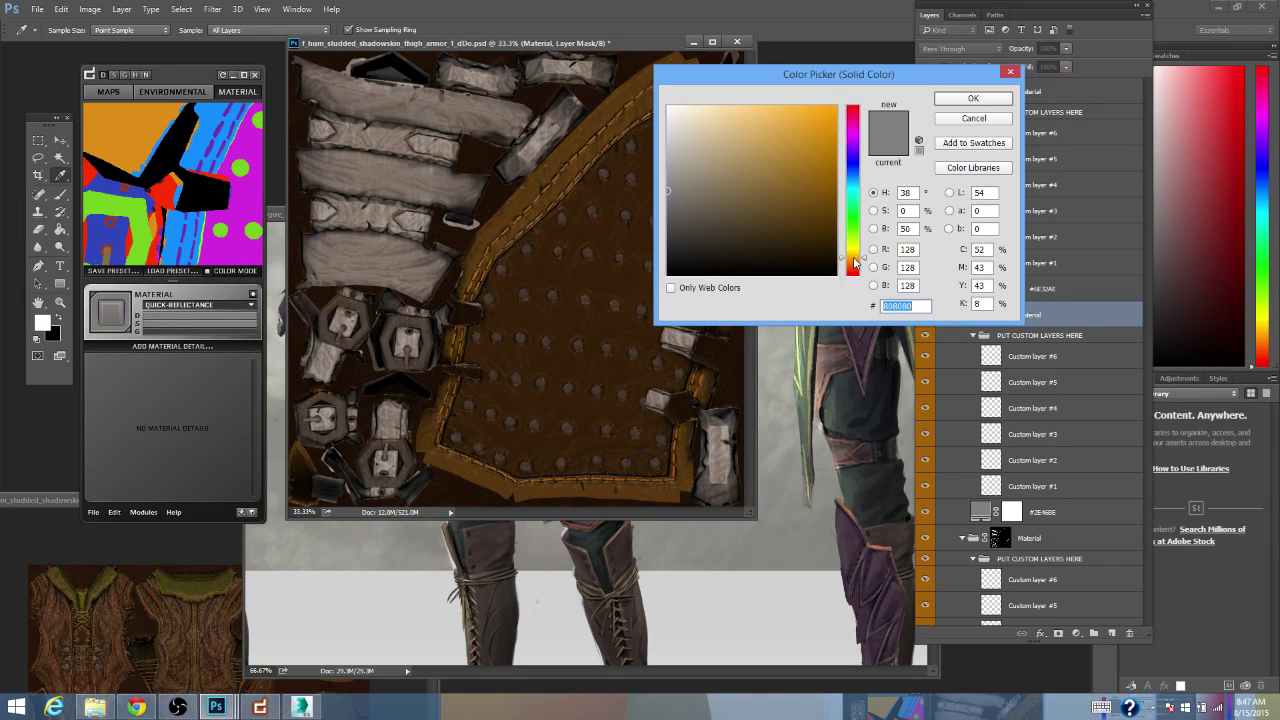
click(808, 222)
click(816, 240)
click(853, 260)
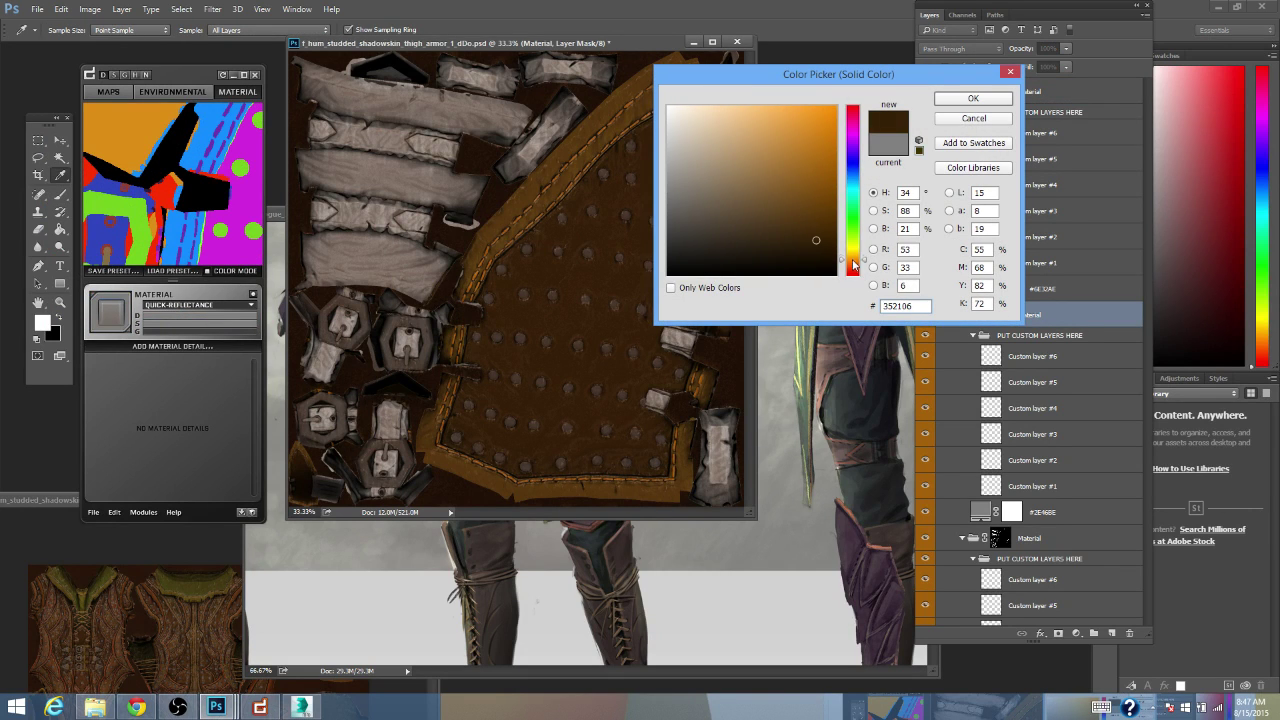
drag(826, 232, 856, 65)
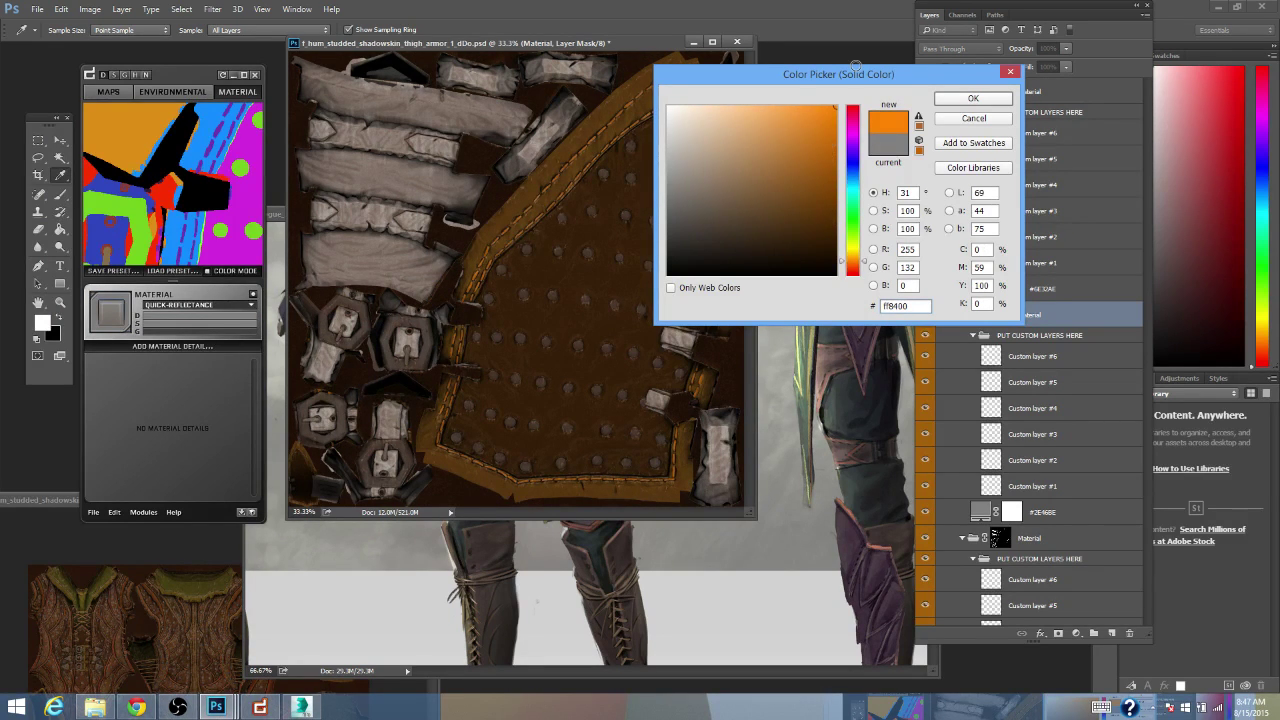
click(973, 98)
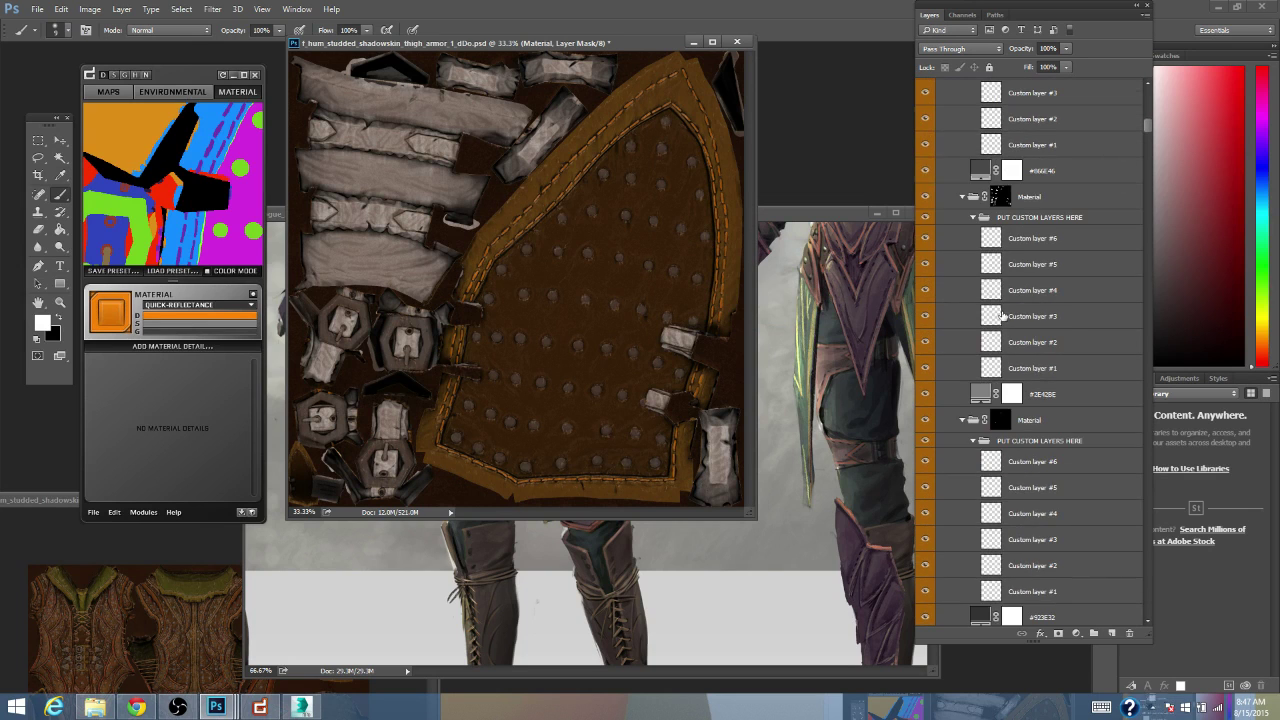
- Hide the overlapping Material group that holds the #2E42BE fill to uncover the strap colour
click(925, 197)
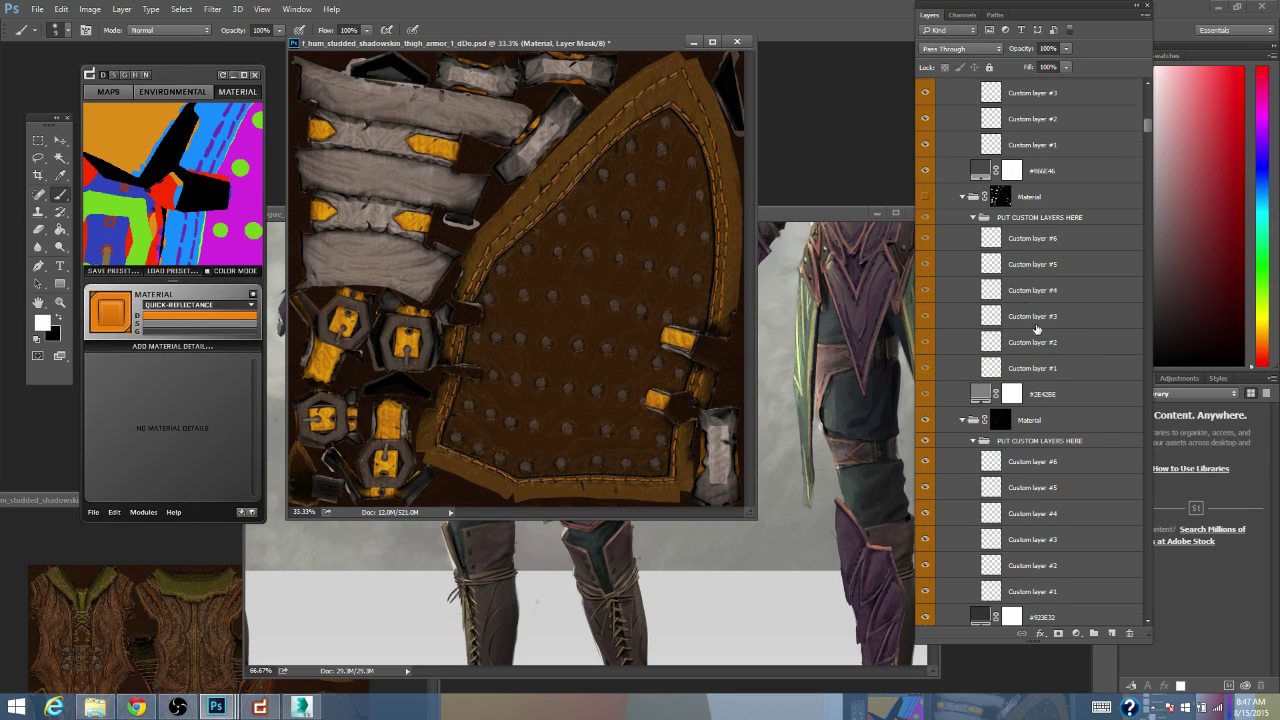
scroll(1037, 329, down, 4)
scroll(1035, 338, down, 10)
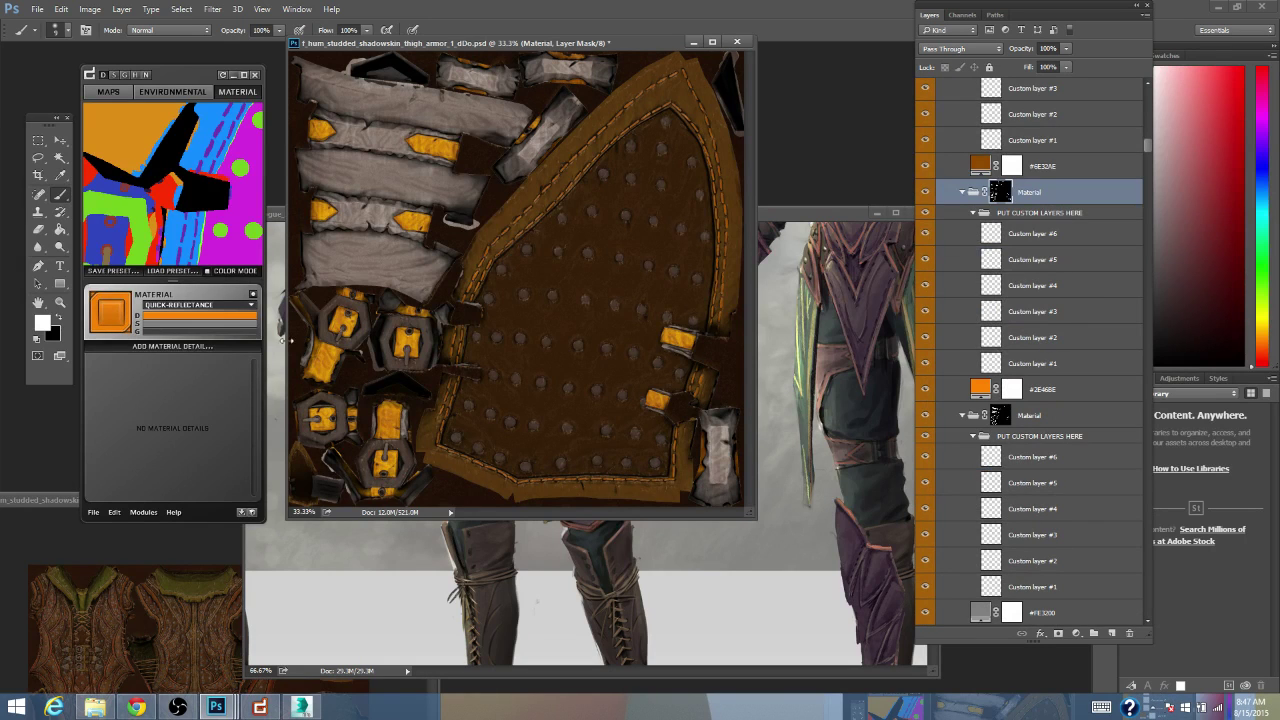
- Recolour the buckle strap material to a very dark reddish brown
click(212, 315)
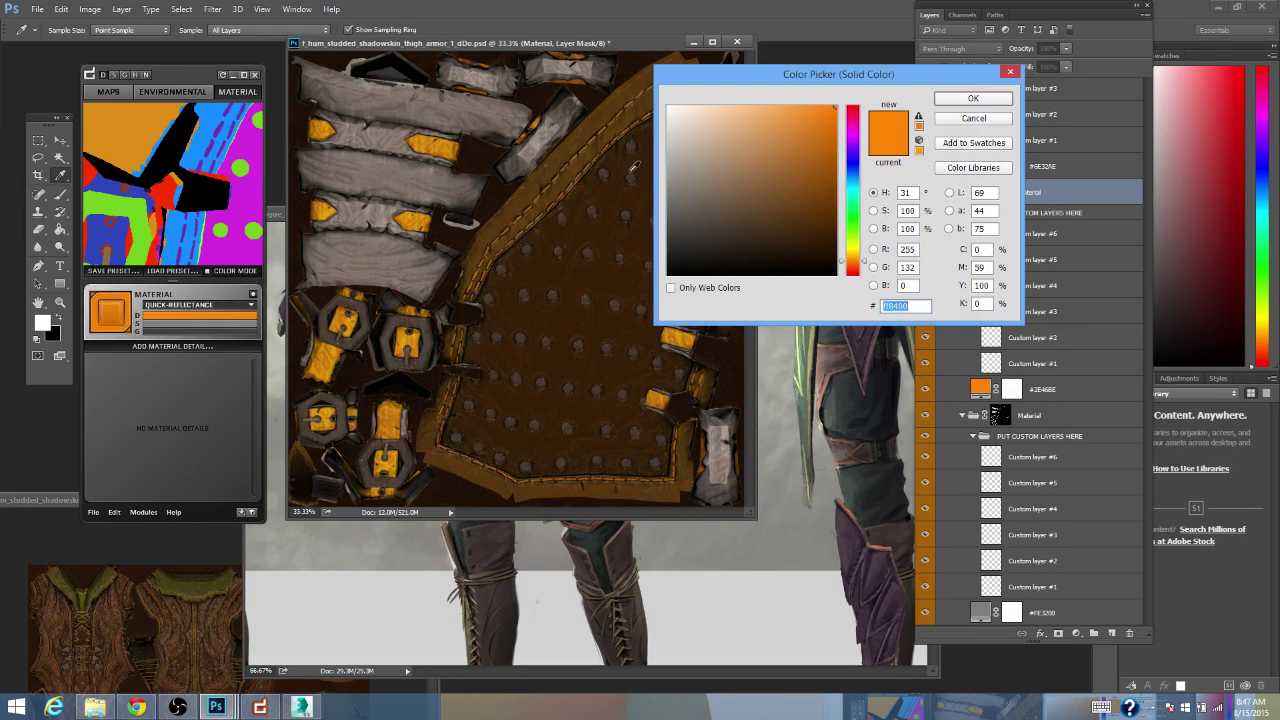
drag(848, 260, 850, 265)
drag(819, 173, 853, 268)
click(832, 198)
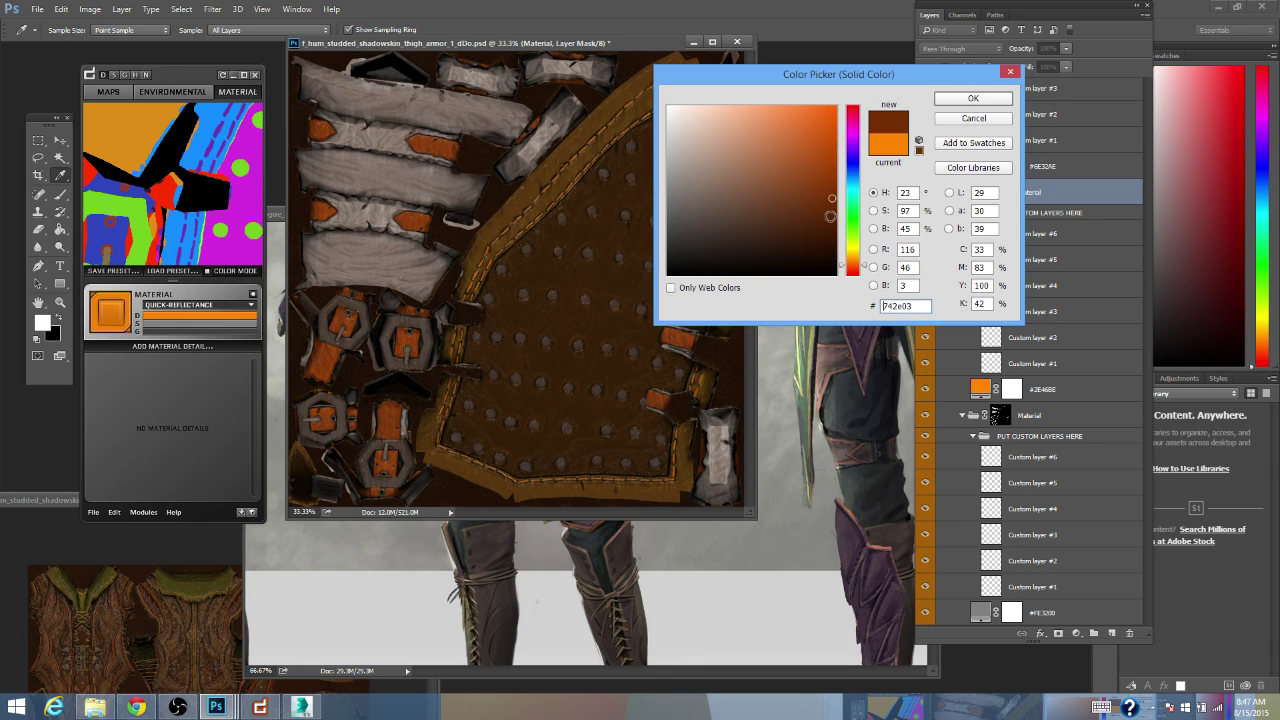
click(834, 234)
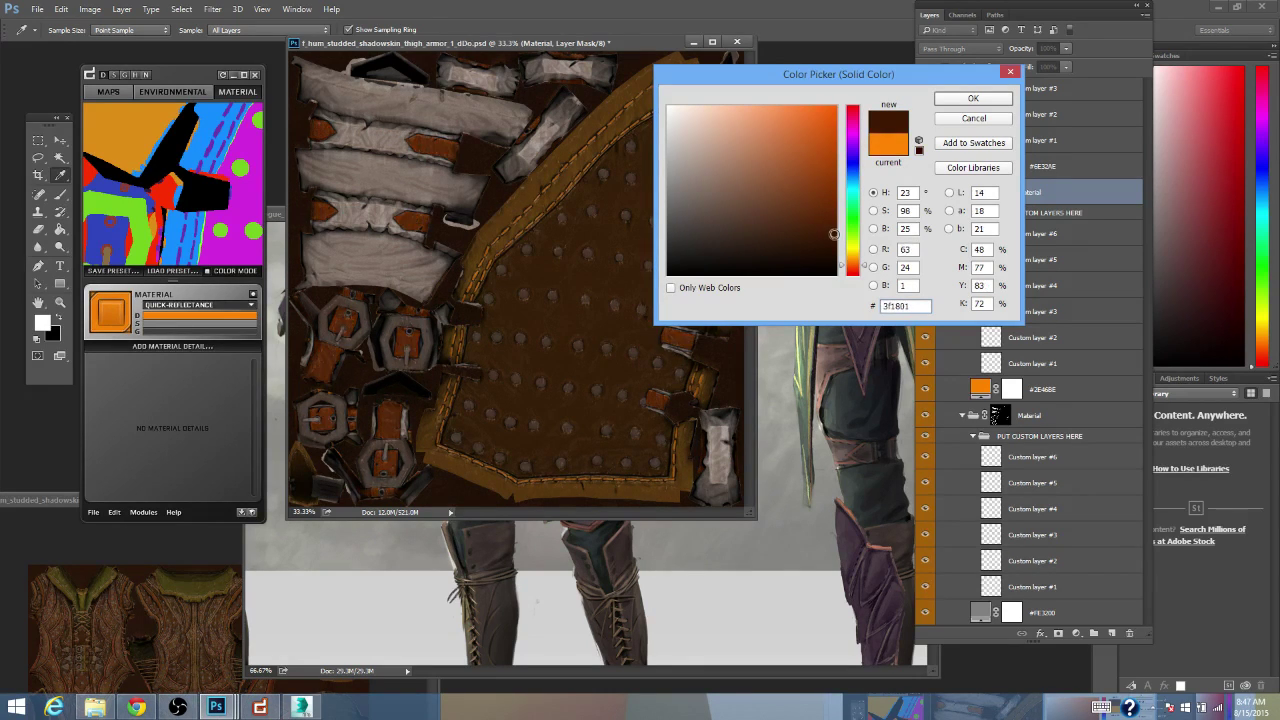
drag(835, 233, 838, 238)
click(838, 249)
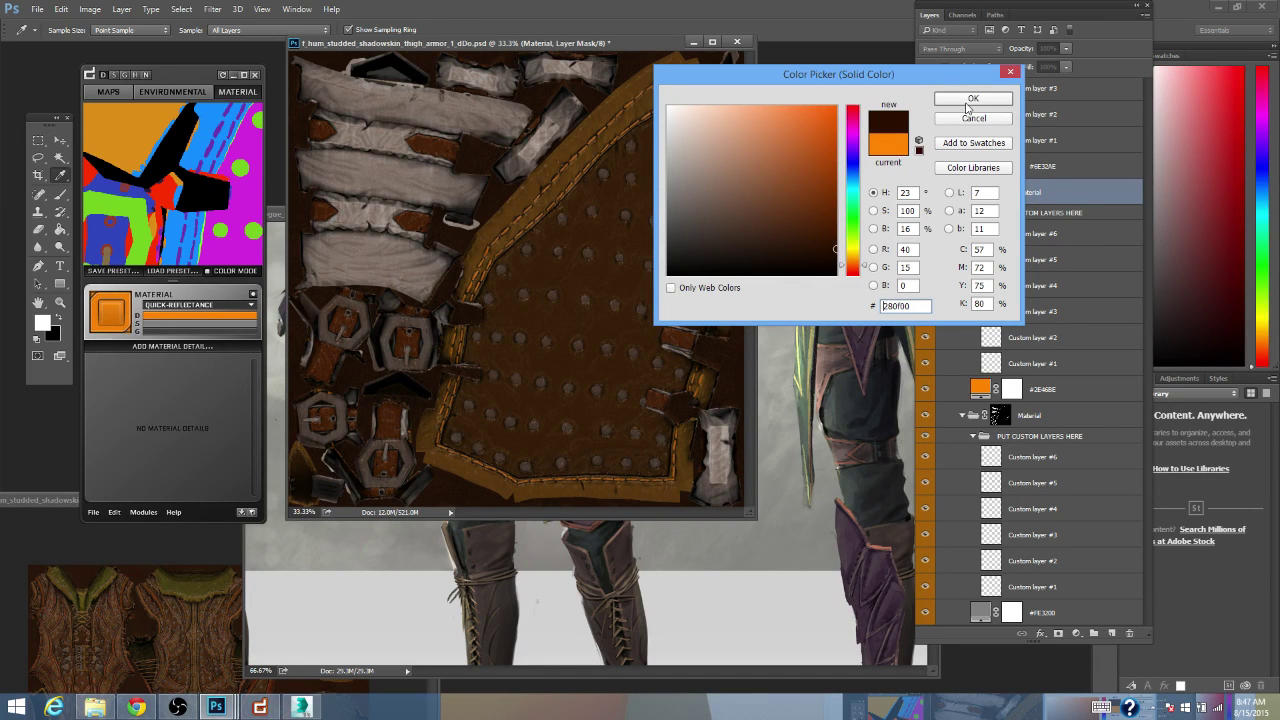
mouse_move(852, 271)
mouse_down()
mouse_move(856, 260)
mouse_move(859, 273)
mouse_up()
click(973, 98)
key(b)
click(1030, 114)
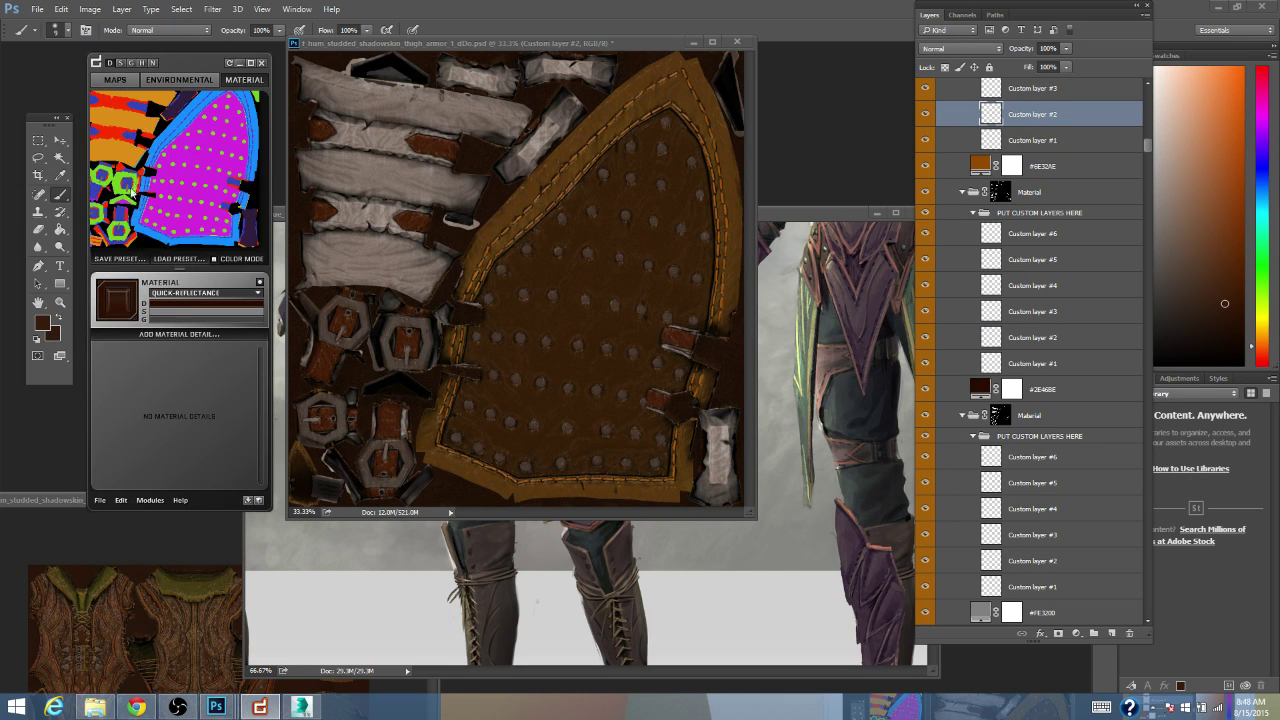
- Pick the red strap edge material on the colour map and check its coverage by toggling visibility and loading its mask as a selection
scroll(121, 210, up, 5)
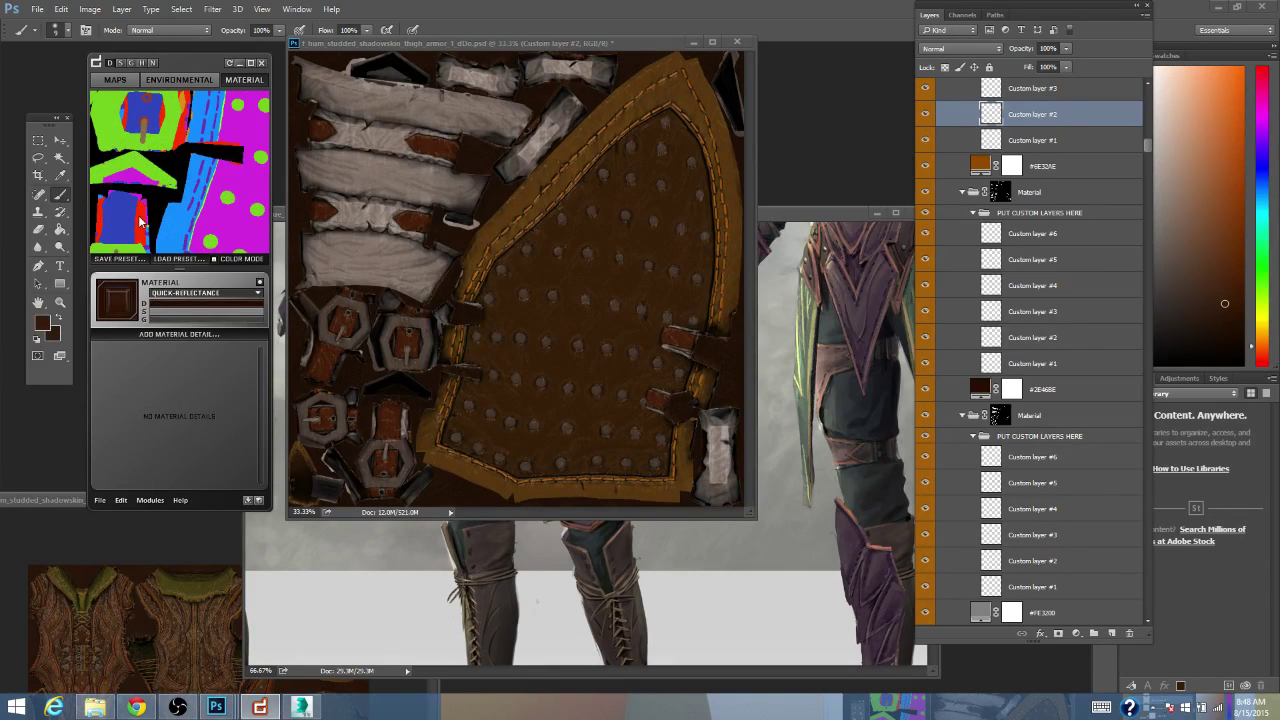
click(142, 220)
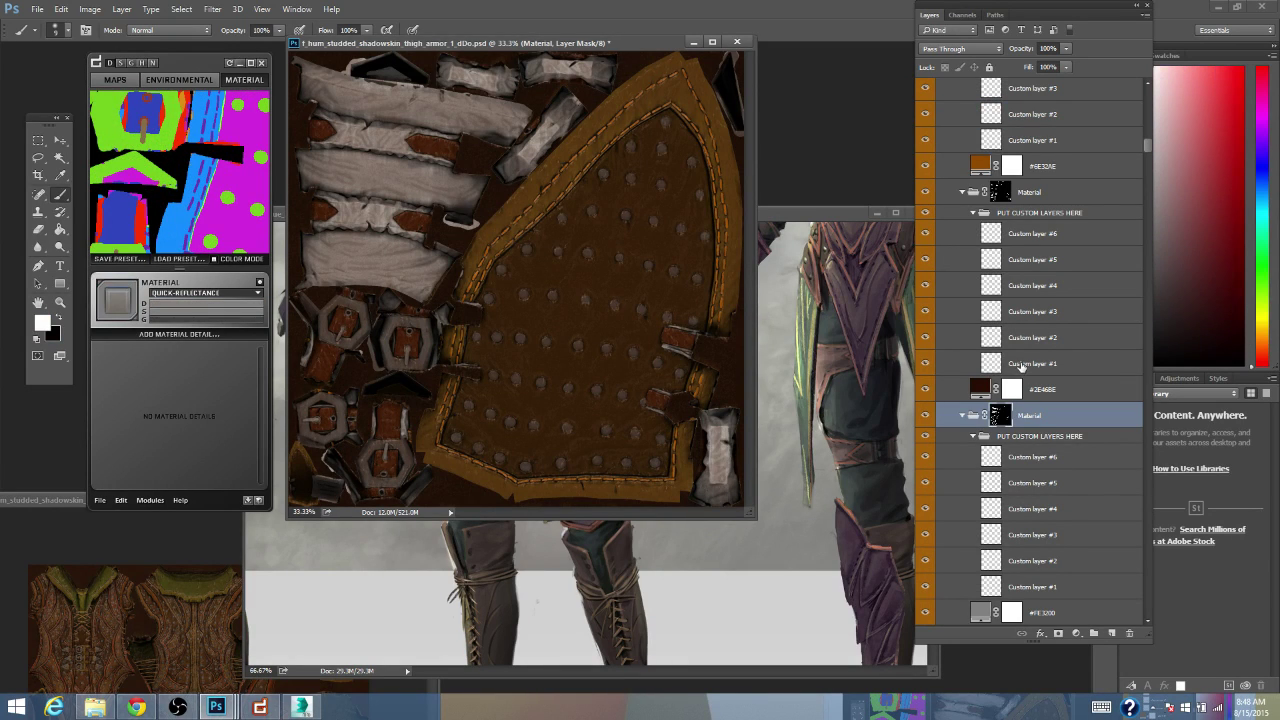
scroll(1020, 366, down, 5)
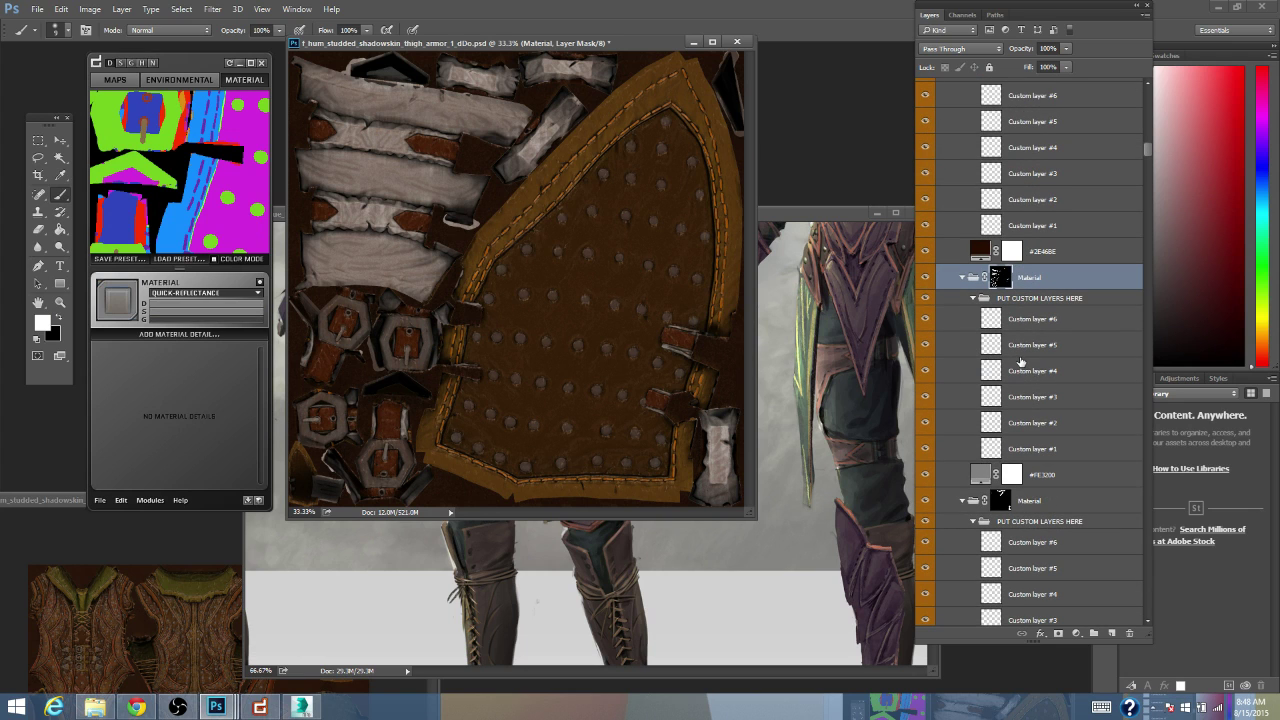
scroll(1020, 362, up, 2)
click(927, 324)
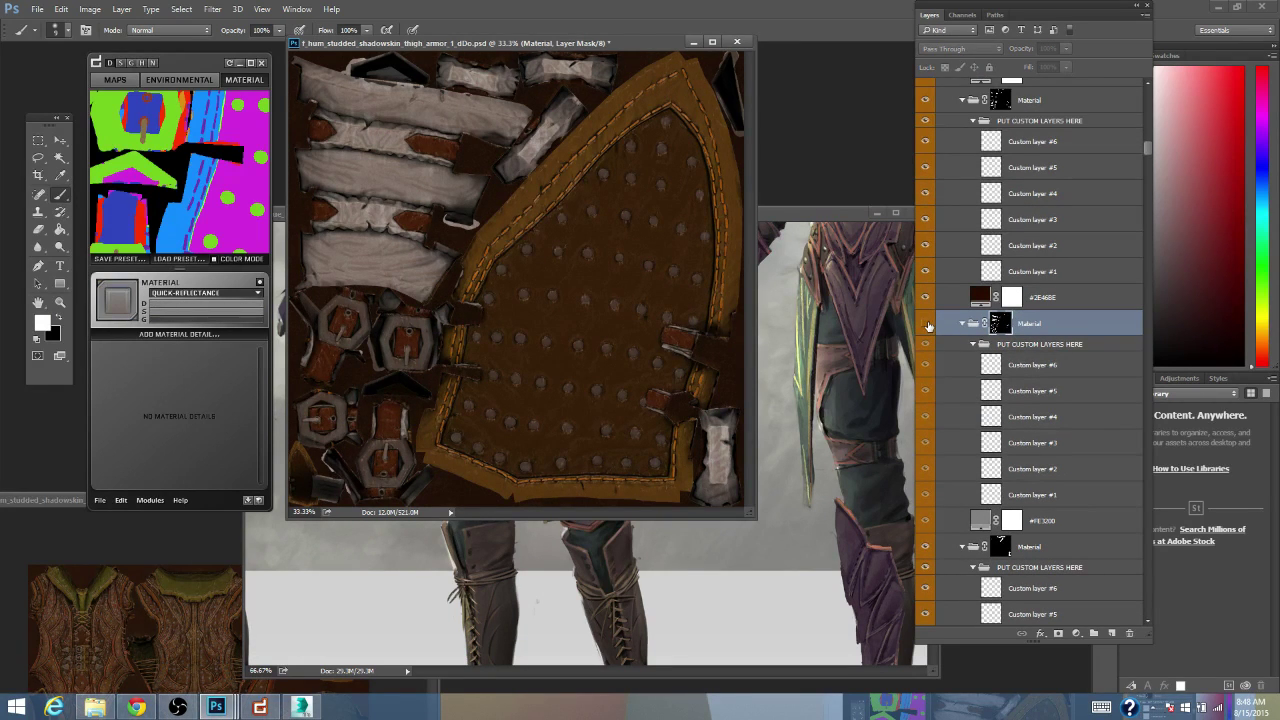
click(927, 324)
ctrl+click(1000, 323)
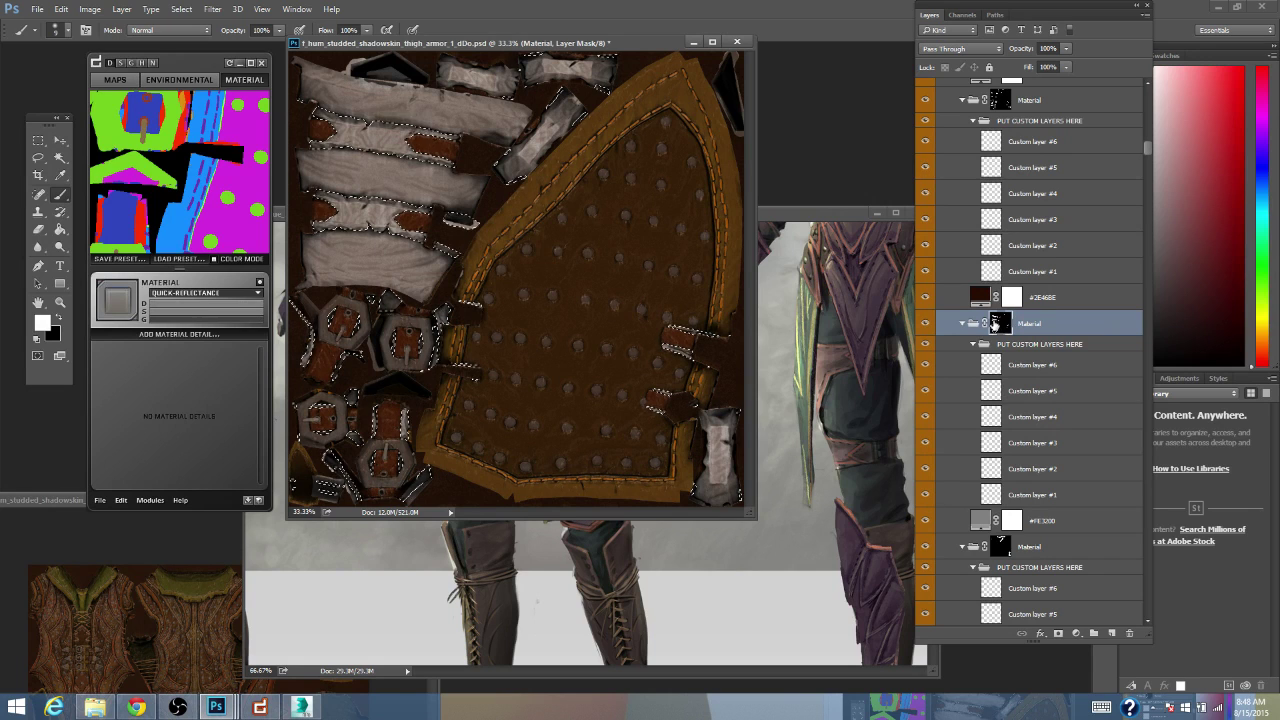
click(38, 158)
key(ctrl+d)
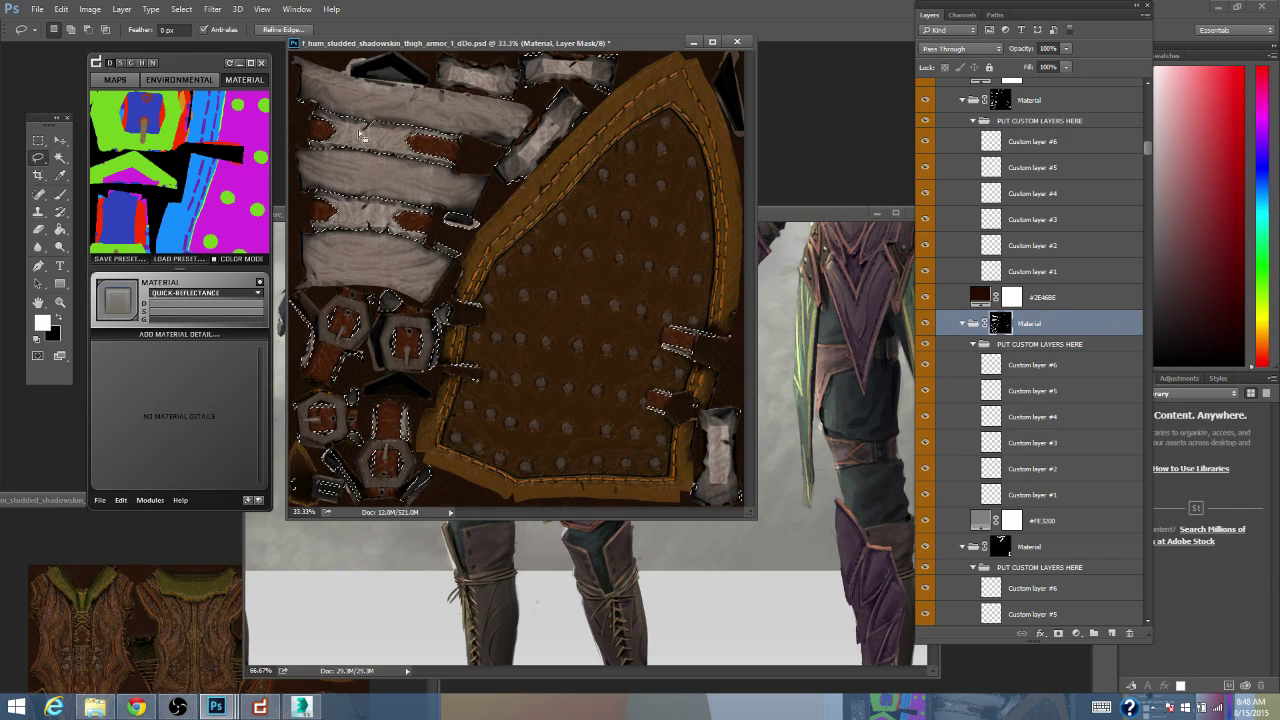
- Recolour the red strap edge material's #FE3200 fill to the dark brown #241503
scroll(932, 336, down, 3)
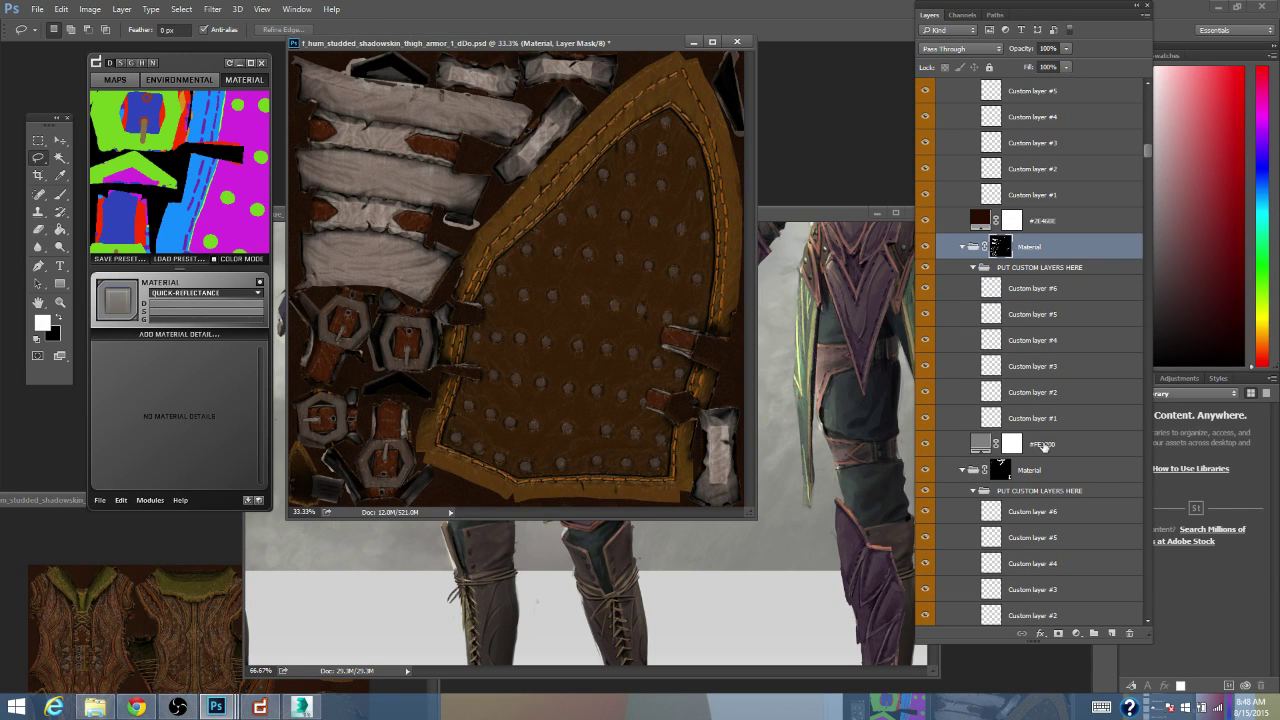
click(993, 441)
double_click(988, 443)
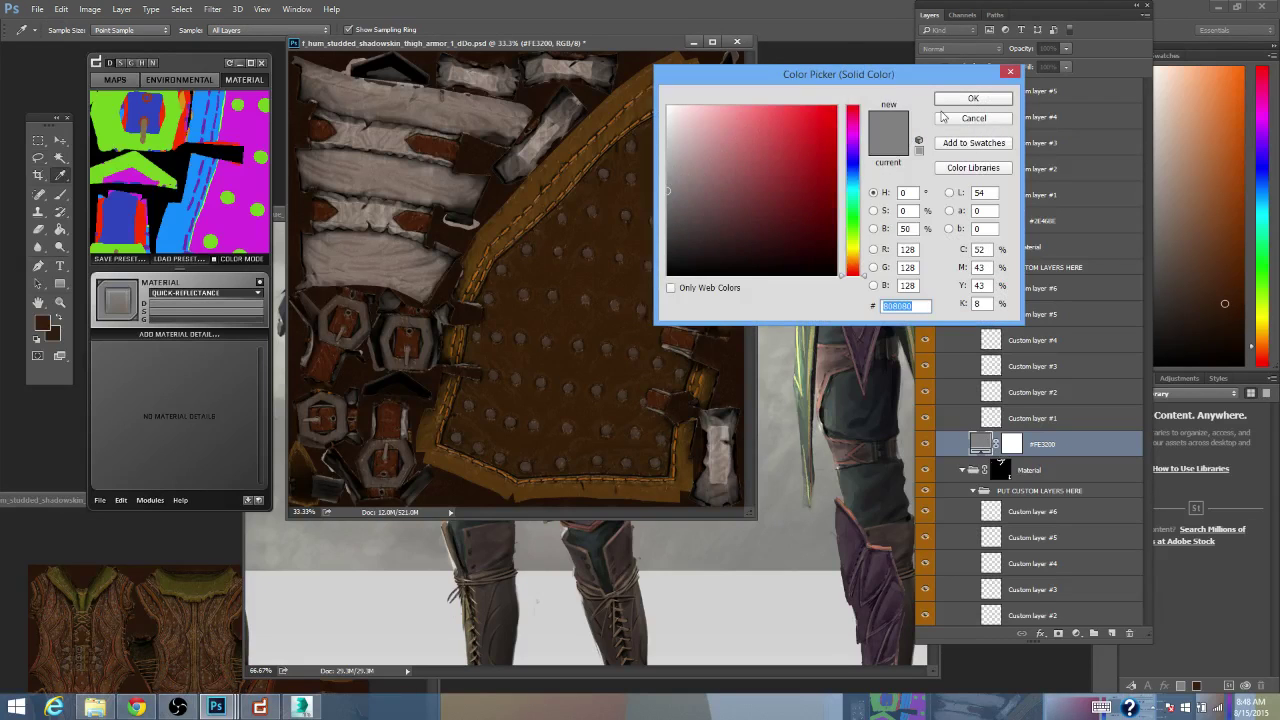
click(958, 121)
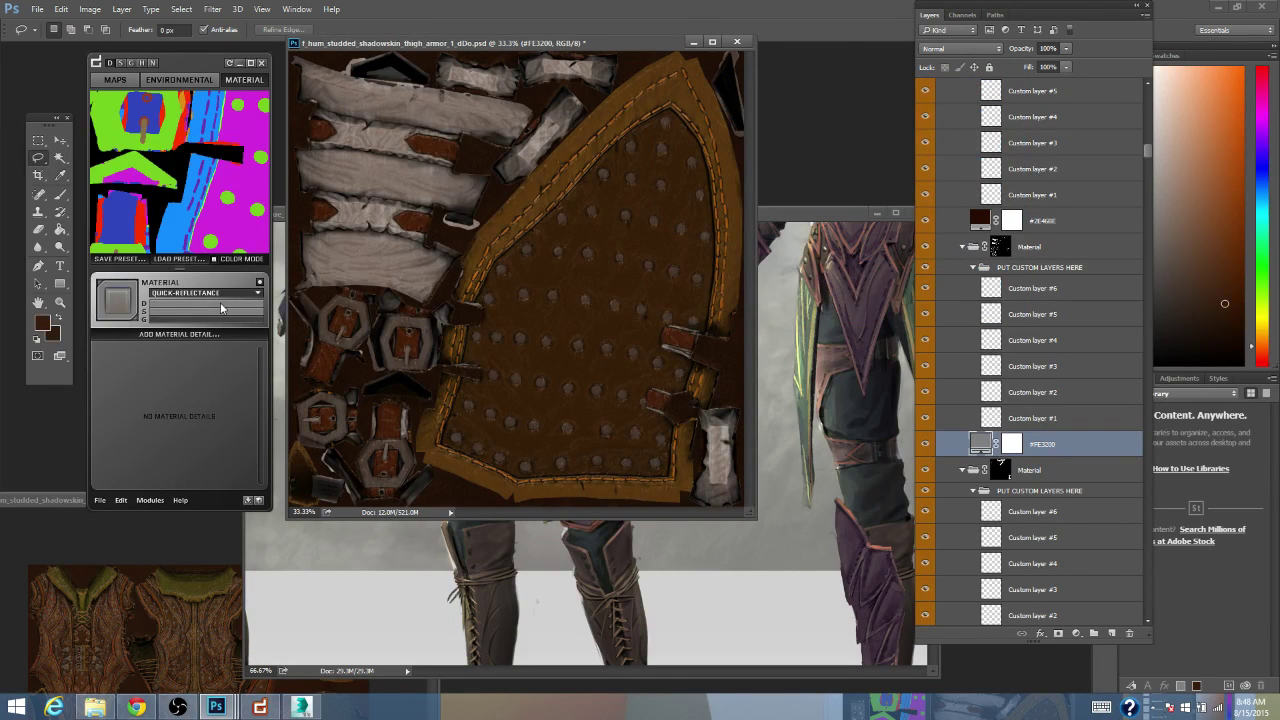
double_click(981, 443)
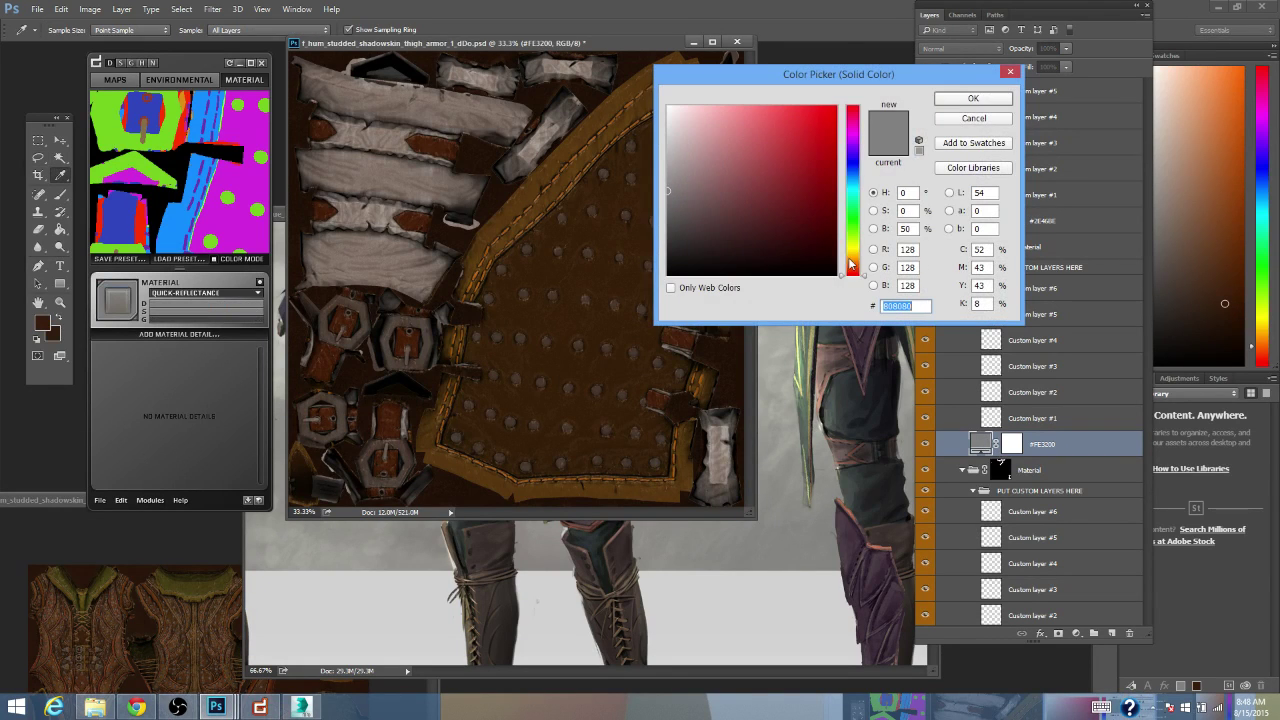
click(850, 260)
mouse_move(805, 212)
mouse_down()
mouse_move(802, 197)
mouse_move(787, 210)
mouse_move(783, 249)
mouse_move(824, 252)
mouse_up()
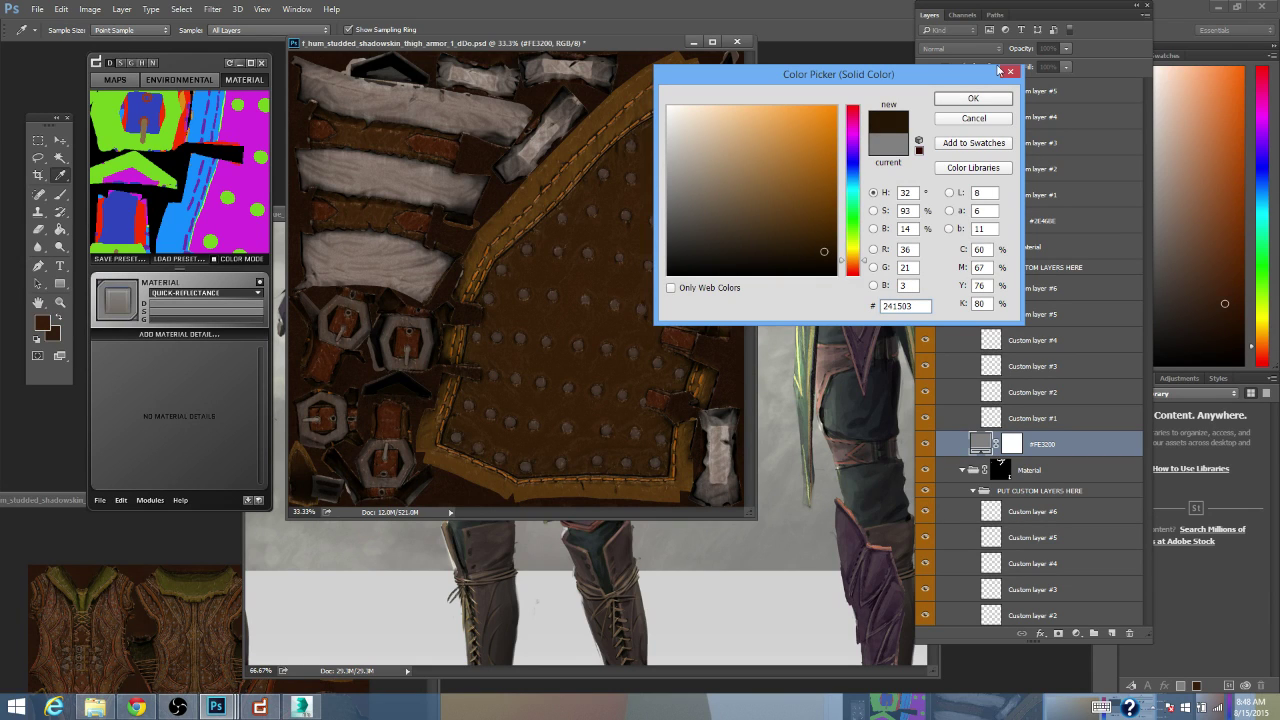
click(973, 98)
key(l)
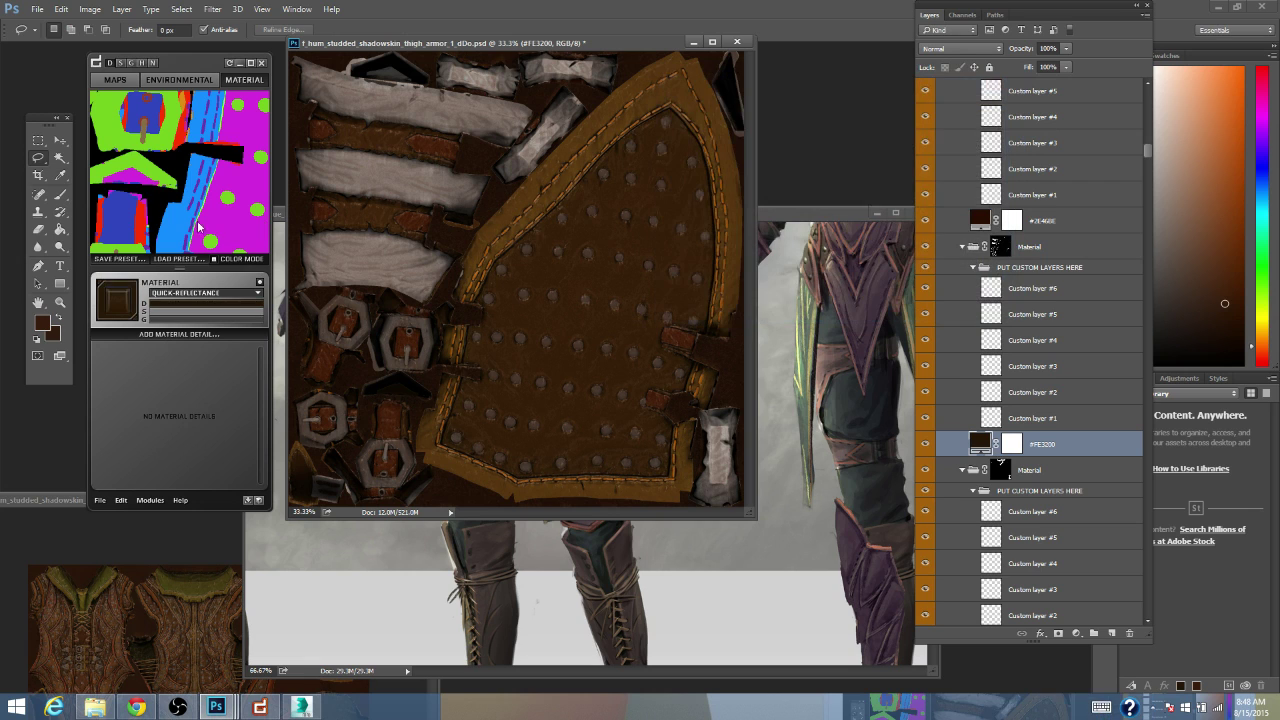
- Pick the blue buckle strap material on the colour map and darken its colour to #1a0901
click(122, 215)
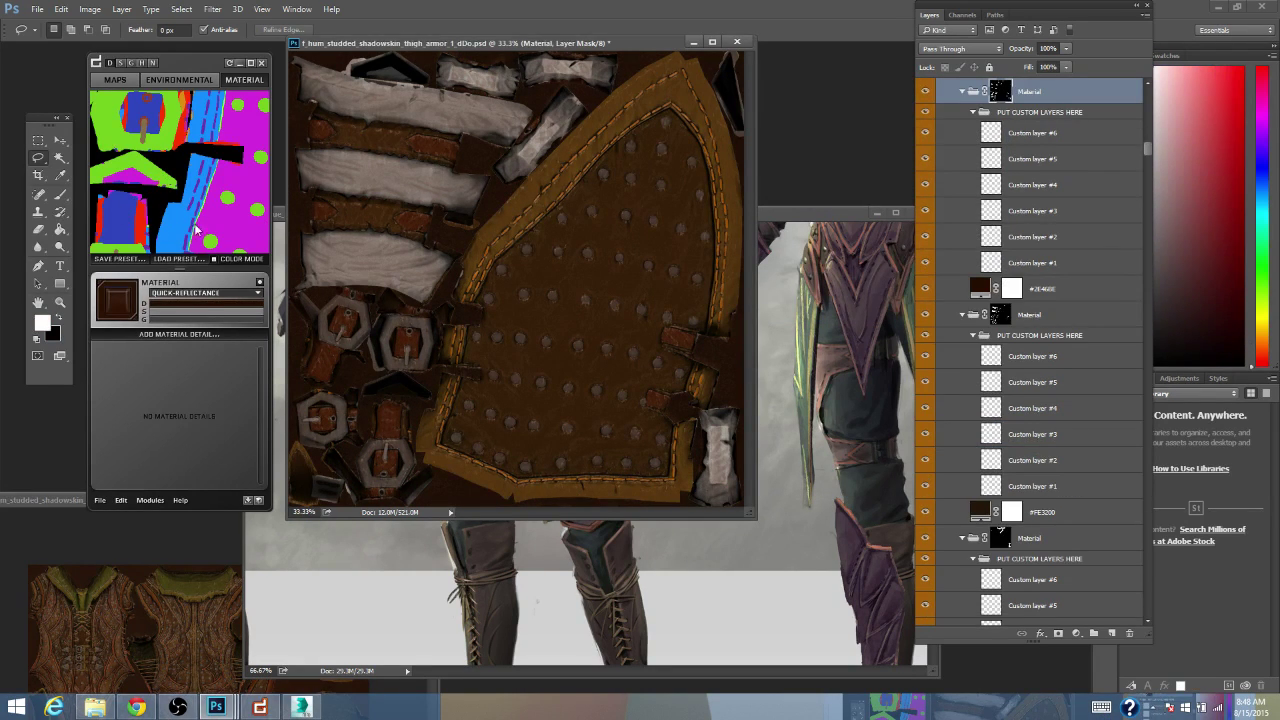
click(203, 304)
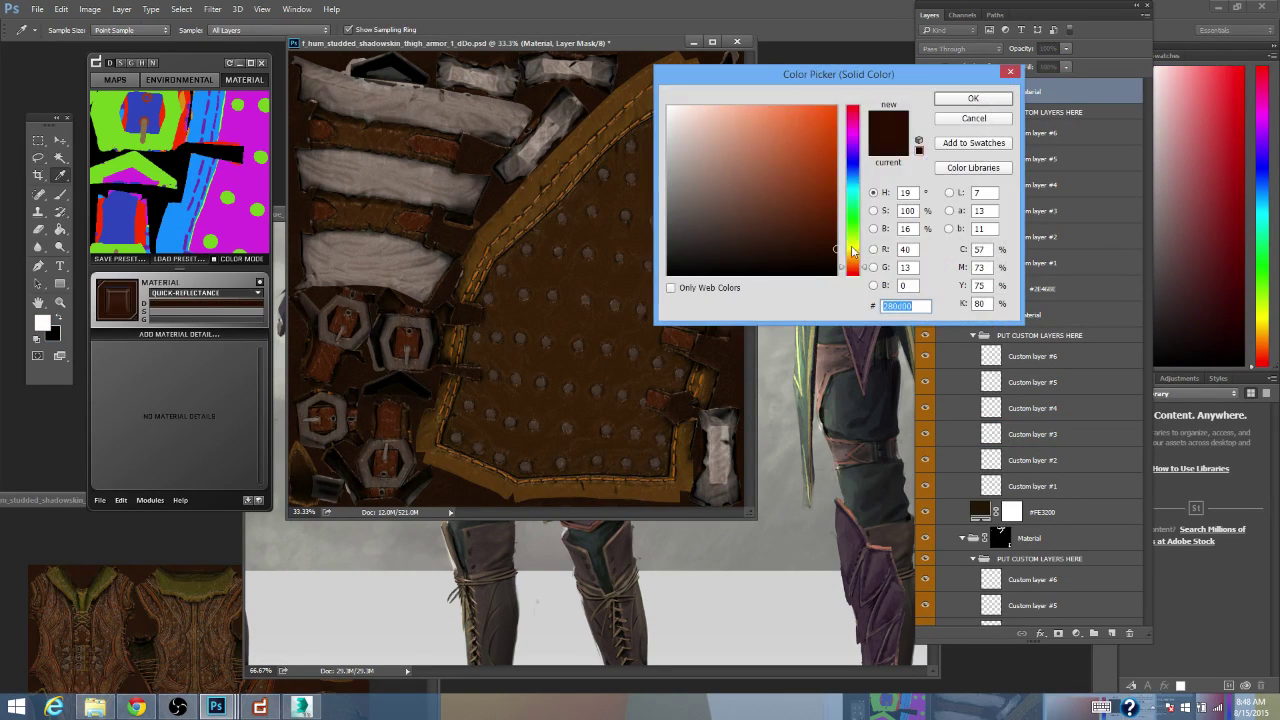
mouse_move(853, 248)
mouse_down()
mouse_move(857, 263)
mouse_move(834, 252)
mouse_move(836, 265)
mouse_up()
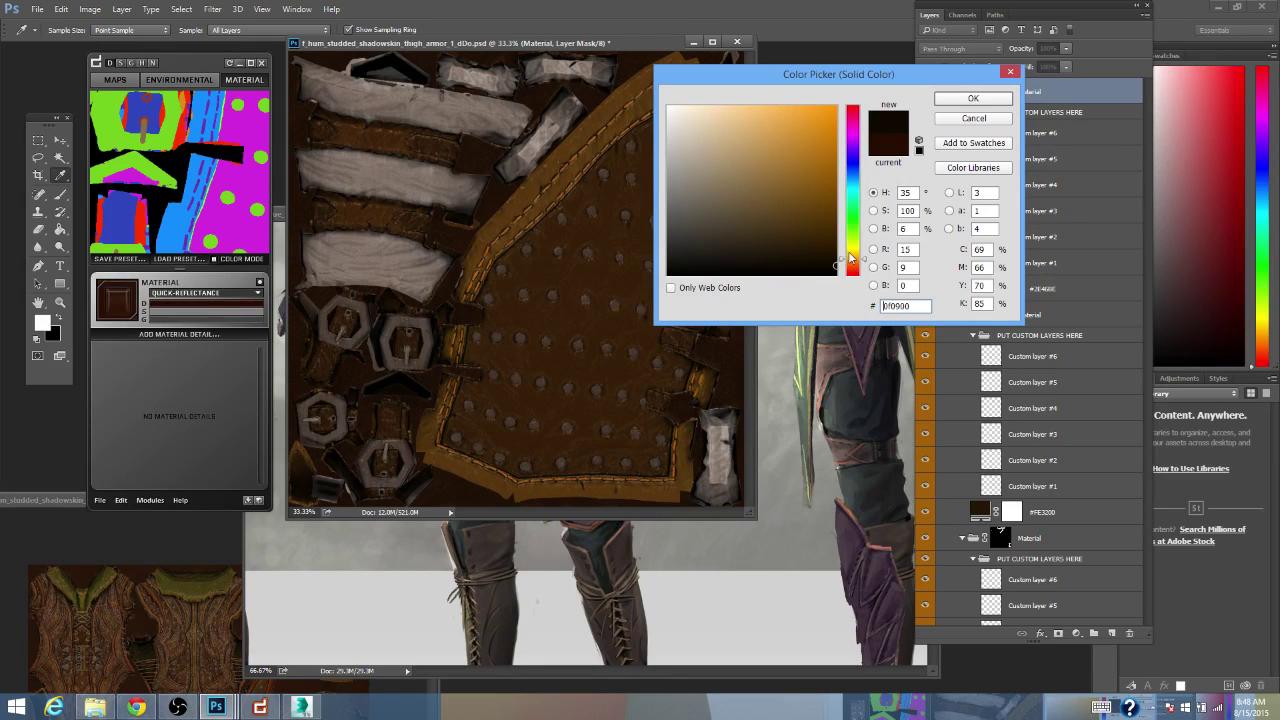
click(850, 256)
drag(828, 248, 855, 271)
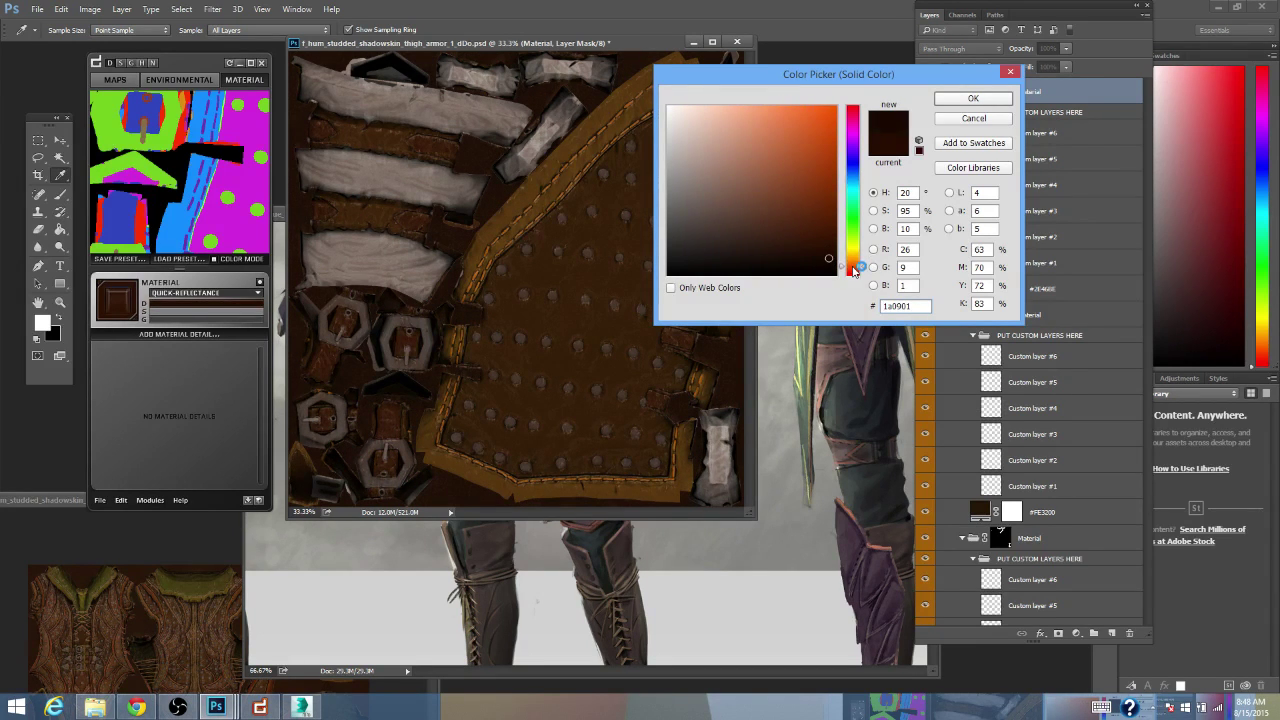
click(973, 98)
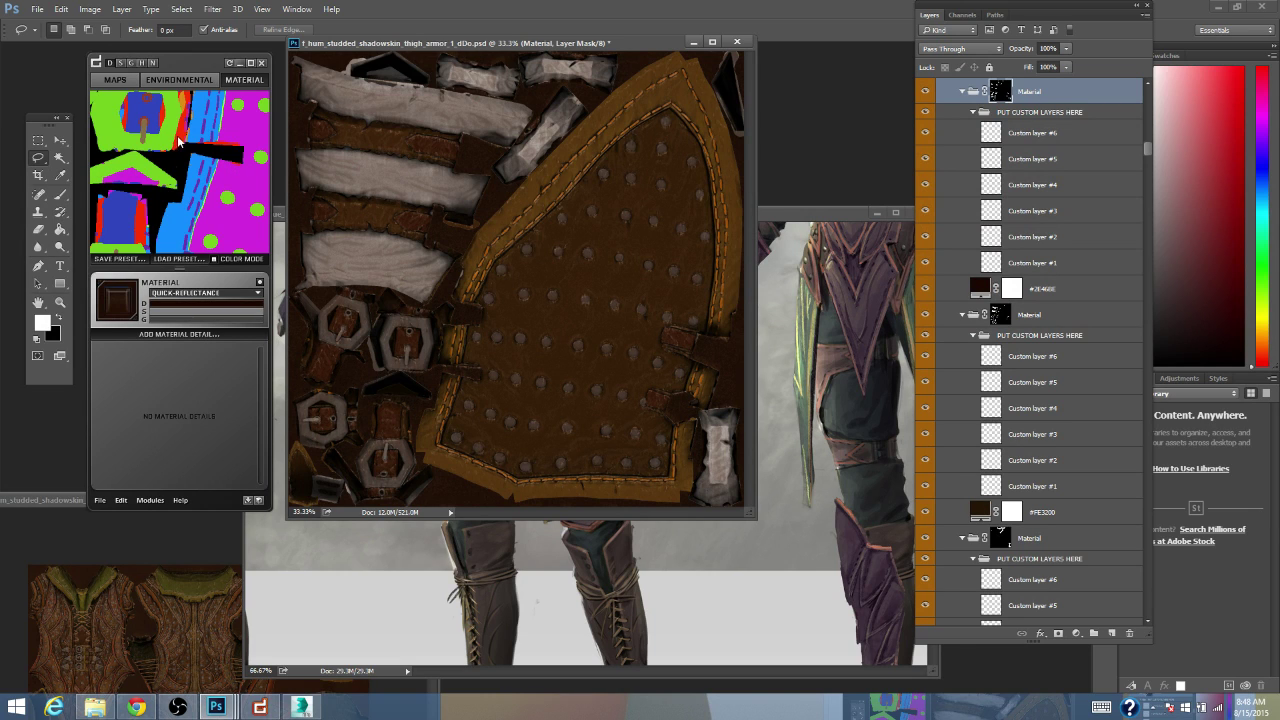
- Pick the red strap edge material on the colour map and darken its colour to #1a0d02
click(141, 214)
click(203, 306)
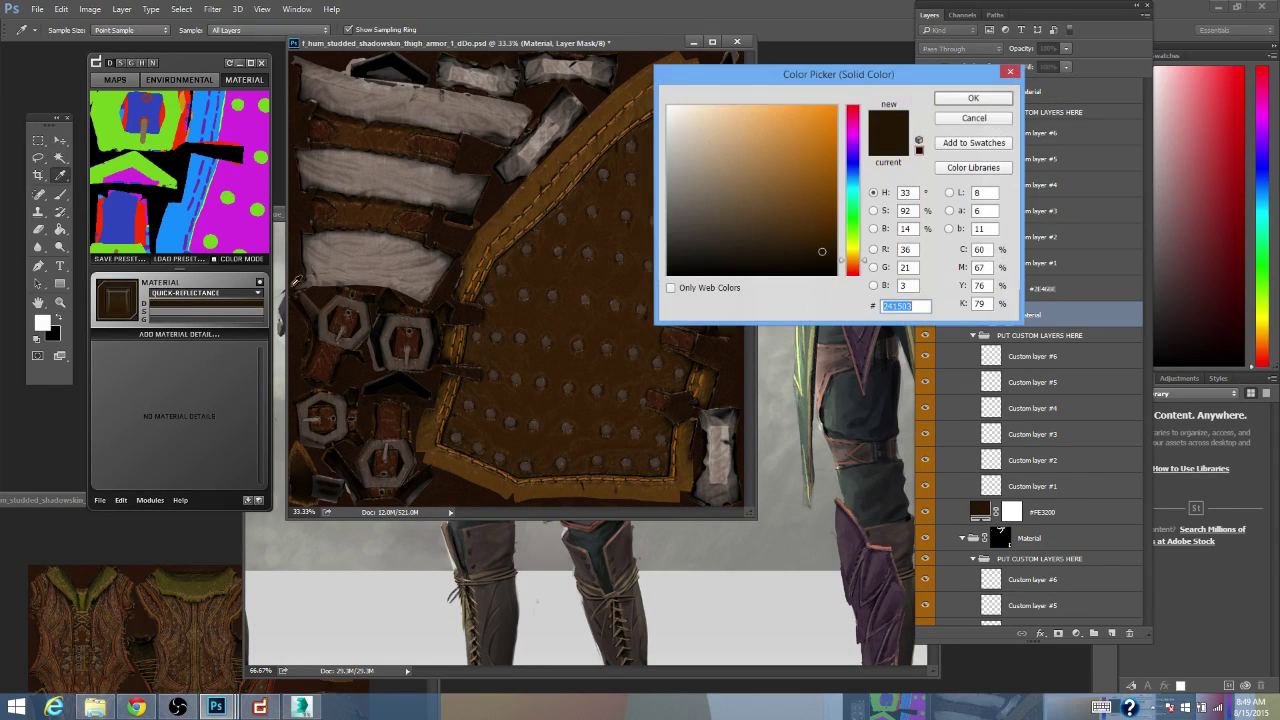
drag(823, 254, 826, 258)
click(854, 266)
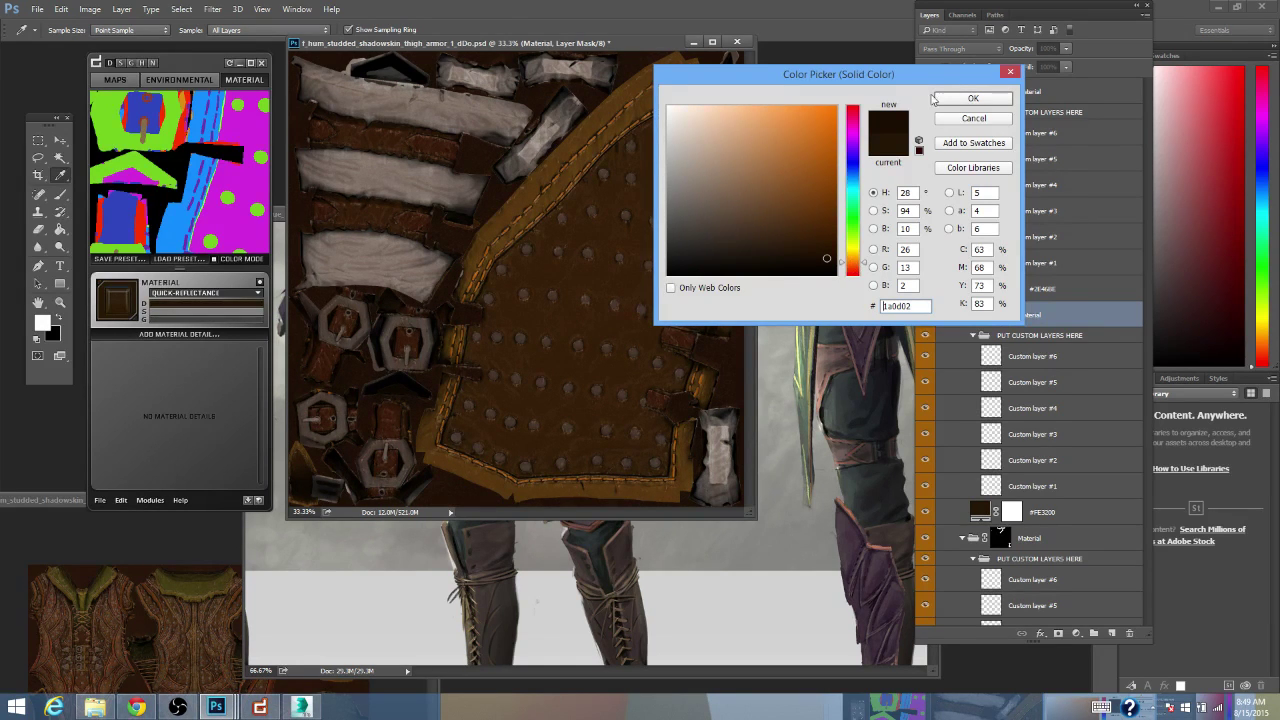
click(973, 98)
- Examine the whole thigh armor texture at 25% zoom to judge the darker strap colours
drag(555, 45, 612, 64)
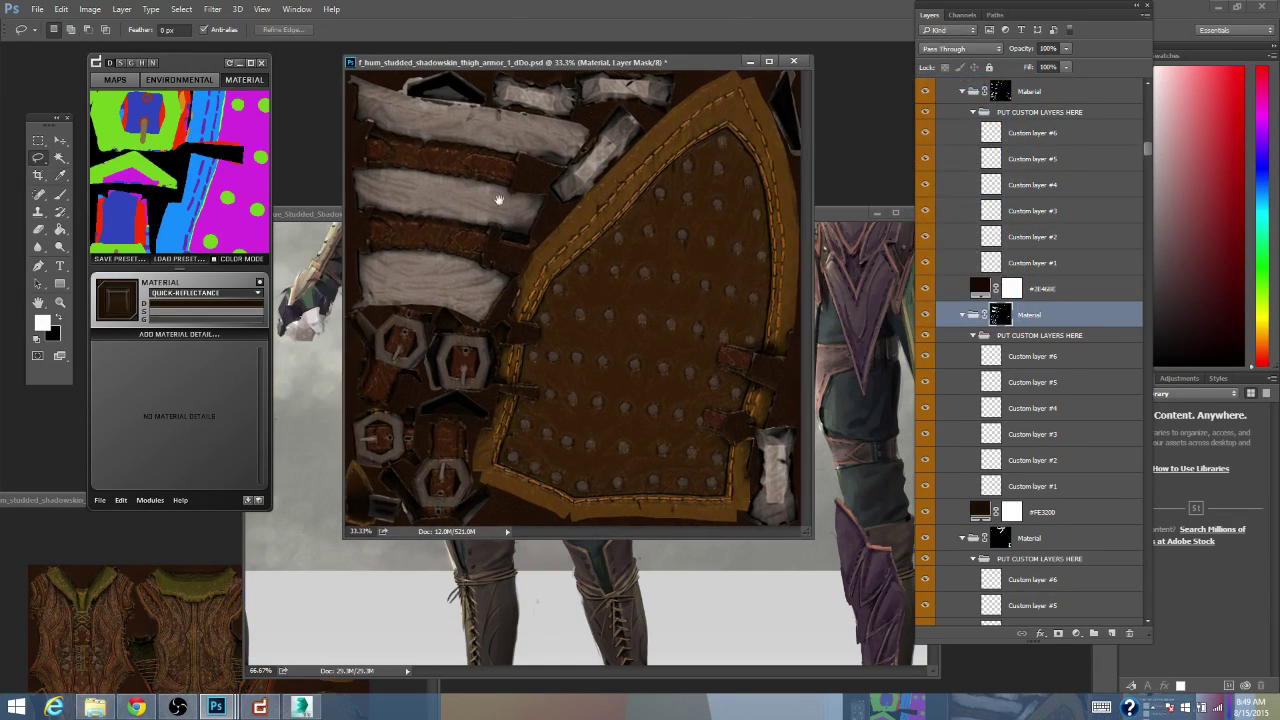
alt+click(489, 189)
alt+click(496, 191)
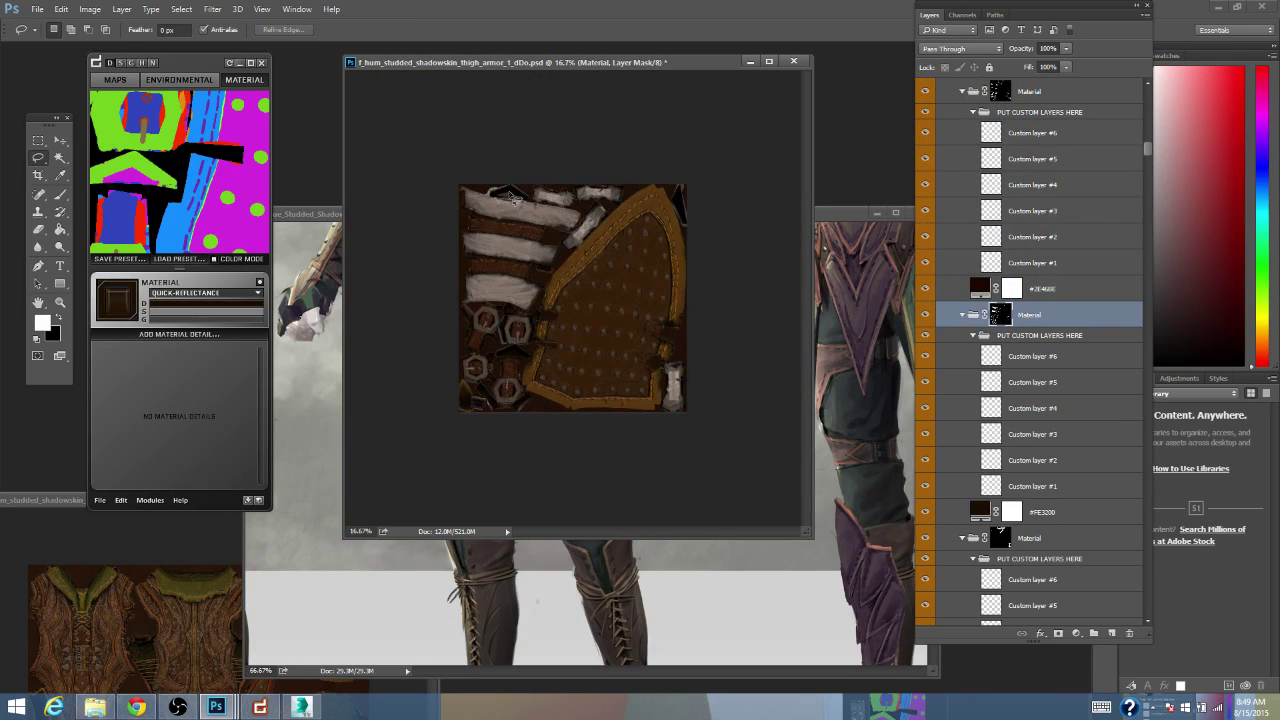
ctrl+click(512, 258)
ctrl+click(512, 258)
alt+click(511, 258)
ctrl+click(510, 250)
alt+click(509, 242)
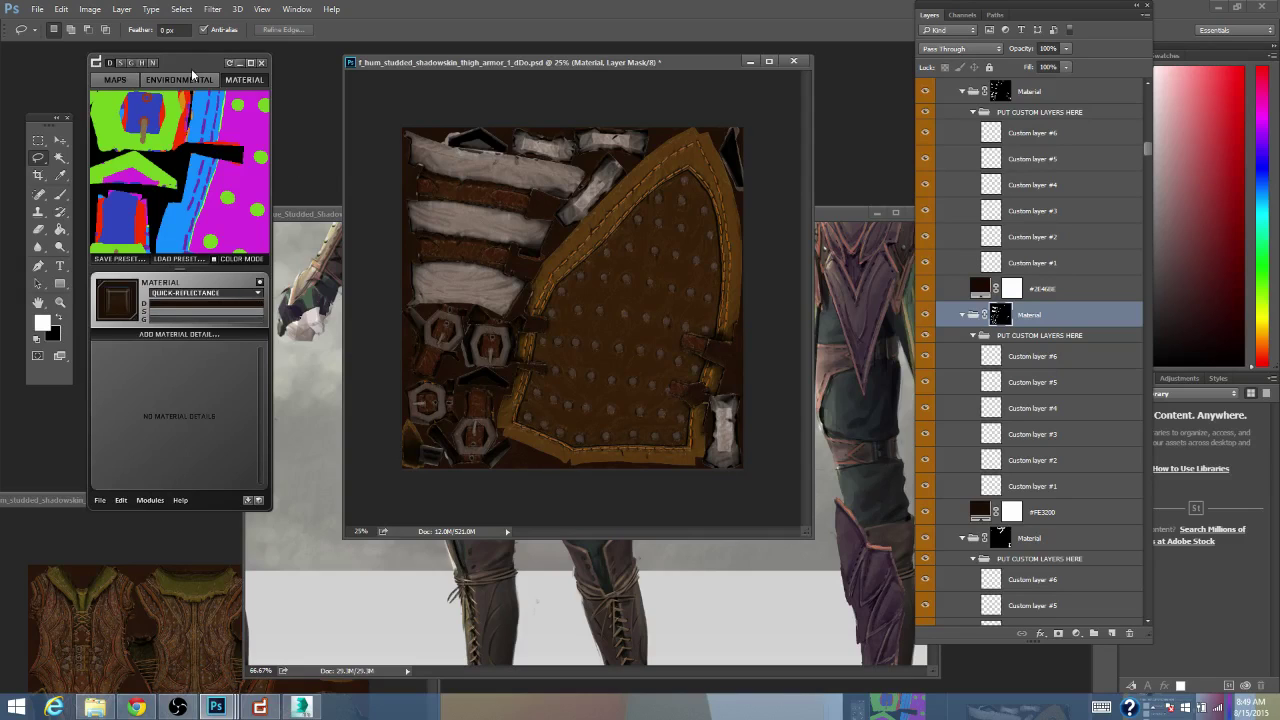
- Pick the dark purple strip material on the colour map and give it the medium brown #4d2f0c
drag(191, 64, 200, 63)
scroll(200, 169, down, 4)
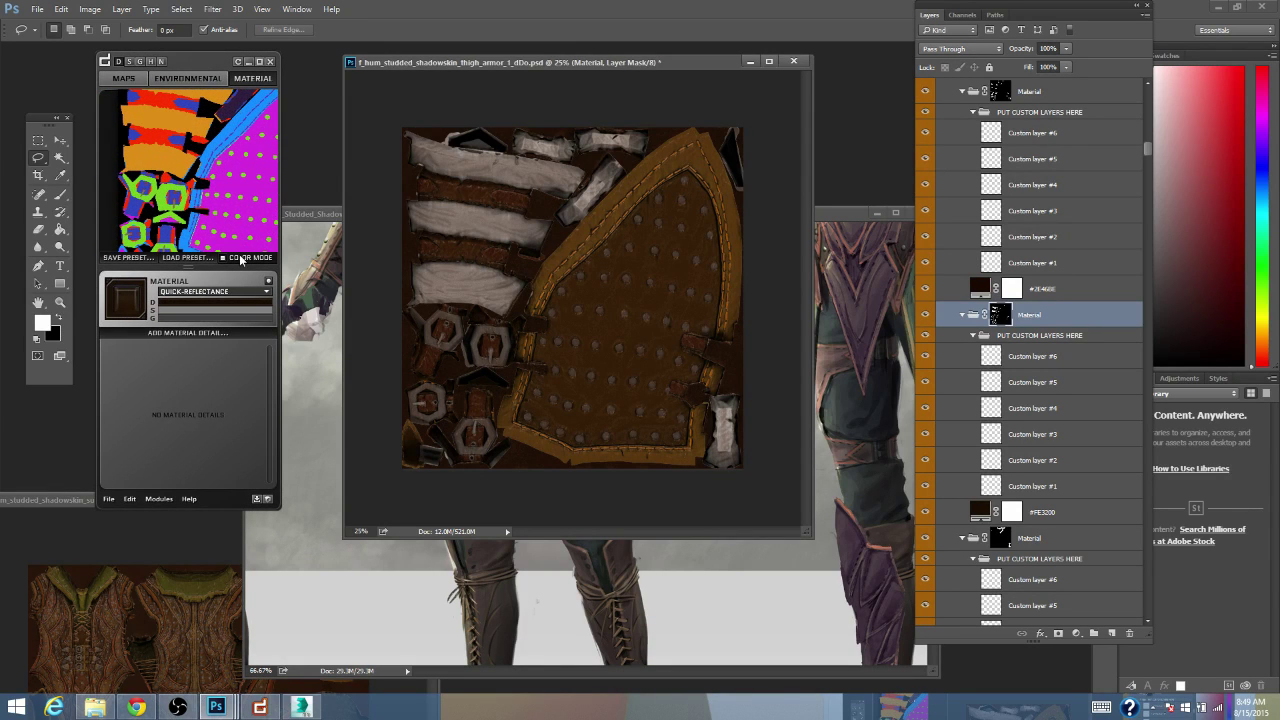
click(248, 303)
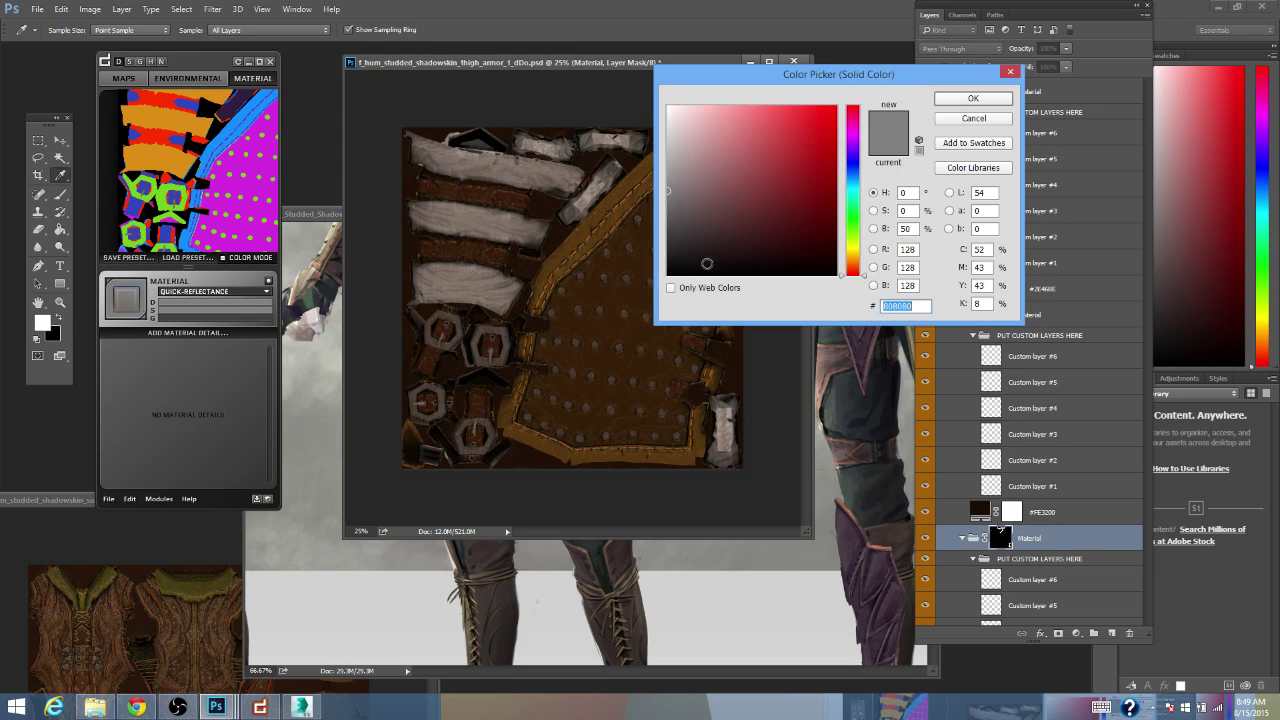
drag(856, 245, 855, 261)
drag(783, 209, 810, 224)
click(855, 261)
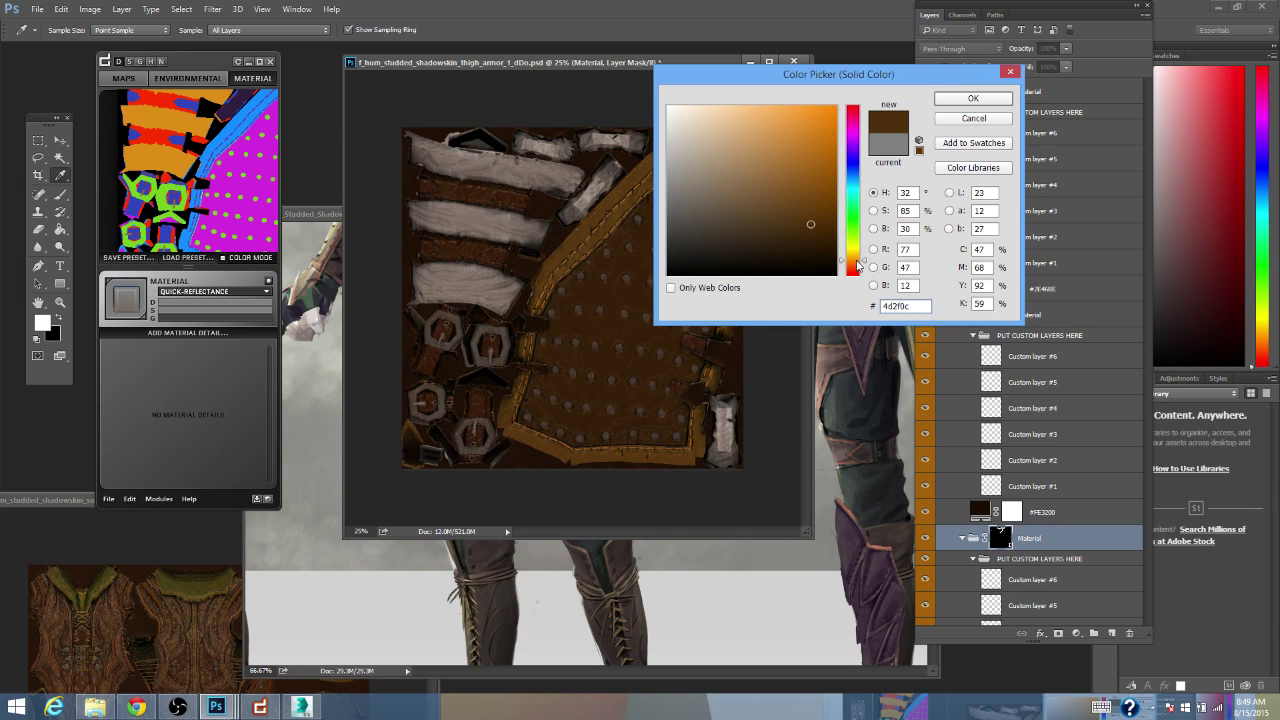
click(972, 98)
- Check the dark purple strip material by toggling its group's visibility and setting its #2E1E3E fill to bright orange #ec7f00
scroll(1044, 360, down, 5)
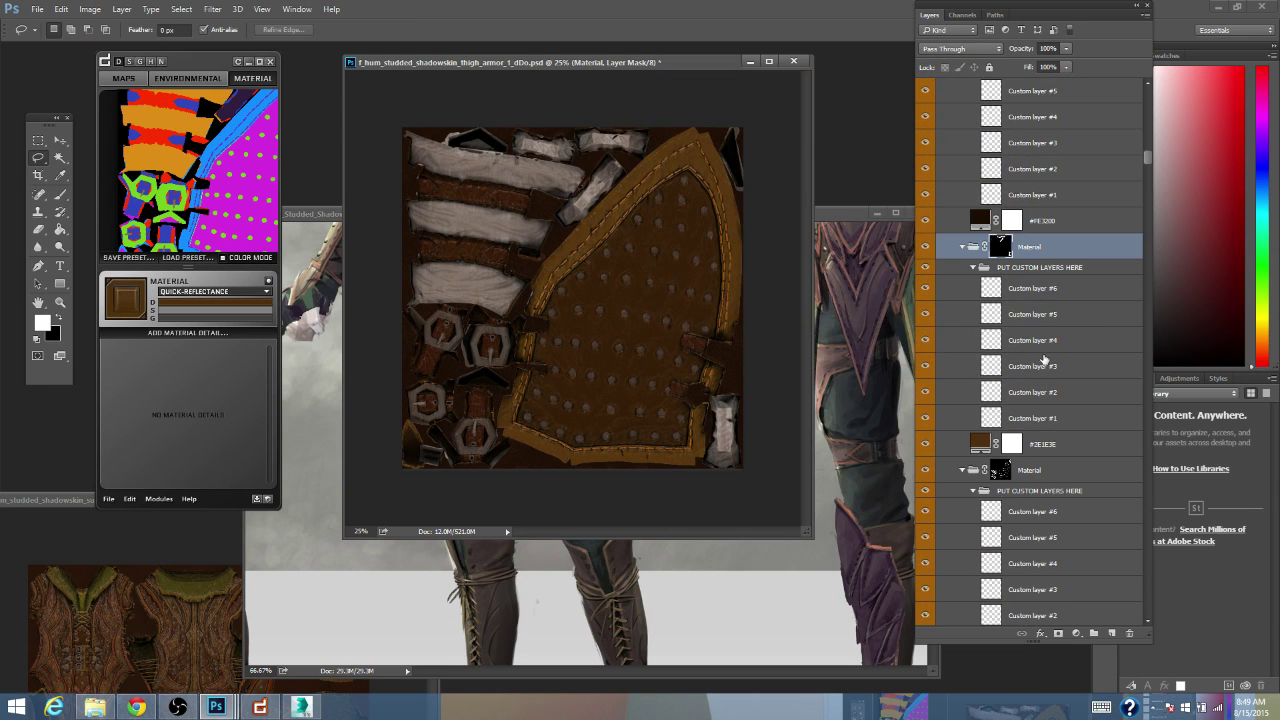
click(925, 248)
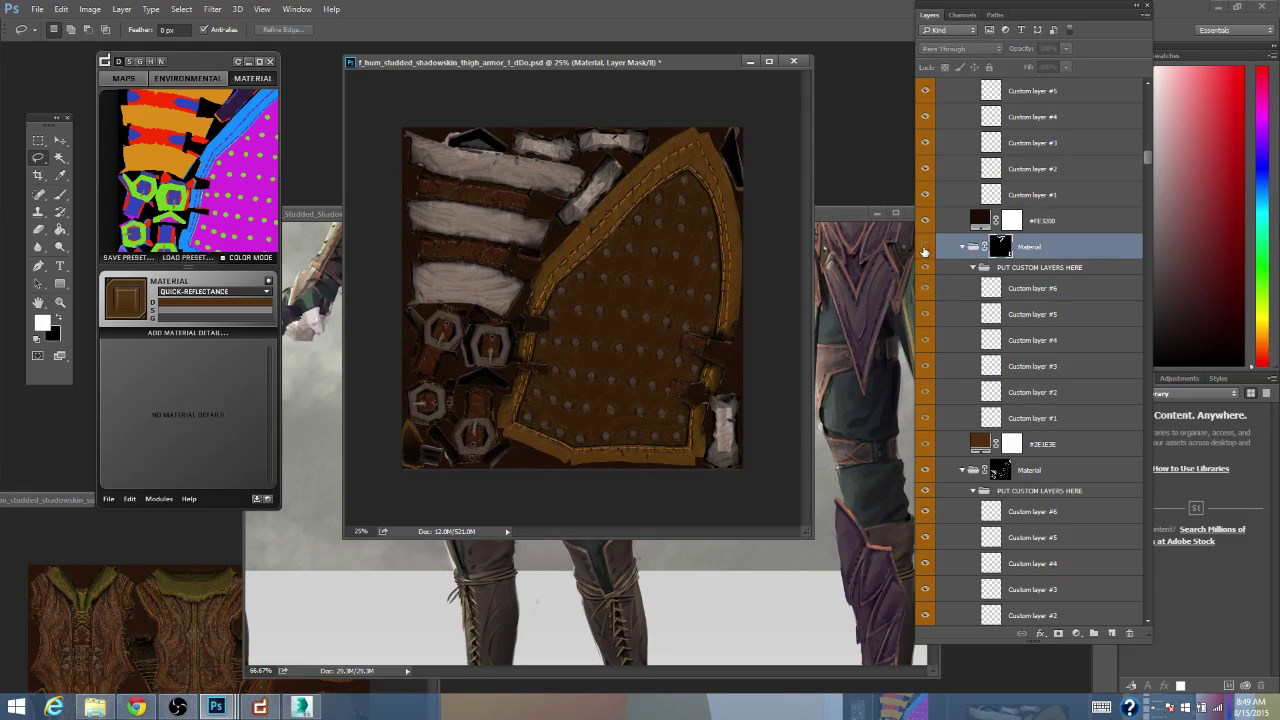
click(925, 249)
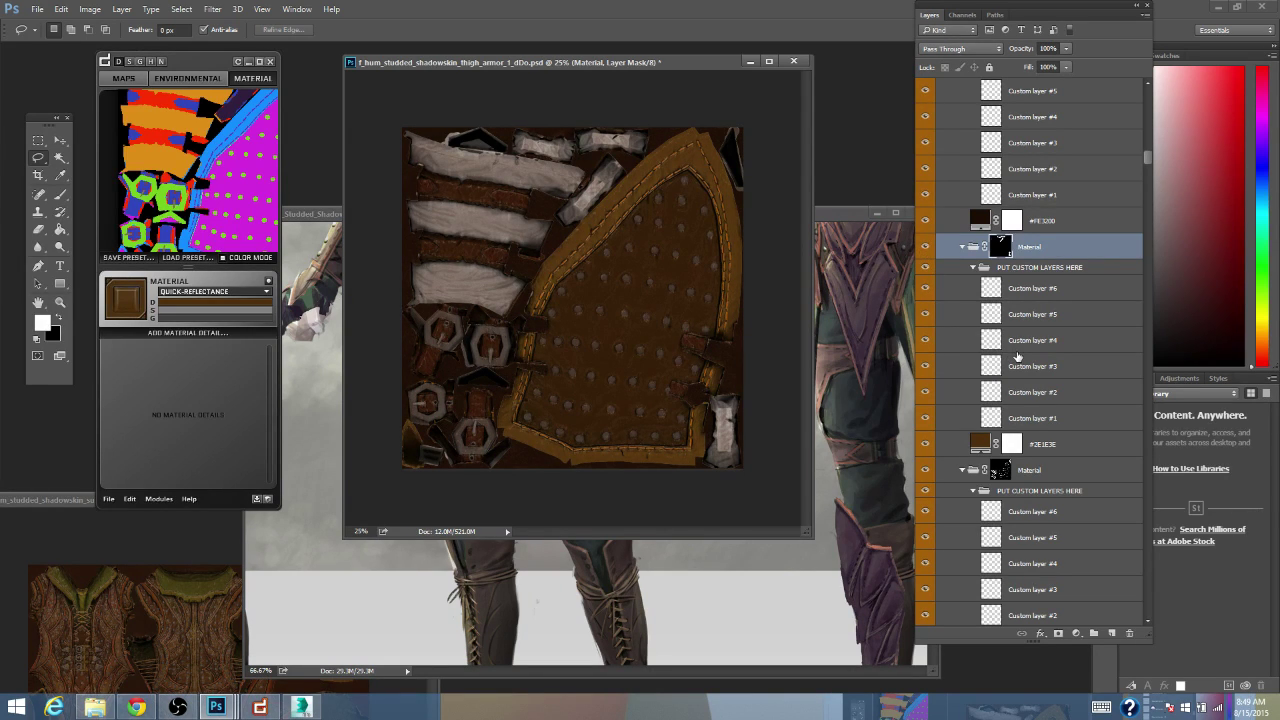
click(1045, 443)
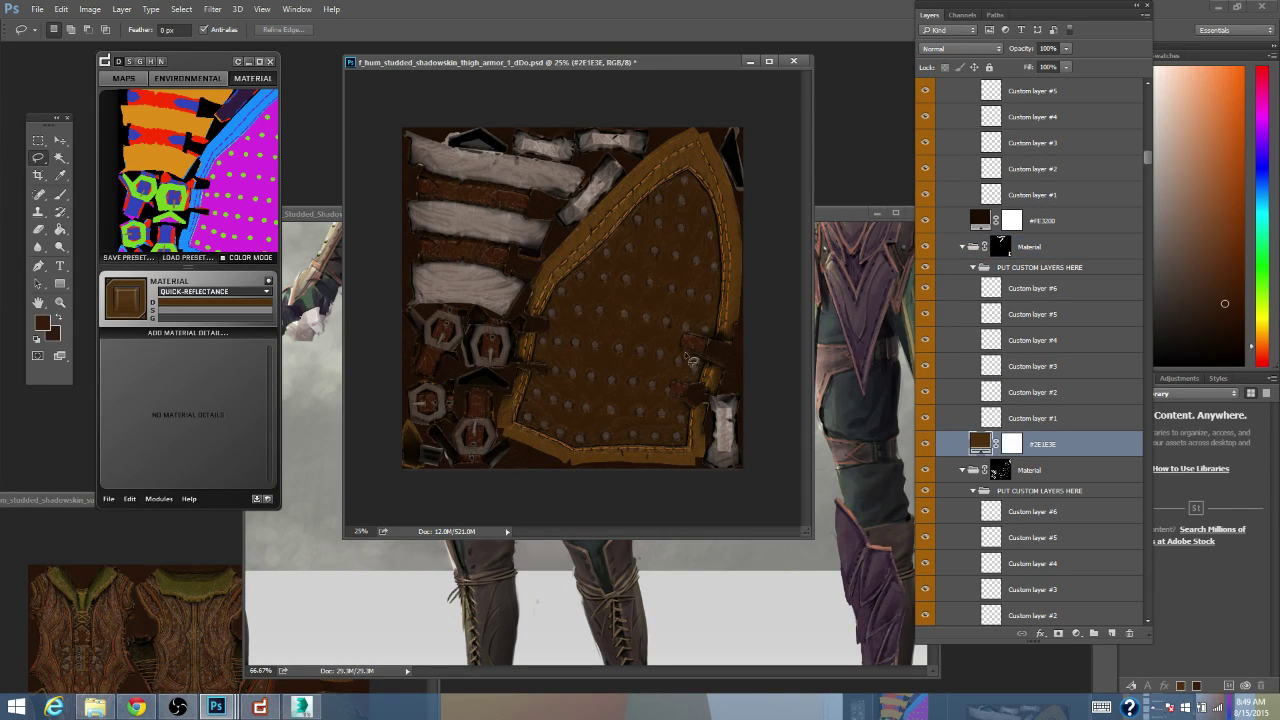
double_click(980, 443)
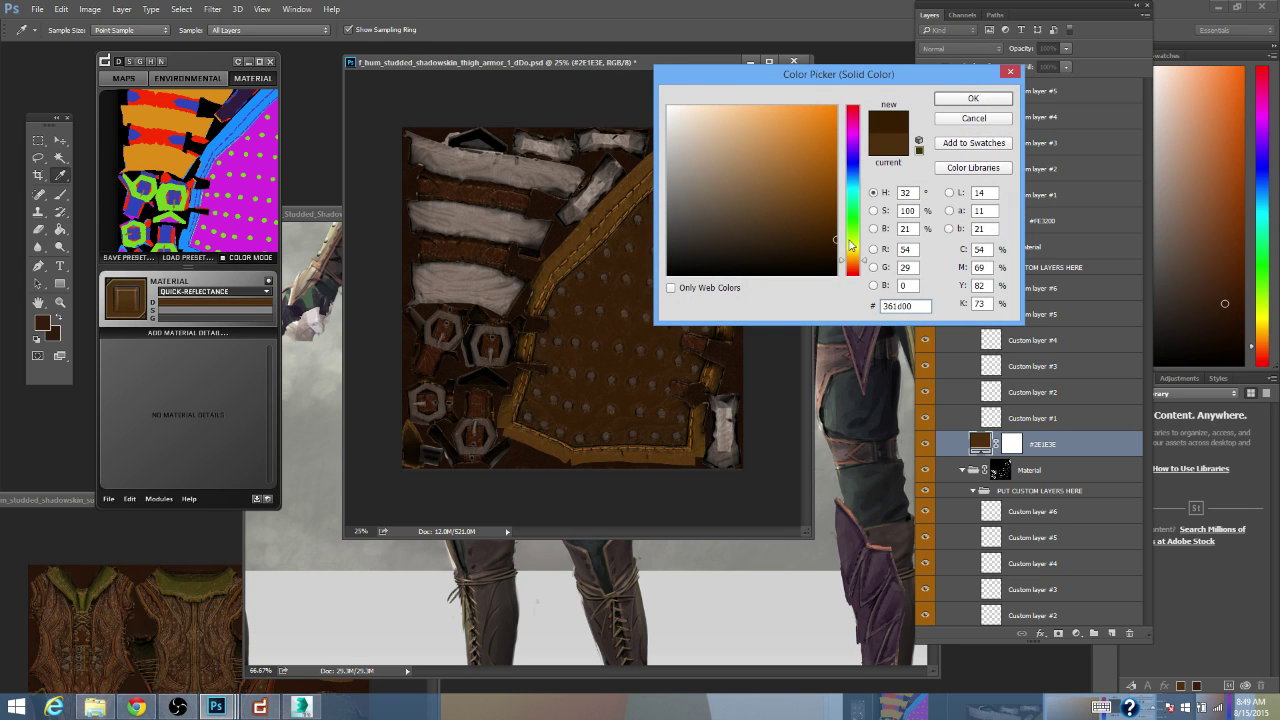
drag(818, 199, 836, 118)
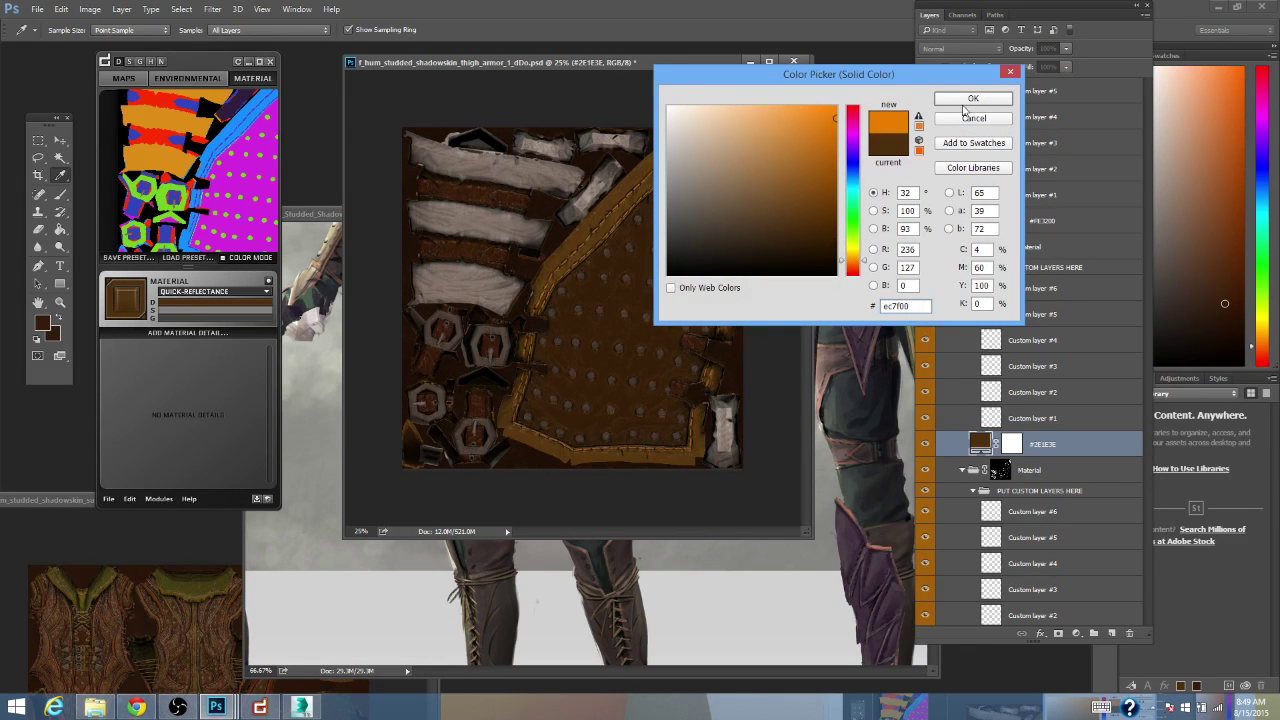
click(967, 101)
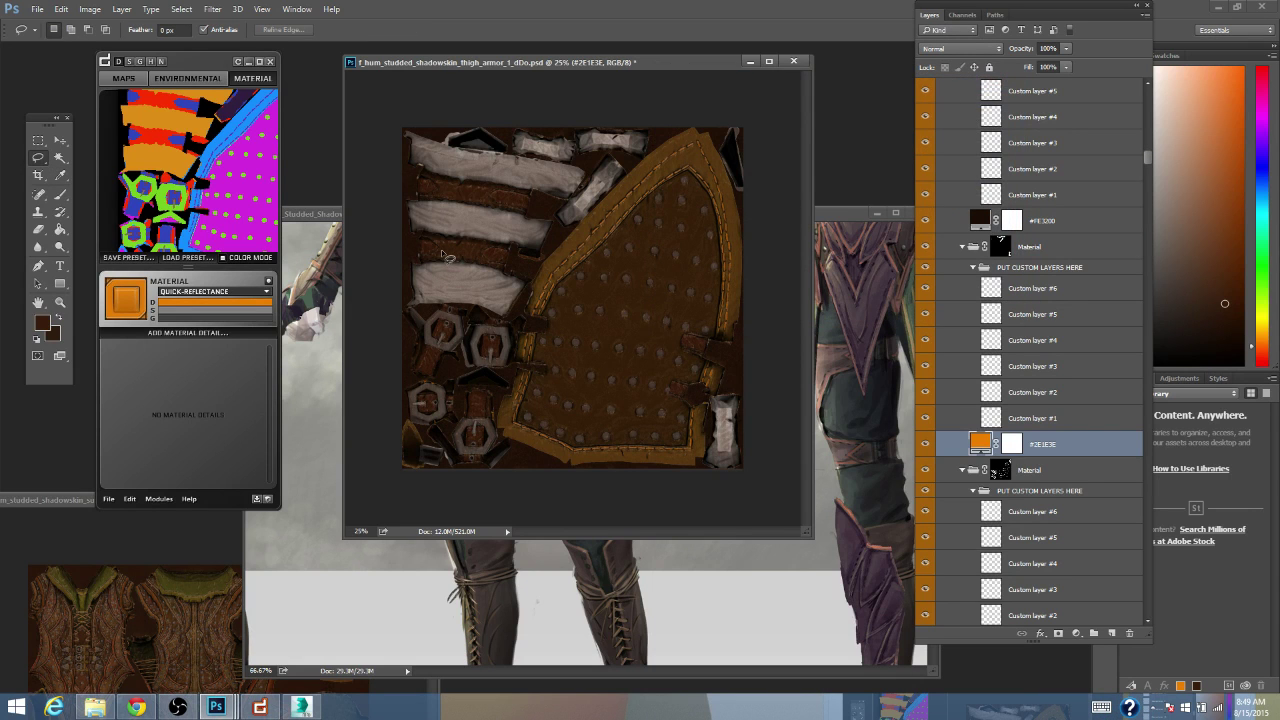
- Hide the overlapping Material group that holds the #2E1E3A fill to uncover the strip material's colour
drag(586, 68, 614, 56)
scroll(1040, 375, up, 1)
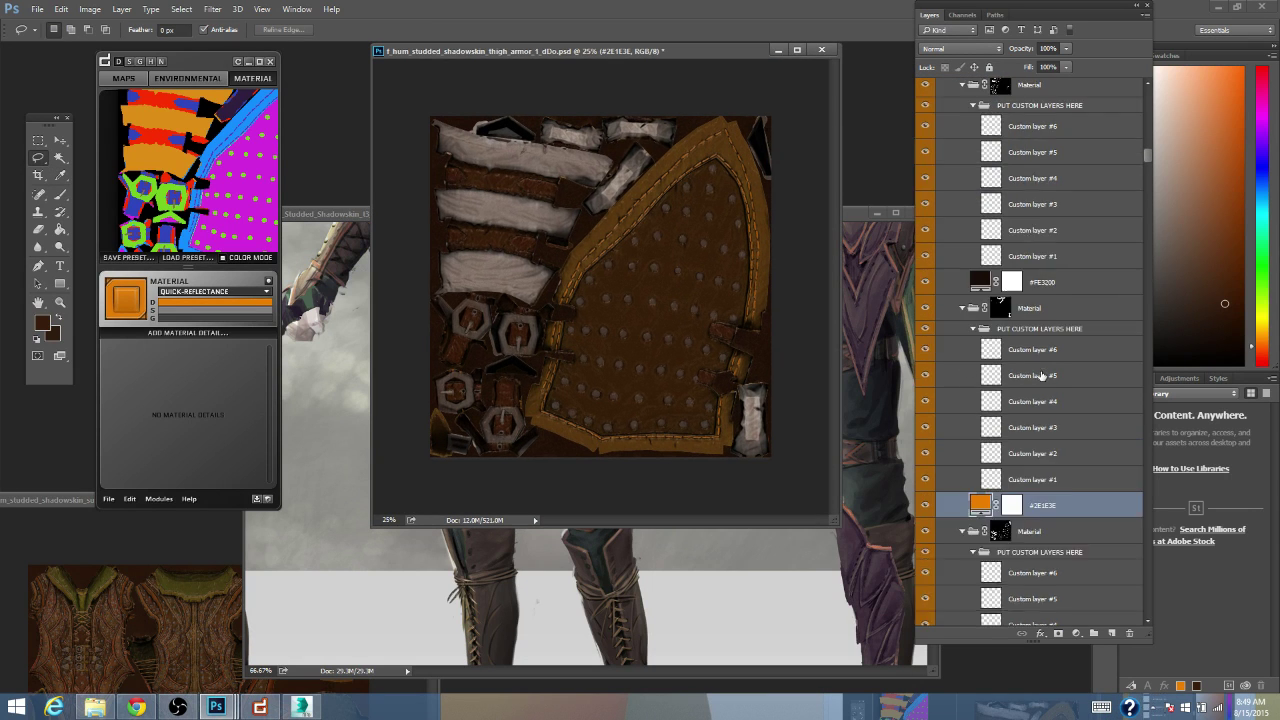
scroll(1040, 375, up, 6)
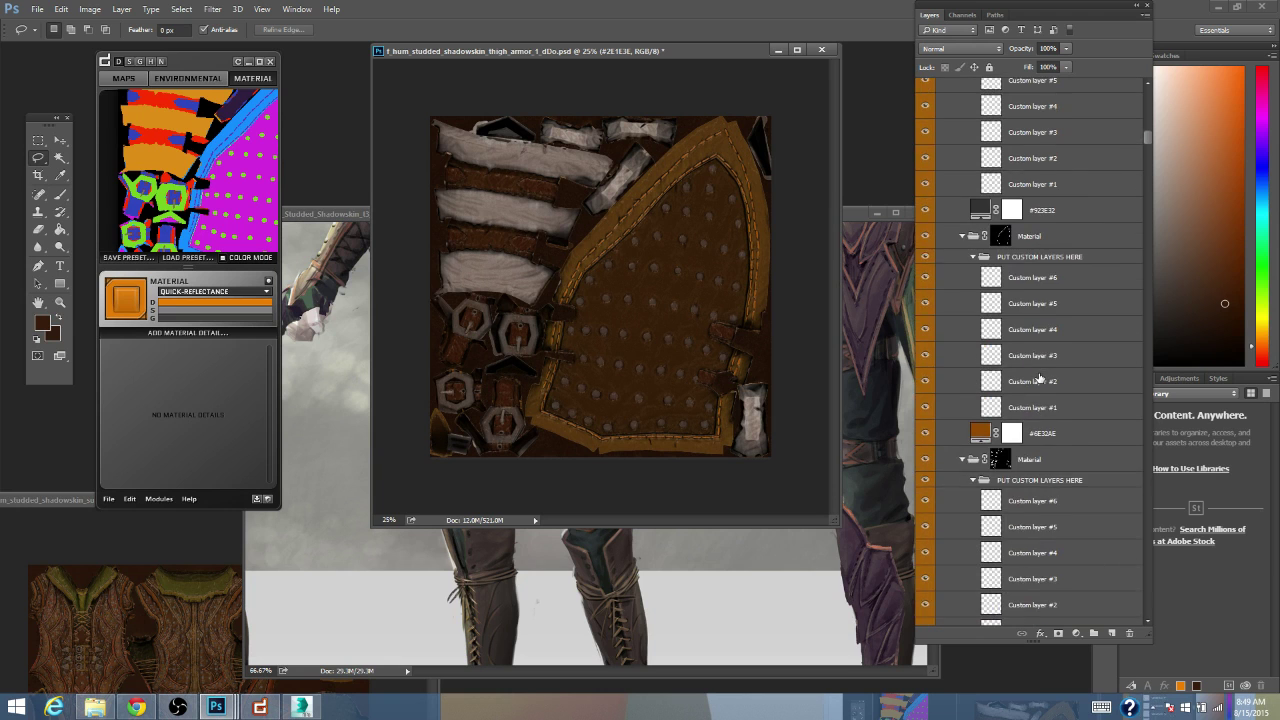
scroll(1040, 377, up, 8)
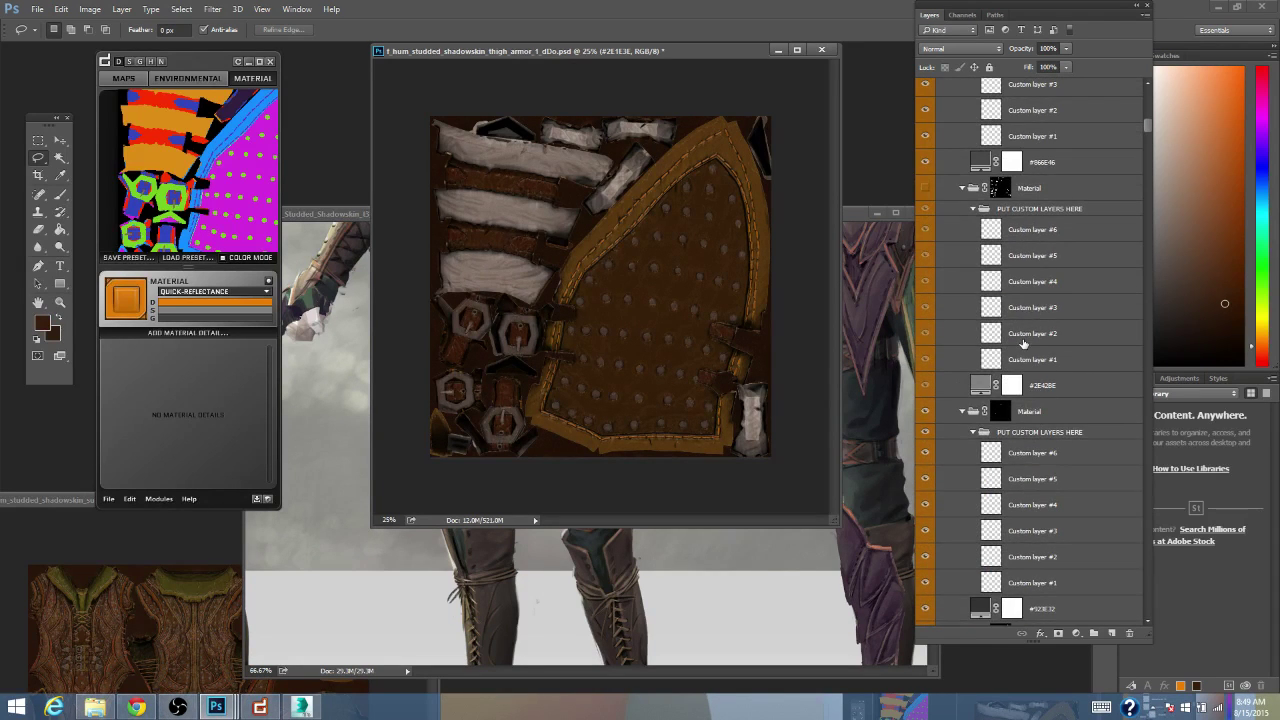
scroll(1023, 350, up, 8)
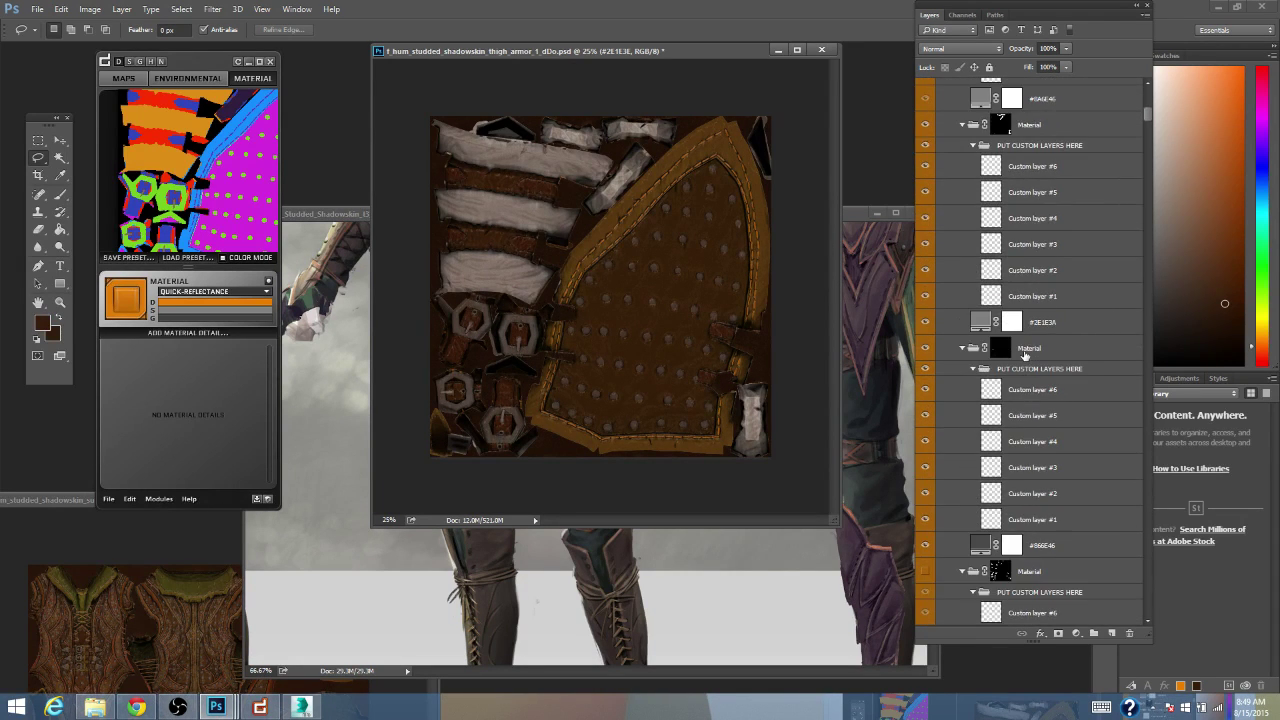
scroll(995, 210, up, 3)
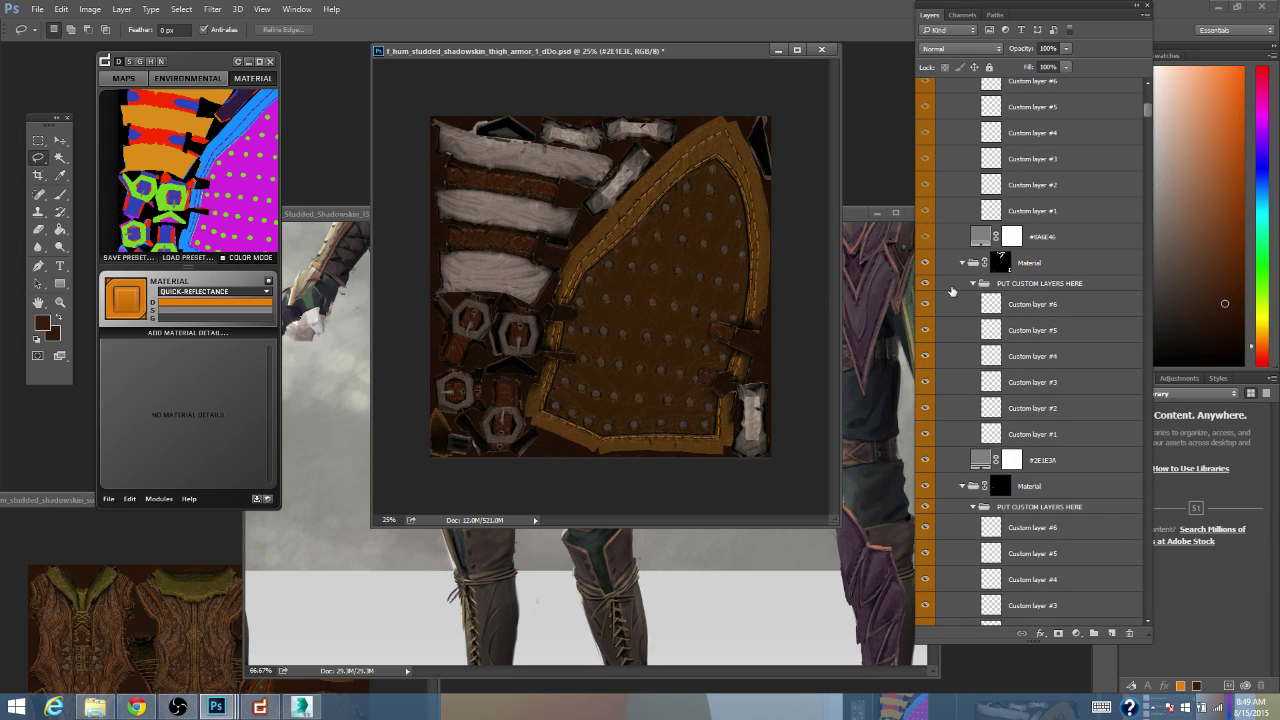
click(926, 265)
- Change the dark purple strip material's diffuse colour to the olive brown #7e5806
click(195, 304)
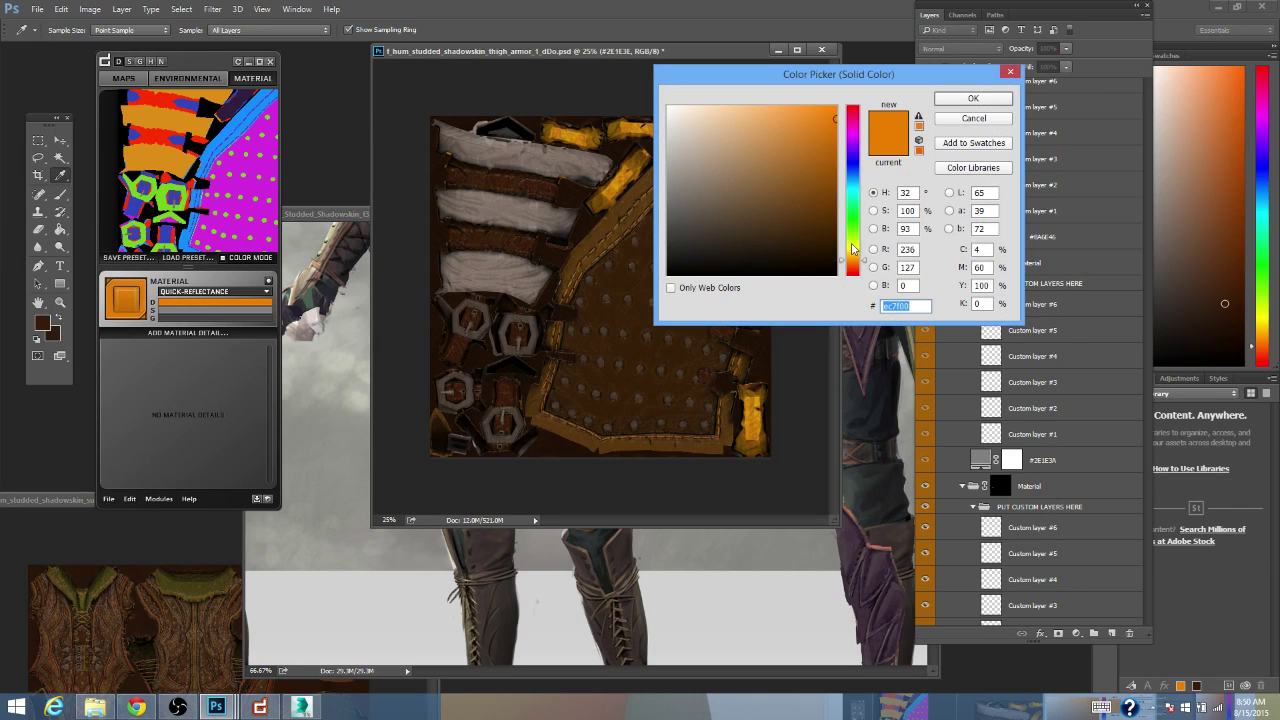
click(852, 265)
mouse_move(832, 180)
mouse_down()
mouse_move(829, 229)
mouse_move(825, 193)
mouse_up()
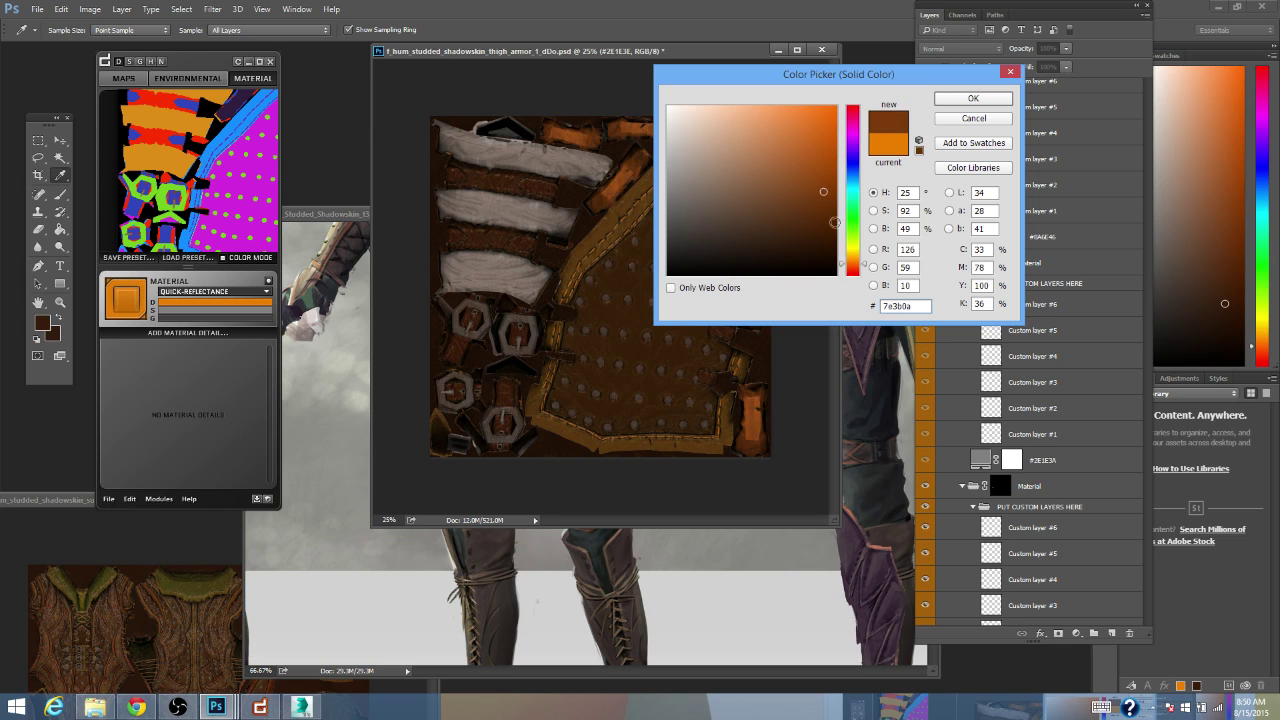
click(851, 256)
drag(851, 254, 851, 258)
mouse_move(806, 201)
mouse_down()
mouse_move(826, 217)
mouse_move(830, 205)
mouse_up()
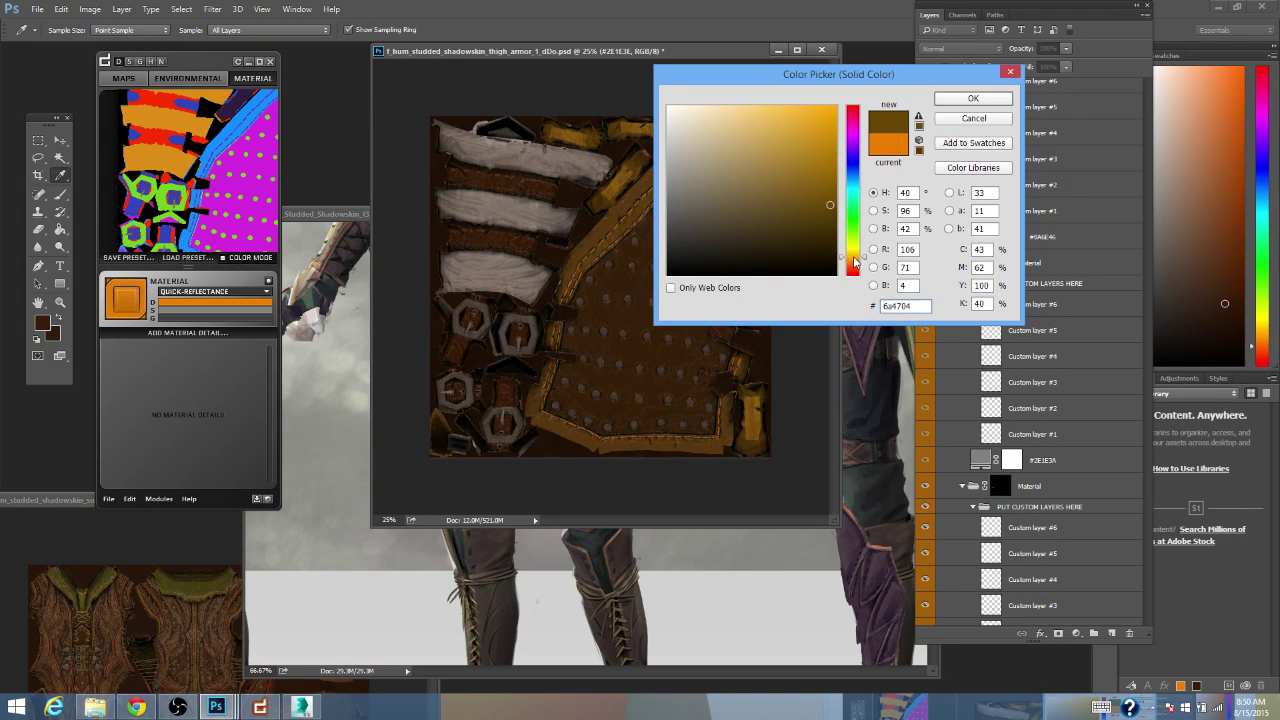
drag(854, 258, 854, 257)
click(830, 201)
drag(830, 201, 828, 191)
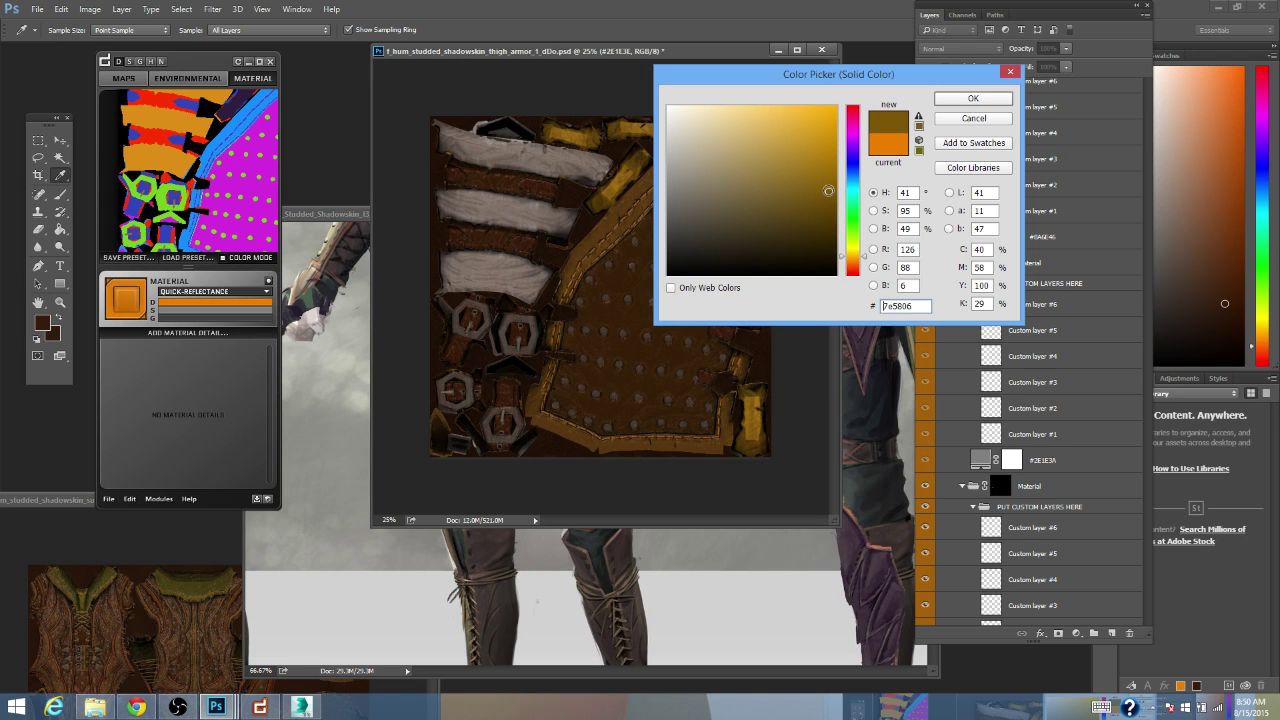
click(961, 99)
key(l)
drag(664, 51, 676, 53)
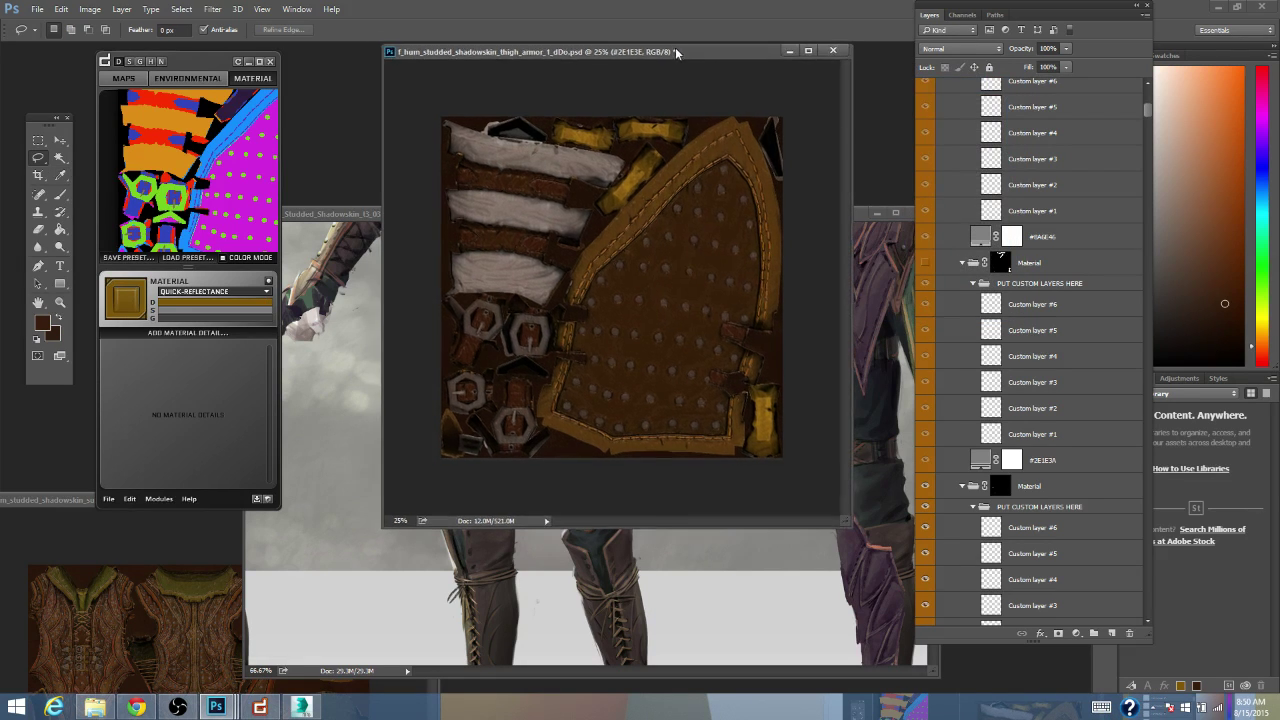
- Shift the strip material's diffuse colour to the warmer brown #764404
click(252, 303)
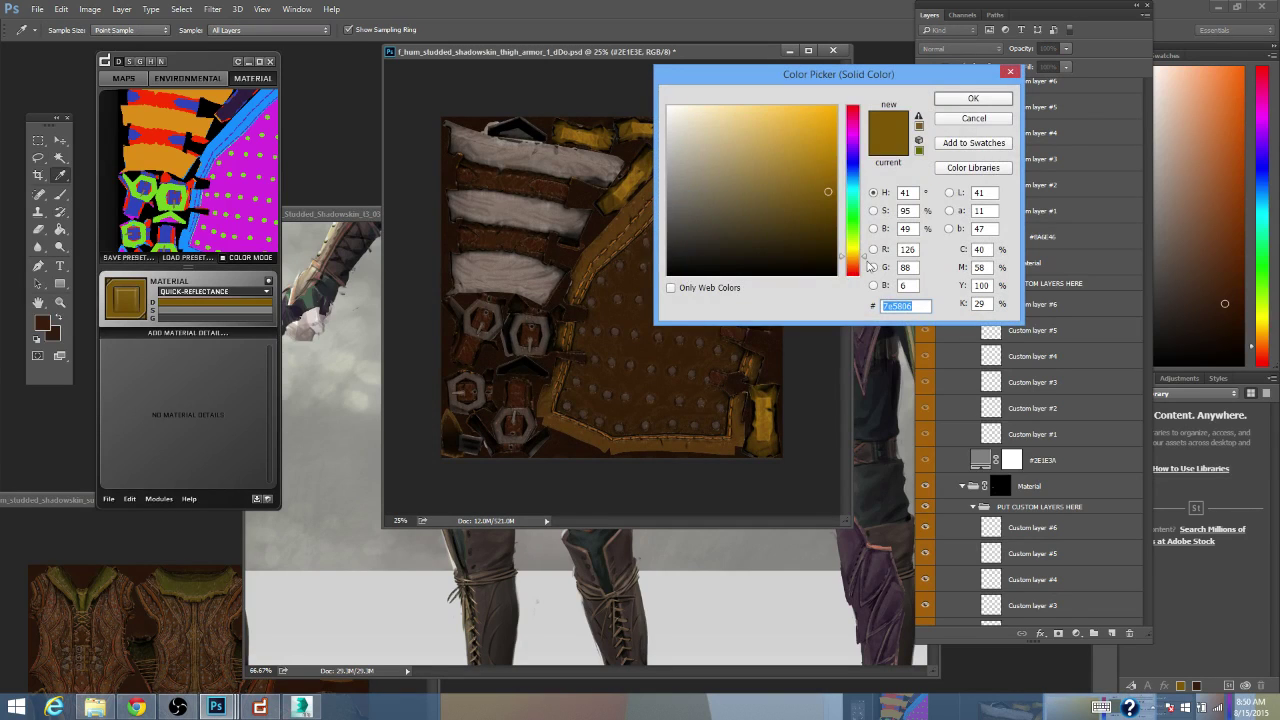
click(854, 259)
drag(855, 262, 855, 265)
drag(819, 215, 830, 196)
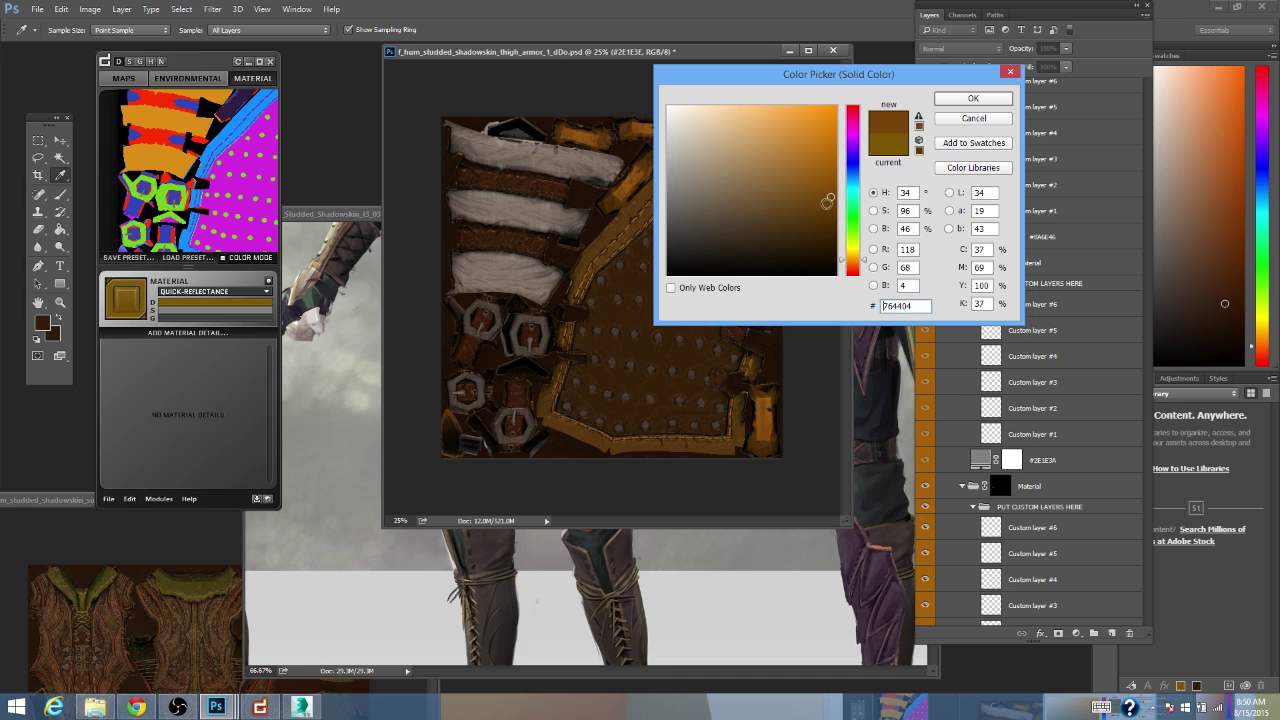
click(946, 100)
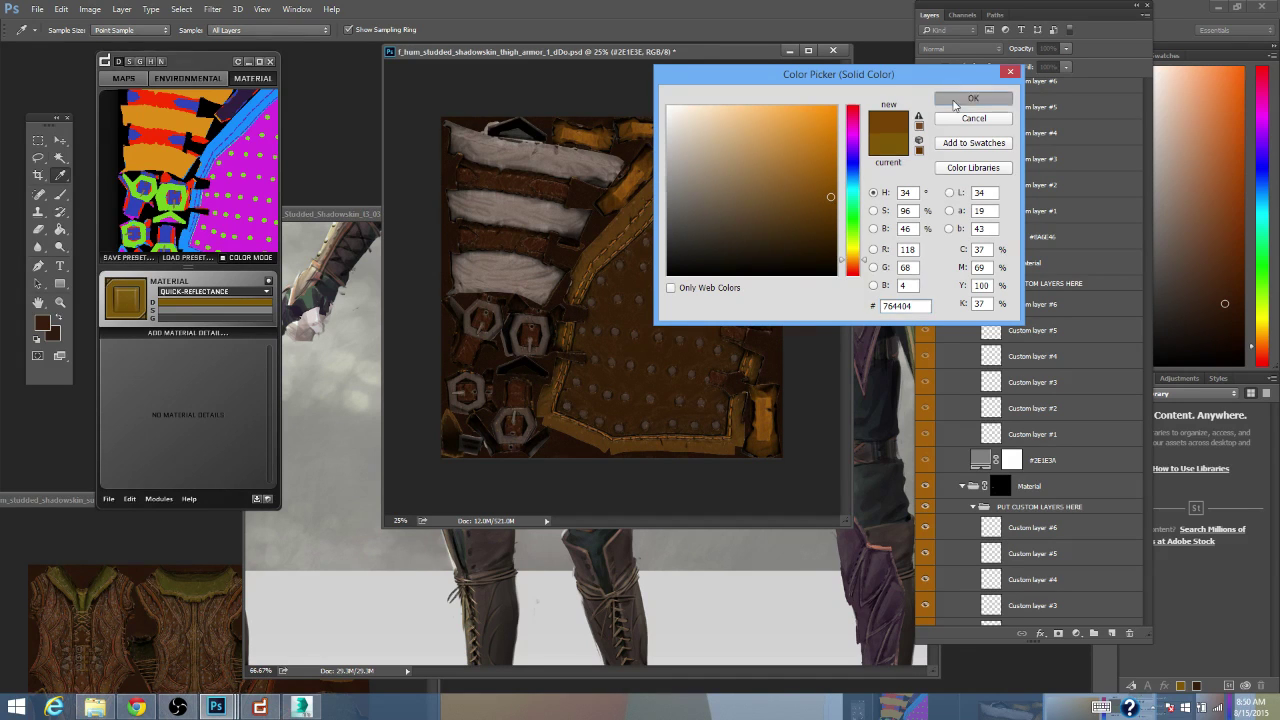
- Pick the orange band material on the colour map and set its diffuse colour to dark brown #49301b
click(196, 184)
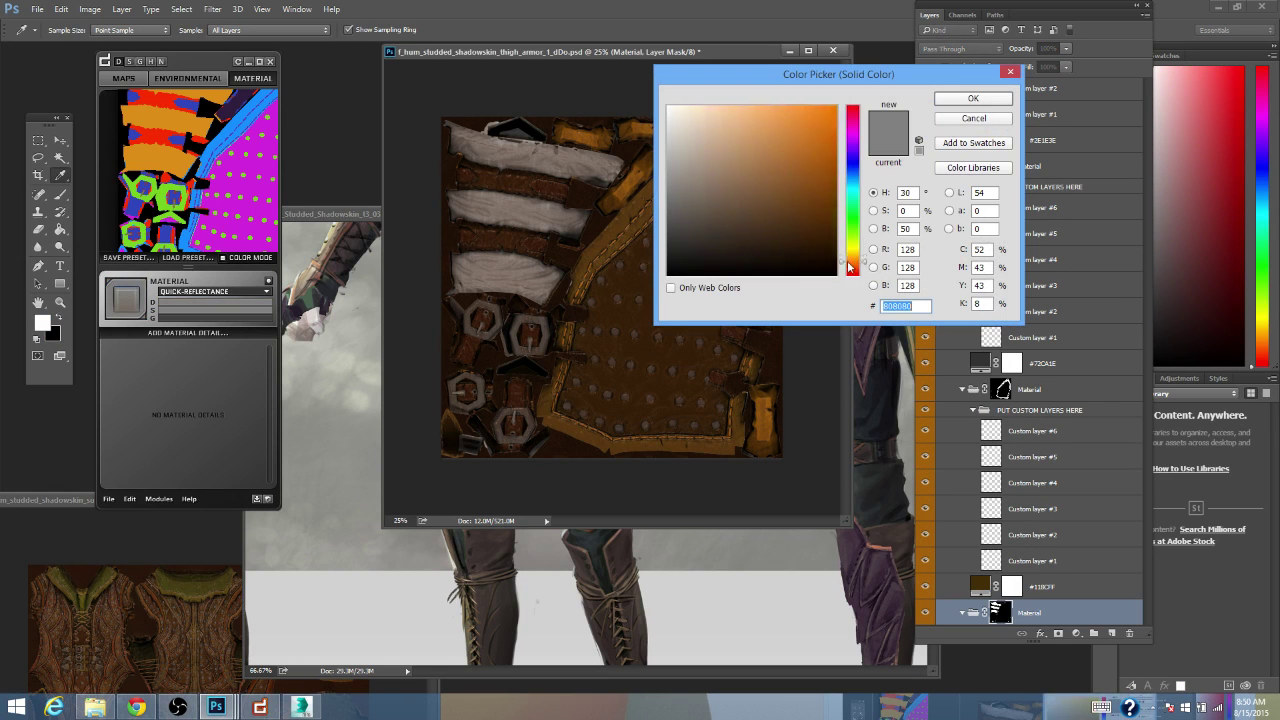
drag(848, 263, 846, 265)
click(775, 227)
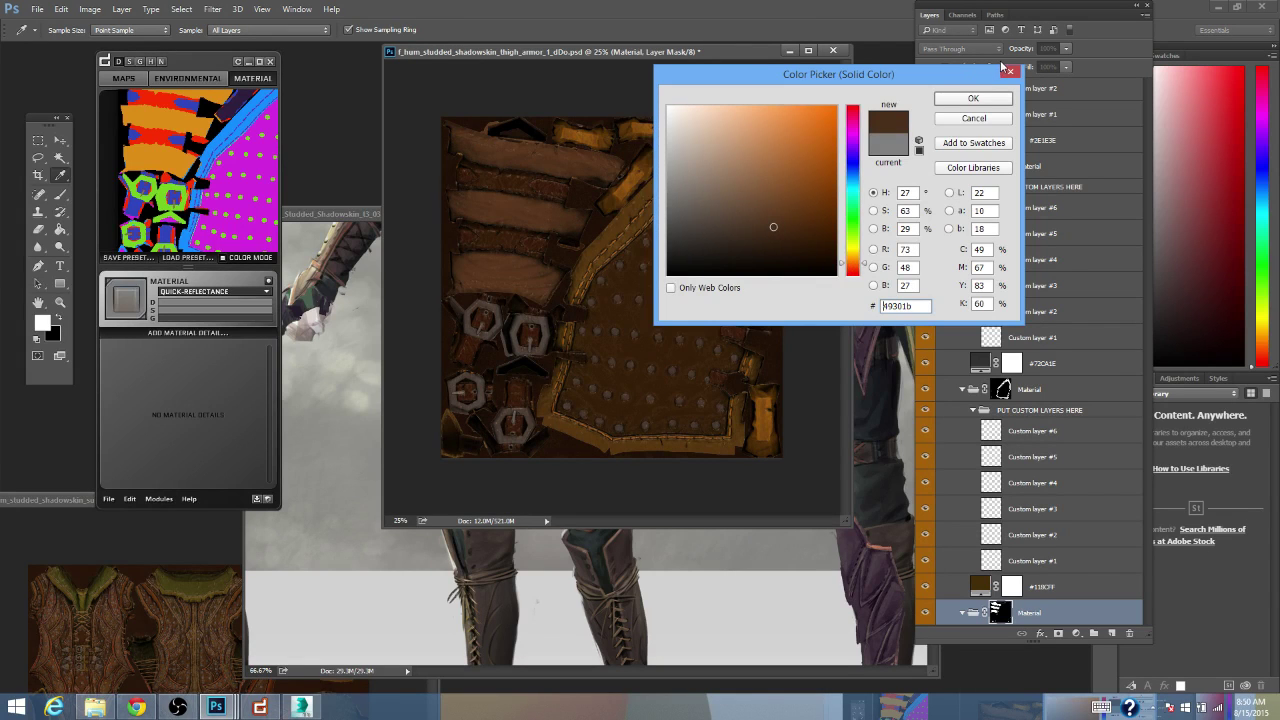
click(970, 99)
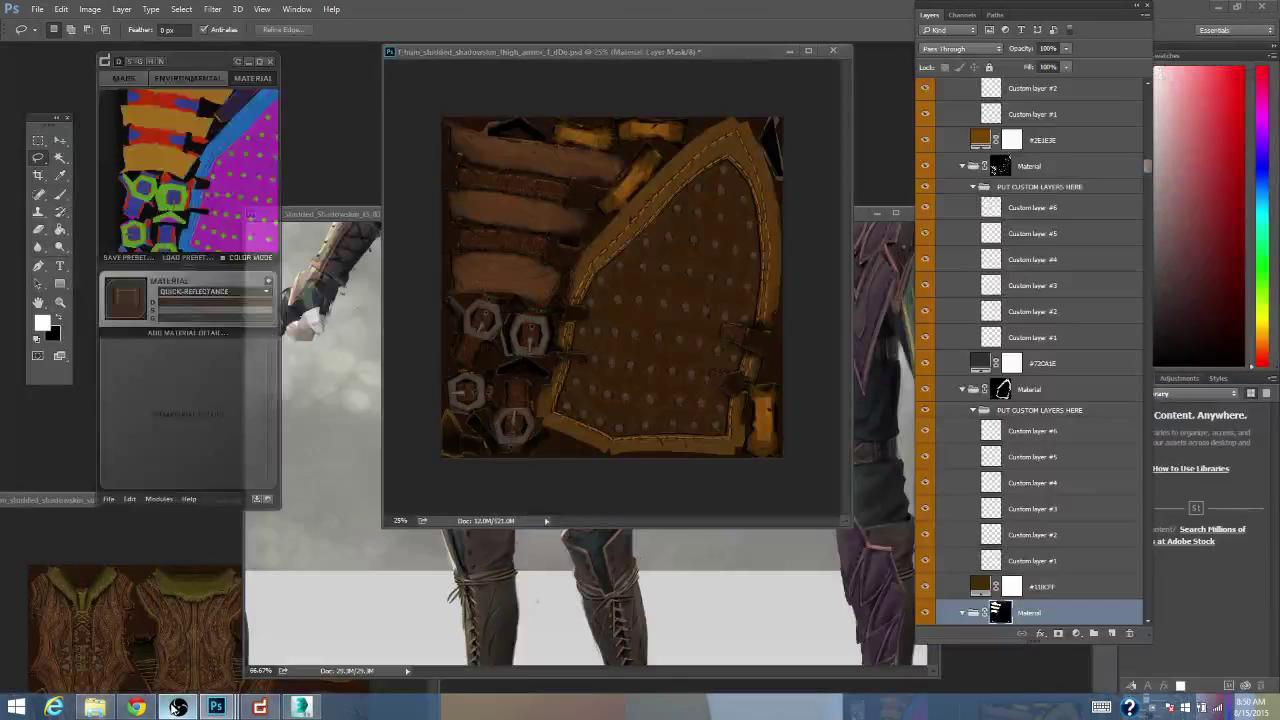
click(177, 708)
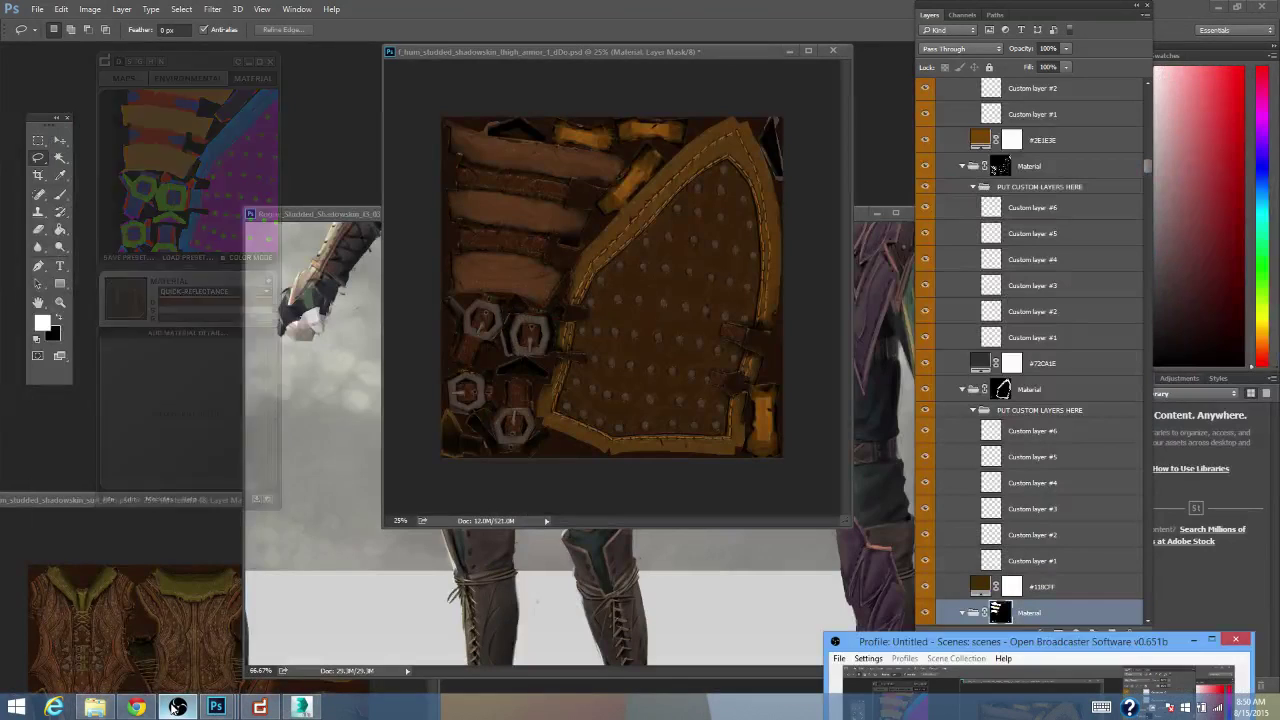
click(177, 708)
drag(700, 51, 670, 59)
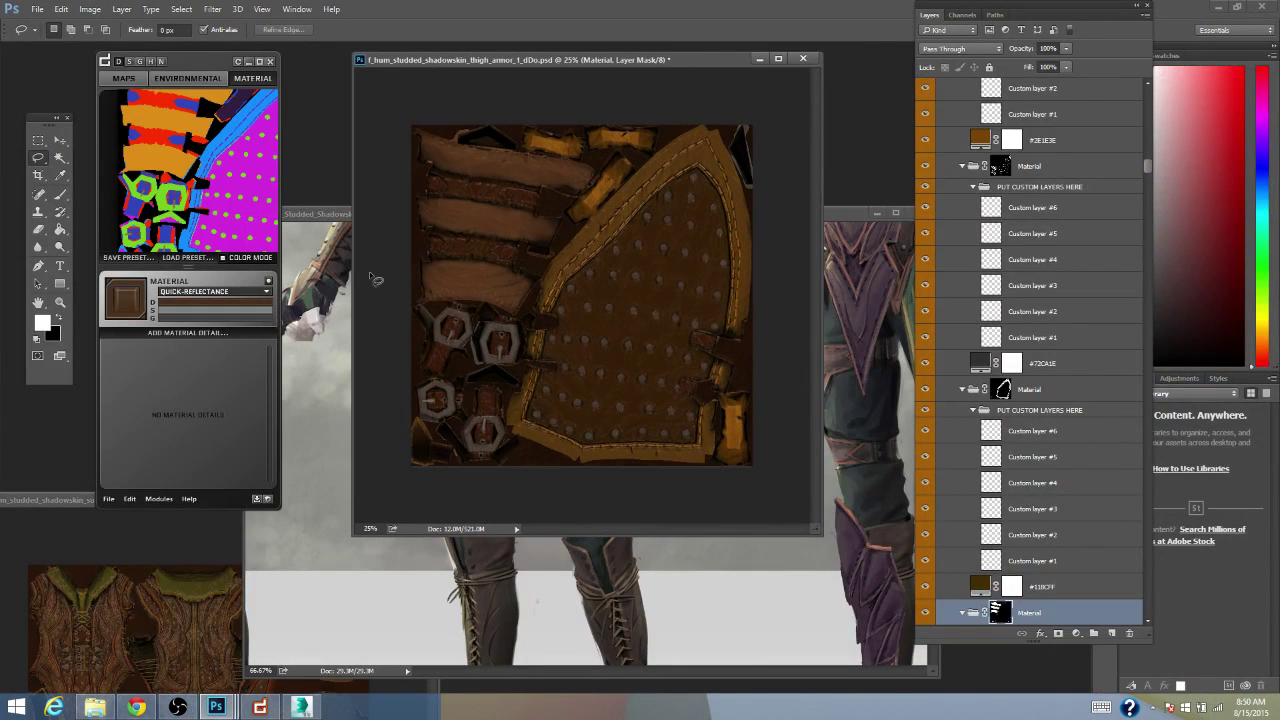
- Shift the orange band material's diffuse colour to a darker, yellower brown with a hue of 35°, and save the document
click(212, 302)
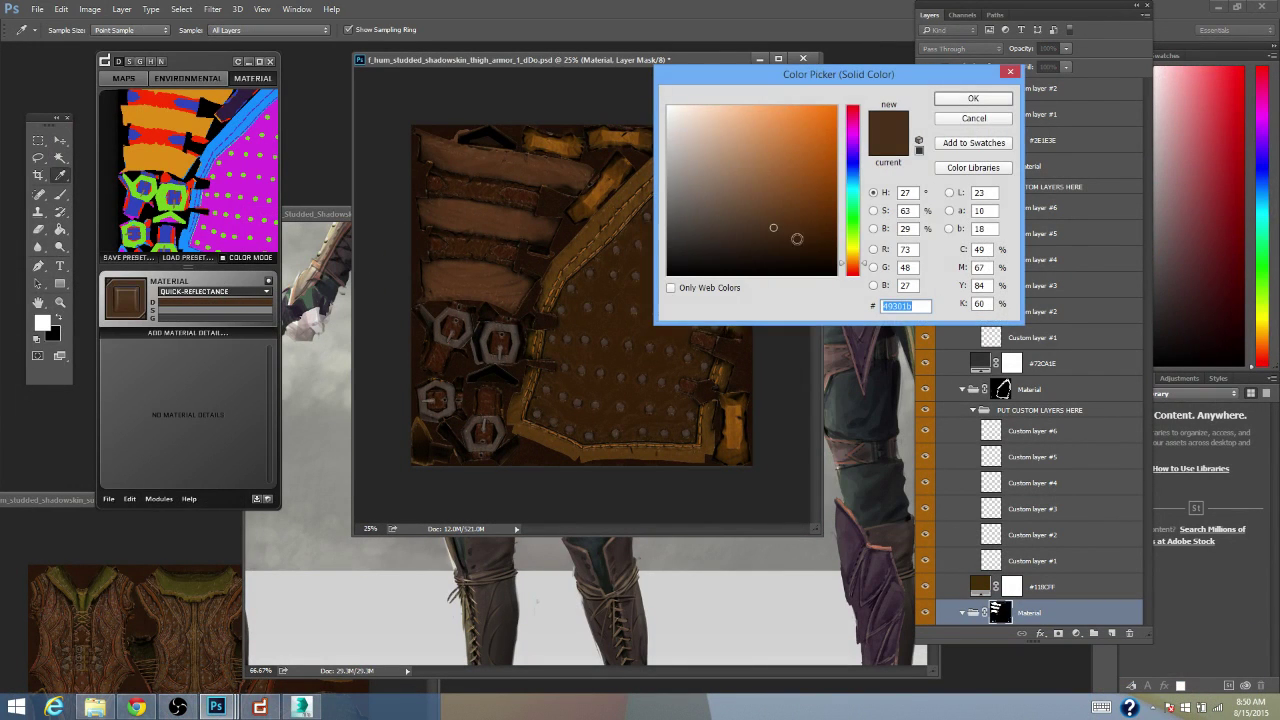
click(786, 229)
click(800, 229)
click(792, 233)
click(852, 263)
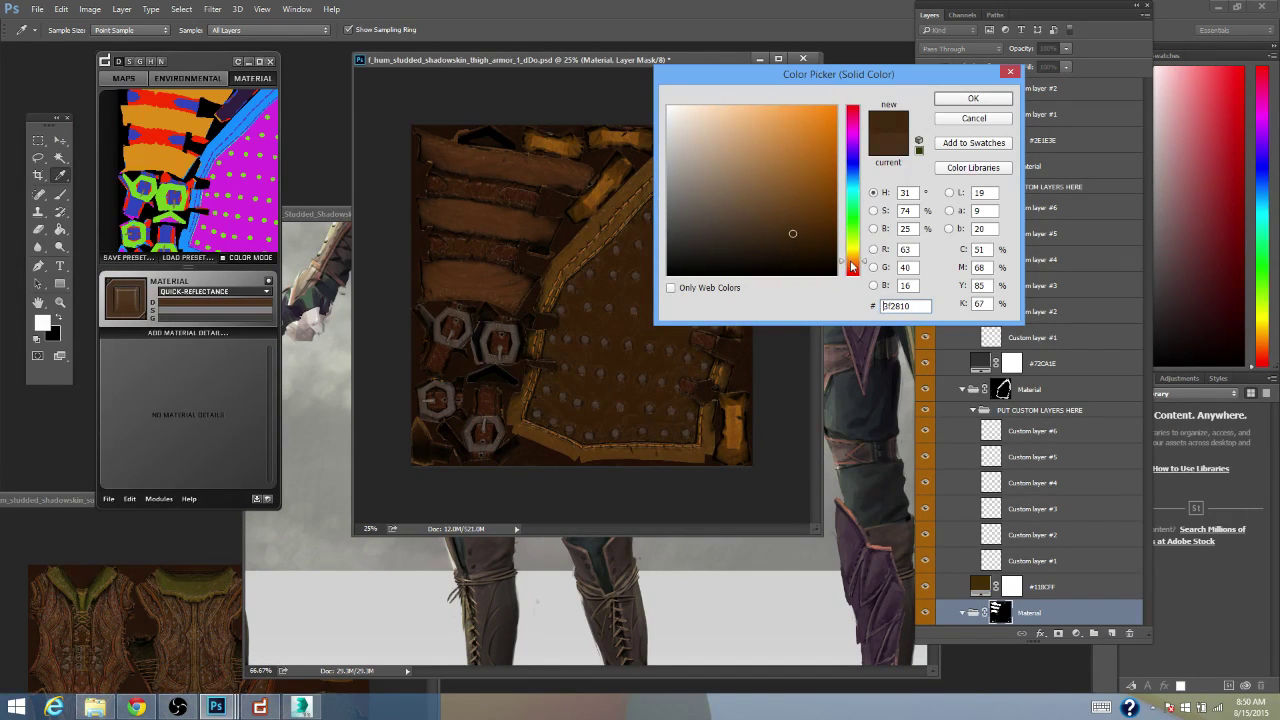
mouse_move(852, 265)
mouse_down()
mouse_move(852, 253)
mouse_move(847, 267)
mouse_up()
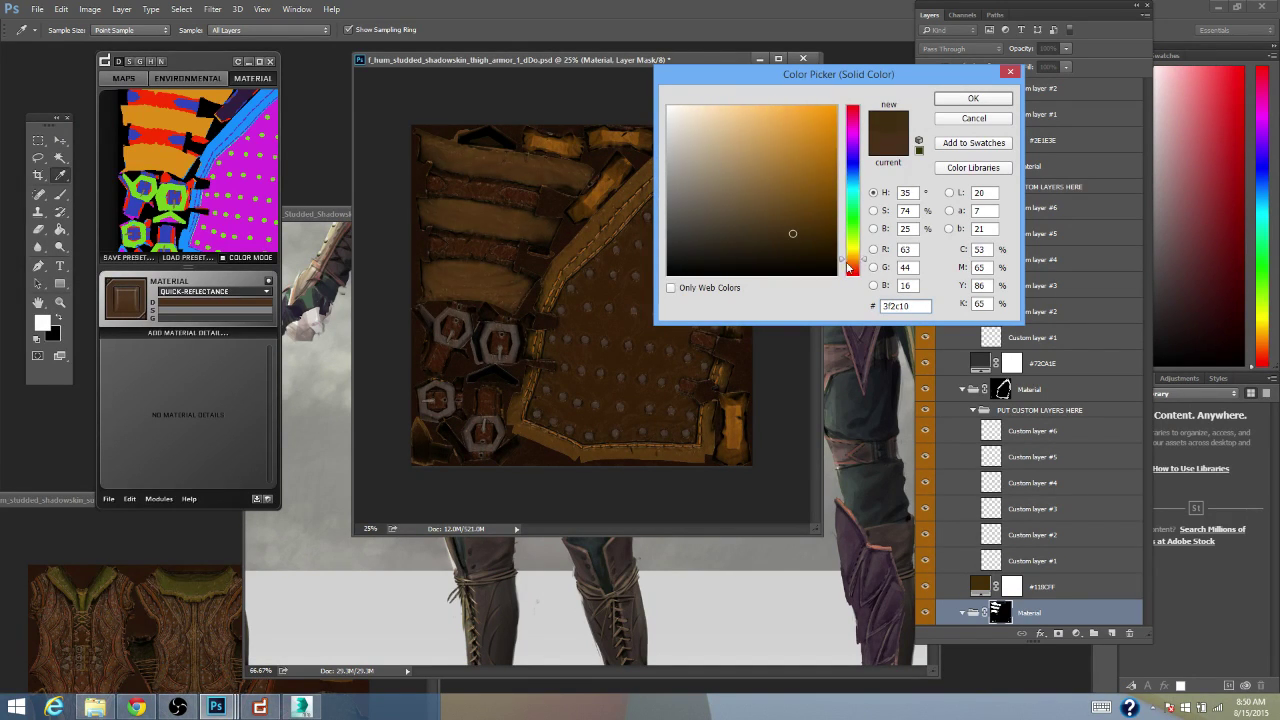
click(797, 231)
drag(799, 233, 788, 235)
click(955, 106)
key(l)
drag(700, 59, 674, 63)
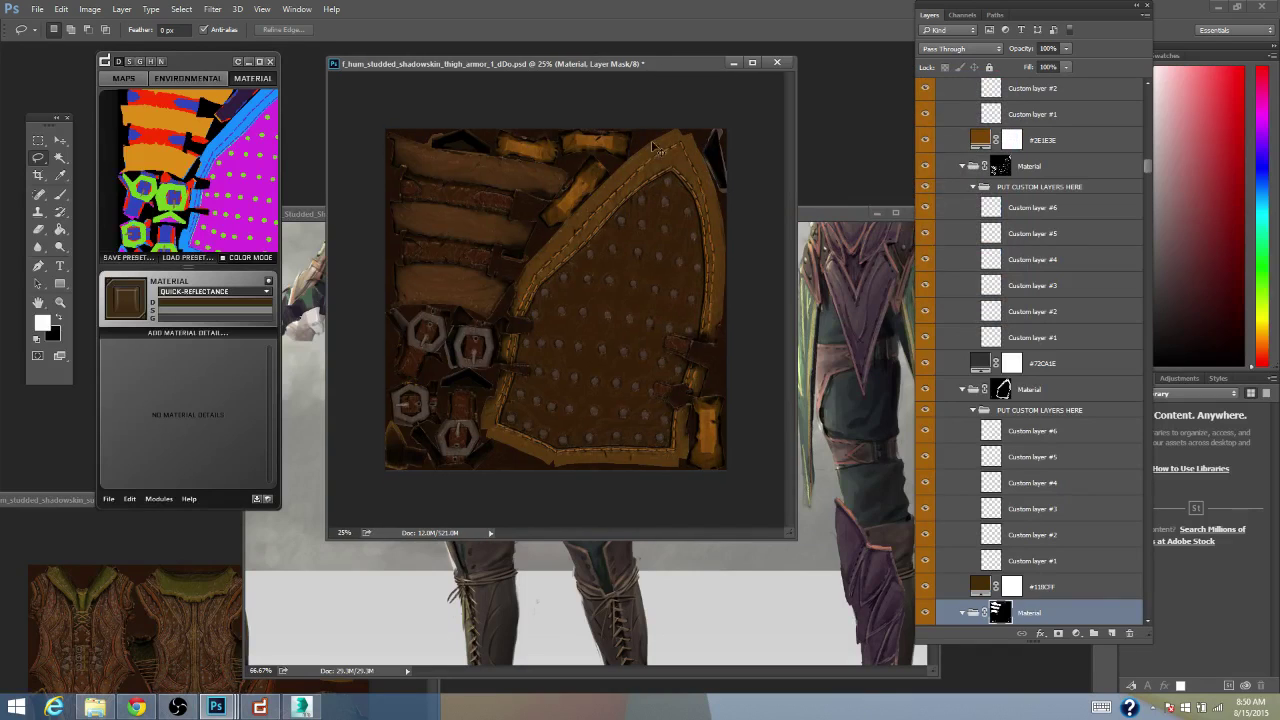
key(ctrl+s)
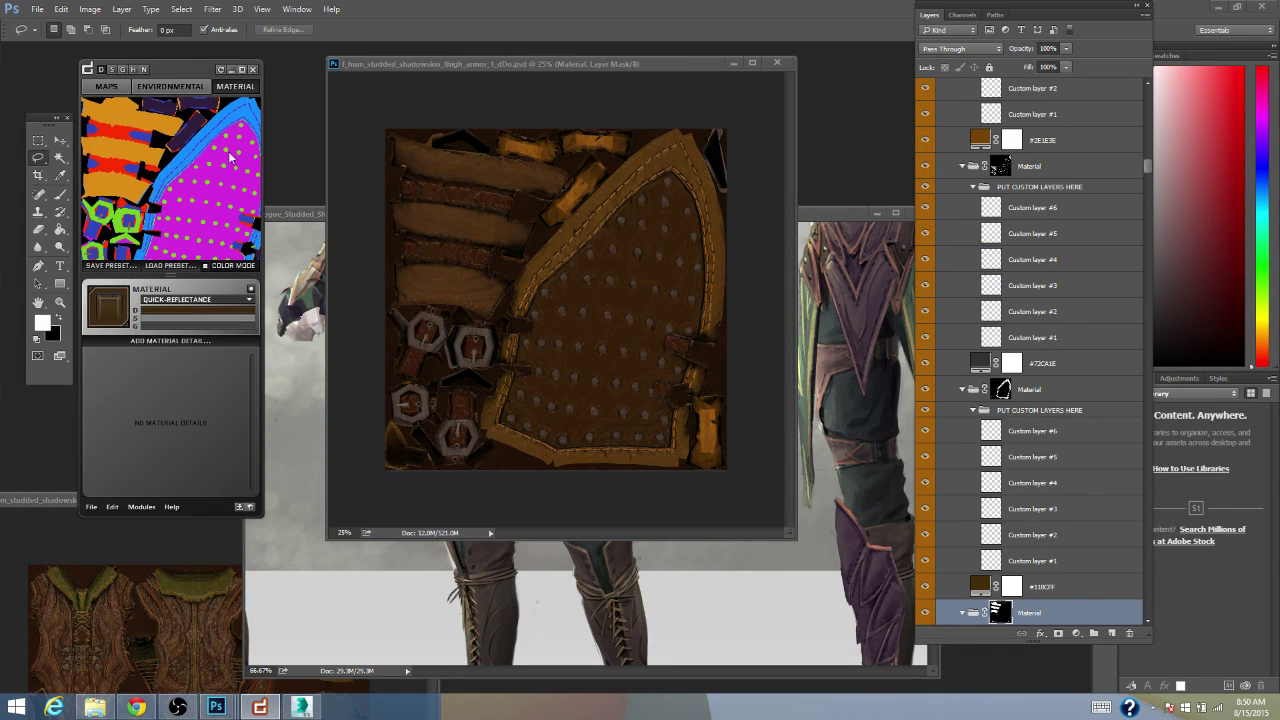
- Pick the dark purple strip material on the colour map and try the olive brown #7c5a07 as its diffuse colour
scroll(237, 221, up, 2)
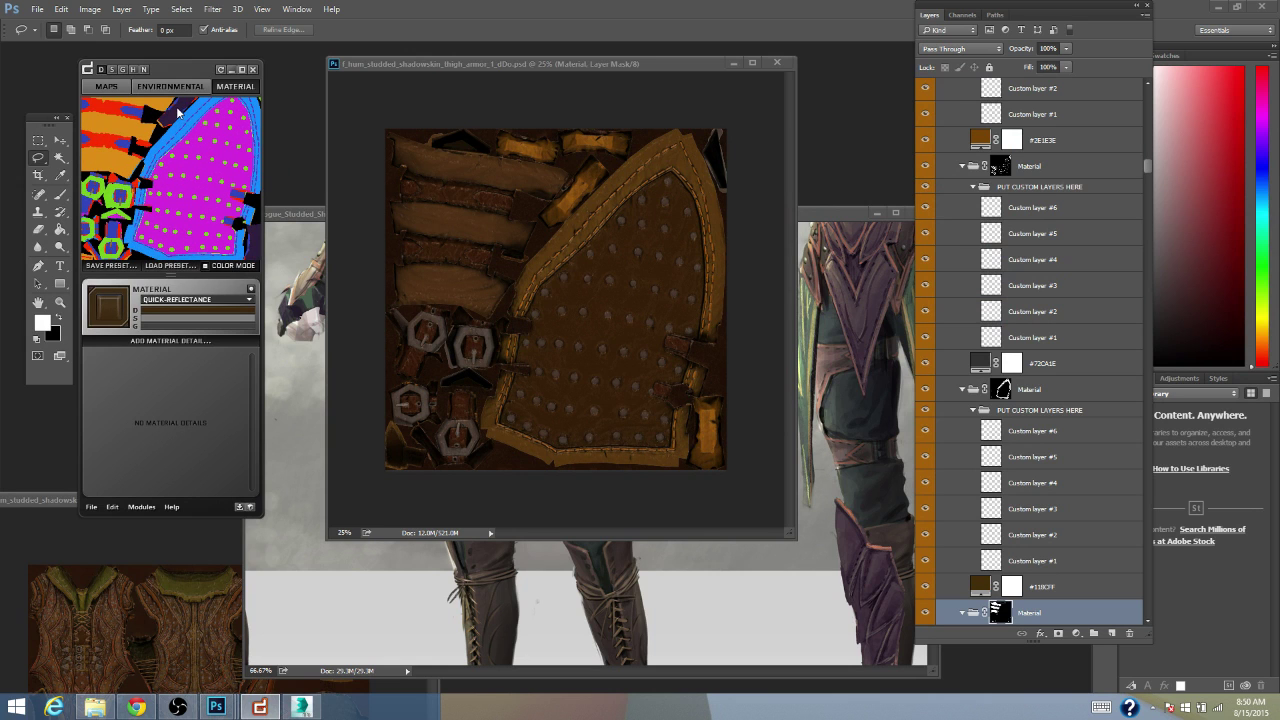
click(178, 113)
click(174, 314)
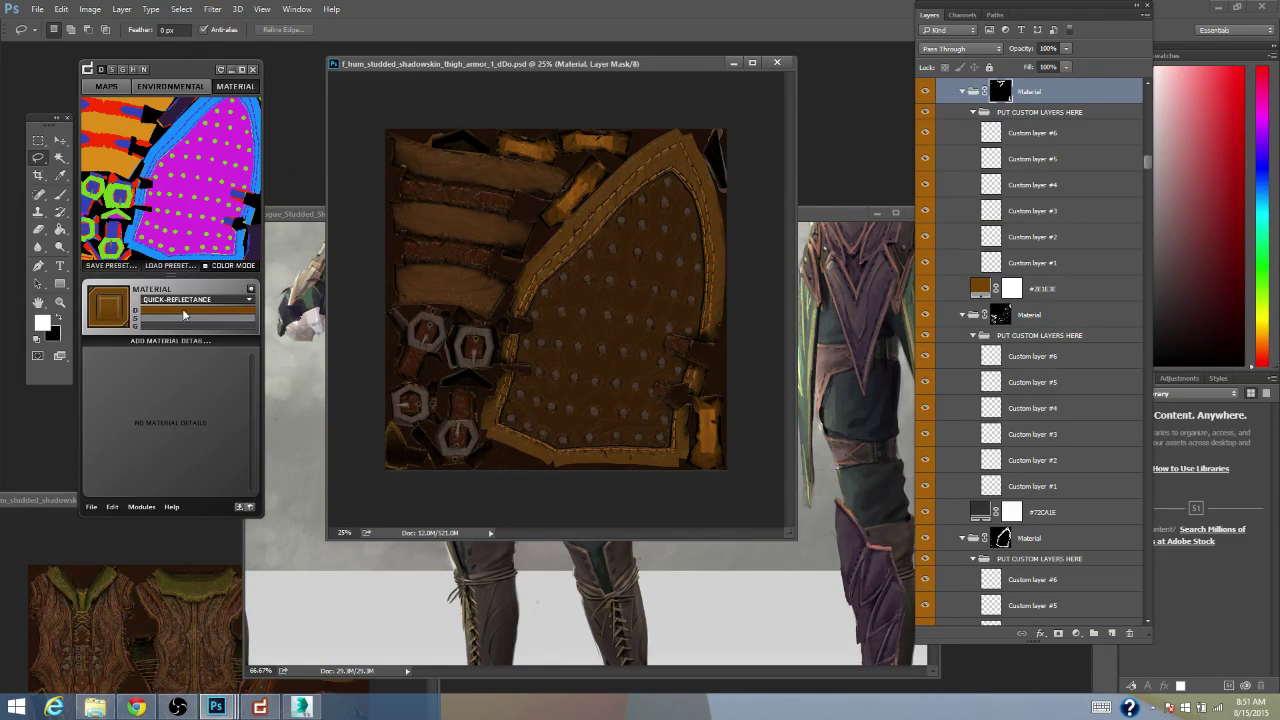
drag(856, 256, 853, 259)
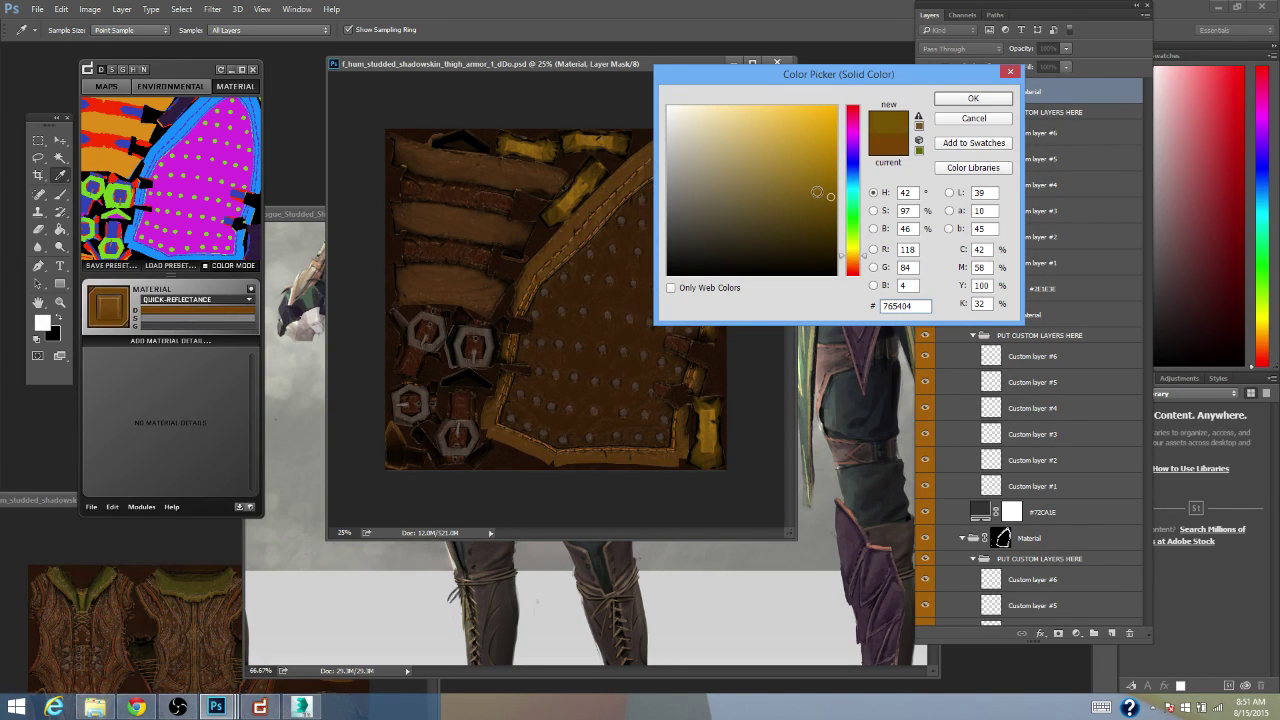
drag(818, 192, 827, 193)
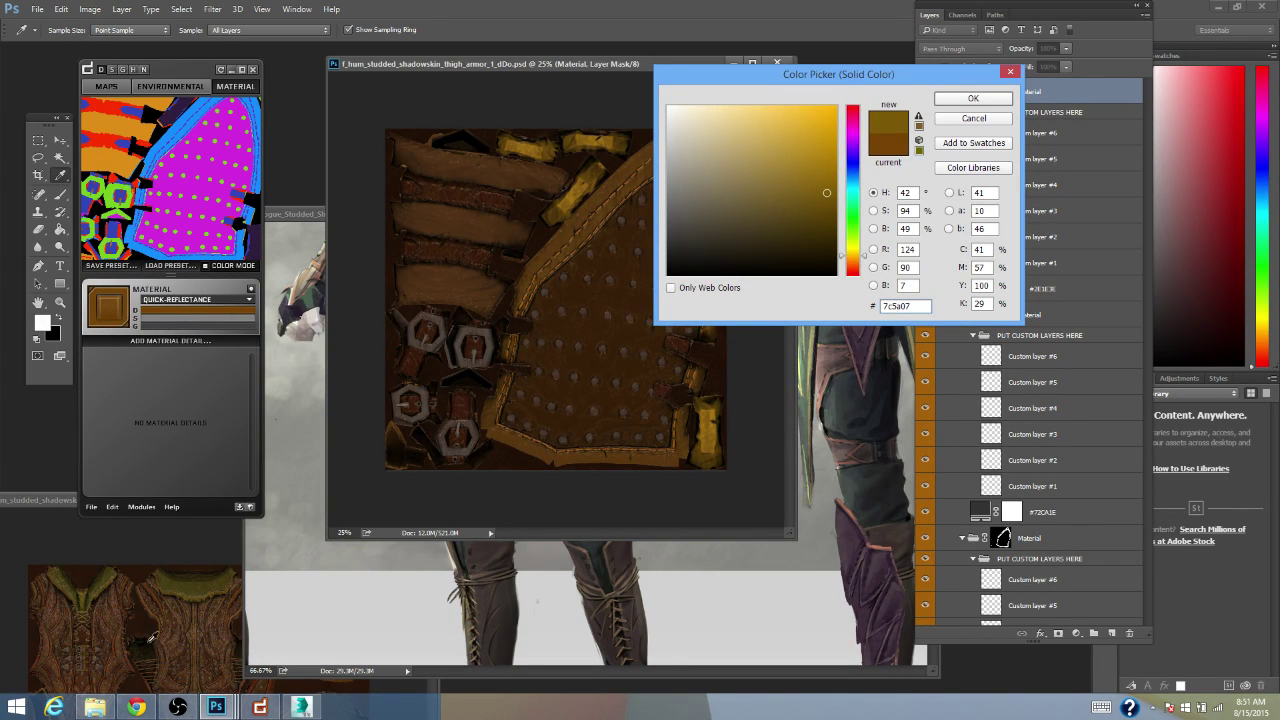
- Switch to Gmail in Chrome, make the chat status visible and view the coworker's newest chat conversation
click(136, 707)
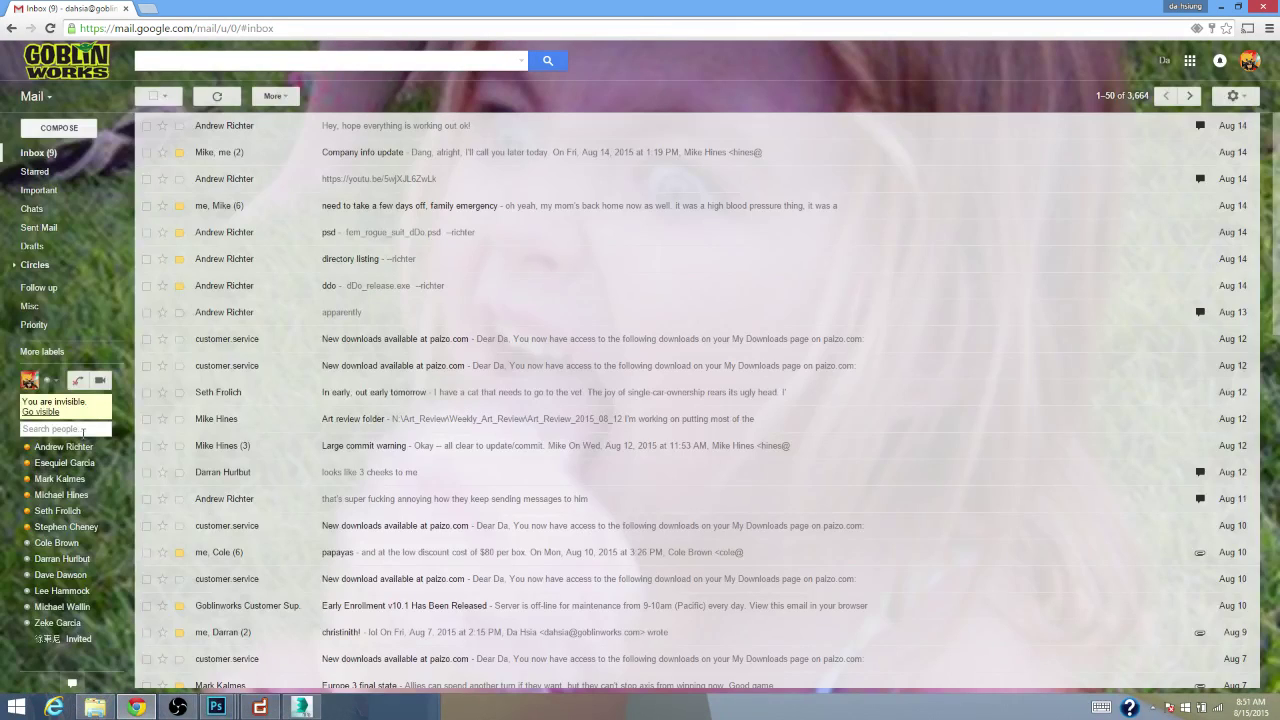
click(41, 411)
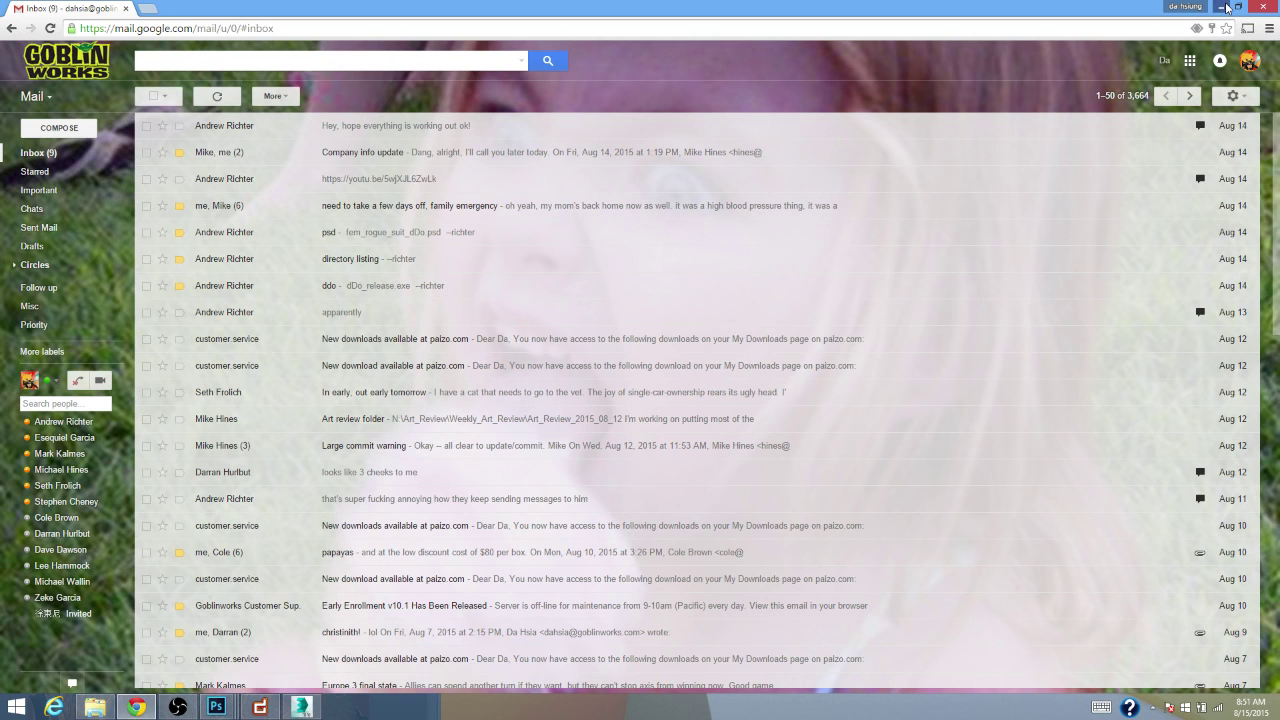
click(625, 127)
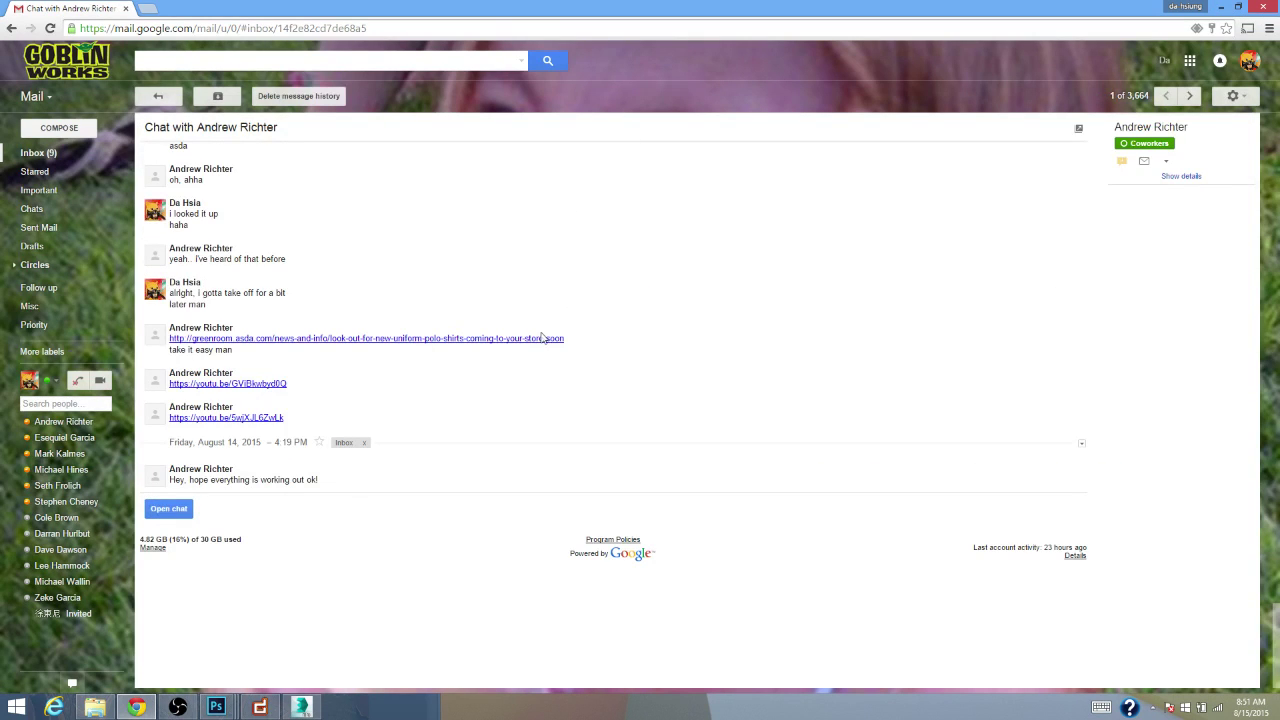
click(168, 509)
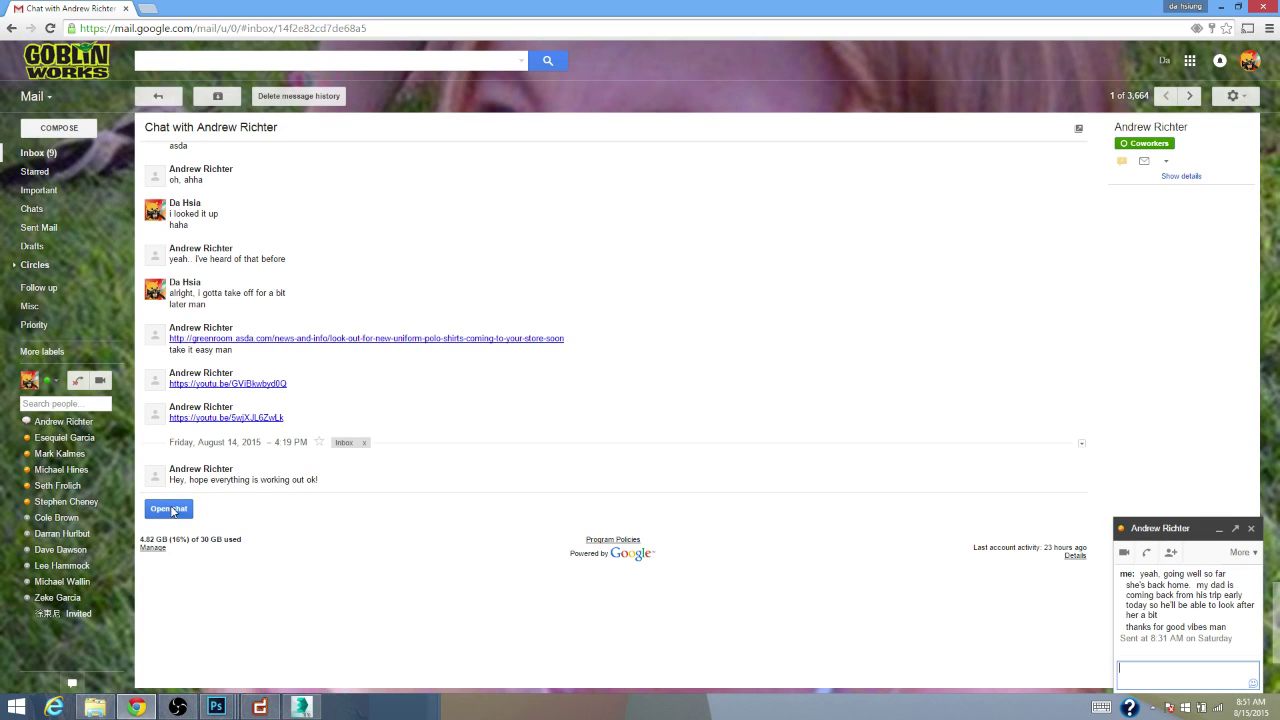
click(1254, 528)
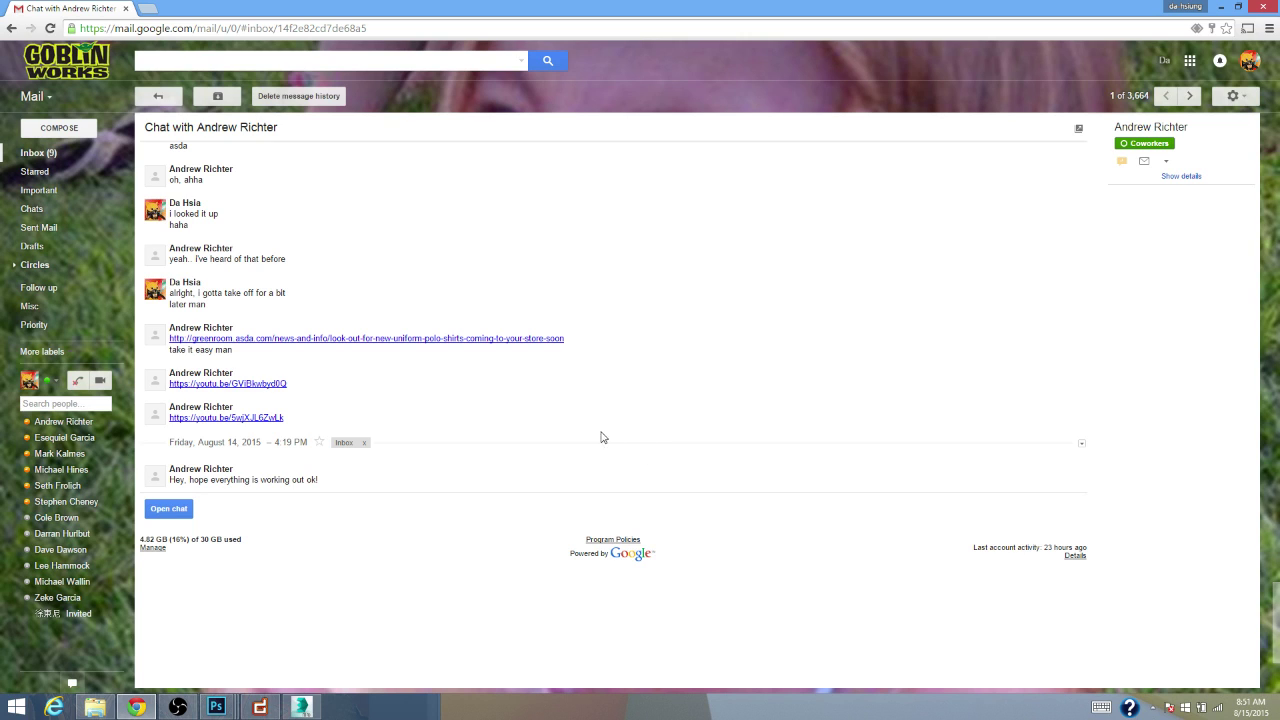
- View the last YouTube link from the chat, close it and return from the inbox to Photoshop
click(264, 424)
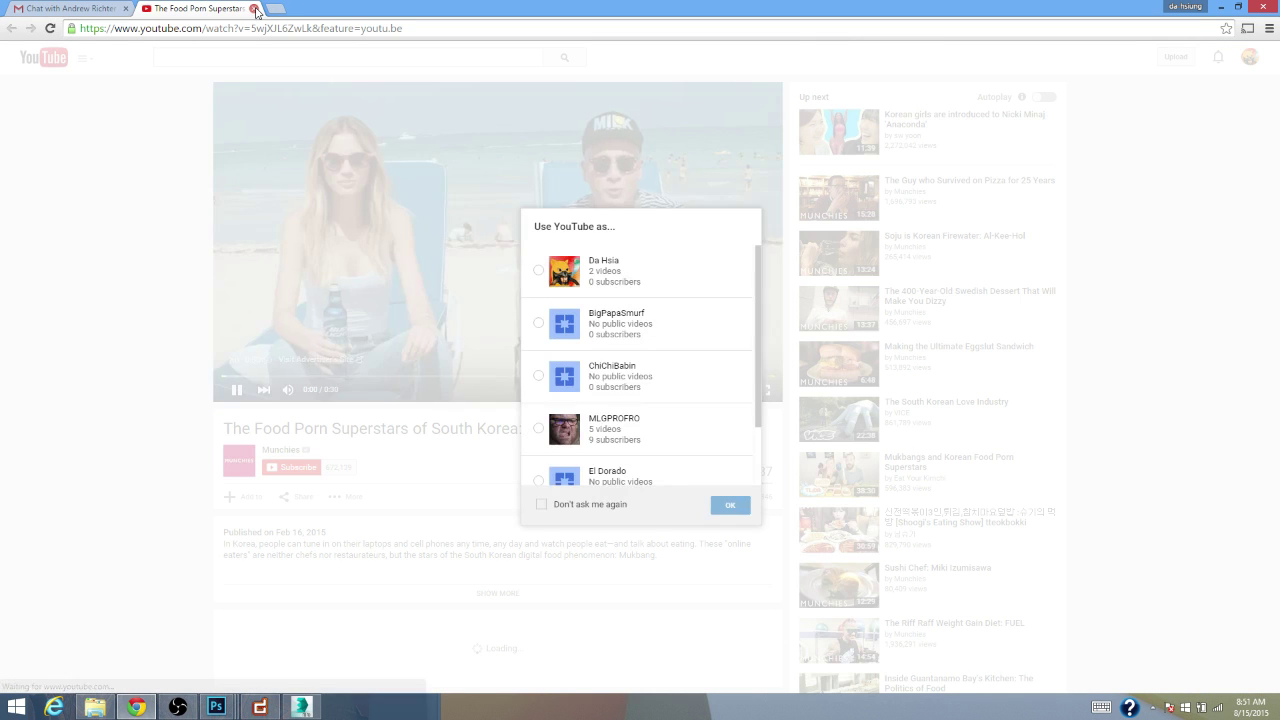
click(255, 9)
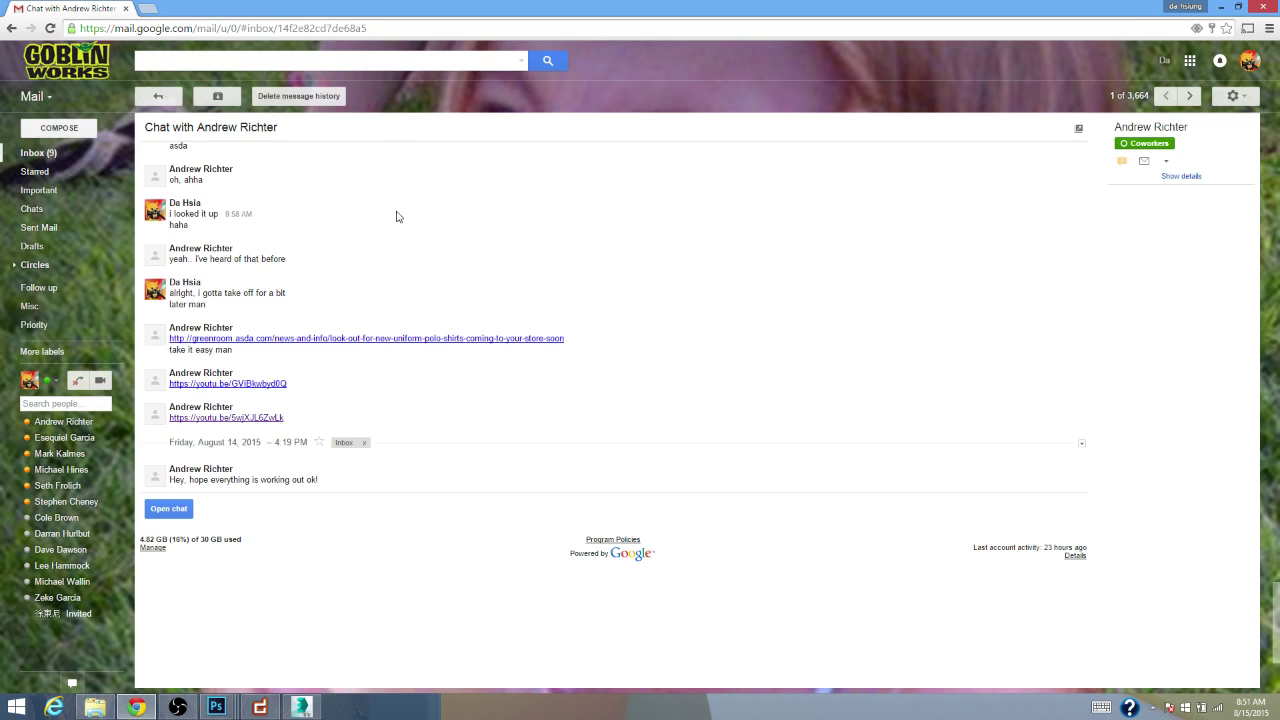
click(57, 152)
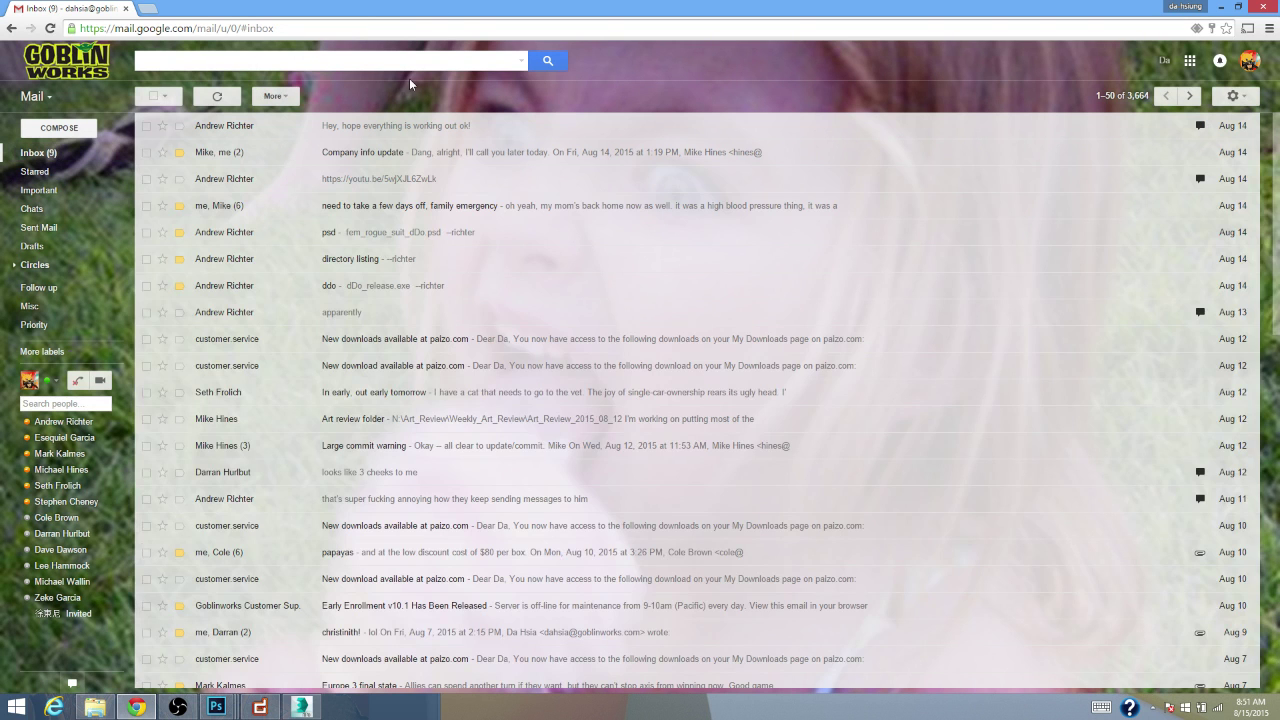
click(1221, 6)
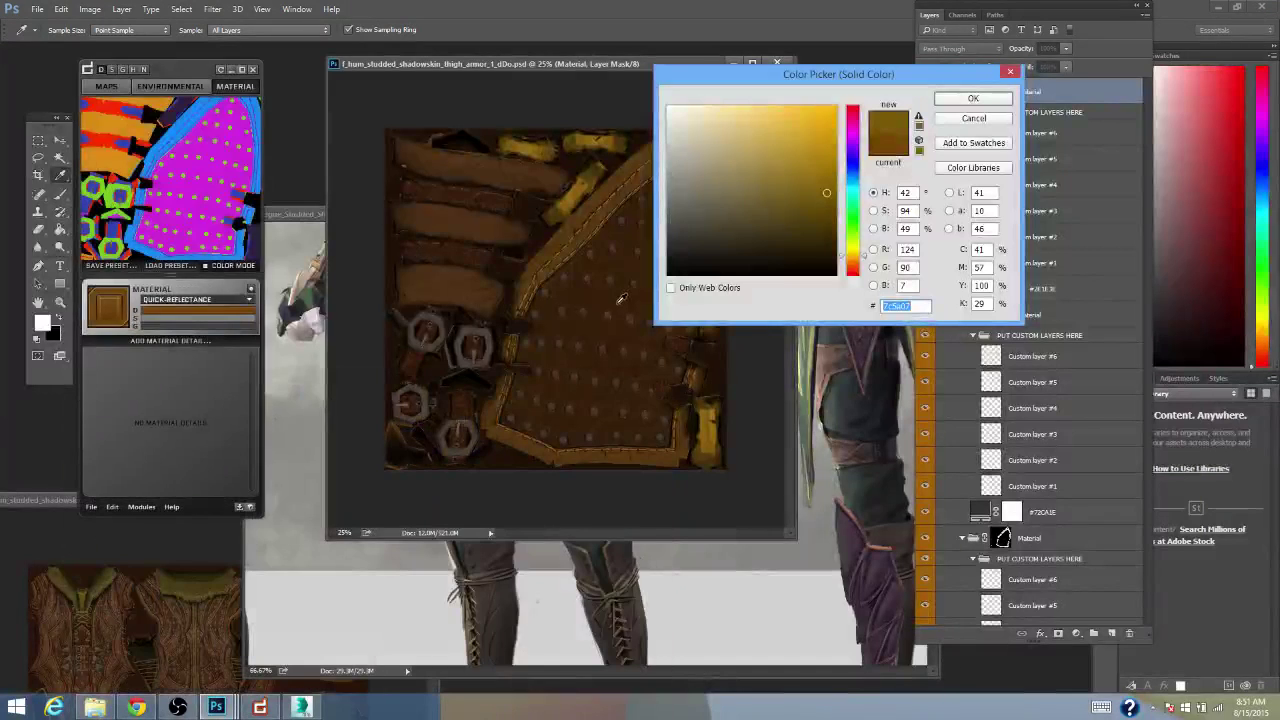
- Set the dark purple strip material's diffuse colour to the darker brown #593804 and save the document
click(828, 215)
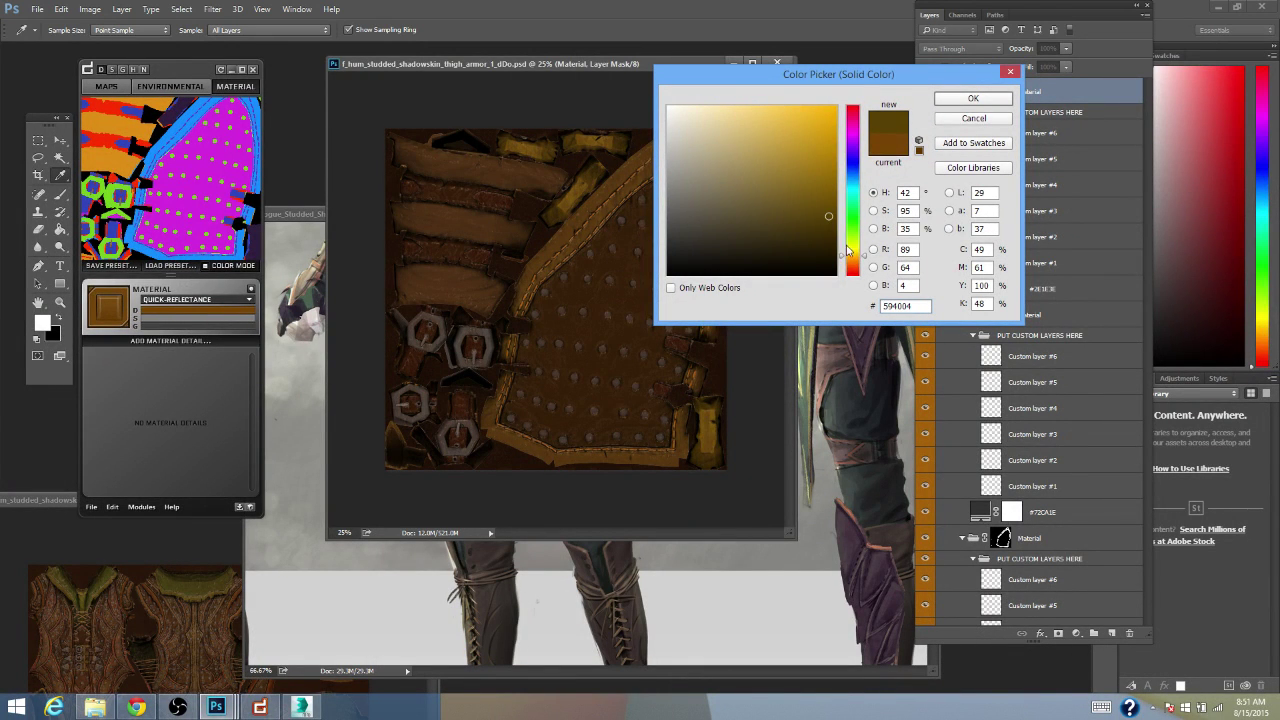
drag(847, 250, 855, 263)
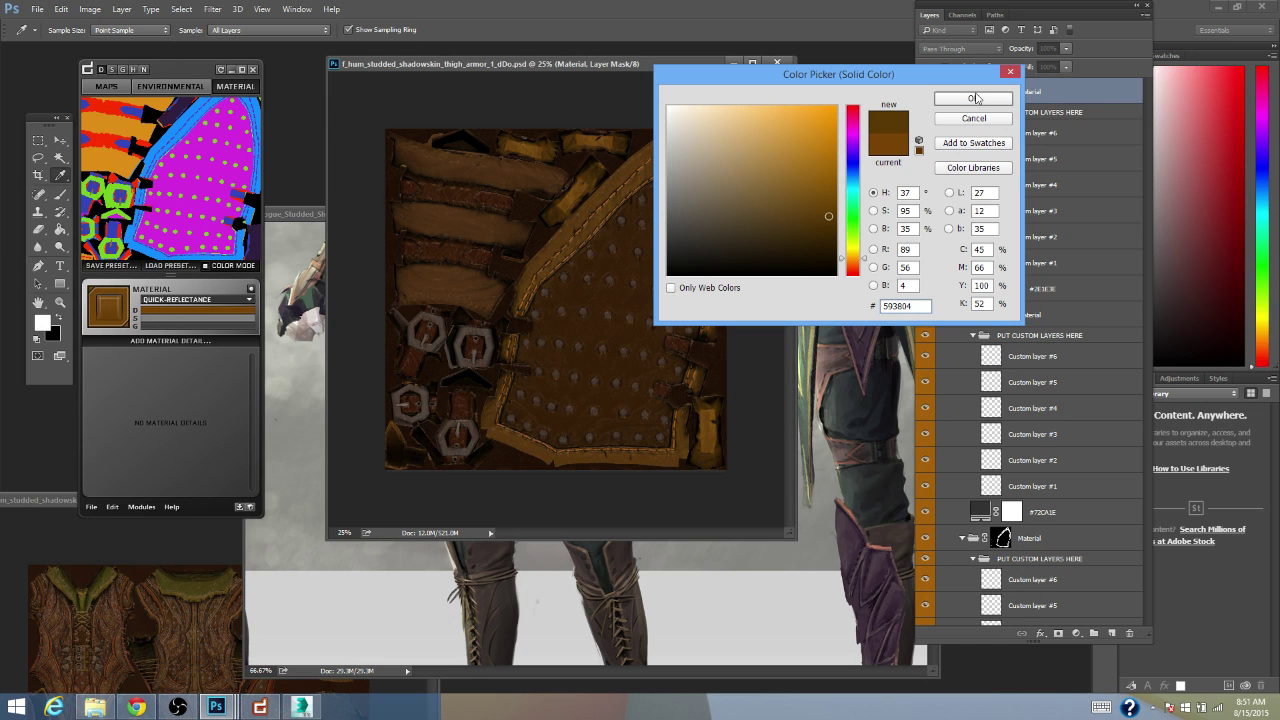
click(976, 98)
drag(664, 66, 628, 70)
key(ctrl+s)
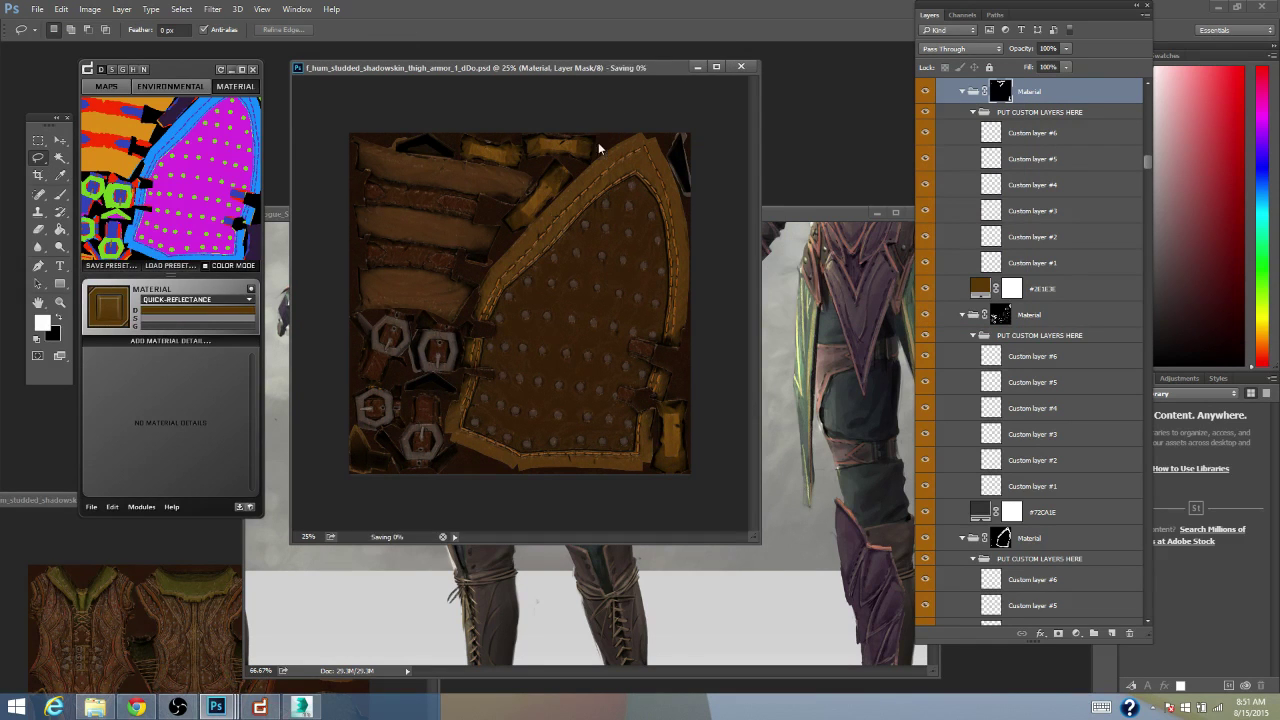
drag(188, 75, 199, 68)
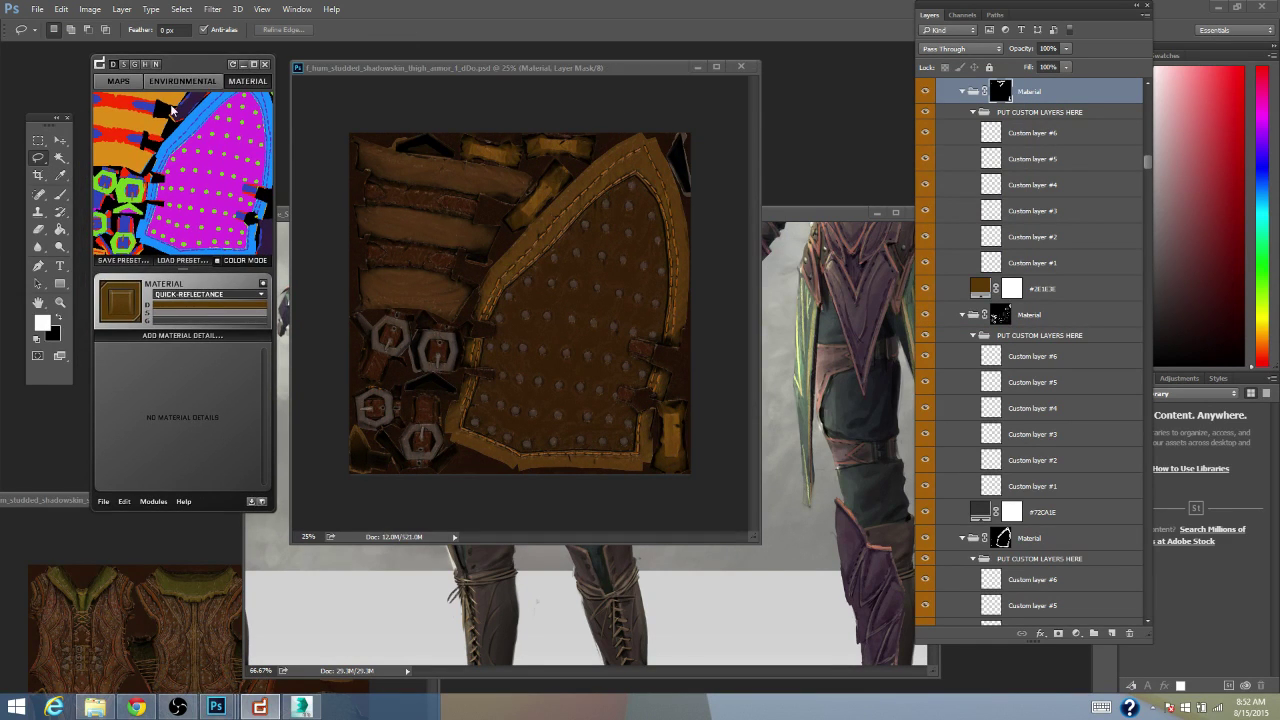
- Set specular to export as the R channel and gloss as the G channel of the specular map, then export the checked maps
click(118, 83)
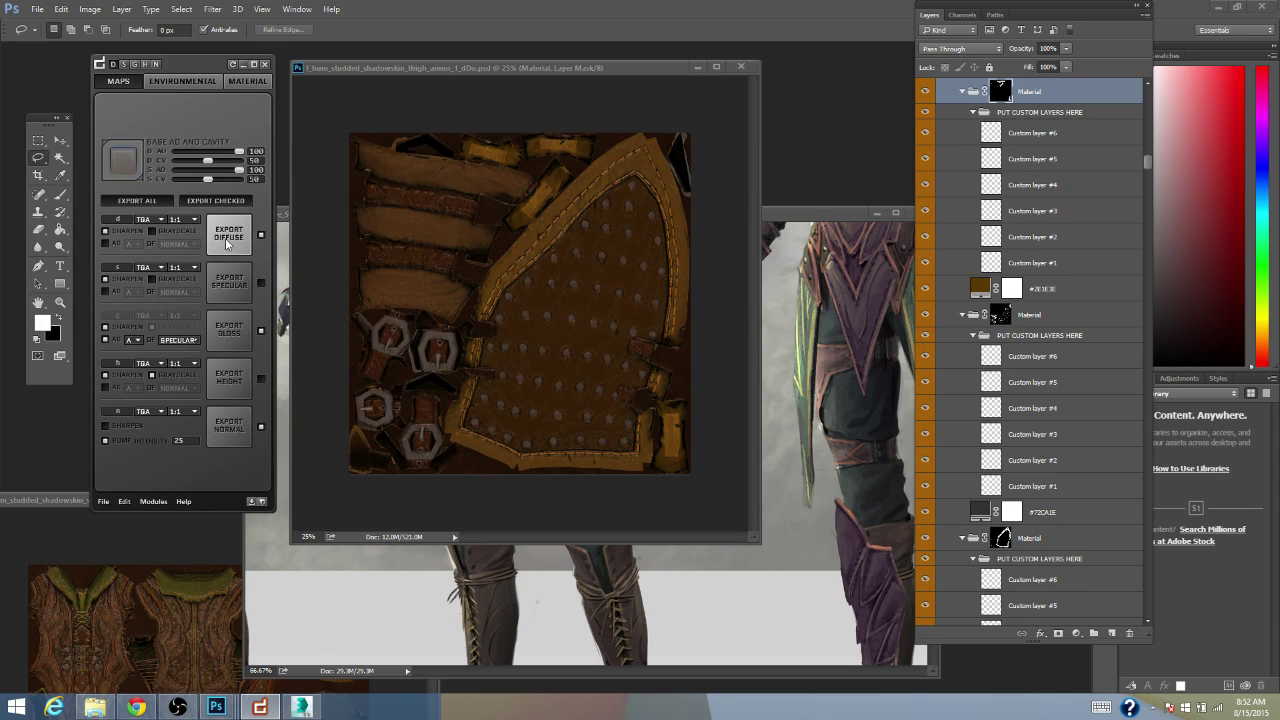
click(106, 291)
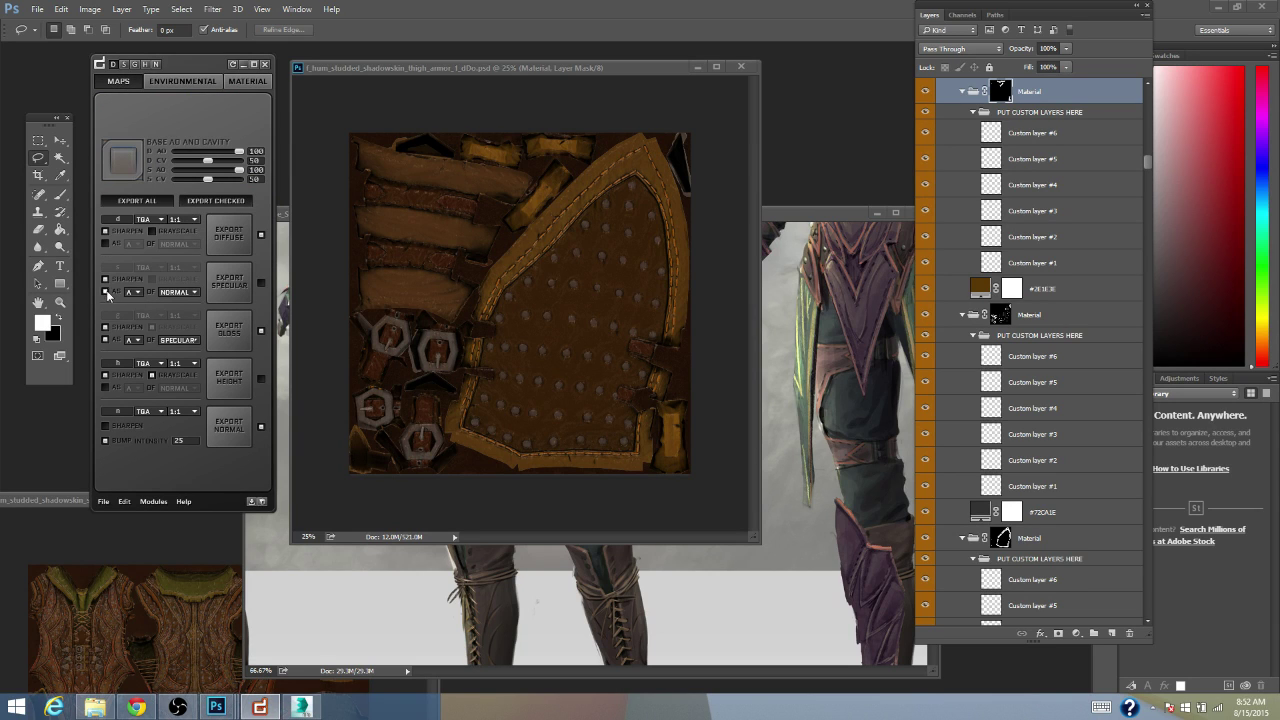
click(137, 291)
click(133, 322)
click(133, 339)
click(134, 382)
click(178, 292)
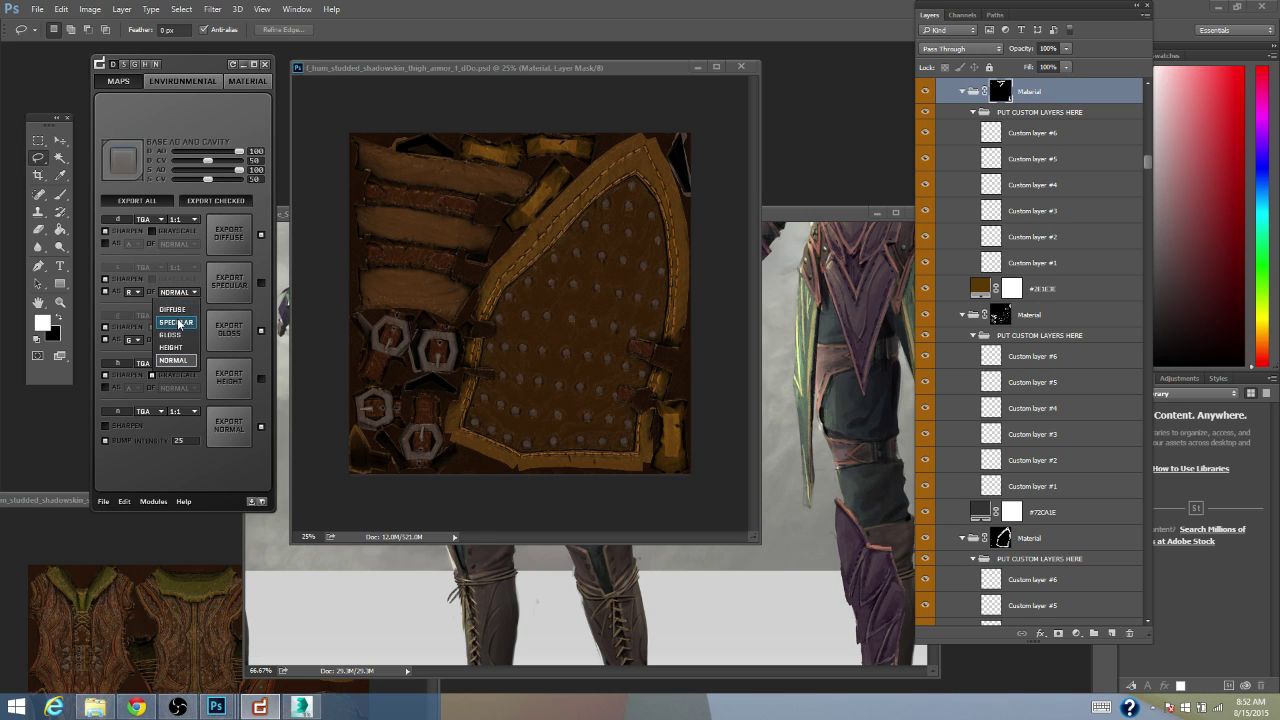
click(178, 320)
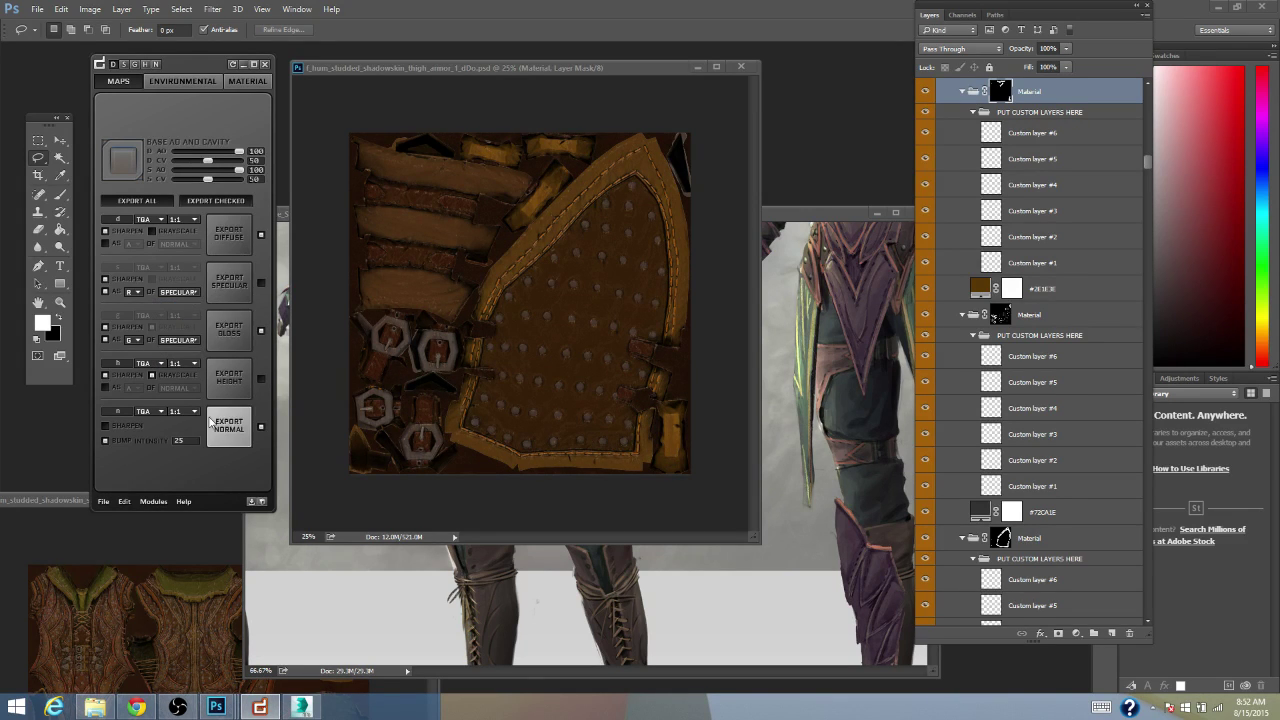
click(262, 283)
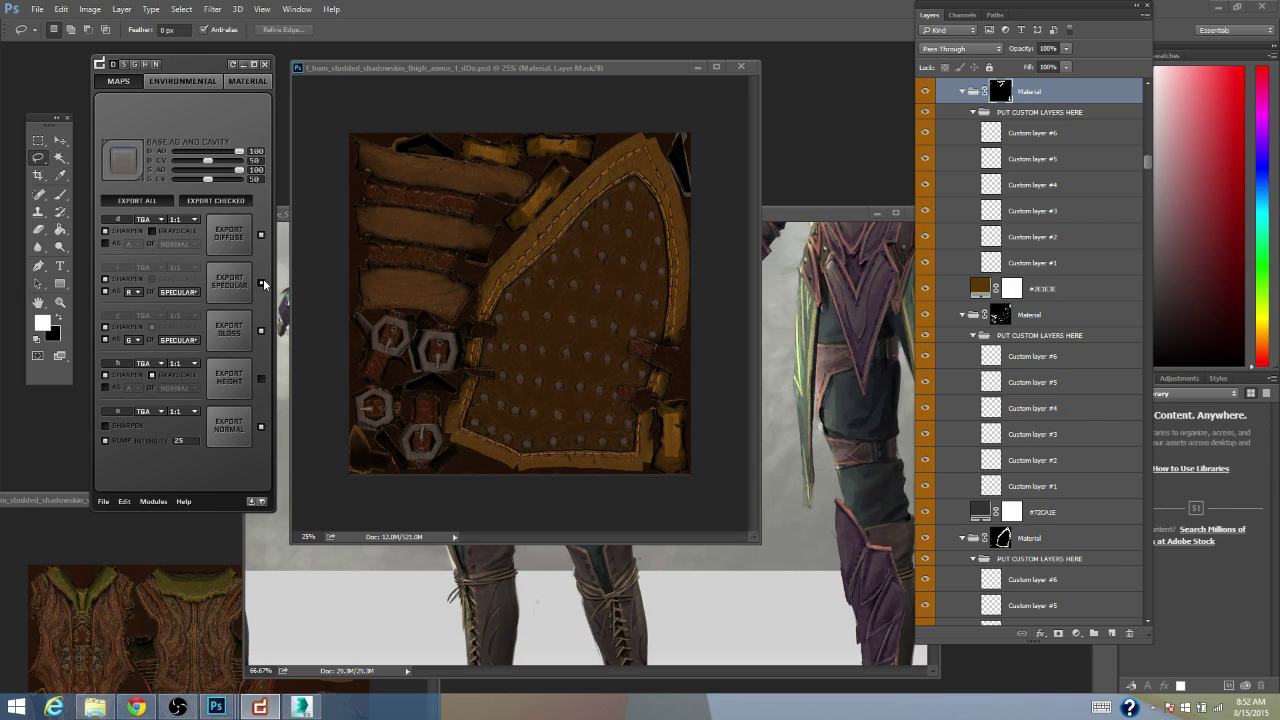
click(229, 203)
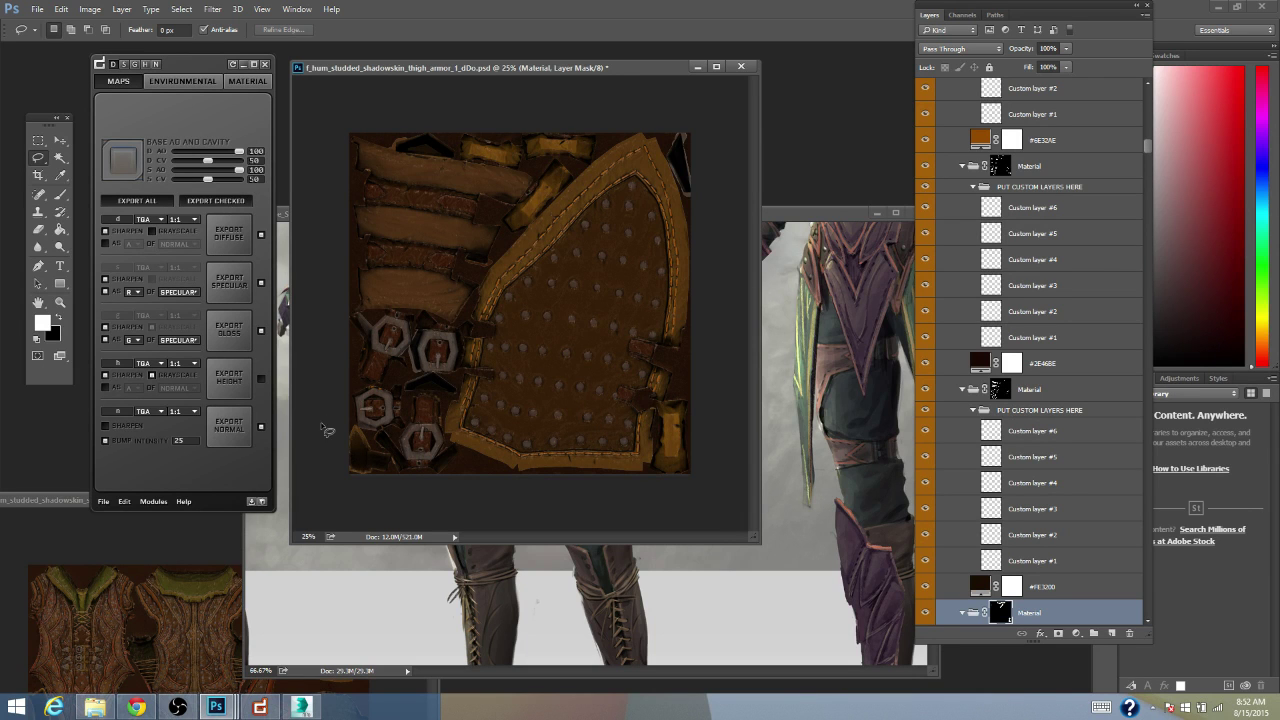
- Switch to 3ds Max and load f_hum_studded_shadowskin_thigh_armor_1_dDo_d as mat15's diffuse bitmap, then view the whole character
click(301, 707)
scroll(593, 398, up, 5)
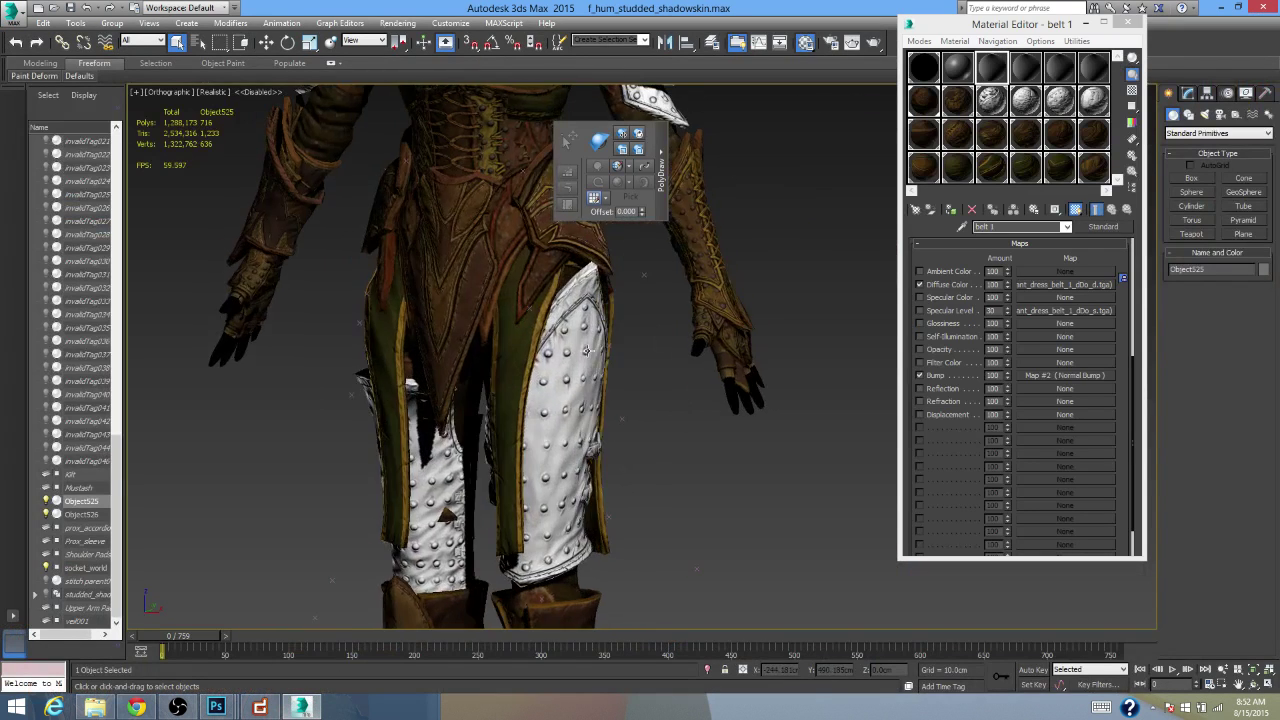
click(993, 107)
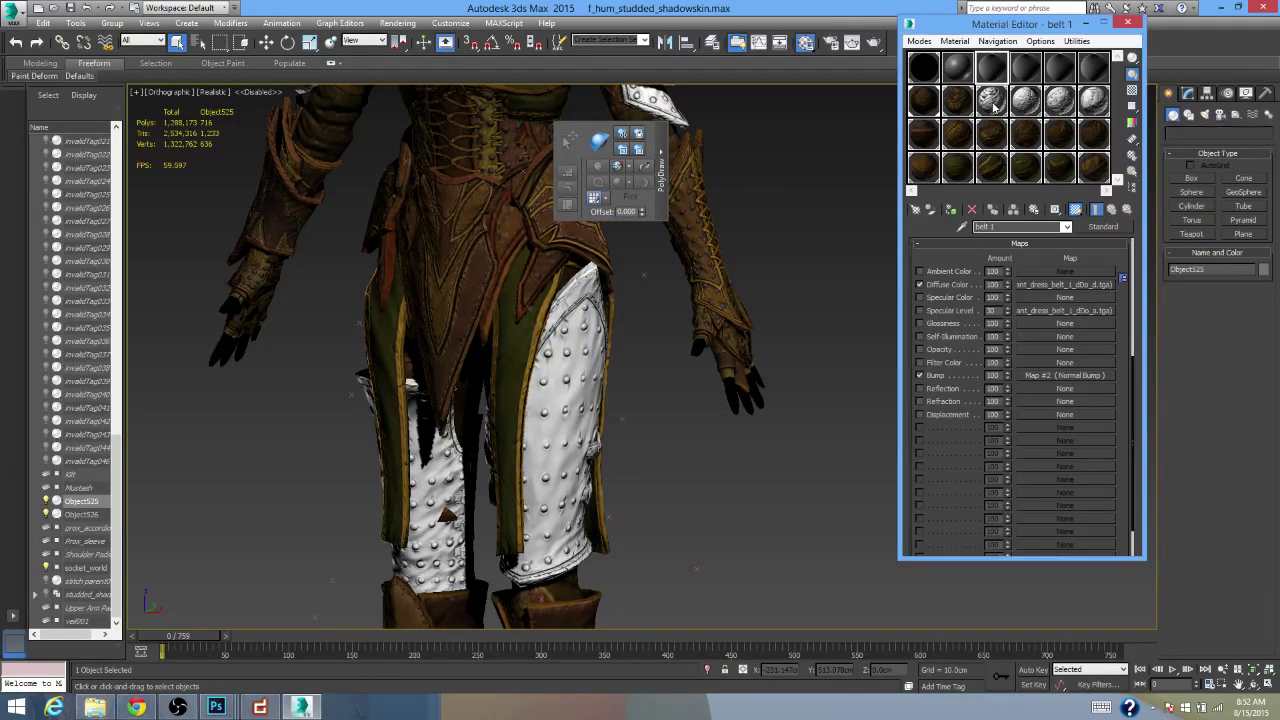
click(1071, 338)
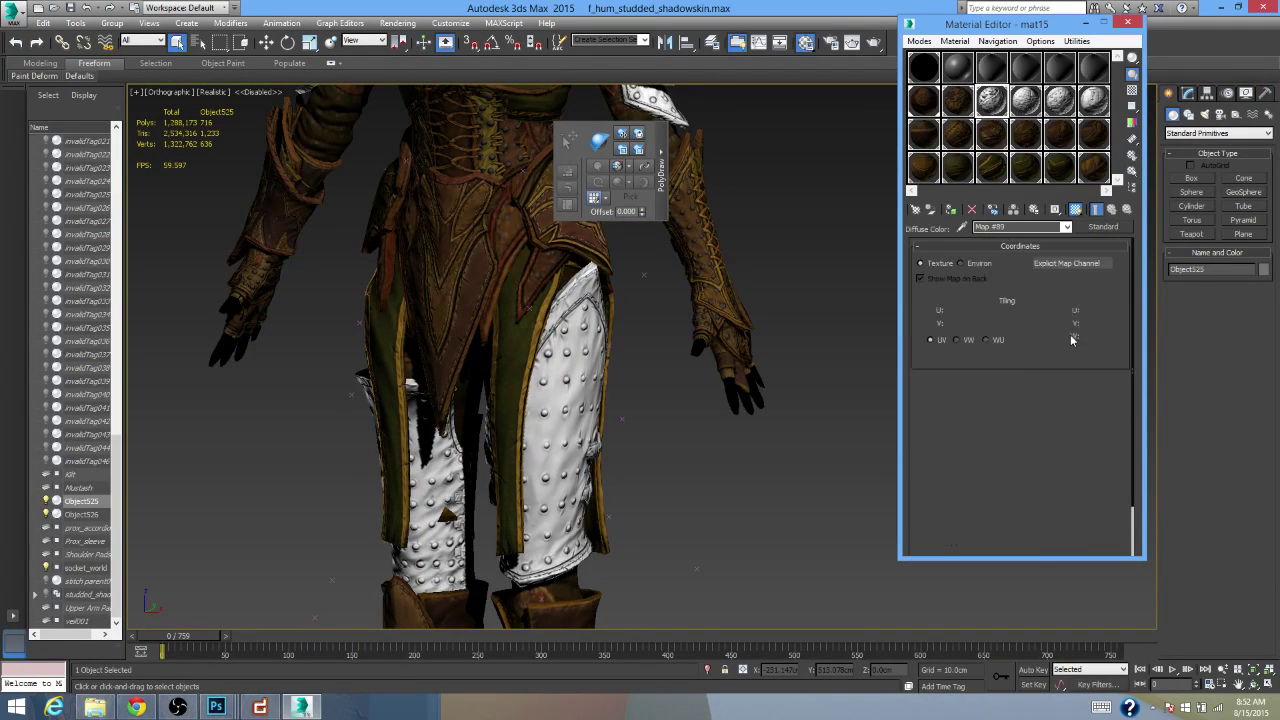
scroll(988, 367, down, 2)
click(988, 365)
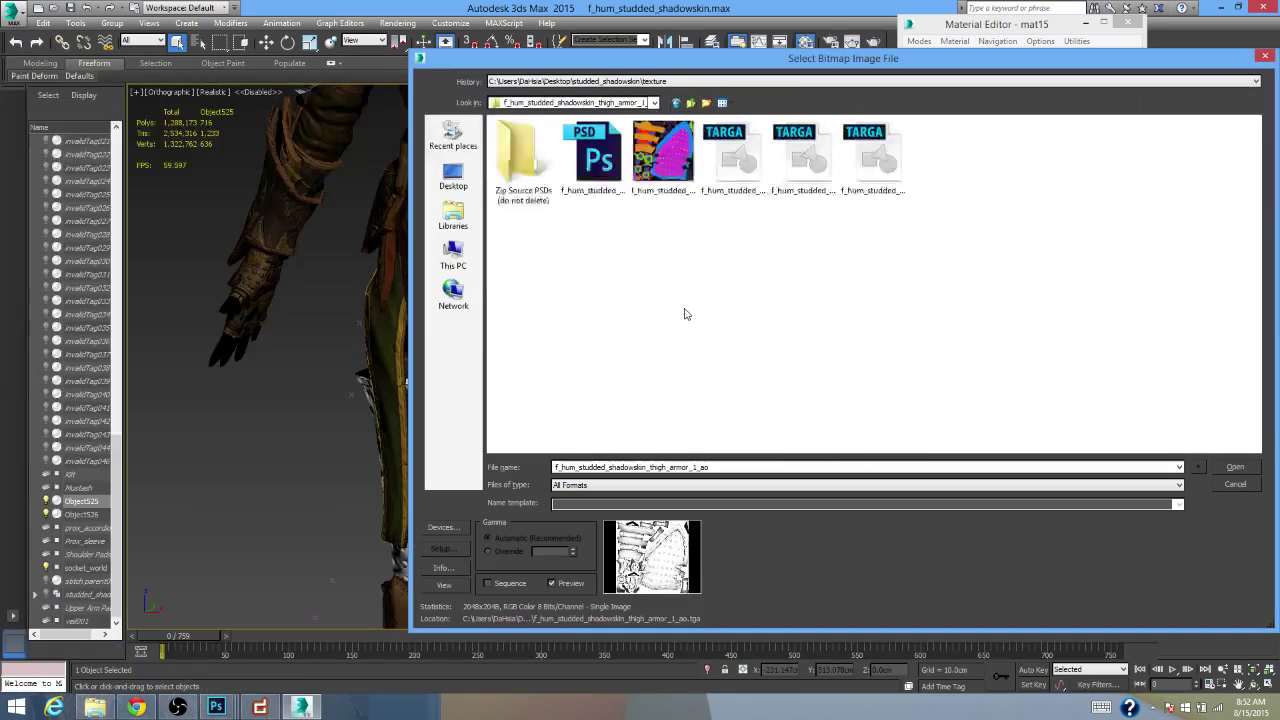
click(740, 187)
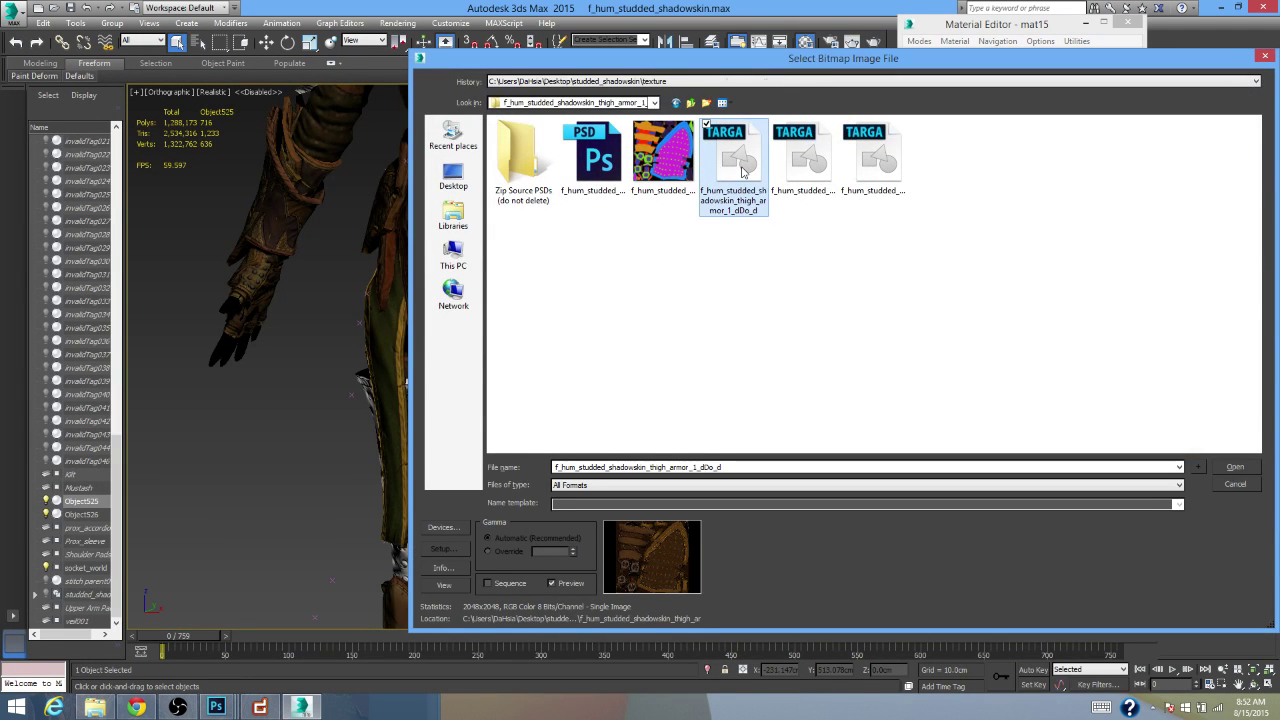
double_click(740, 165)
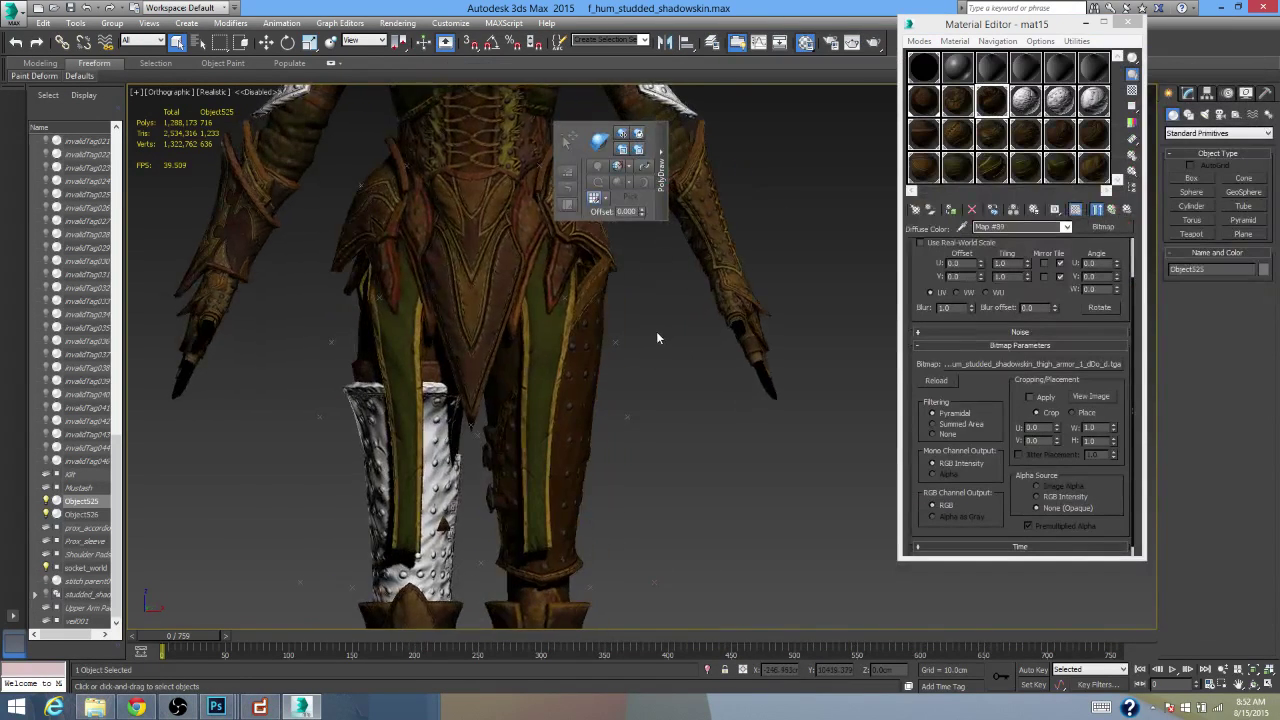
scroll(656, 338, down, 8)
scroll(661, 364, down, 4)
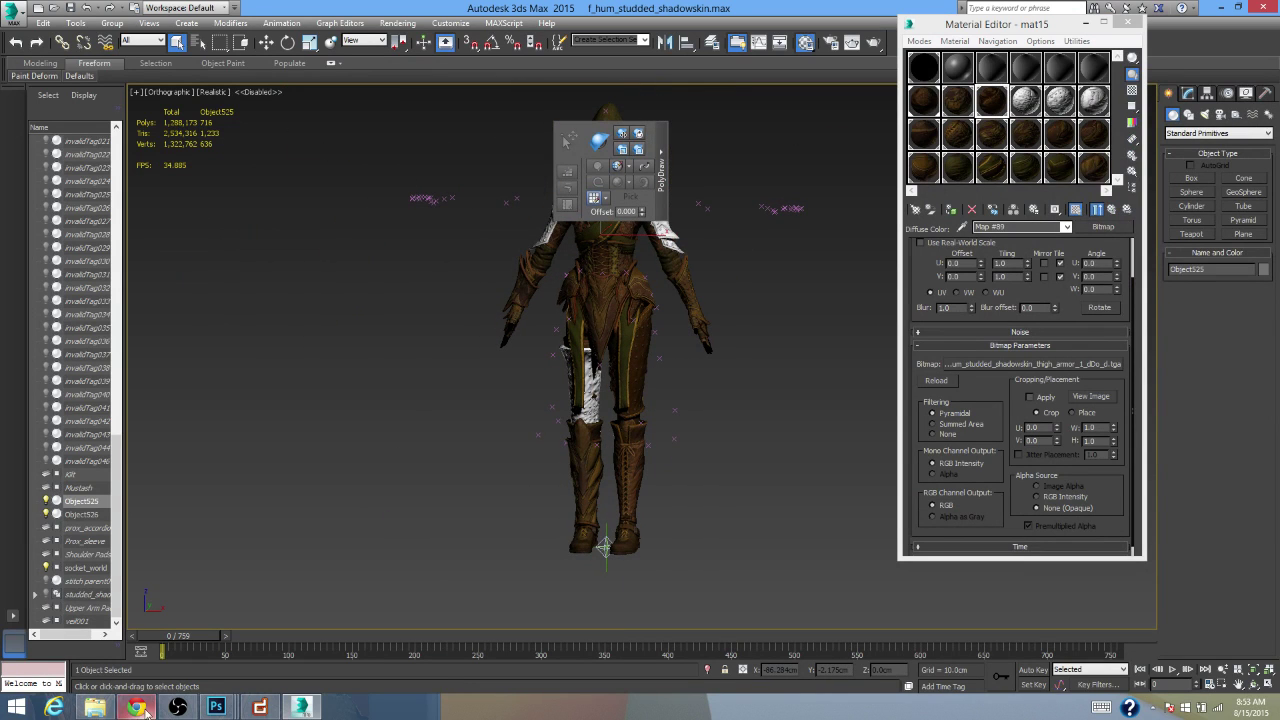
- Return to the thigh armor document in Photoshop and browse to the texture folder for opening a file
mouse_move(221, 708)
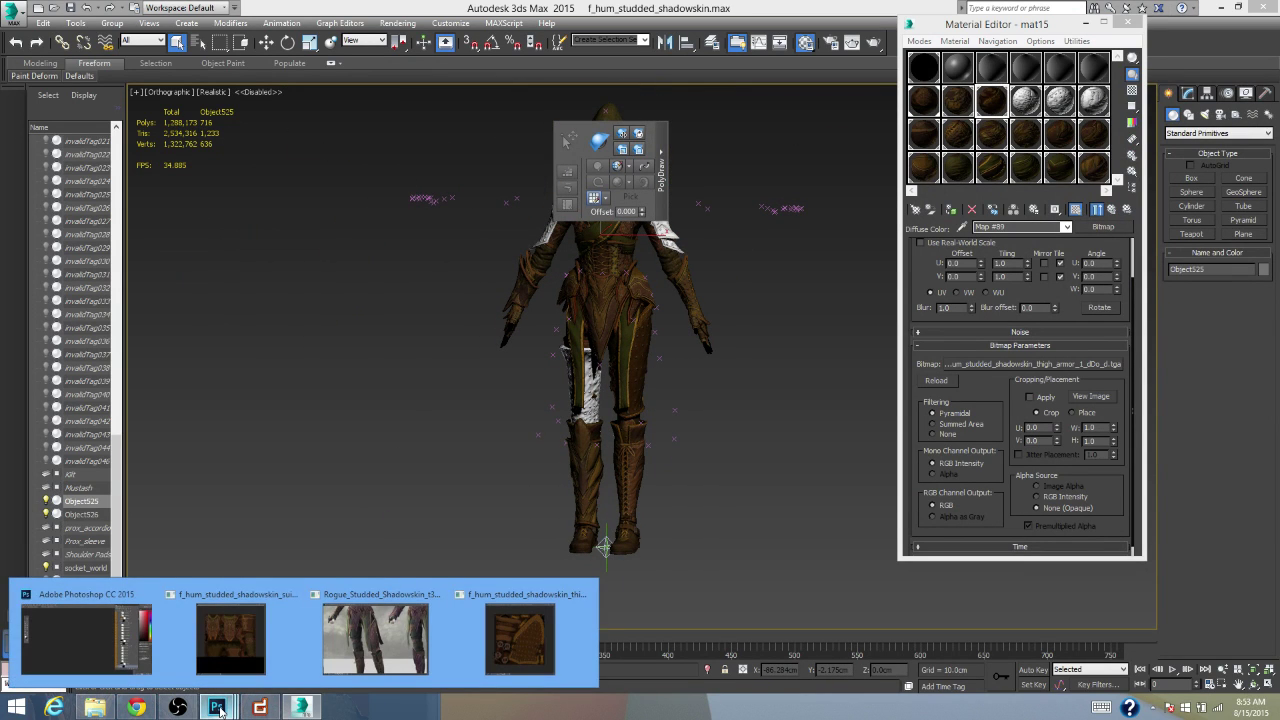
click(471, 597)
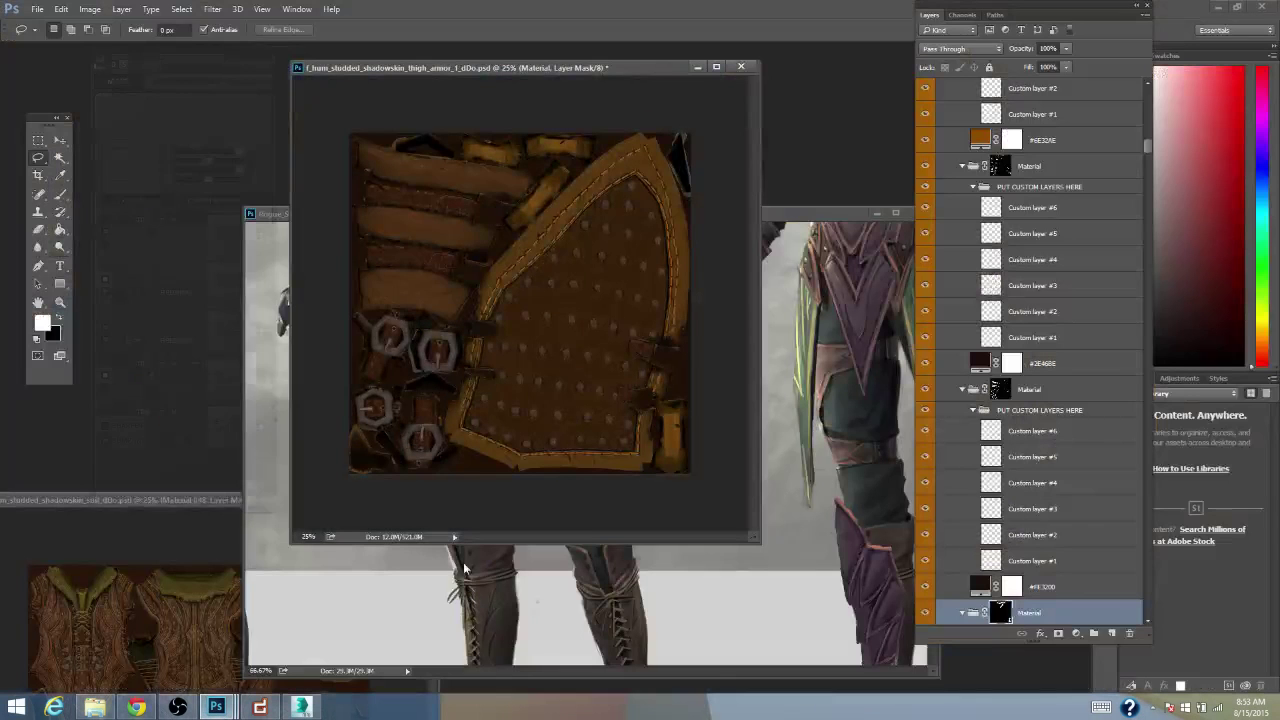
drag(1157, 141, 1155, 83)
click(36, 9)
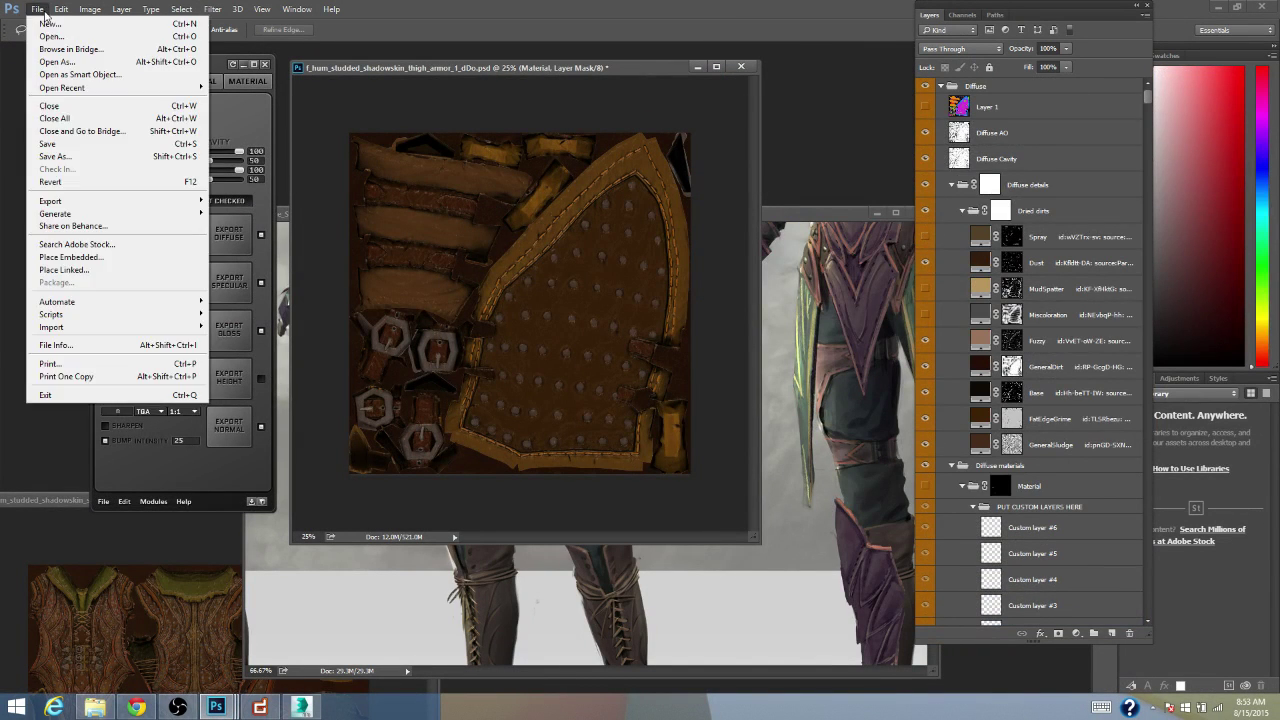
click(60, 39)
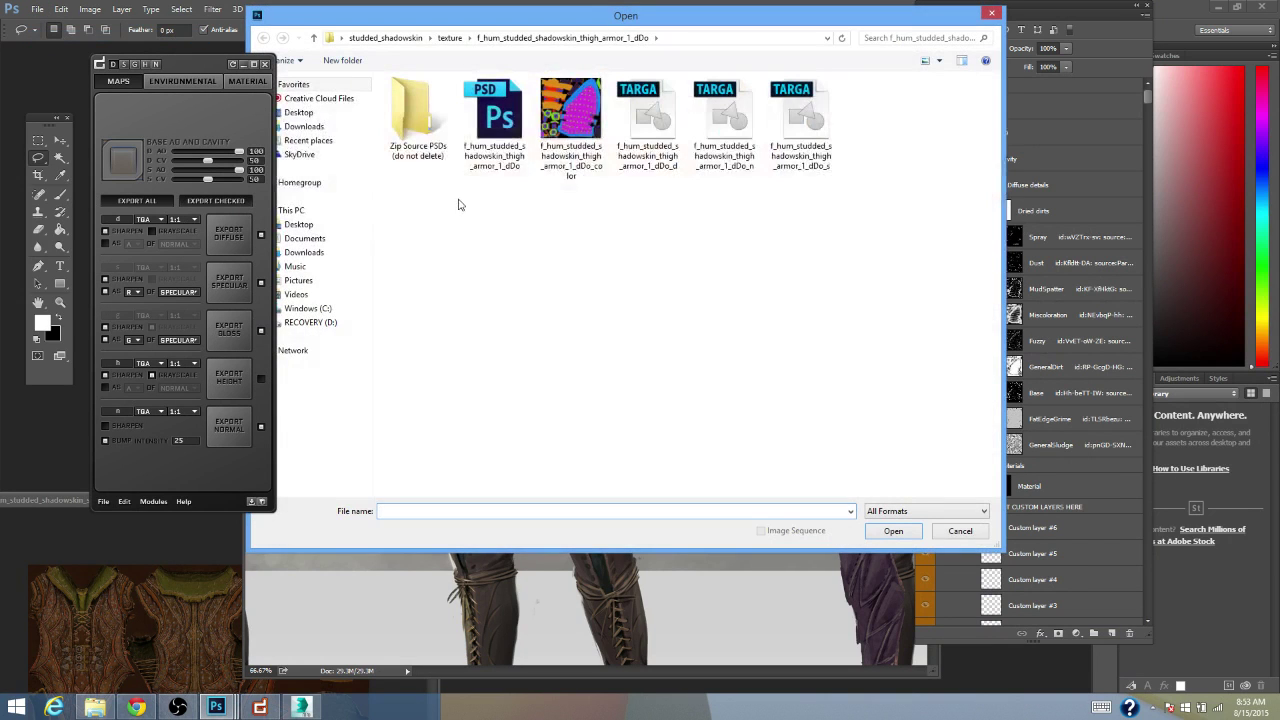
click(450, 38)
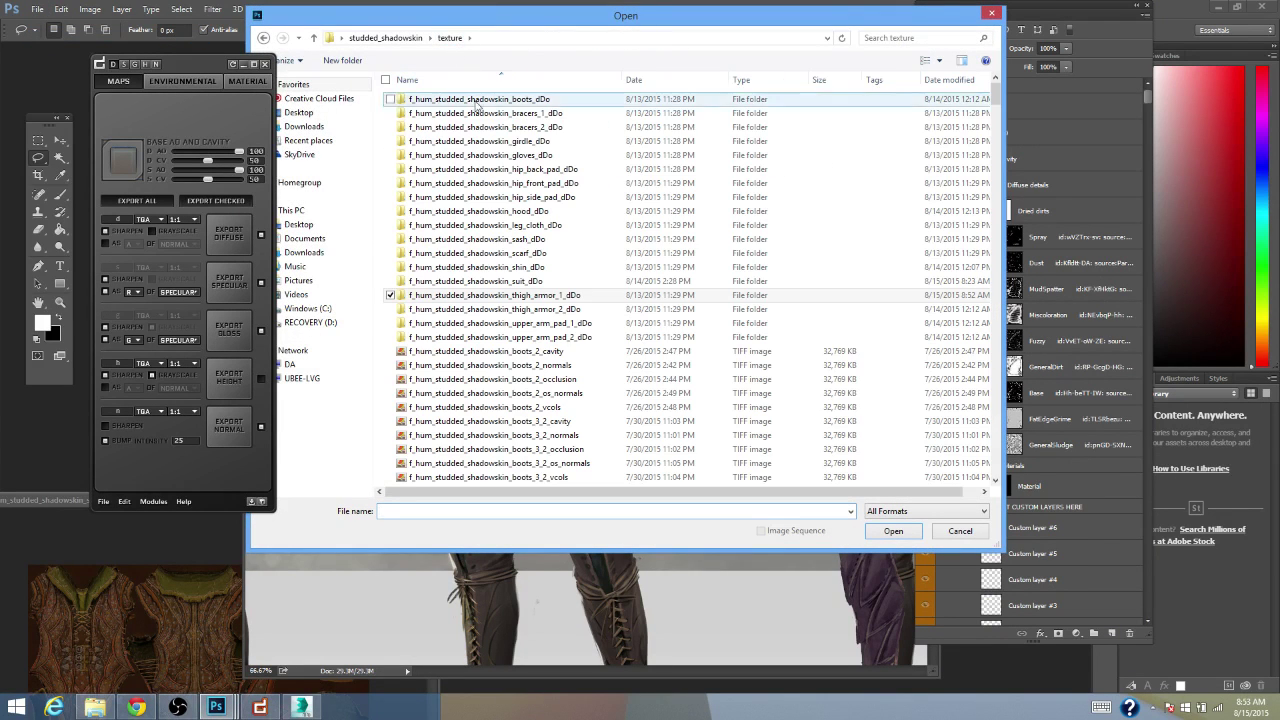
- Find and open the Photoshop file f_hum_studded_shadowskin_thigh_armor_1_os from the texture folder
click(540, 366)
scroll(540, 372, down, 10)
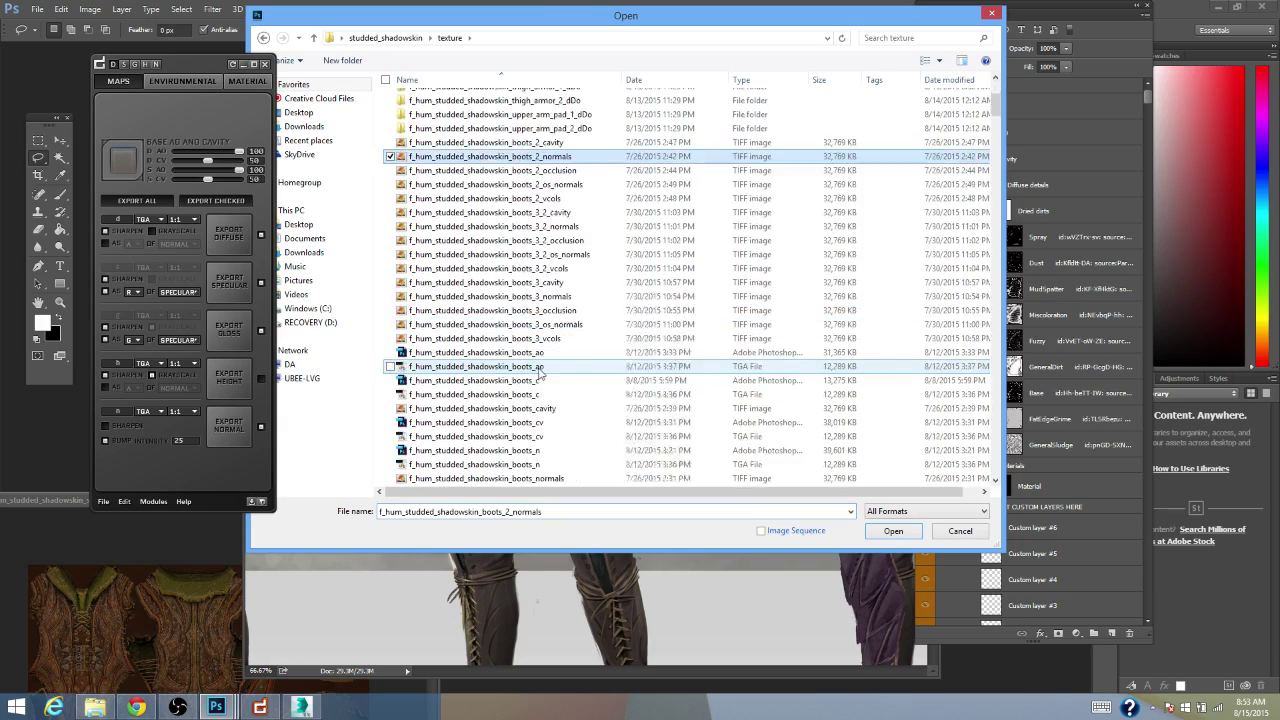
scroll(540, 372, down, 10)
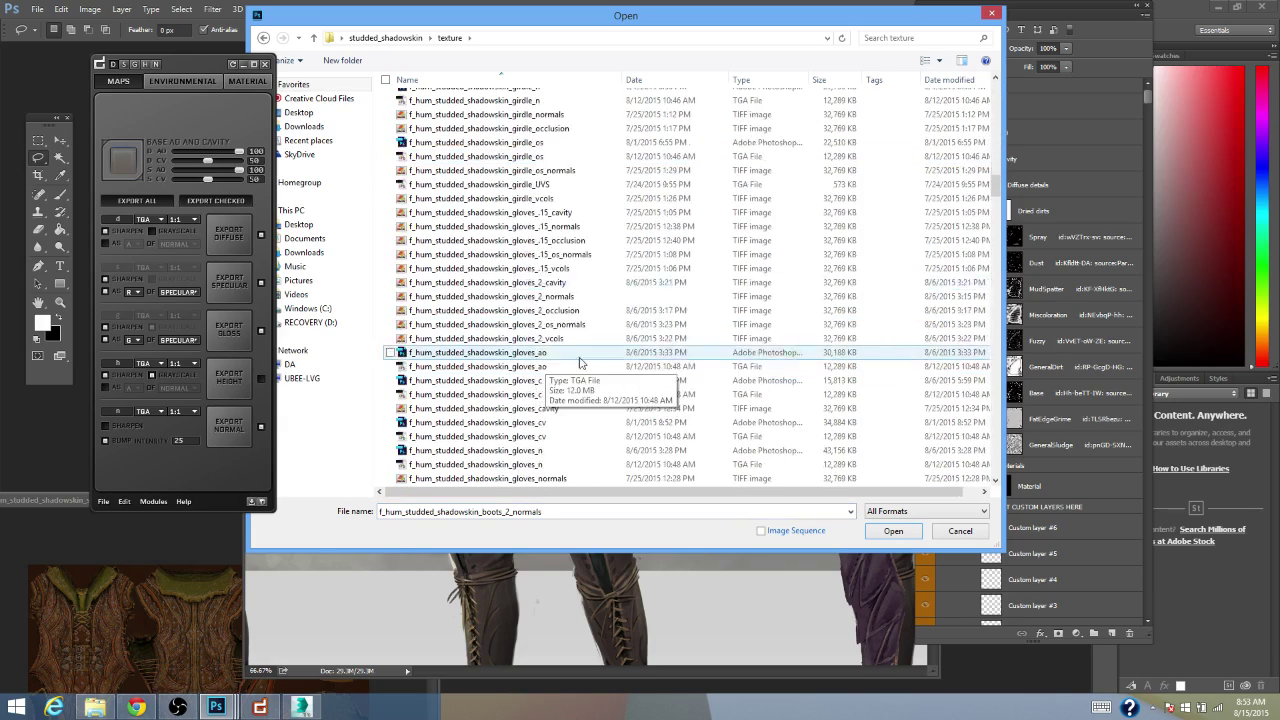
drag(996, 187, 956, 477)
scroll(955, 478, up, 10)
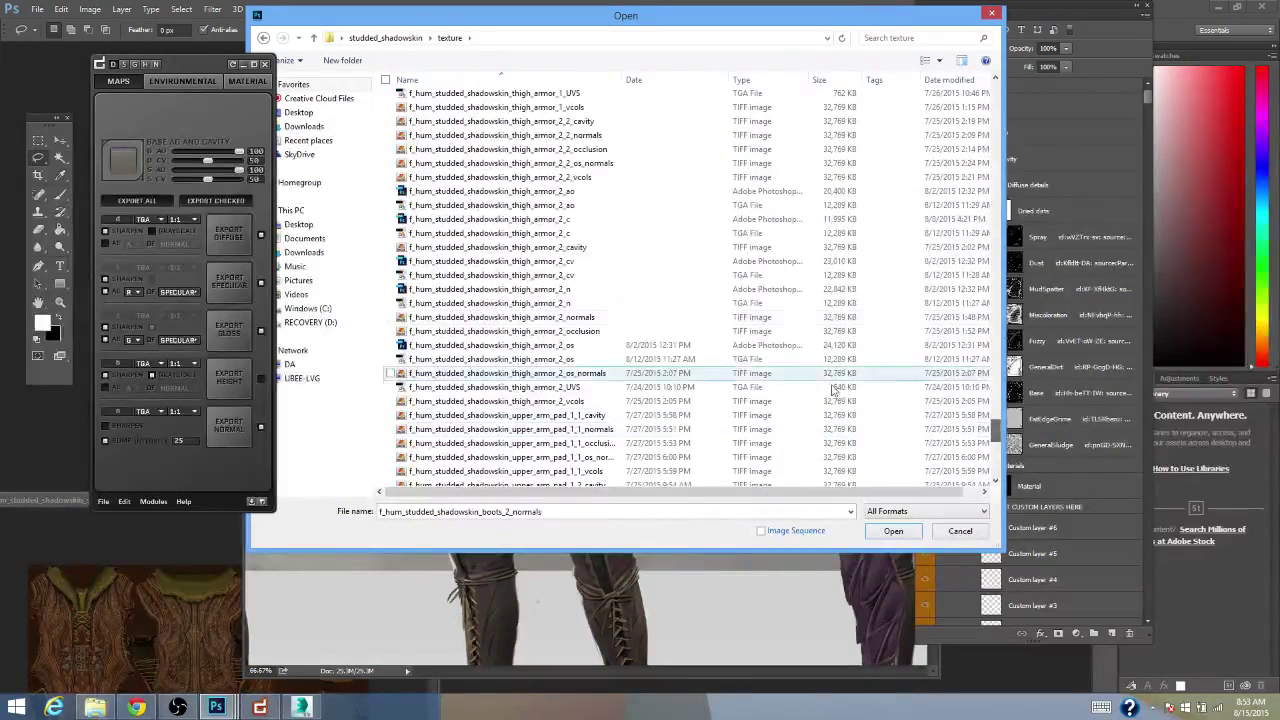
scroll(536, 314, up, 2)
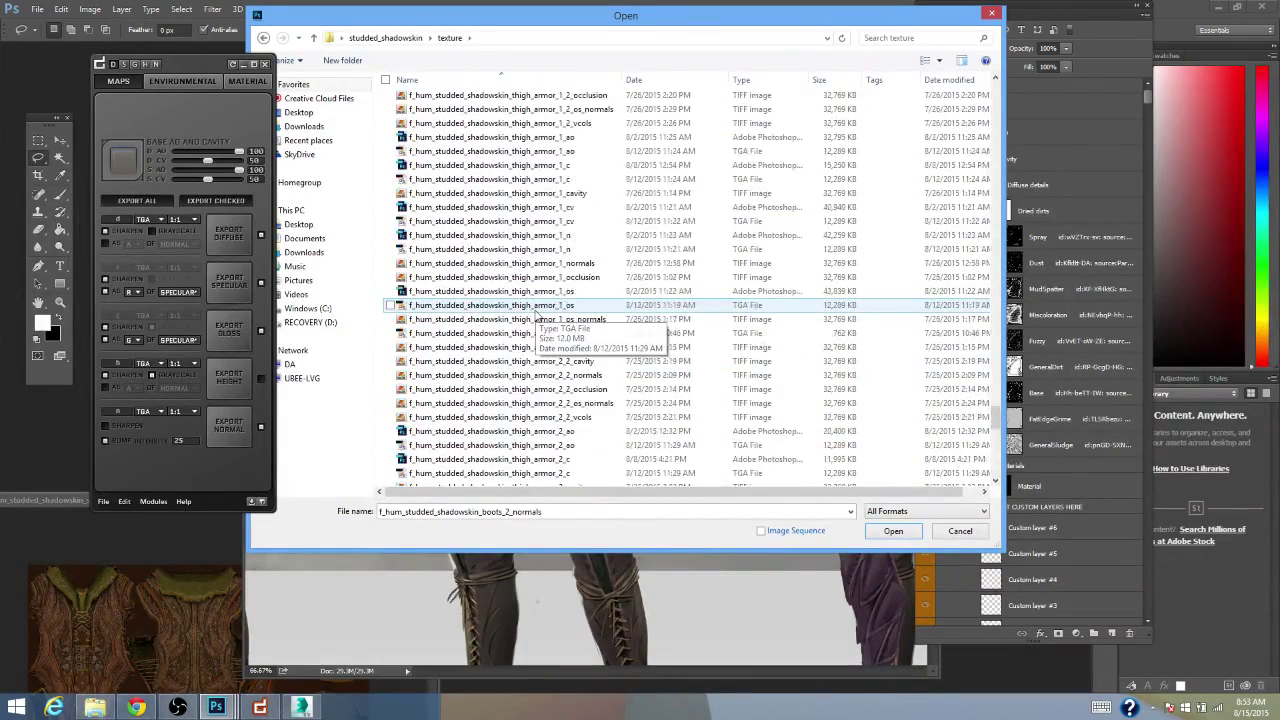
click(521, 294)
double_click(521, 298)
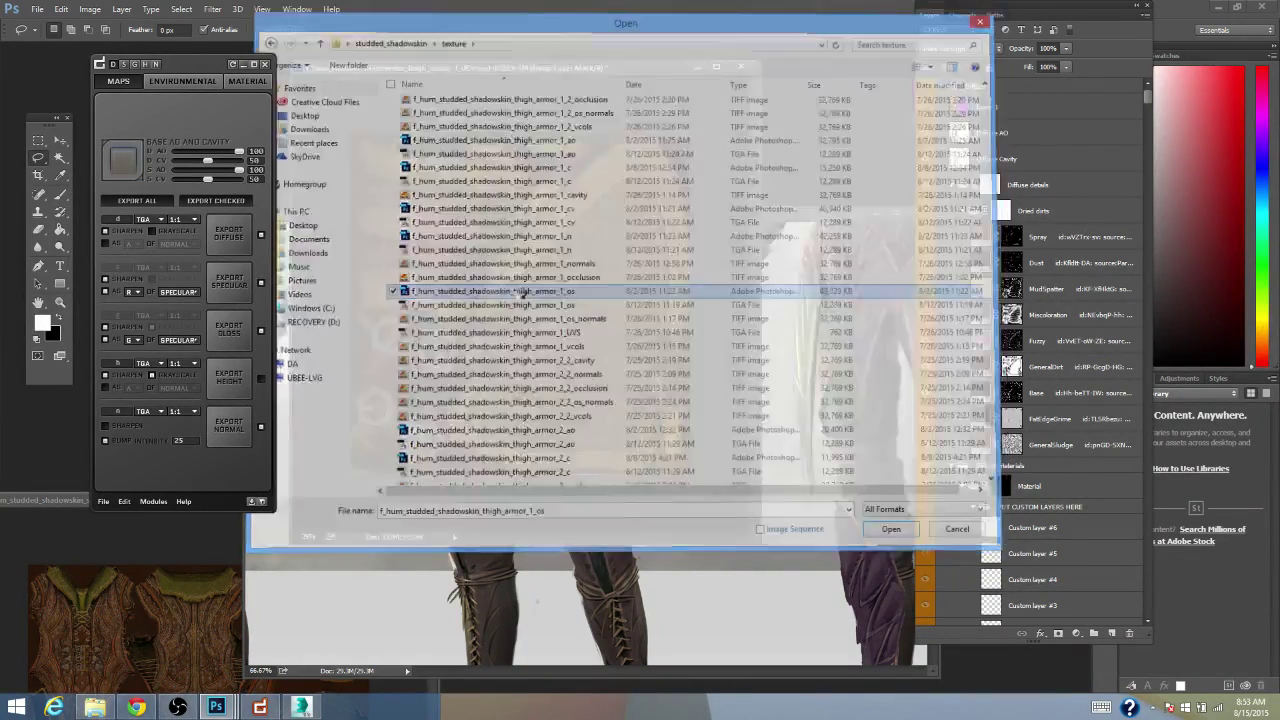
- Show the UV wireframe layer in the os document and copy it above Layer 1 in the thigh armor dDo document's Diffuse group
drag(565, 88, 680, 168)
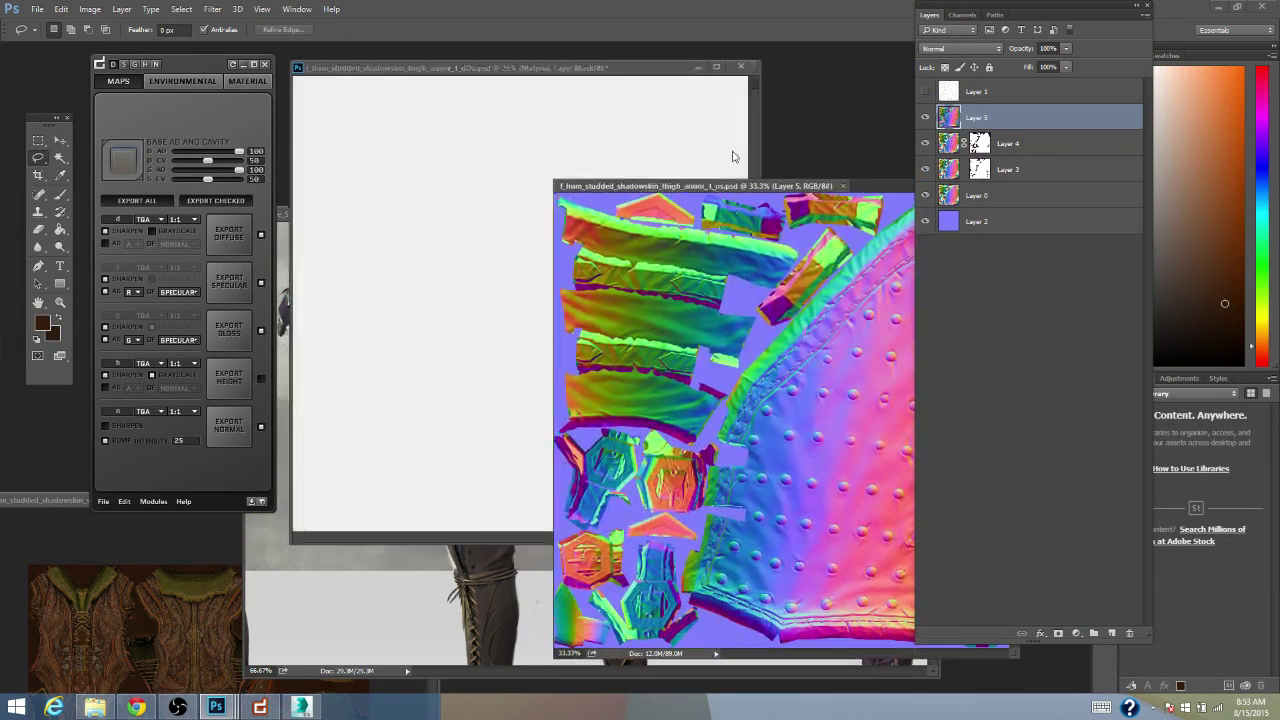
click(935, 92)
click(926, 92)
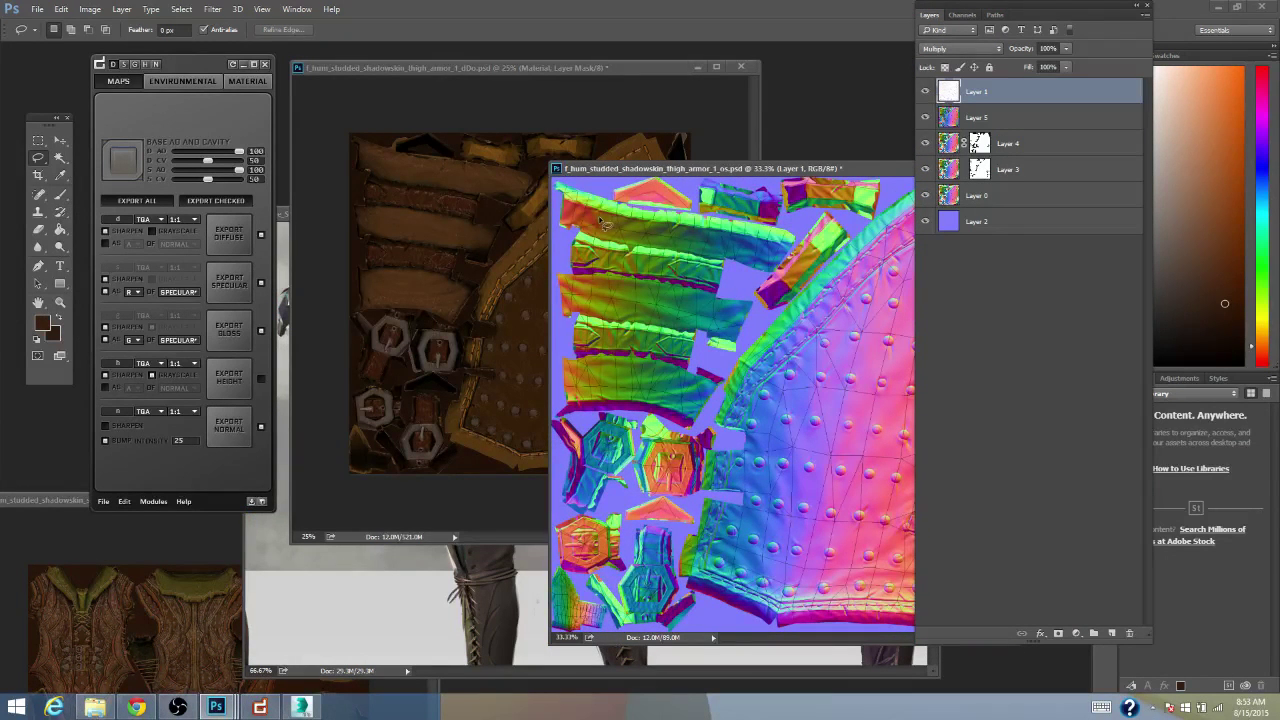
click(596, 114)
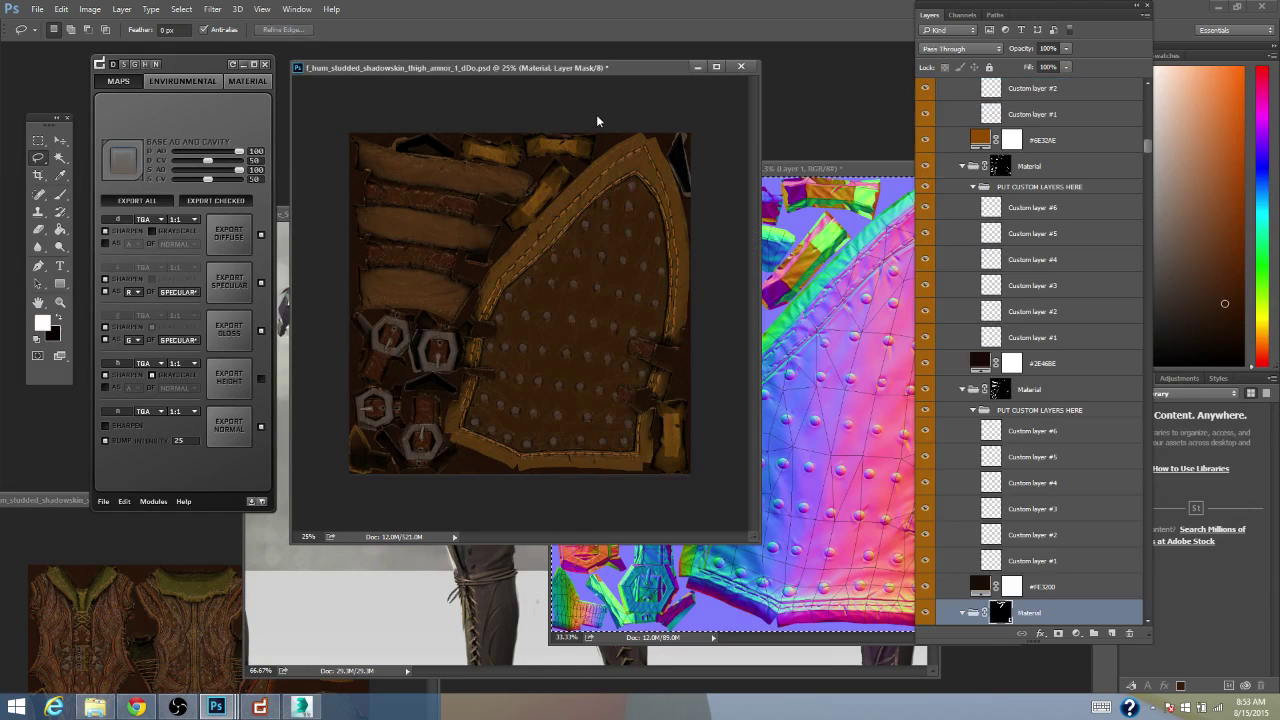
drag(1147, 145, 1143, 86)
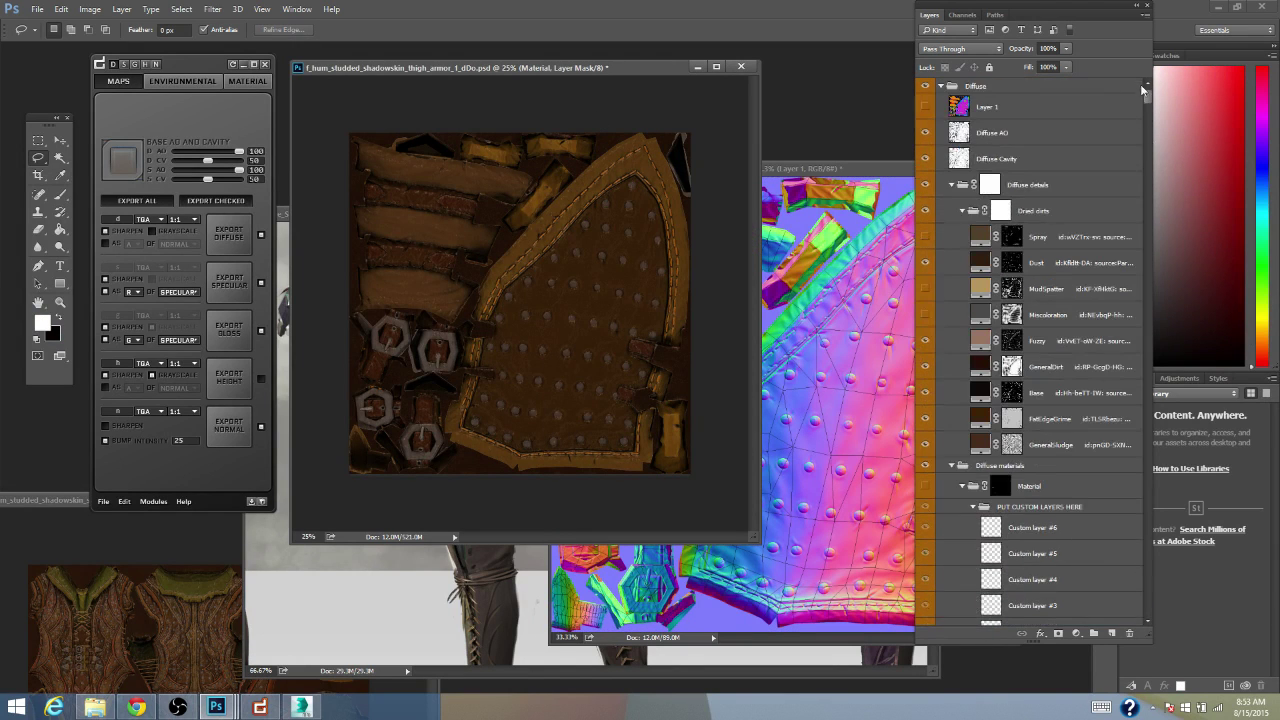
click(1061, 107)
key(ctrl+v)
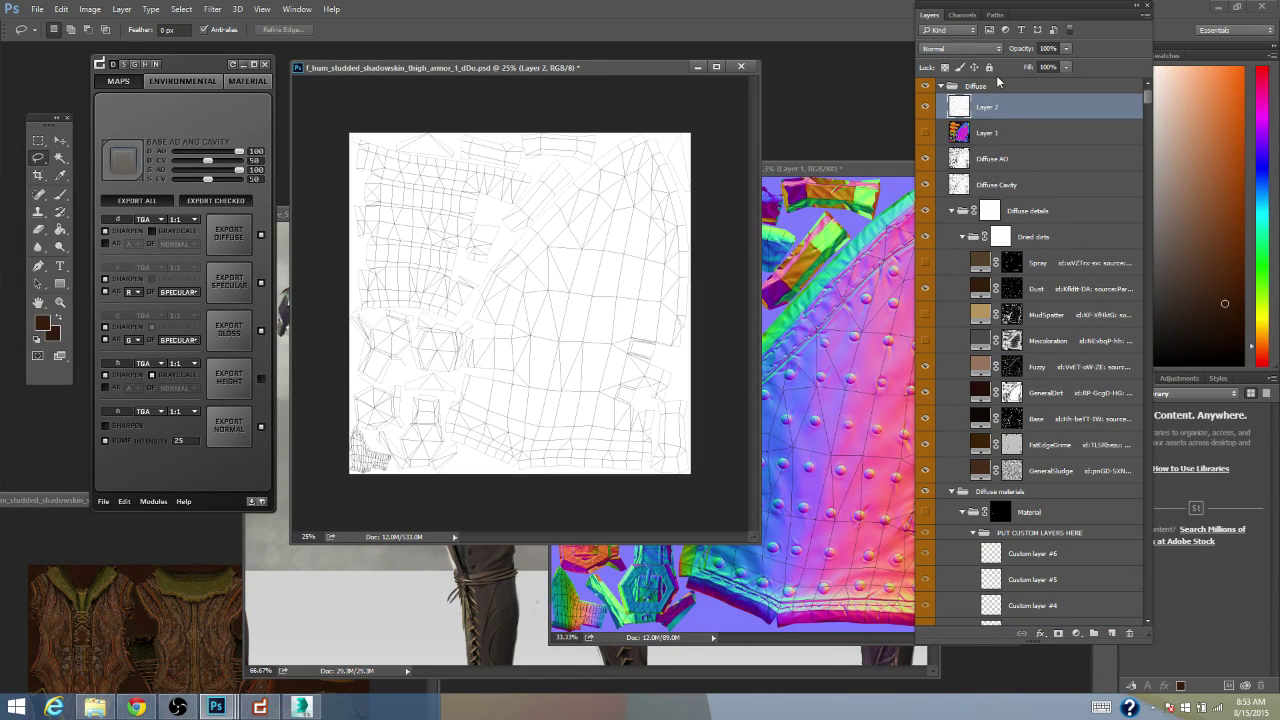
- Set the pasted wireframe layer to Multiply and hide it, saving the thigh armor document
click(960, 48)
click(958, 92)
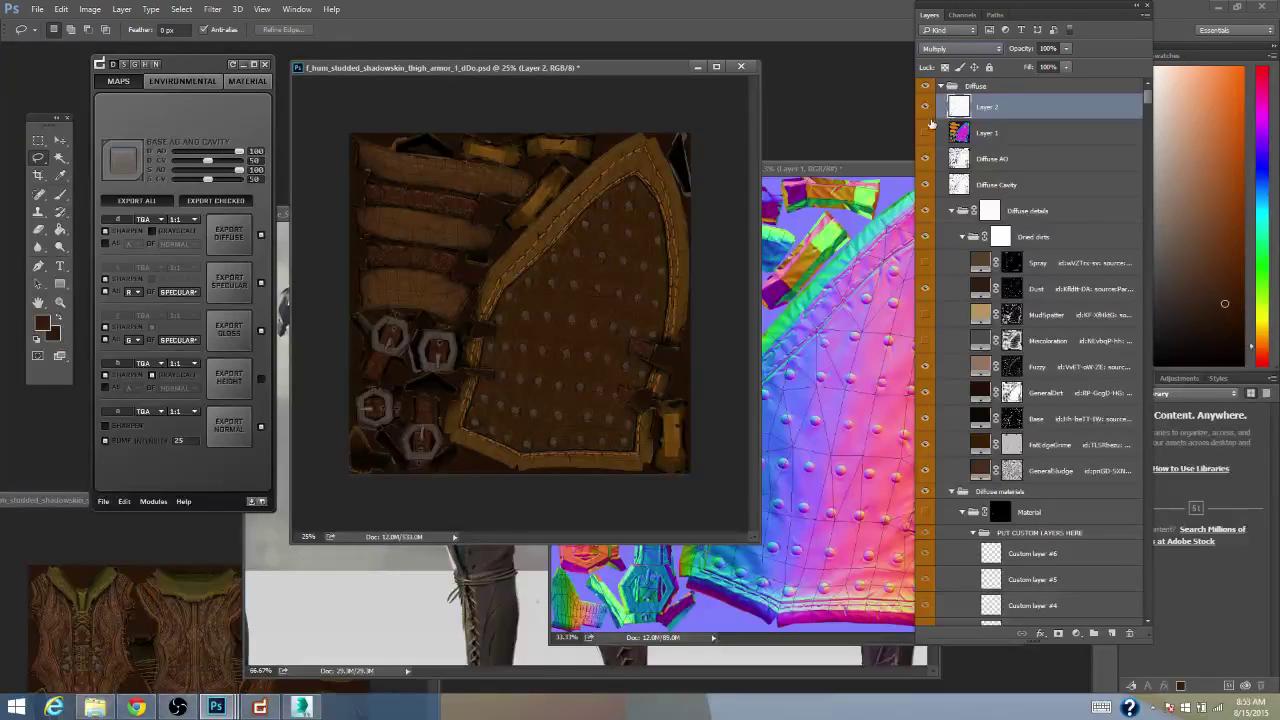
click(925, 108)
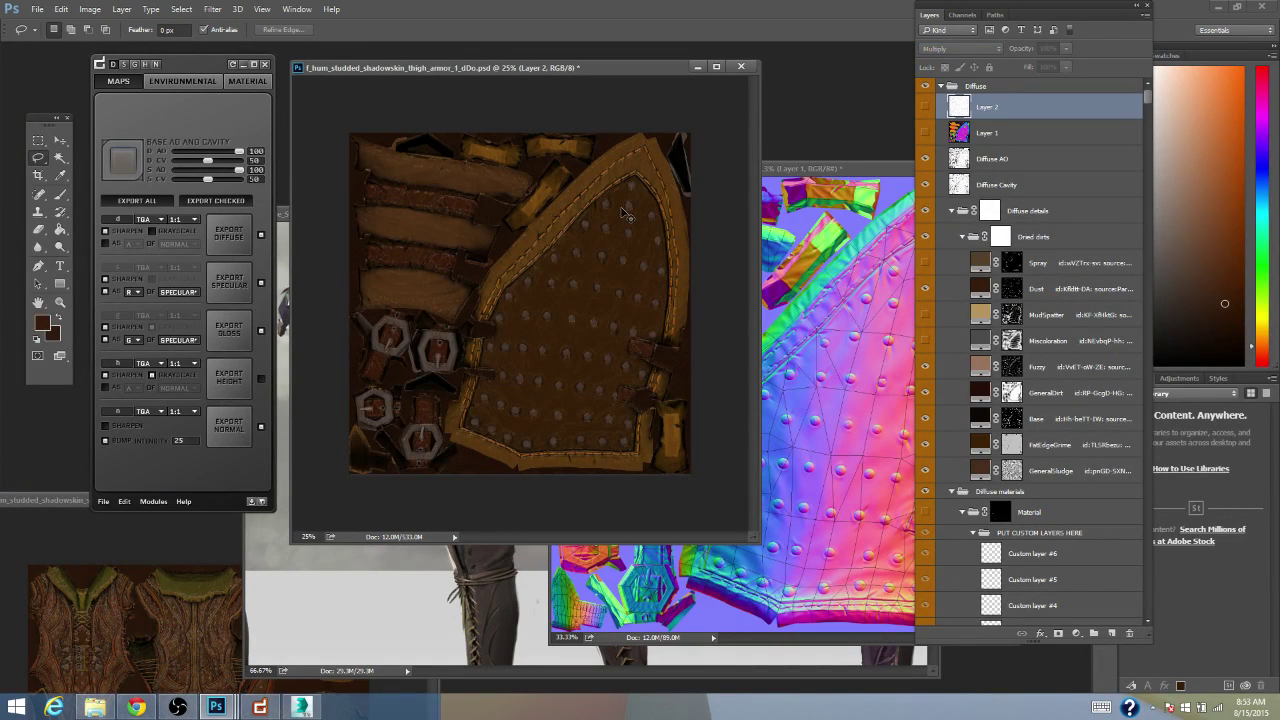
key(ctrl+s)
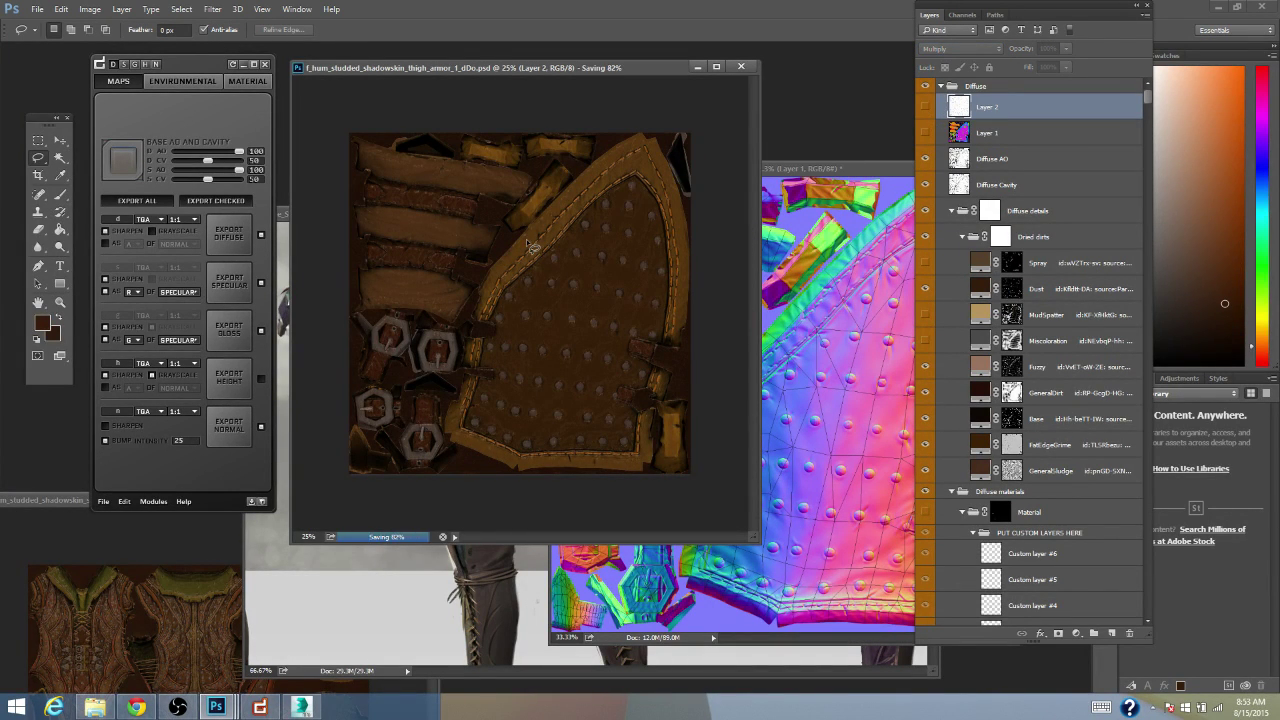
- Set the diffuse colour of the large studded panel's dDo material to 281a04 and save the thigh armor document
click(247, 81)
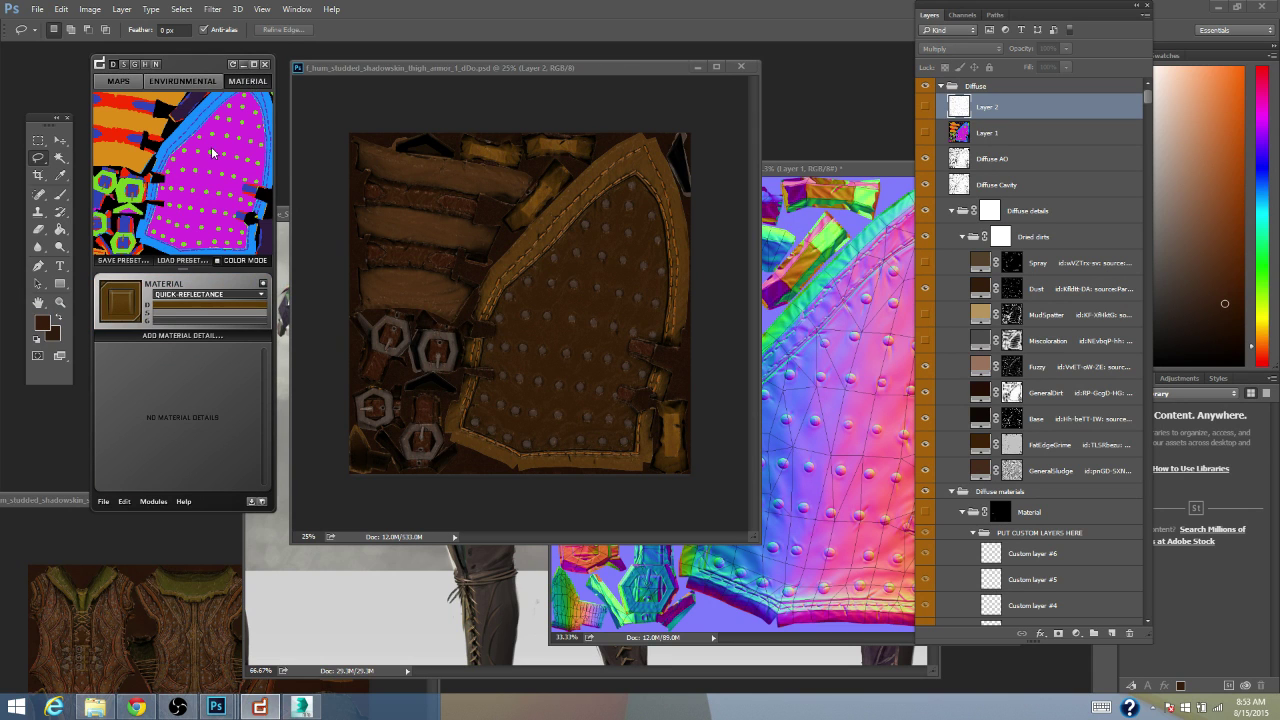
click(200, 165)
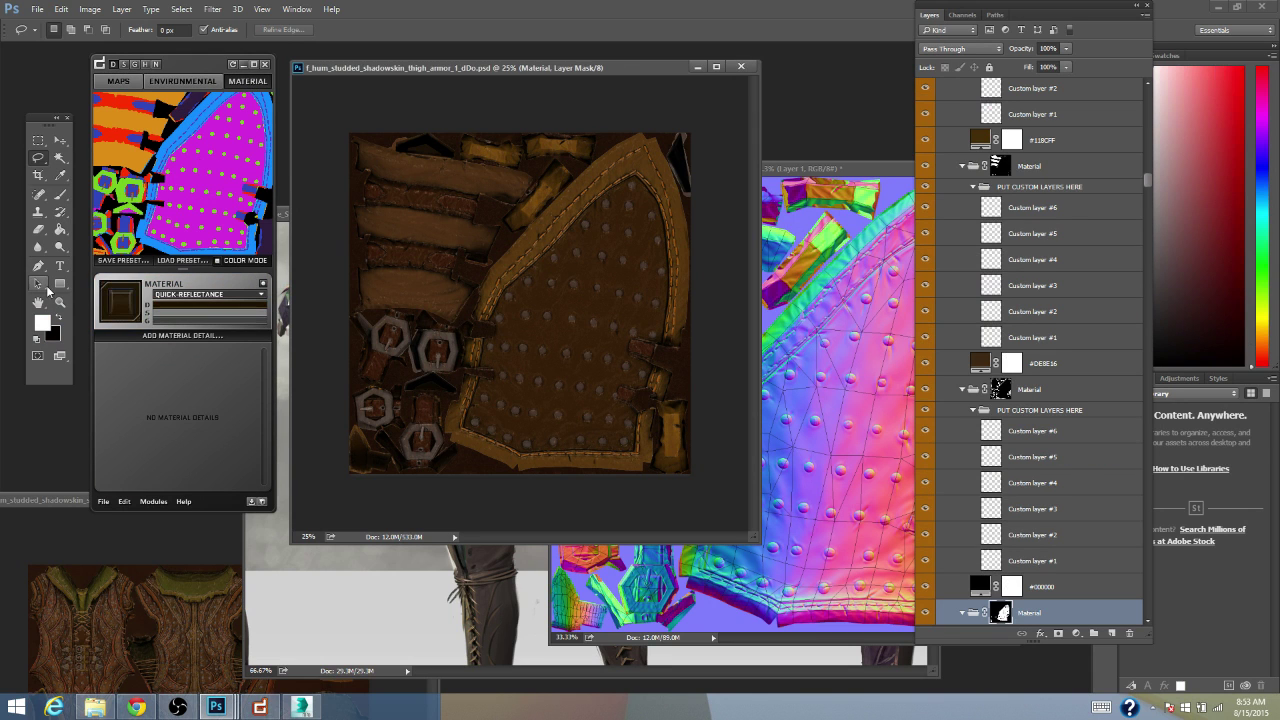
click(175, 306)
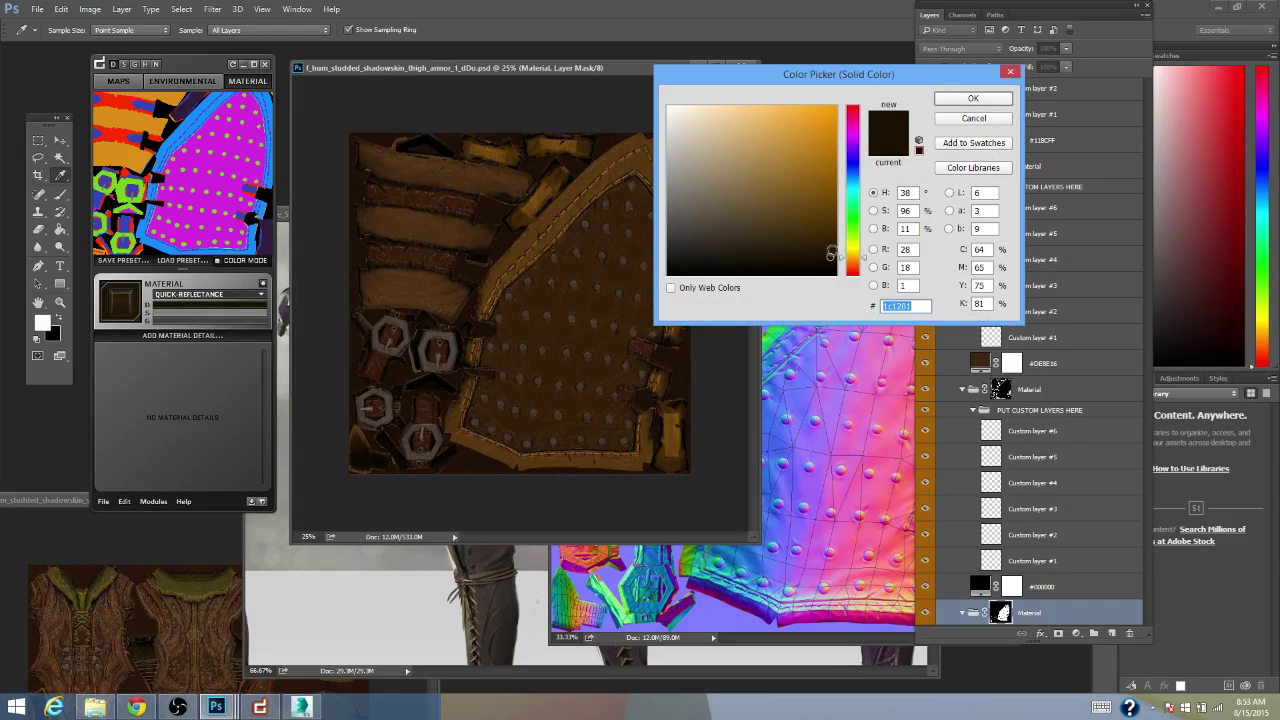
drag(830, 255, 830, 247)
mouse_move(829, 251)
mouse_down()
mouse_move(820, 238)
mouse_move(820, 252)
mouse_move(850, 262)
mouse_move(821, 248)
mouse_up()
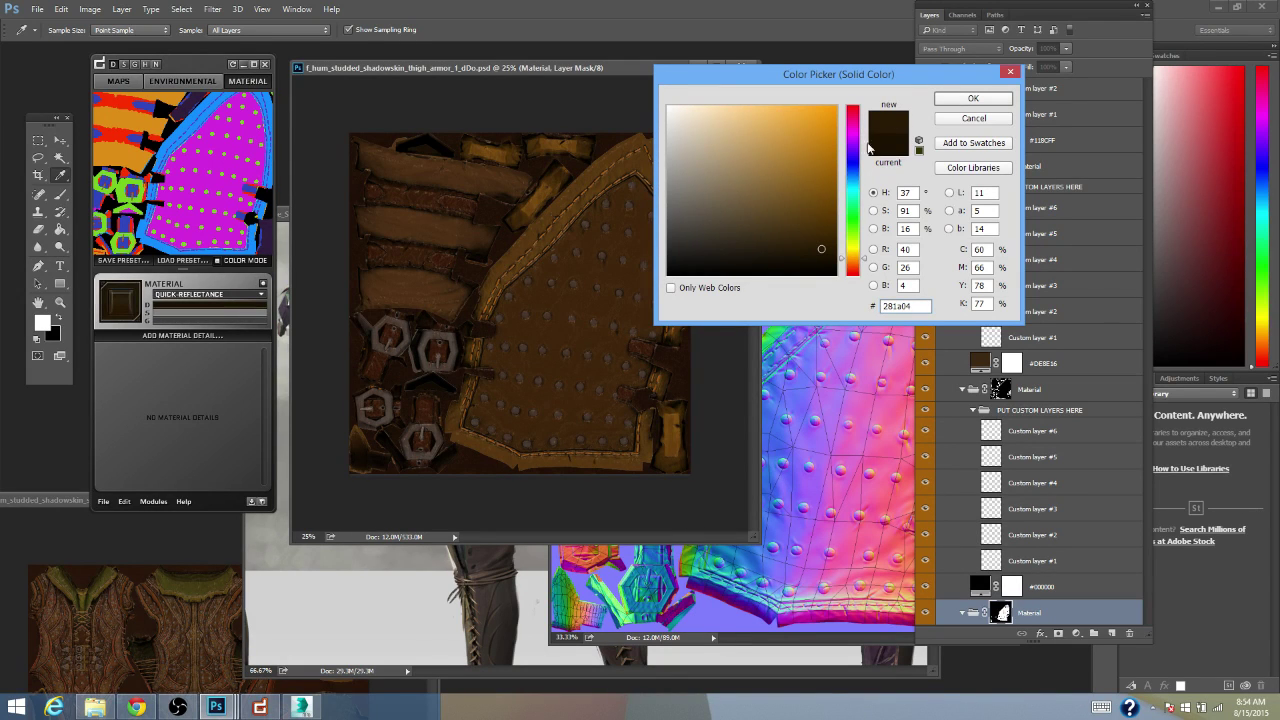
click(944, 99)
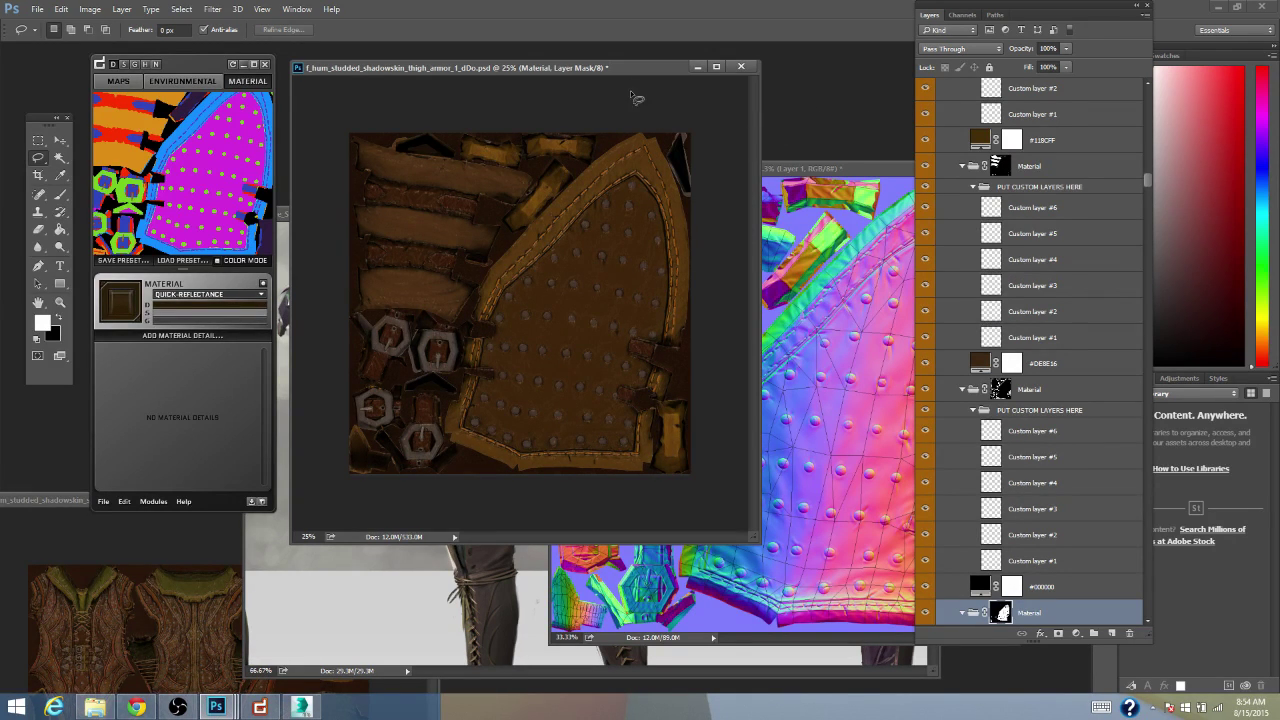
drag(616, 68, 632, 64)
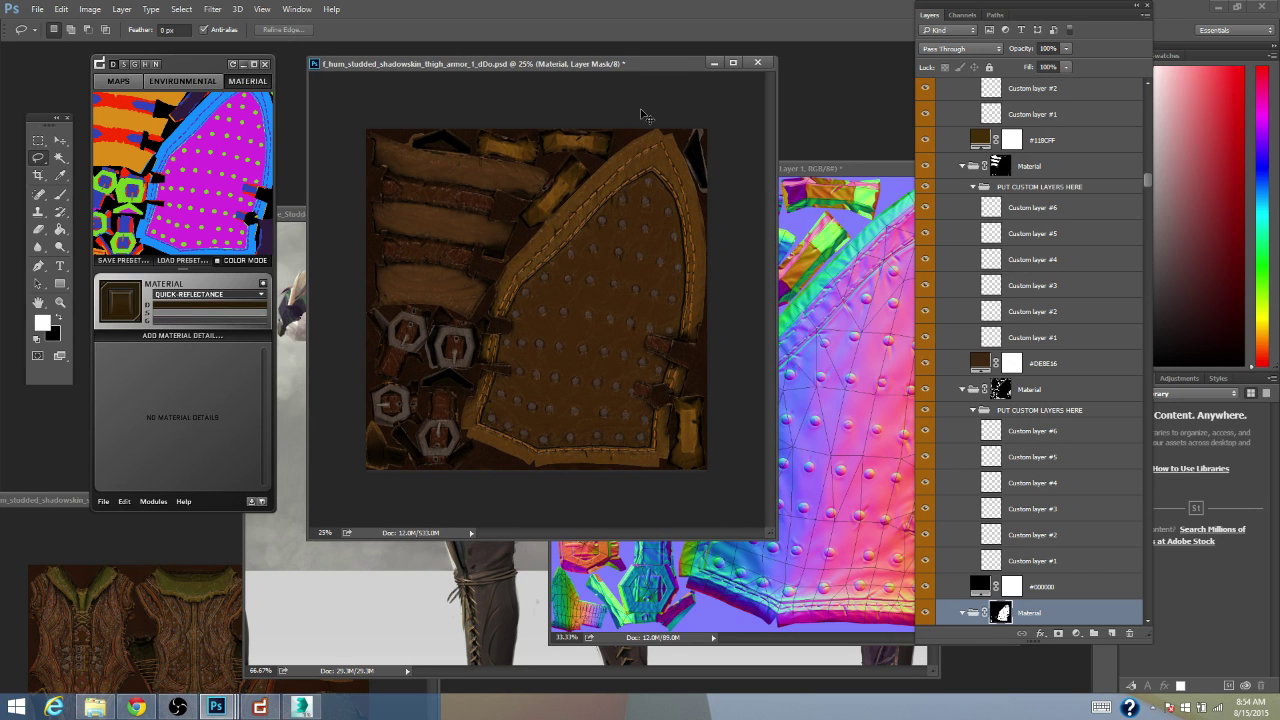
key(ctrl+s)
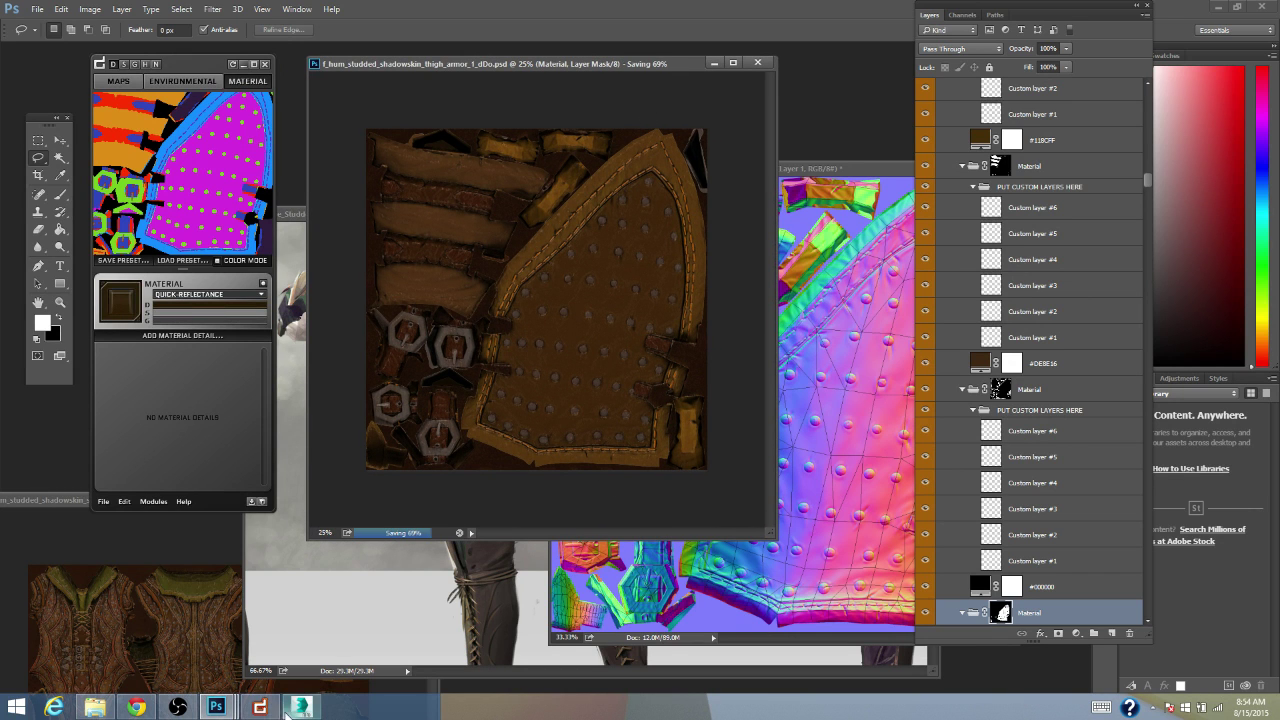
- Switch to 3ds Max and examine the thigh armor texture on the character up close
click(303, 706)
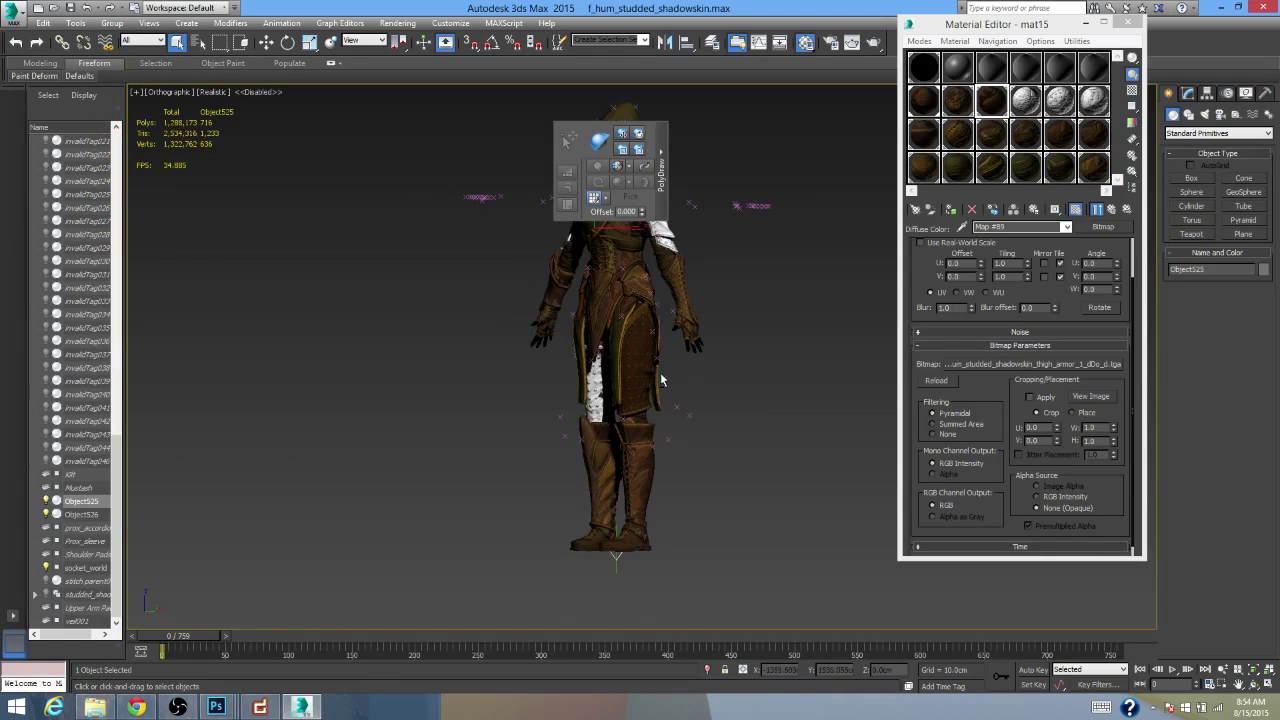
drag(640, 379, 608, 436)
scroll(655, 369, up, 5)
scroll(650, 367, down, 3)
scroll(647, 406, up, 5)
scroll(573, 415, down, 4)
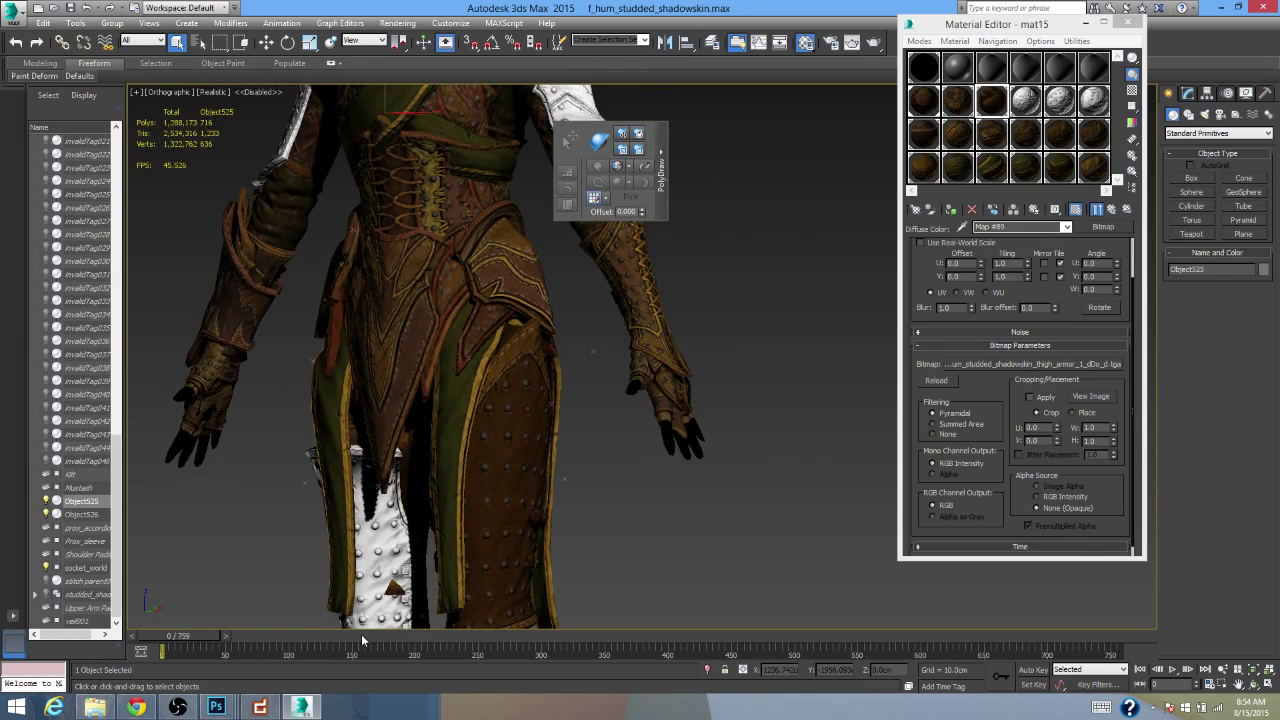
- Return to Photoshop and close the f_hum_studded_shadowskin_thigh_armor_1_os document
mouse_move(216, 707)
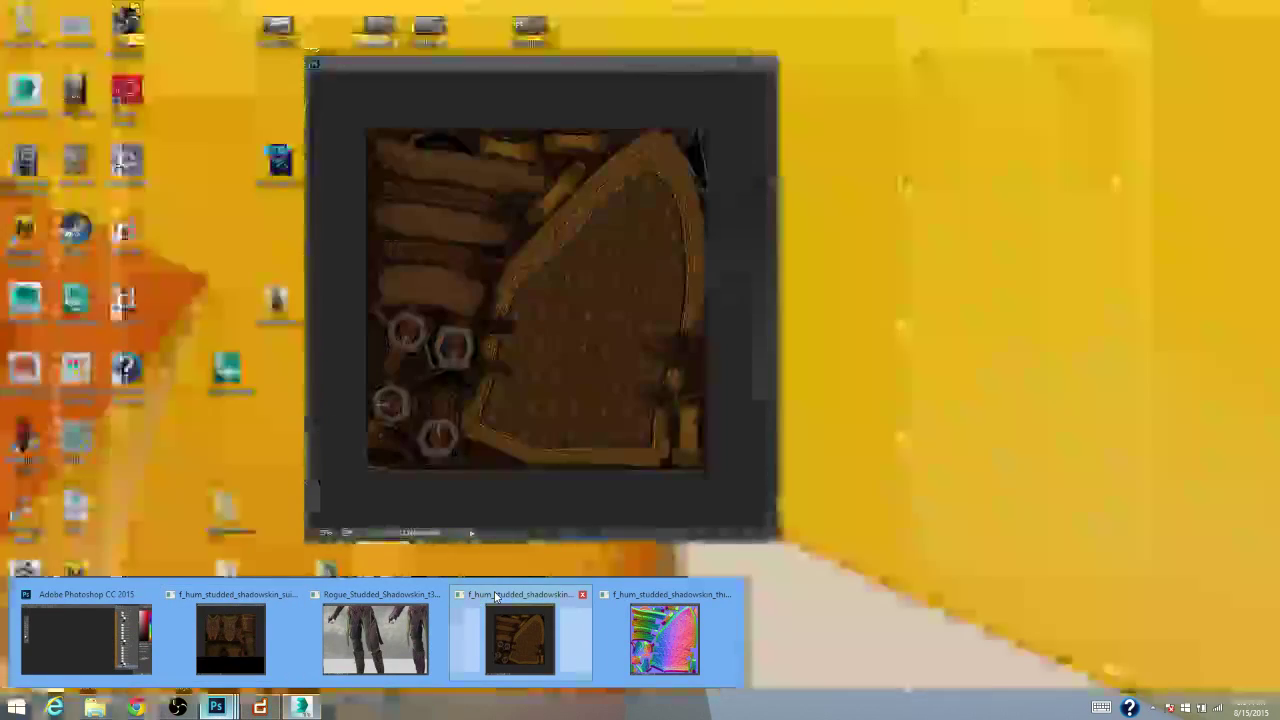
click(499, 596)
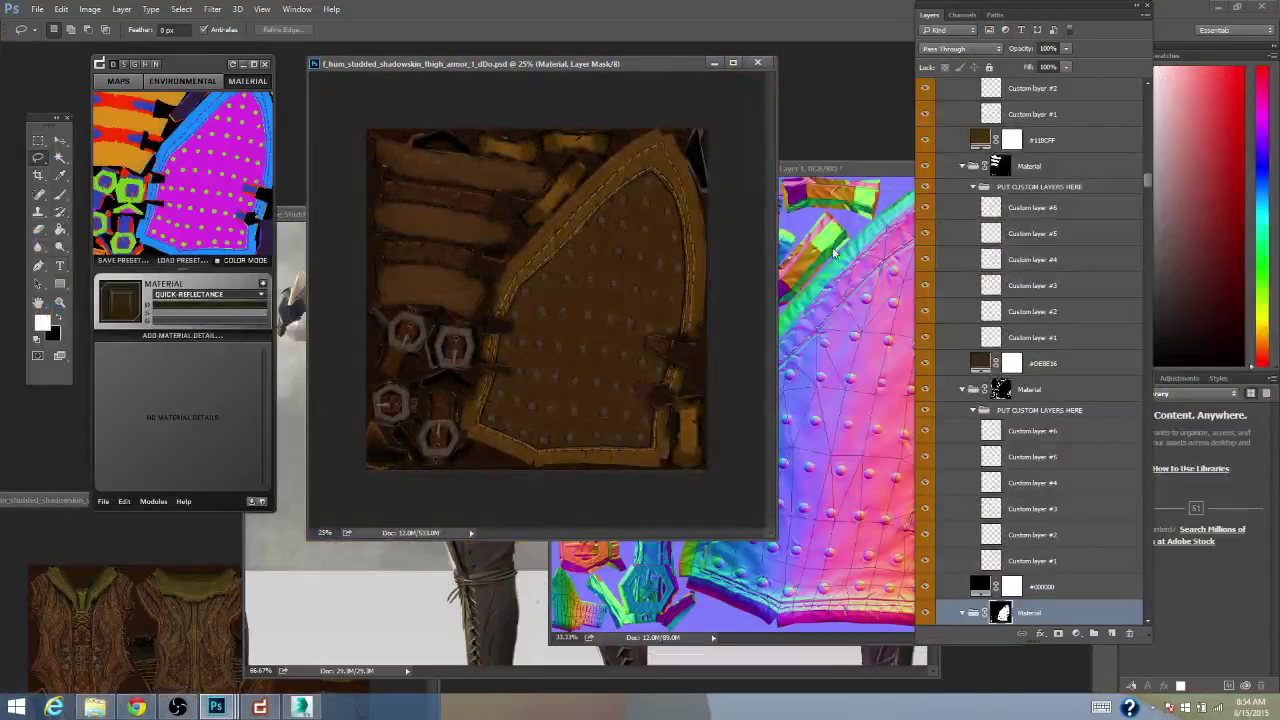
drag(855, 177, 435, 357)
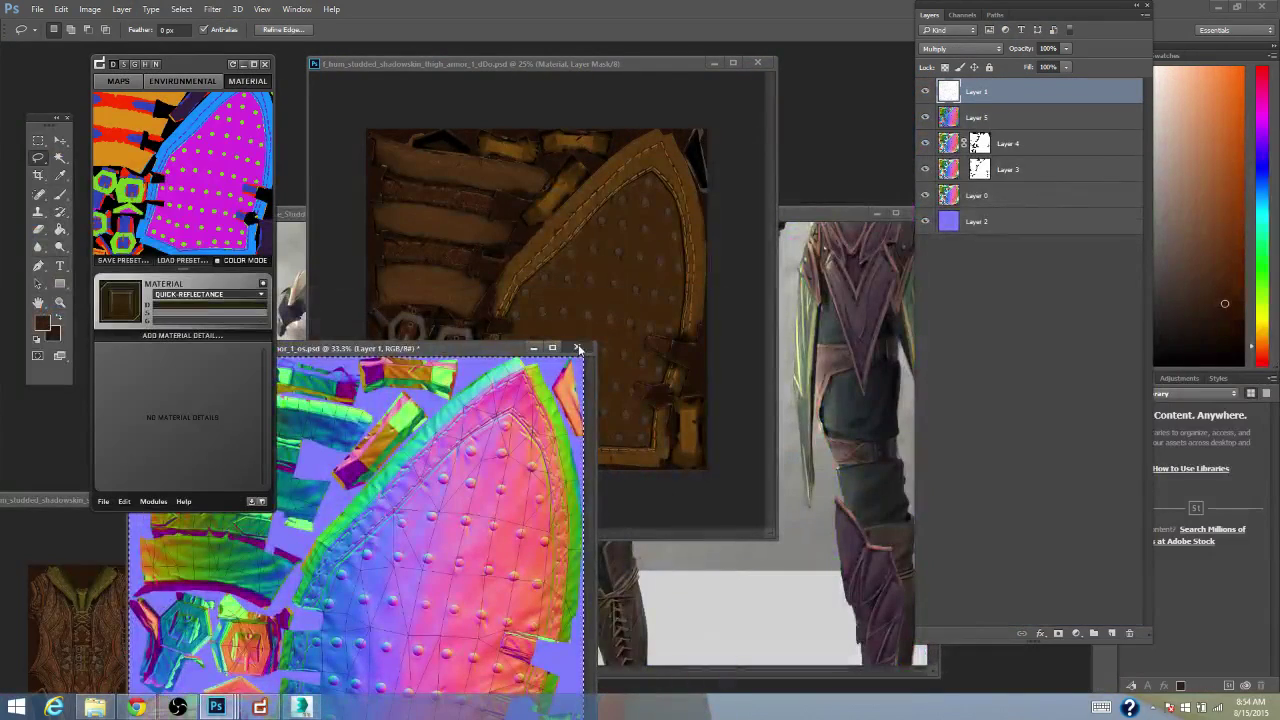
click(578, 348)
click(651, 267)
drag(590, 64, 620, 57)
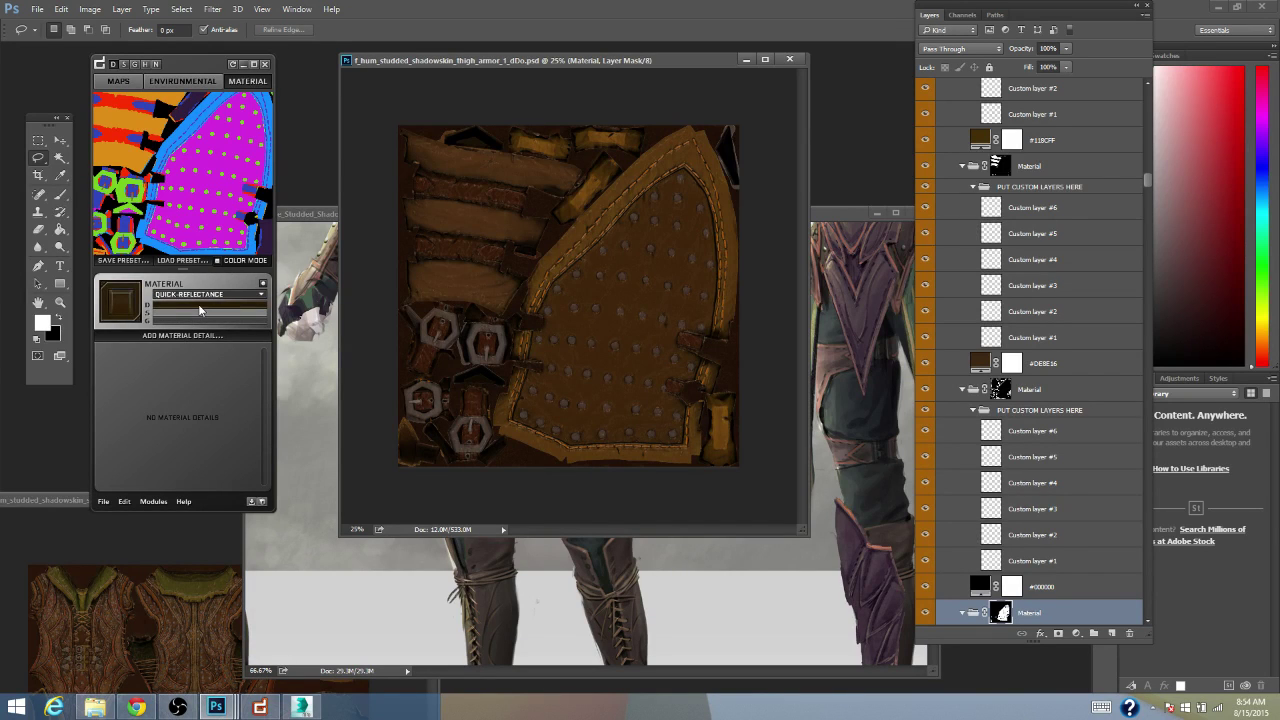
- Save the thigh armor dDo document in Photoshop
drag(576, 61, 509, 53)
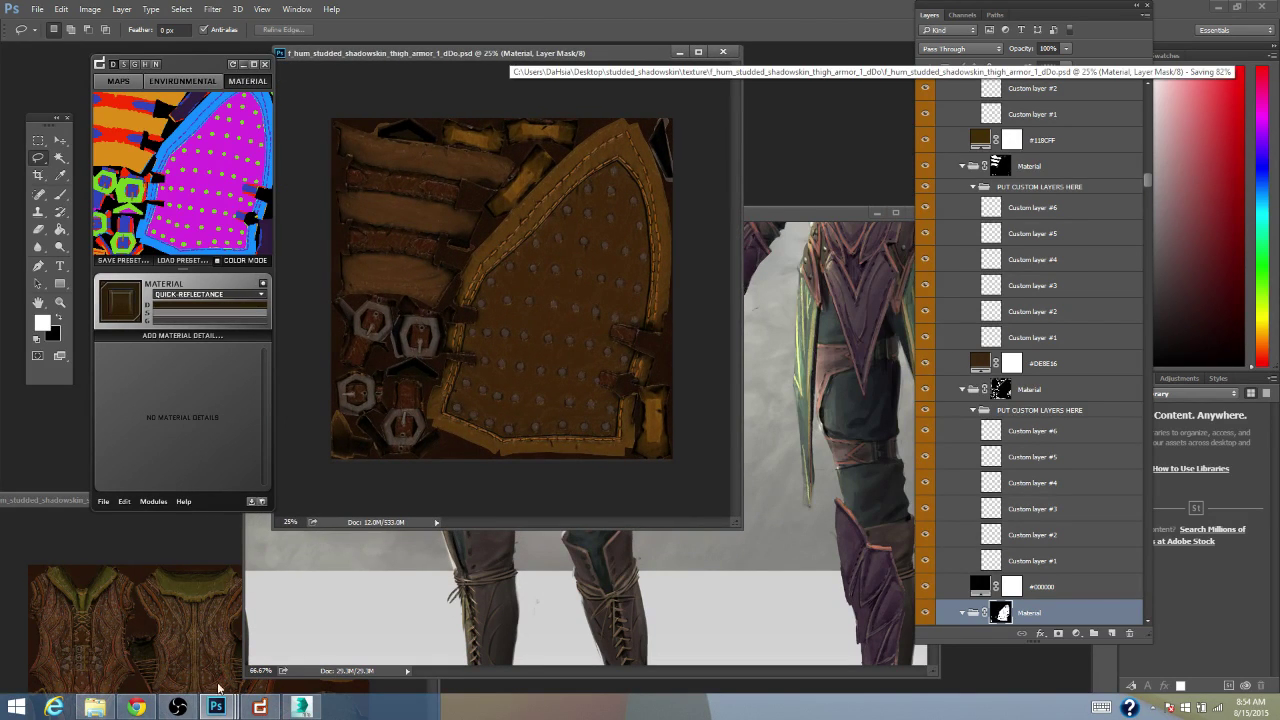
click(140, 707)
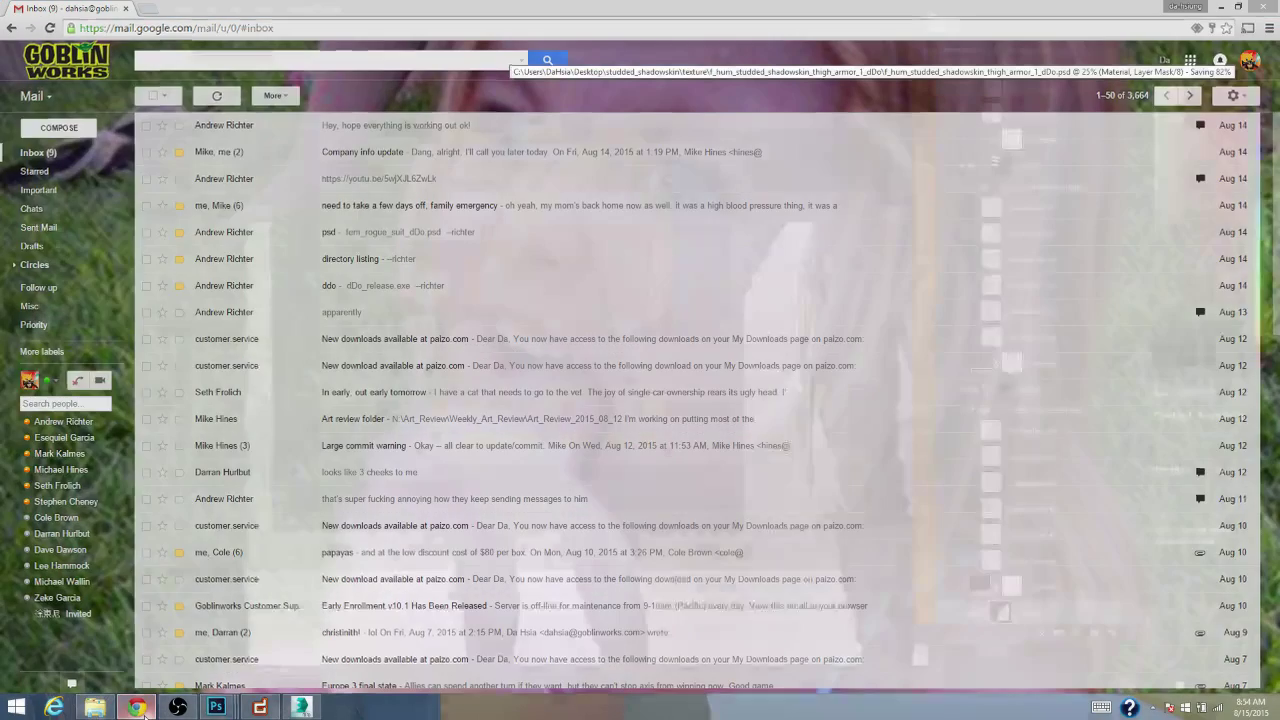
click(216, 707)
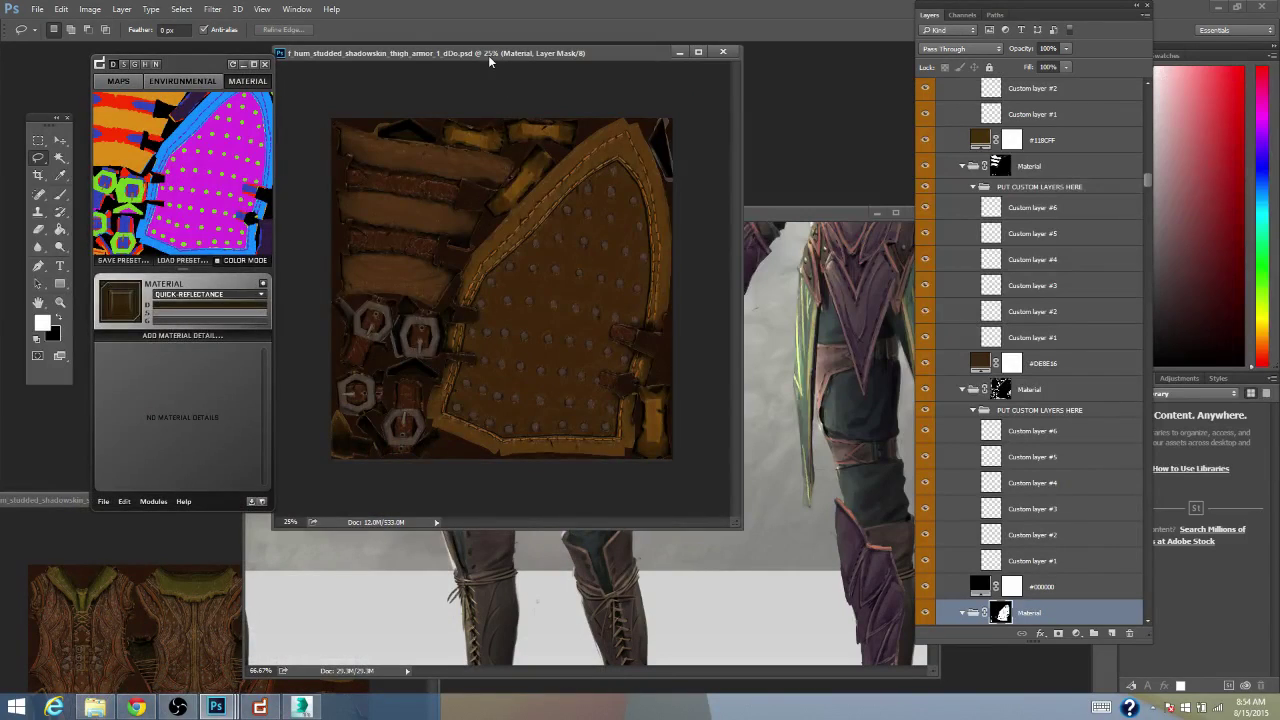
drag(488, 55, 568, 74)
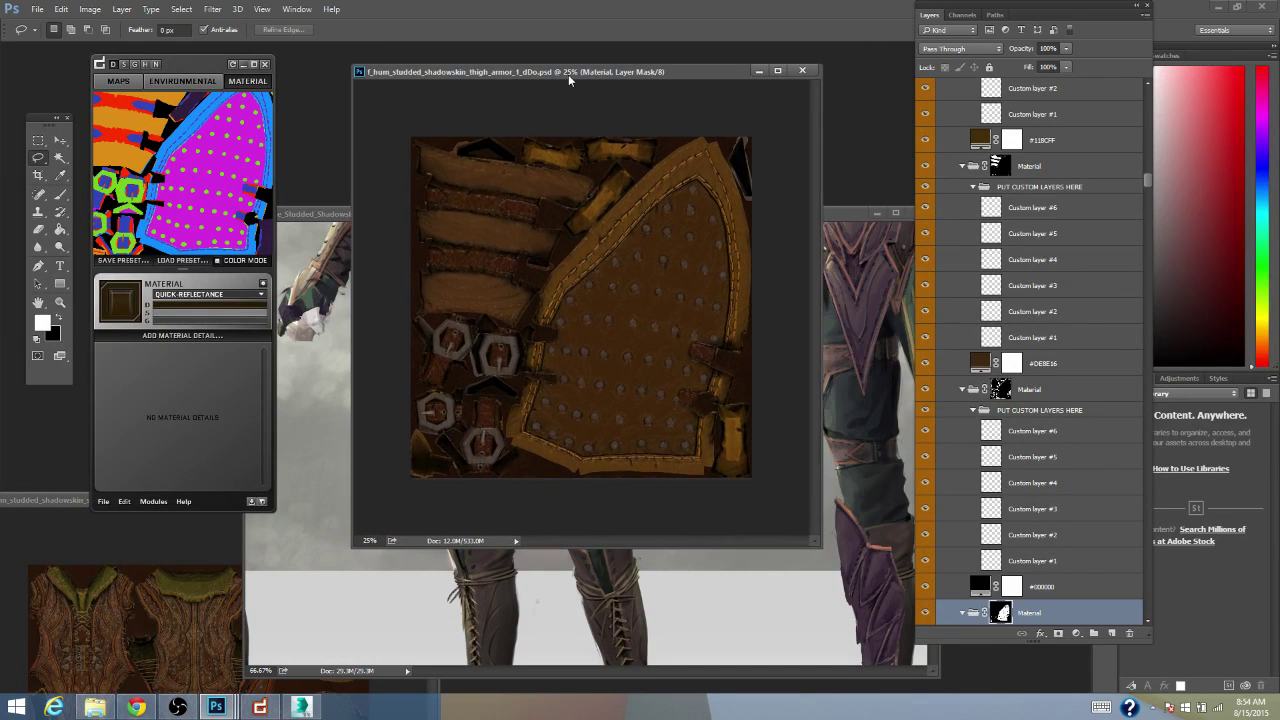
key(ctrl+s)
- Compare the thigh armor with the rest of the outfit in 3ds Max and return to its Photoshop document
click(300, 707)
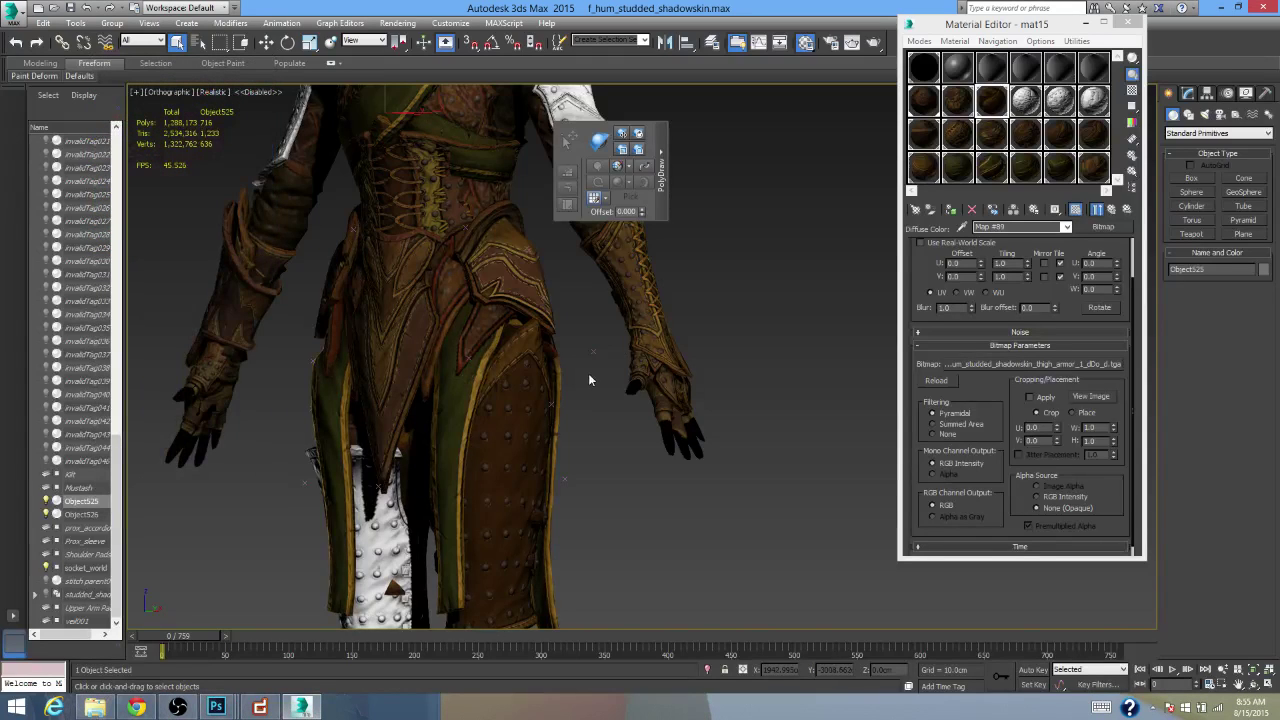
scroll(604, 367, down, 5)
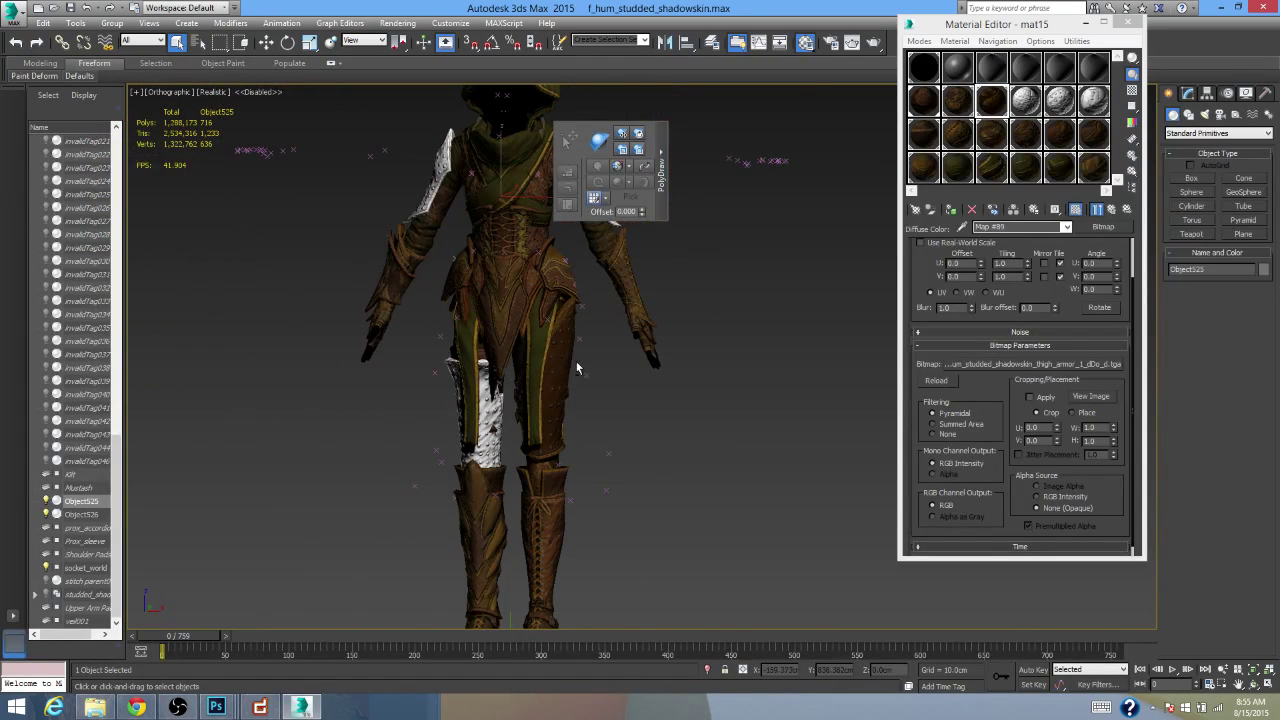
mouse_move(216, 707)
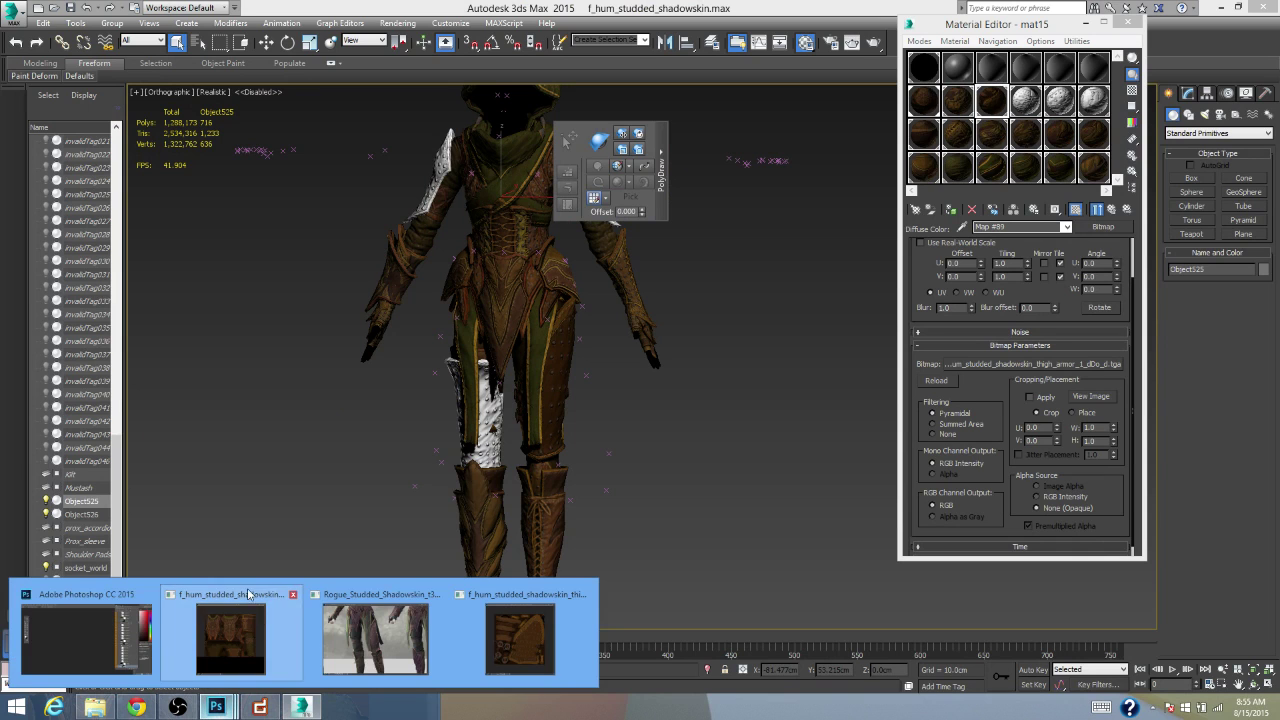
click(520, 630)
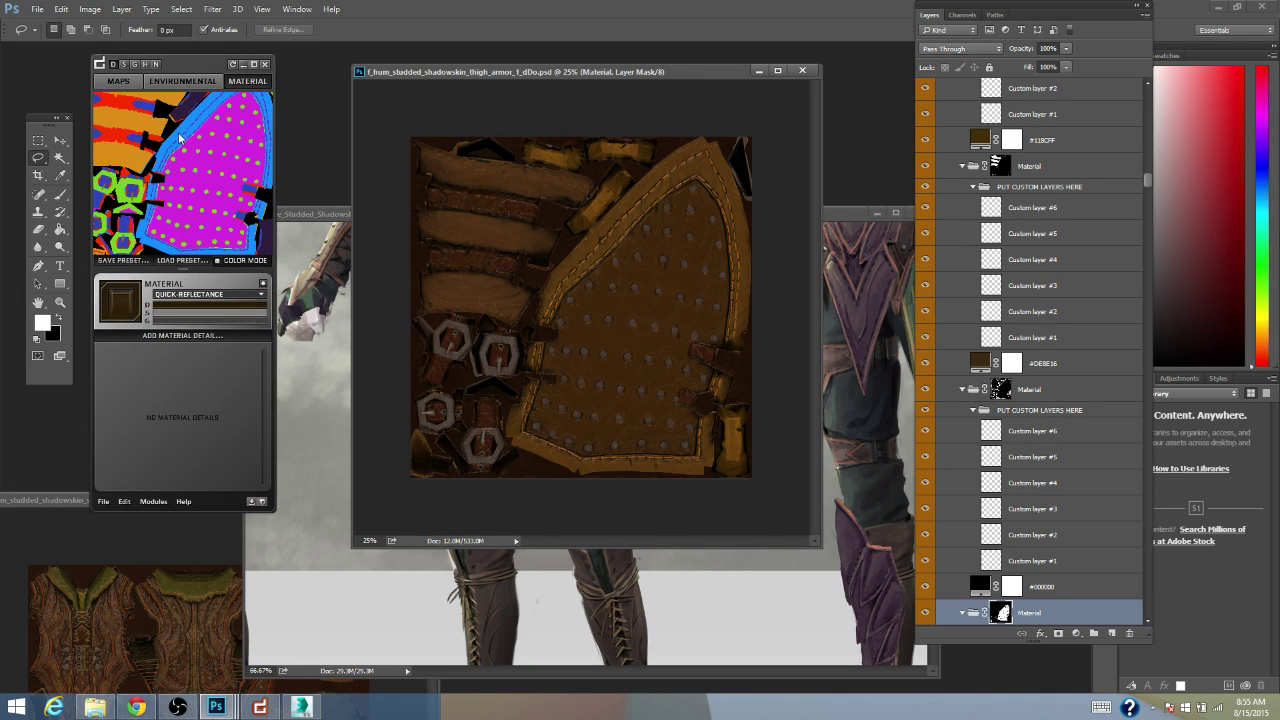
- Set the specular colour of the green-coded buckle and stud material in dDo to ffffff
click(120, 82)
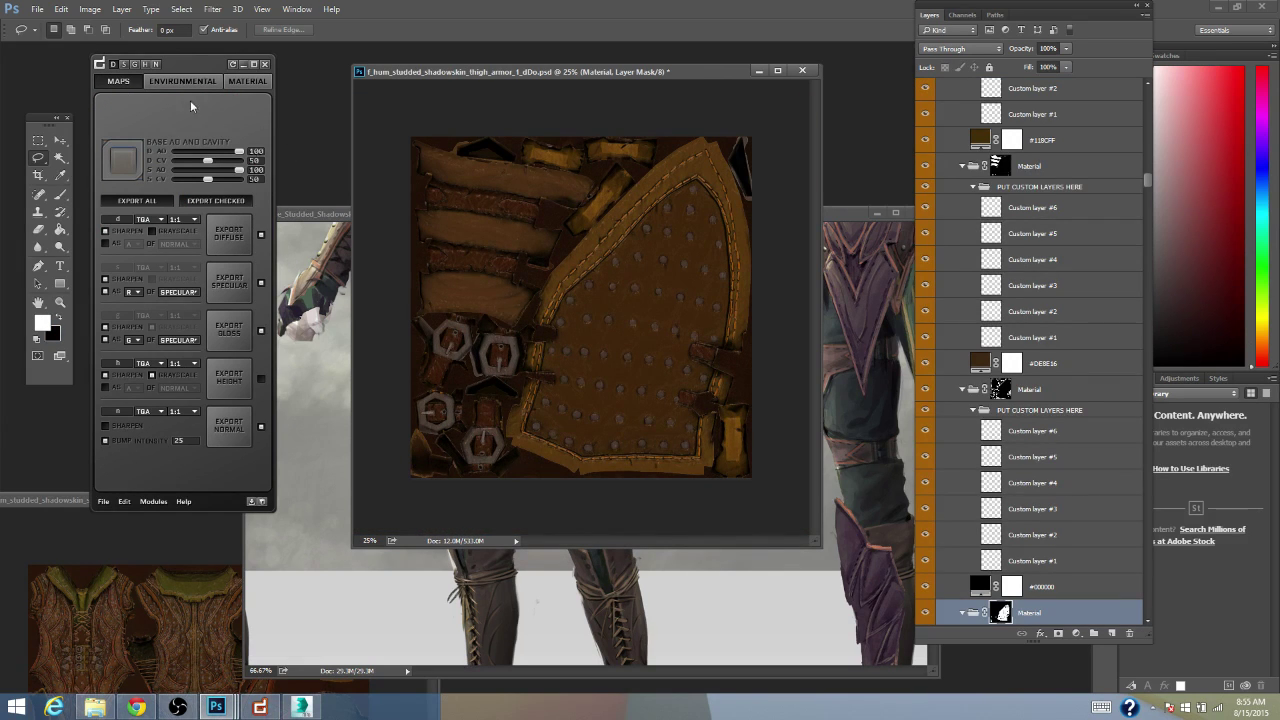
click(245, 84)
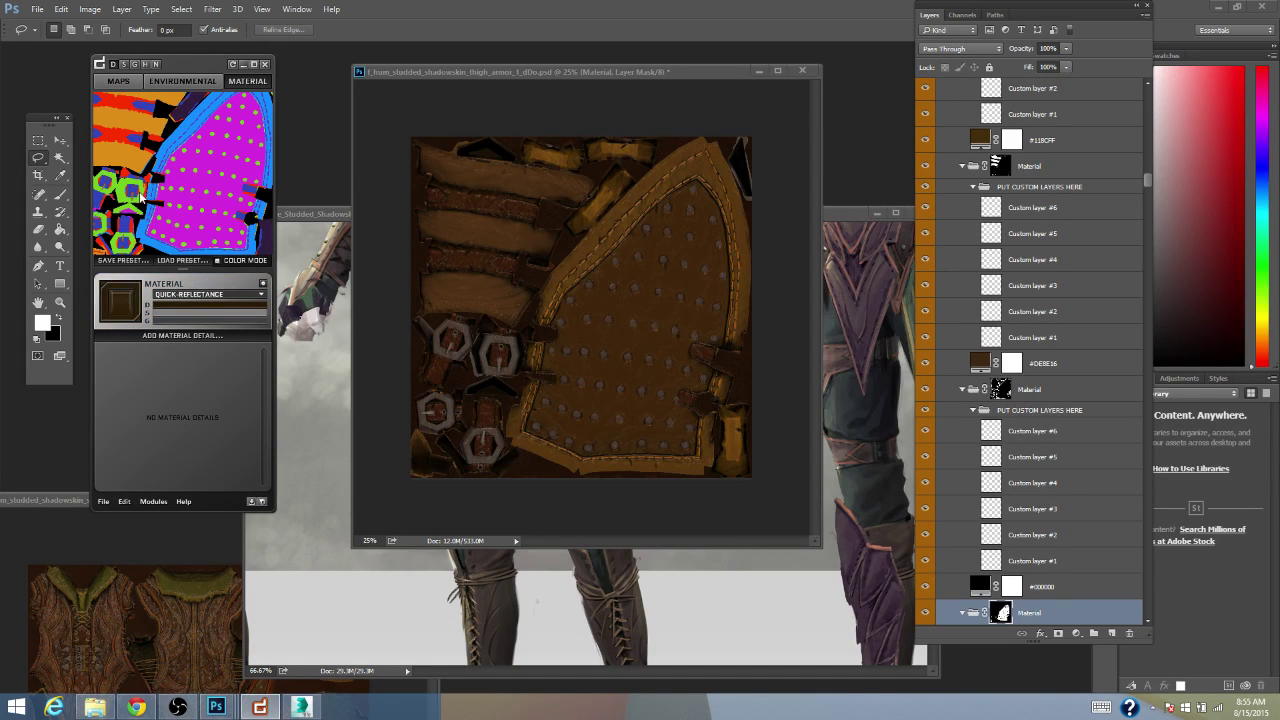
click(143, 196)
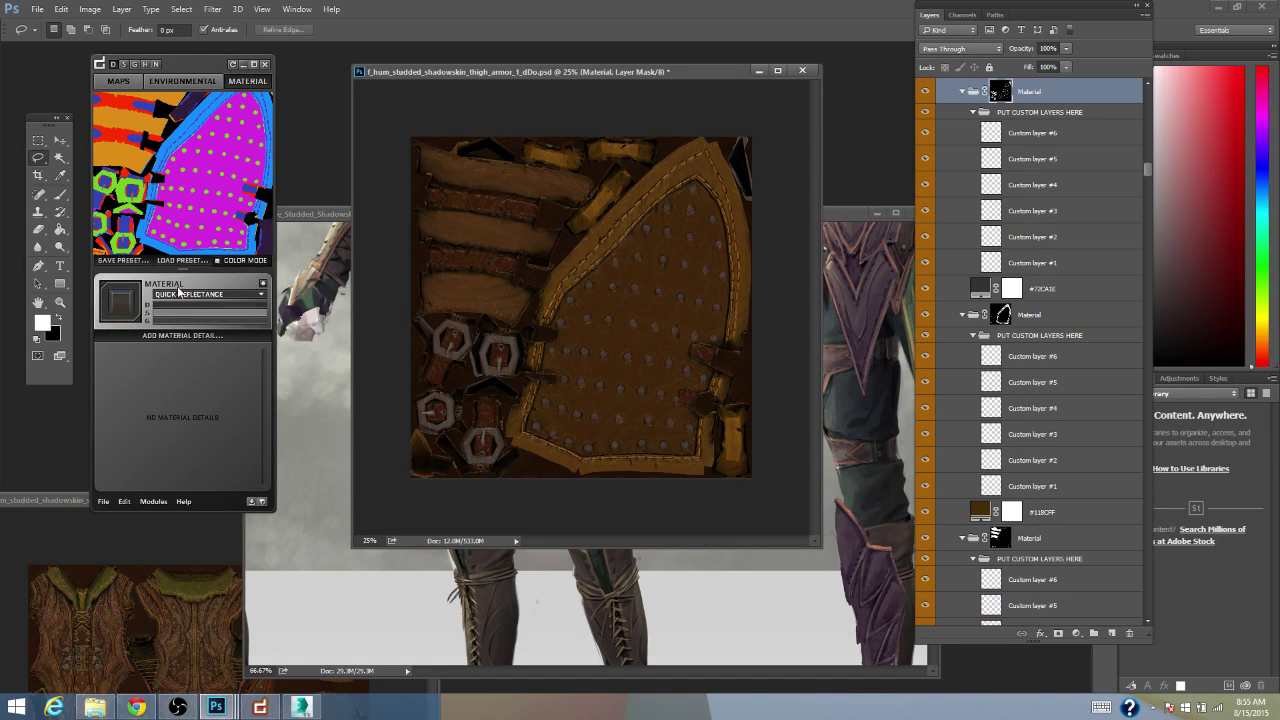
click(259, 308)
text(ffffff)
click(953, 103)
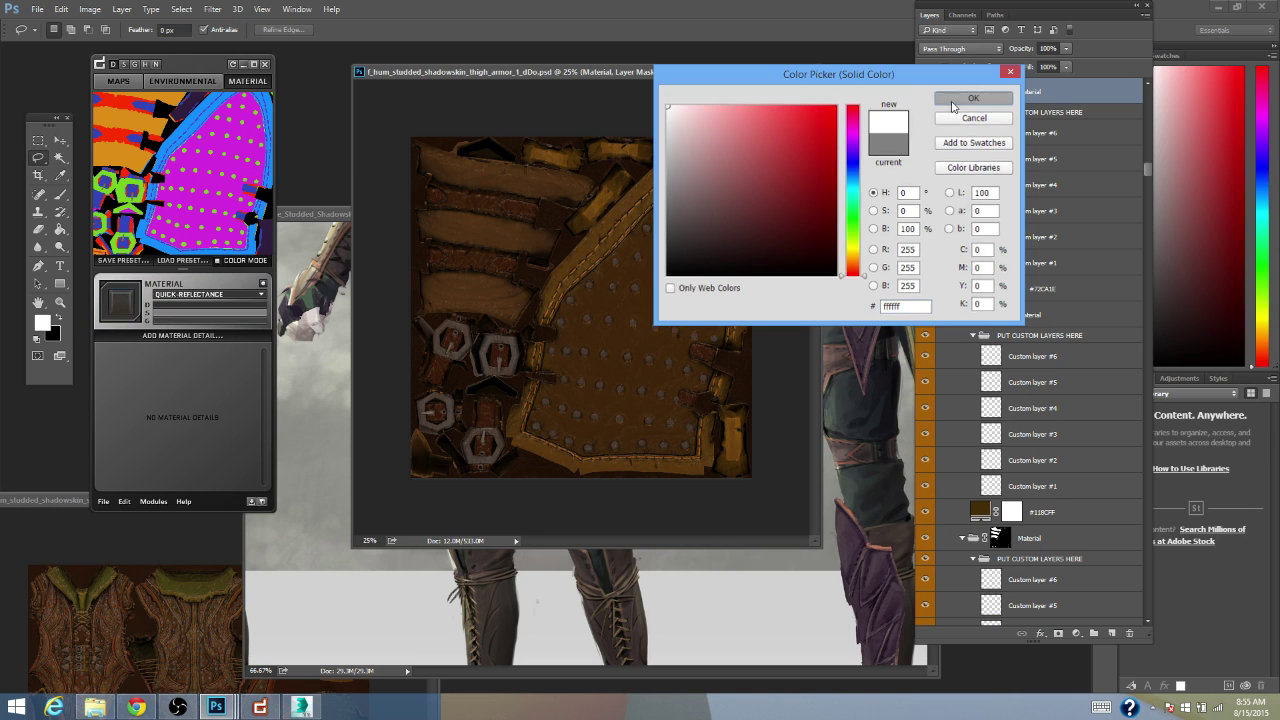
click(952, 104)
- Set the gloss colour of the same buckle and stud material to ffffff
click(212, 320)
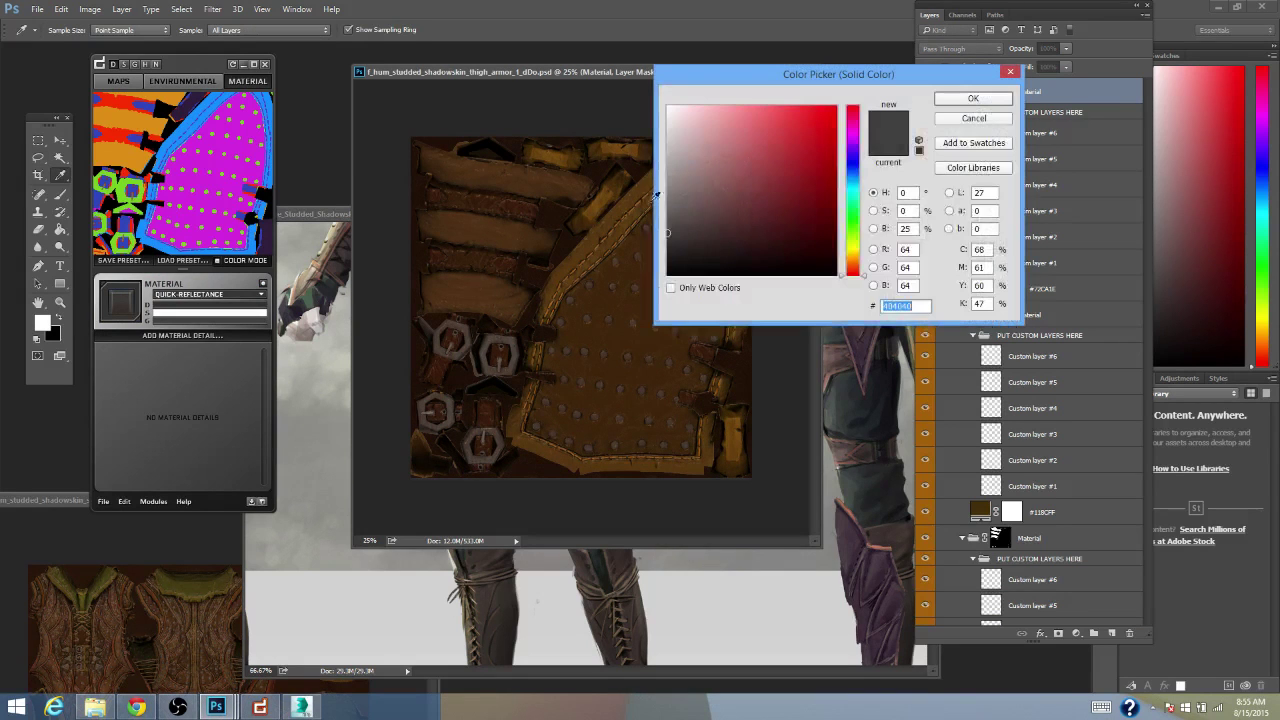
drag(686, 173, 632, 70)
click(985, 97)
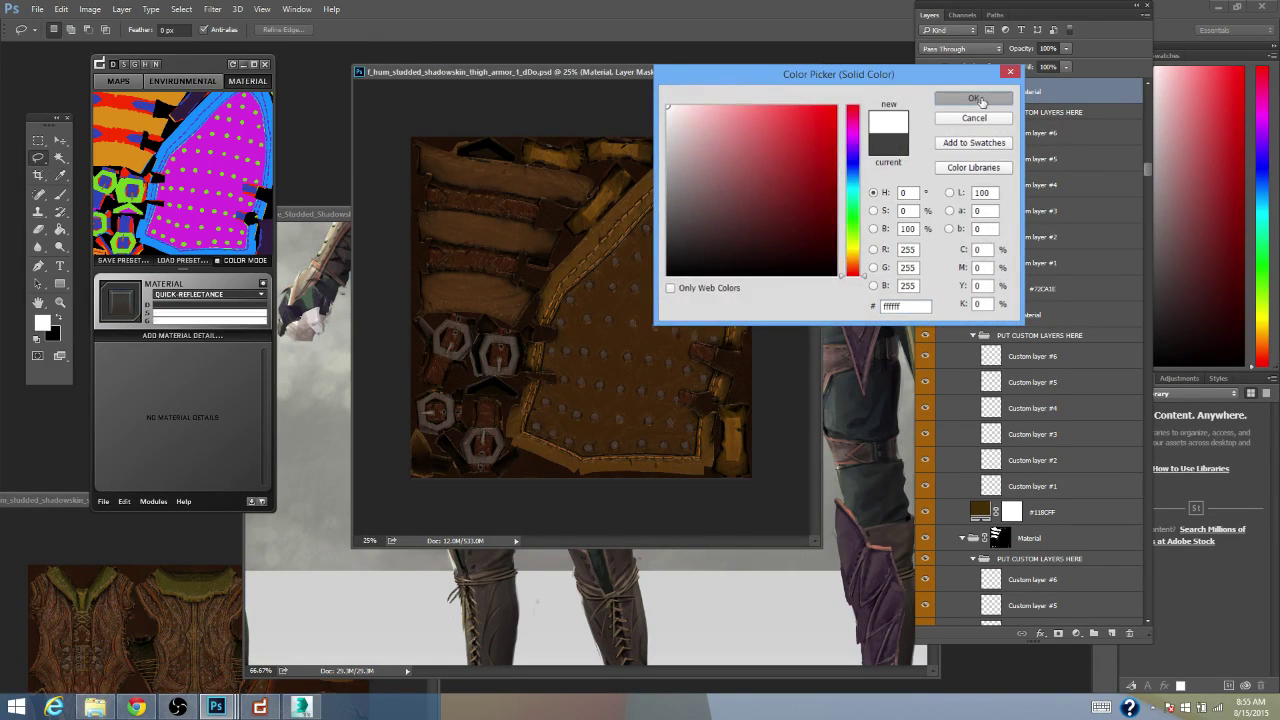
drag(202, 71, 208, 70)
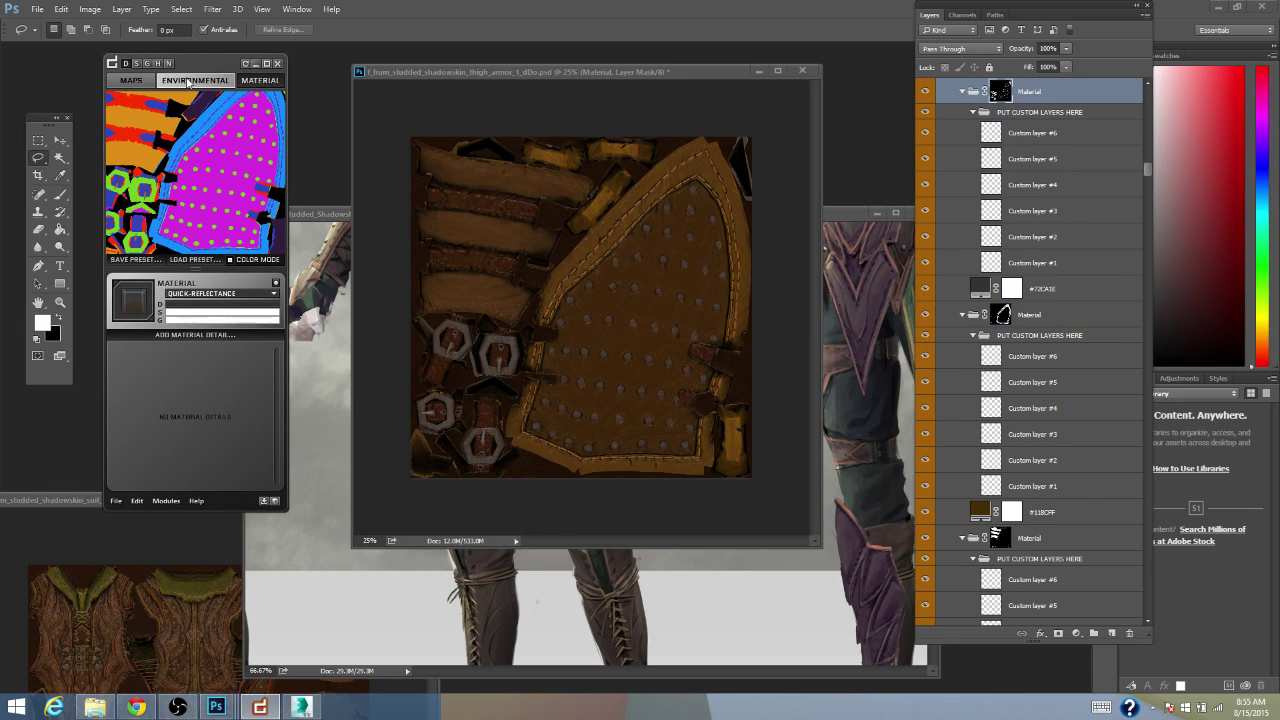
scroll(172, 178, up, 4)
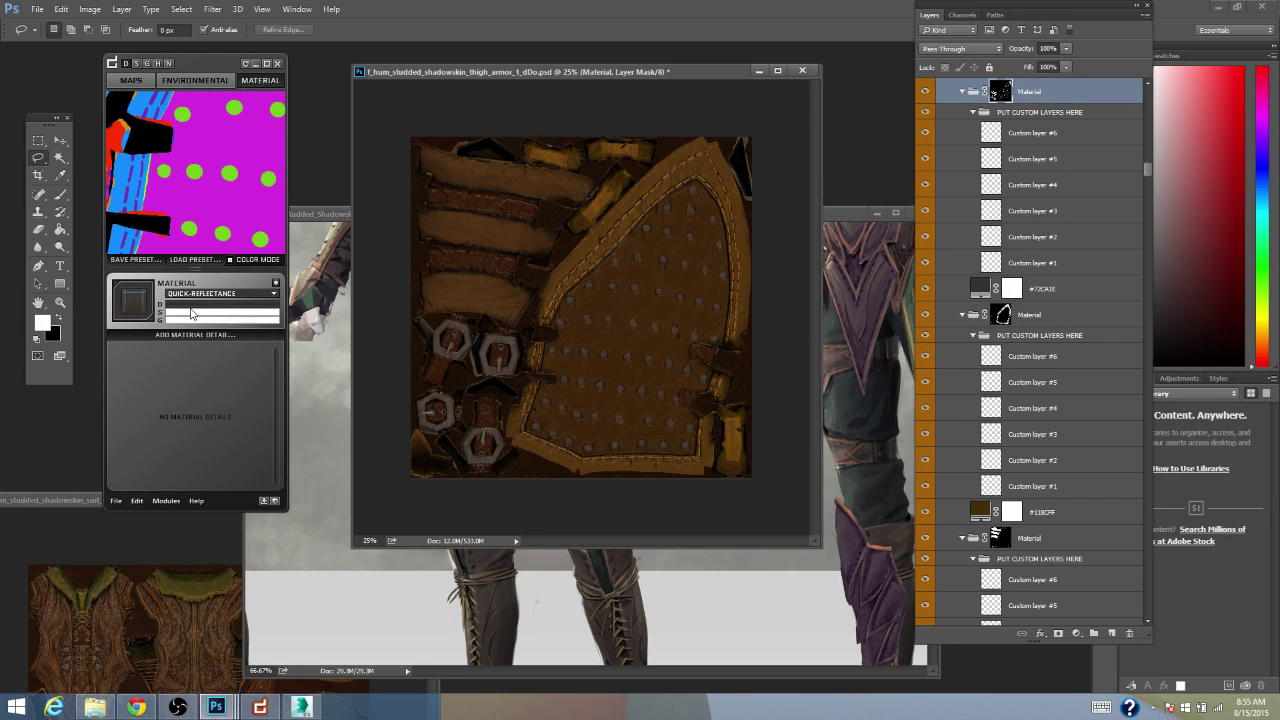
drag(200, 65, 206, 64)
scroll(198, 174, down, 4)
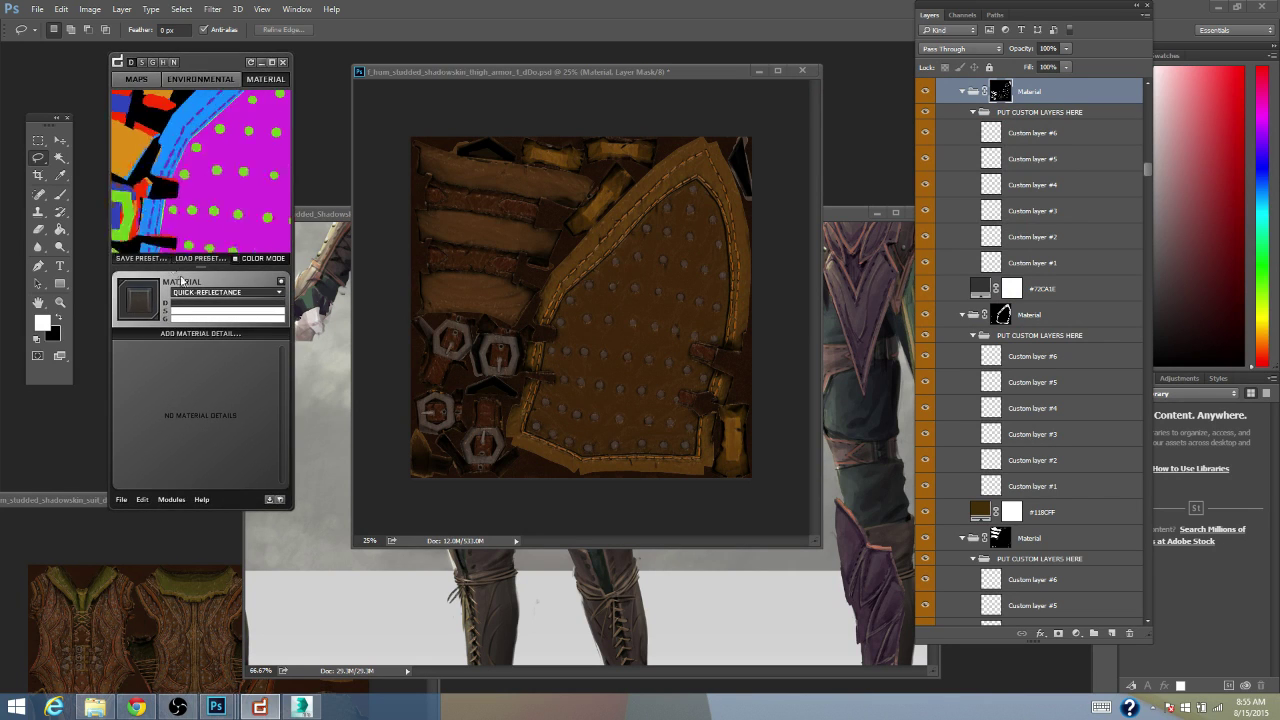
scroll(151, 232, up, 3)
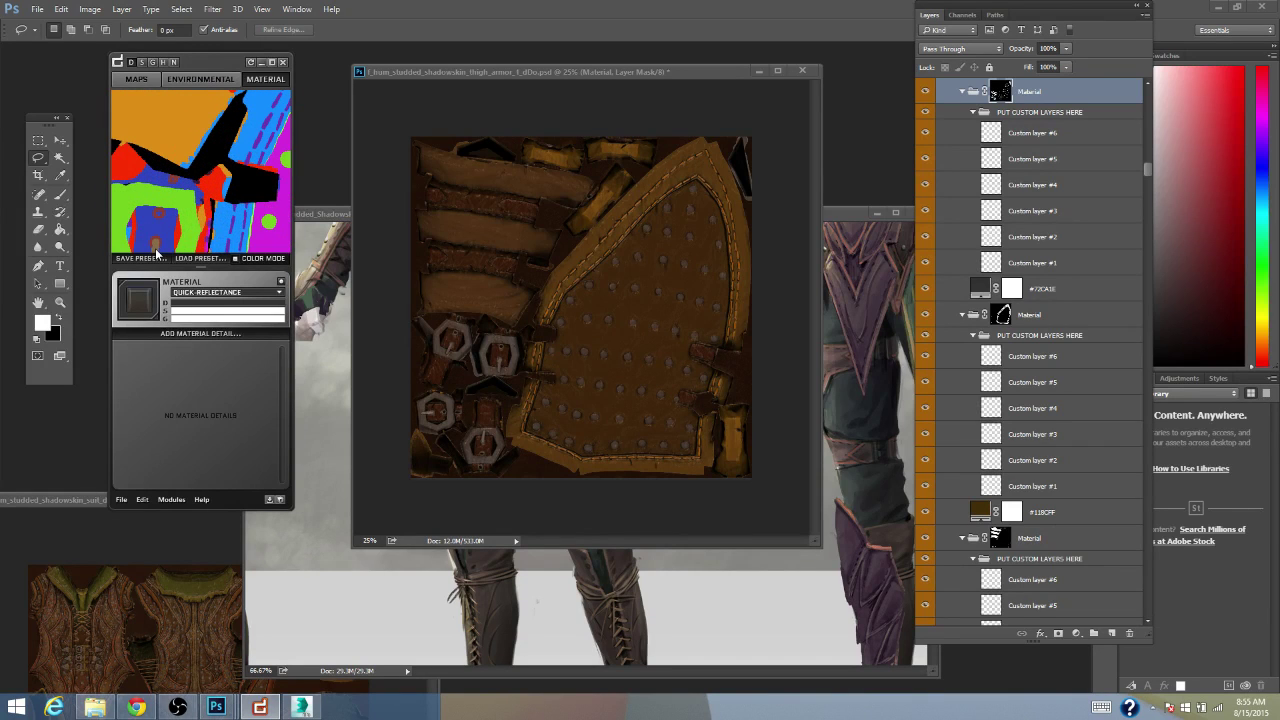
click(156, 254)
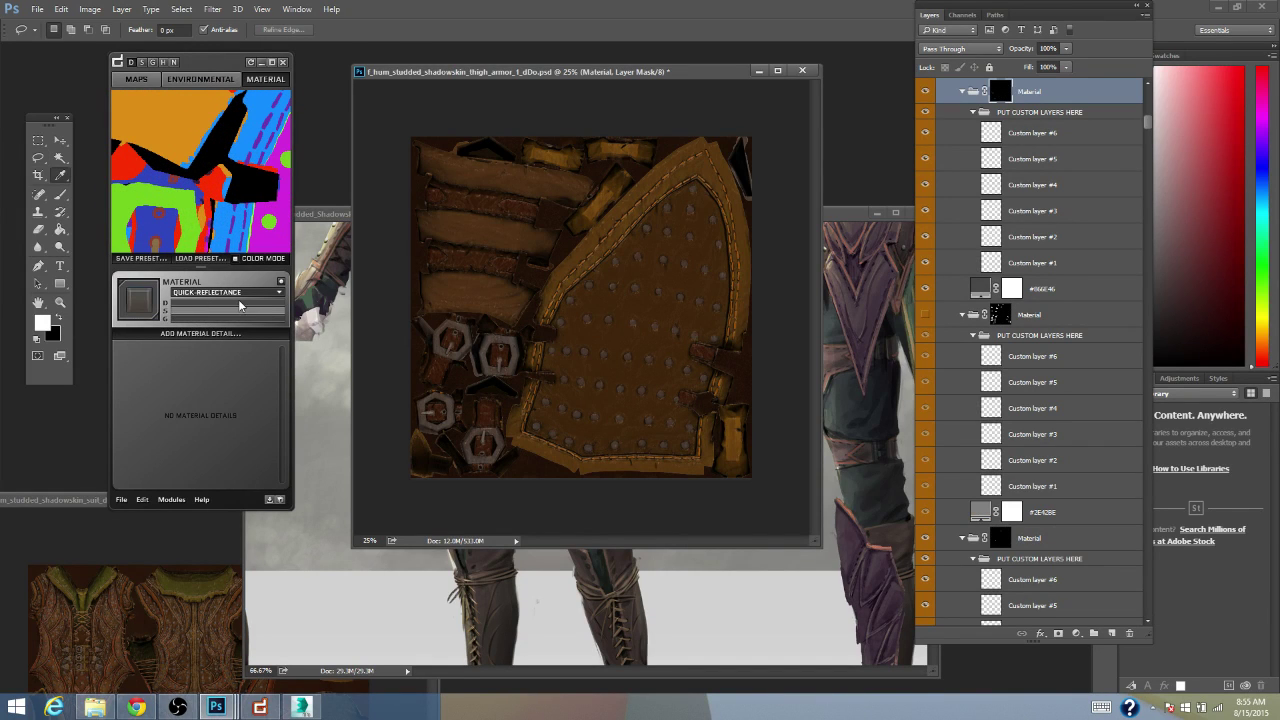
click(253, 305)
click(1010, 71)
click(190, 210)
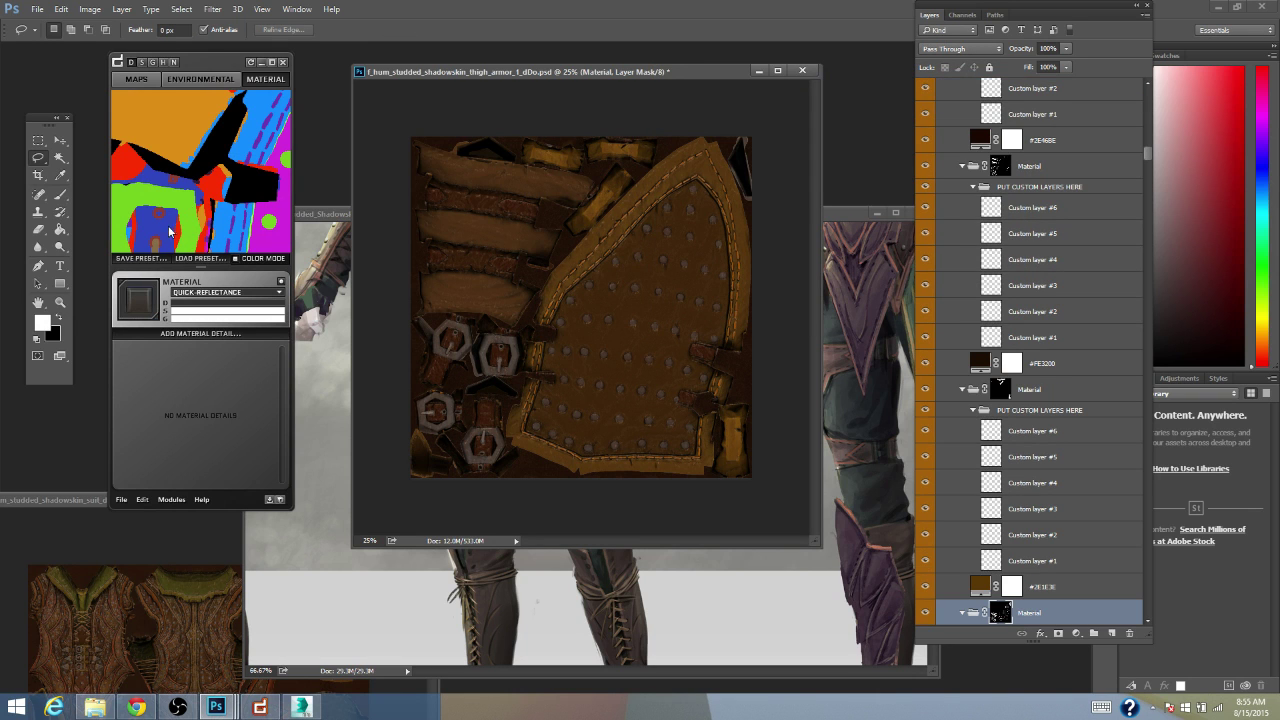
- Set the specular and gloss colours of the small #523E32 material beside the buckle to ffffff in dDo
click(176, 238)
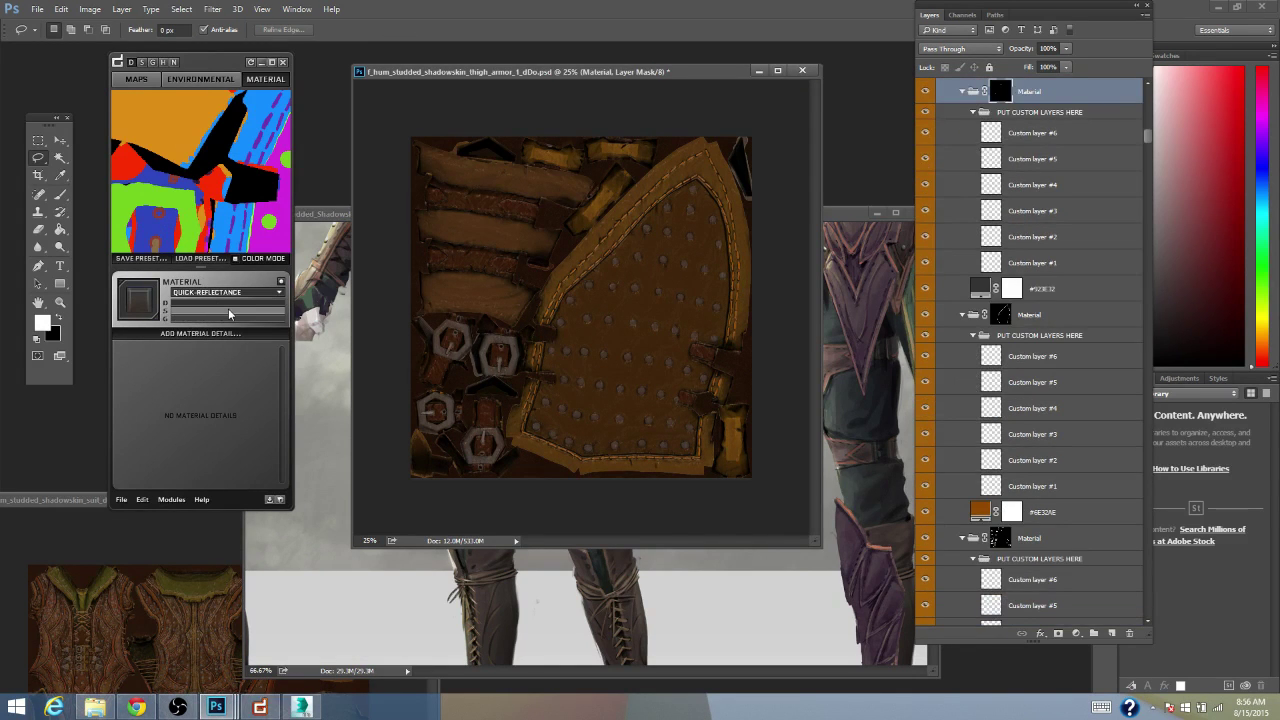
click(229, 314)
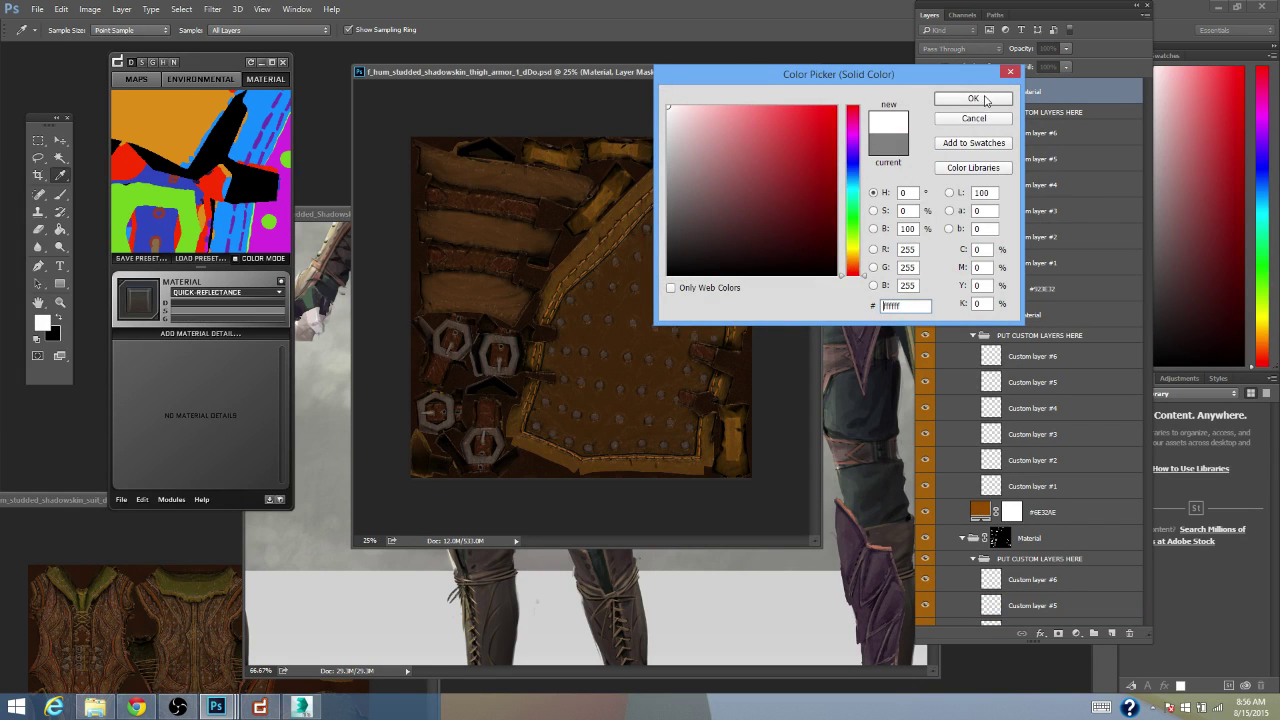
click(973, 99)
click(229, 313)
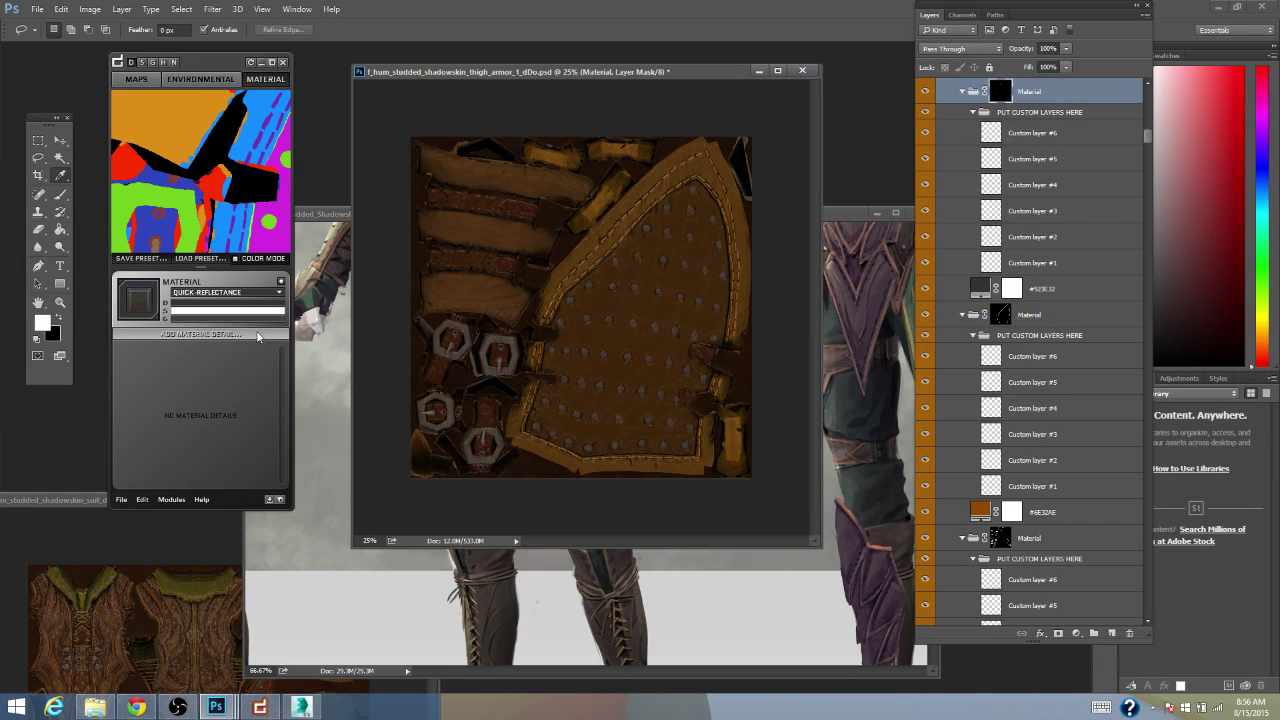
click(1001, 104)
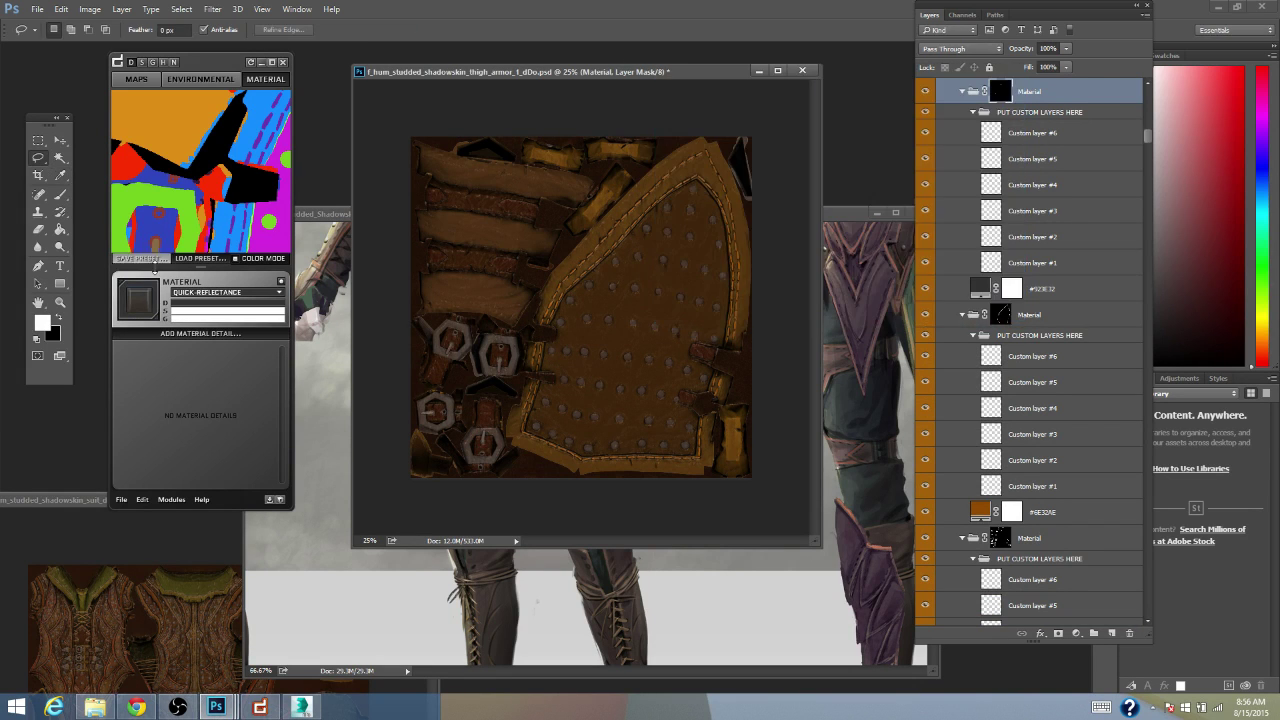
- Set the specular and gloss colours of the #866E46 material to ffffff
click(204, 314)
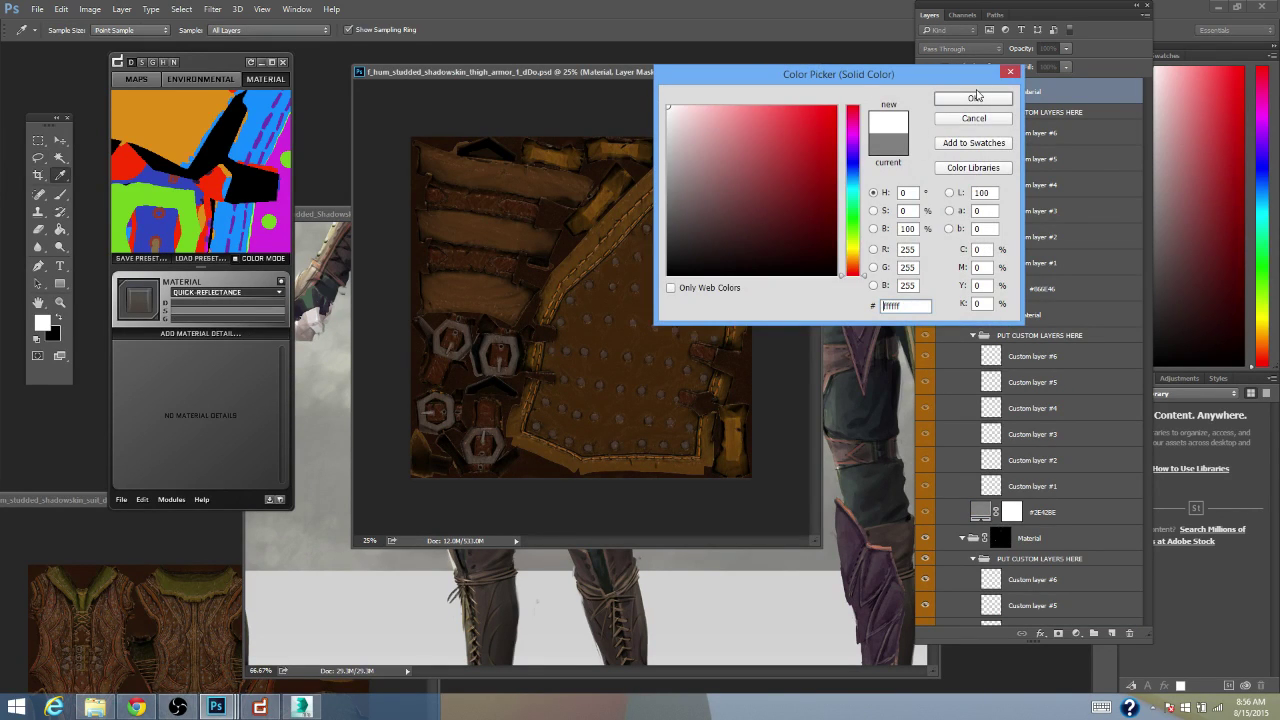
click(976, 97)
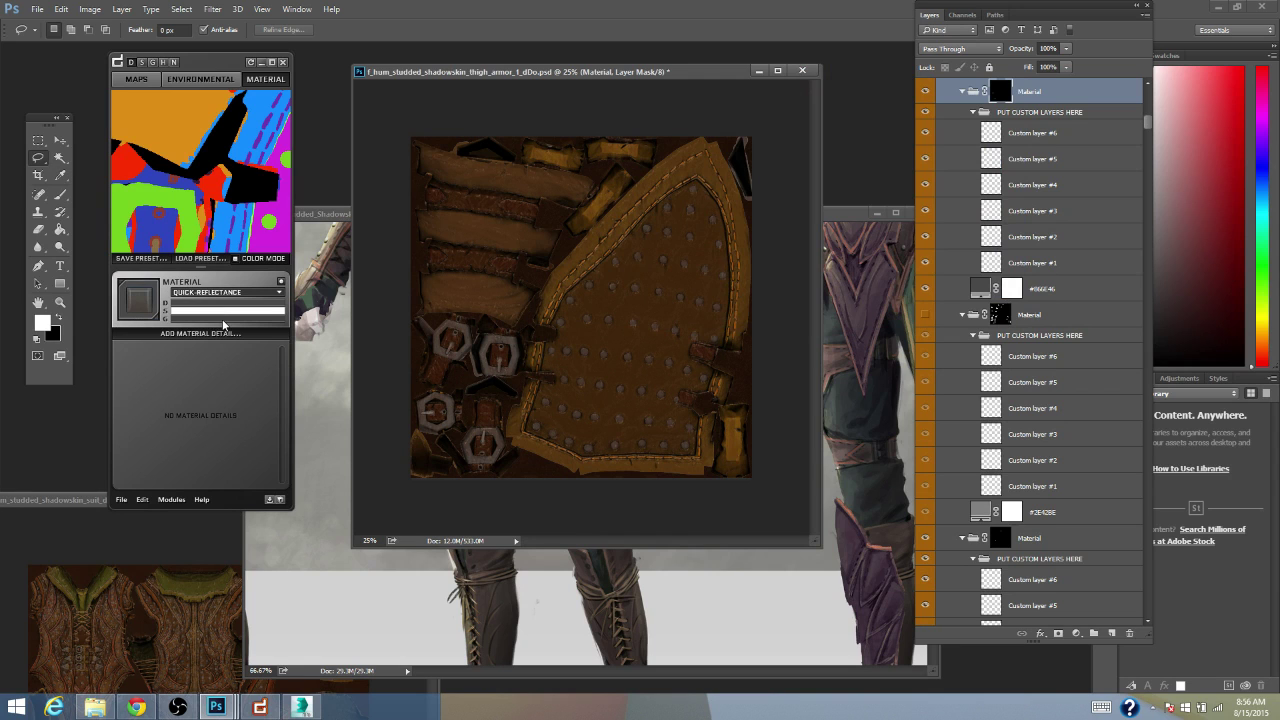
click(223, 320)
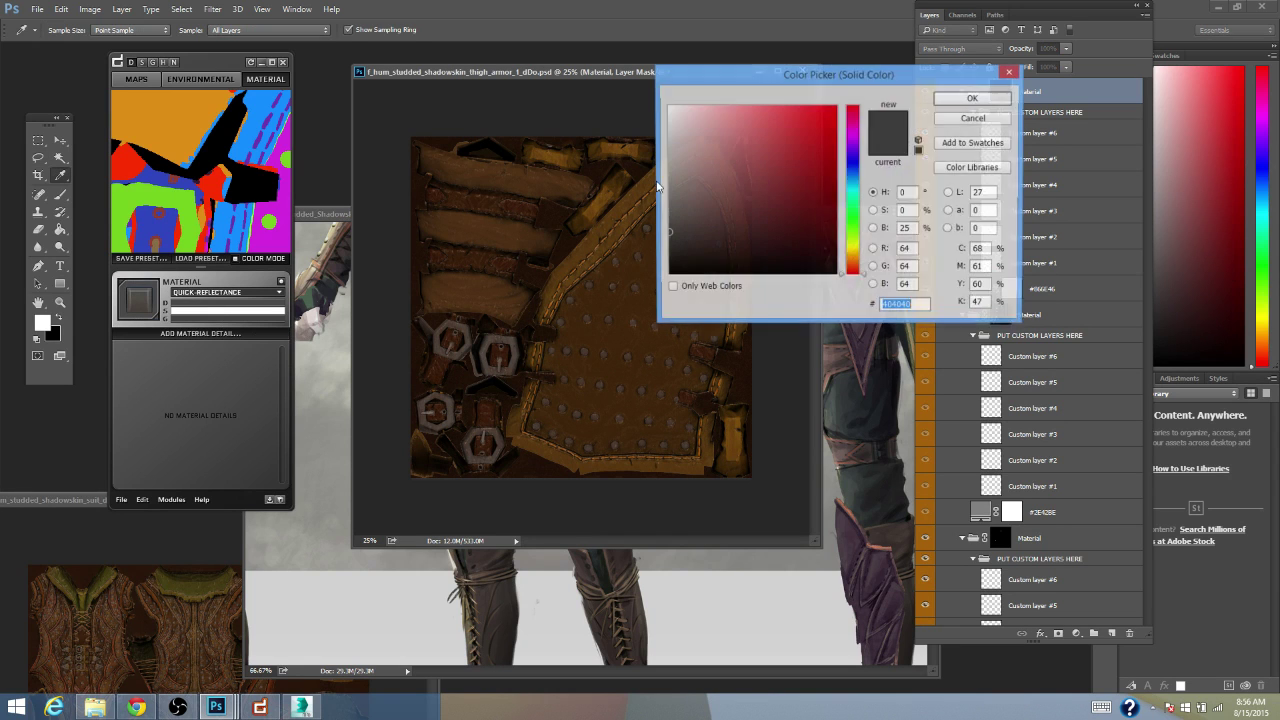
click(990, 100)
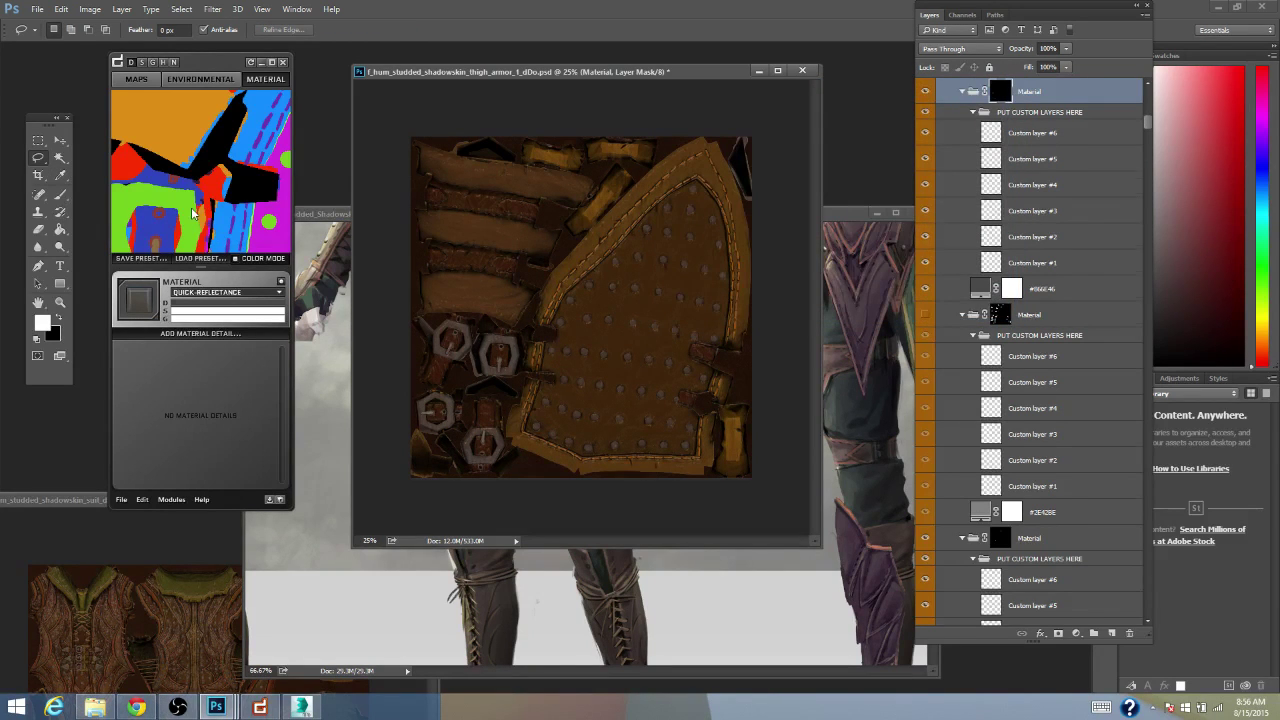
- Save the thigh armor dDo document and export its checked maps
click(160, 225)
click(175, 198)
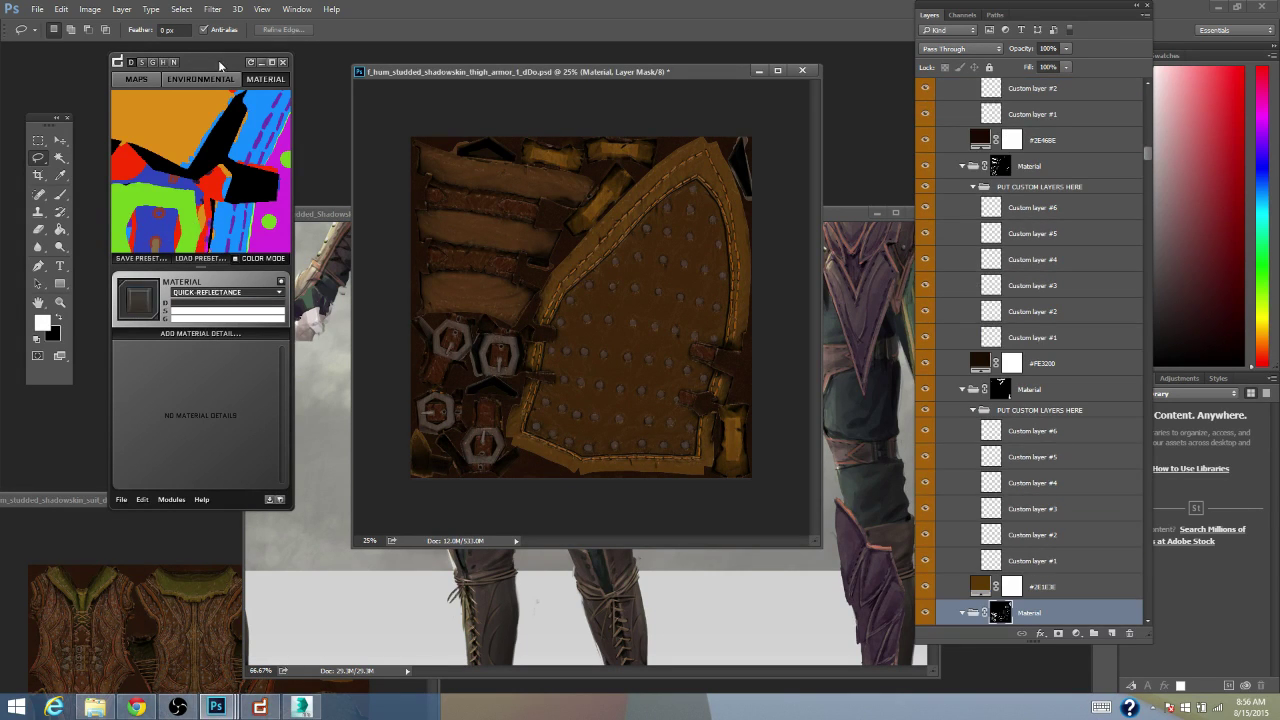
drag(220, 65, 234, 49)
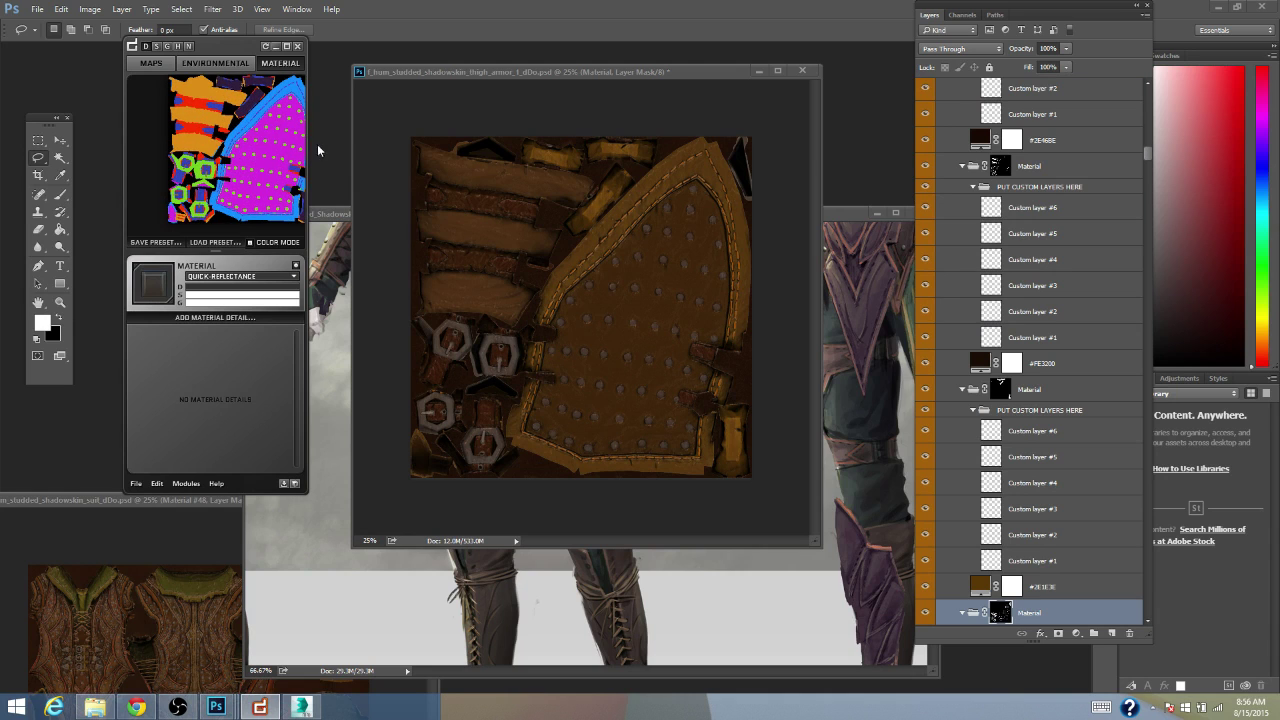
drag(490, 70, 504, 64)
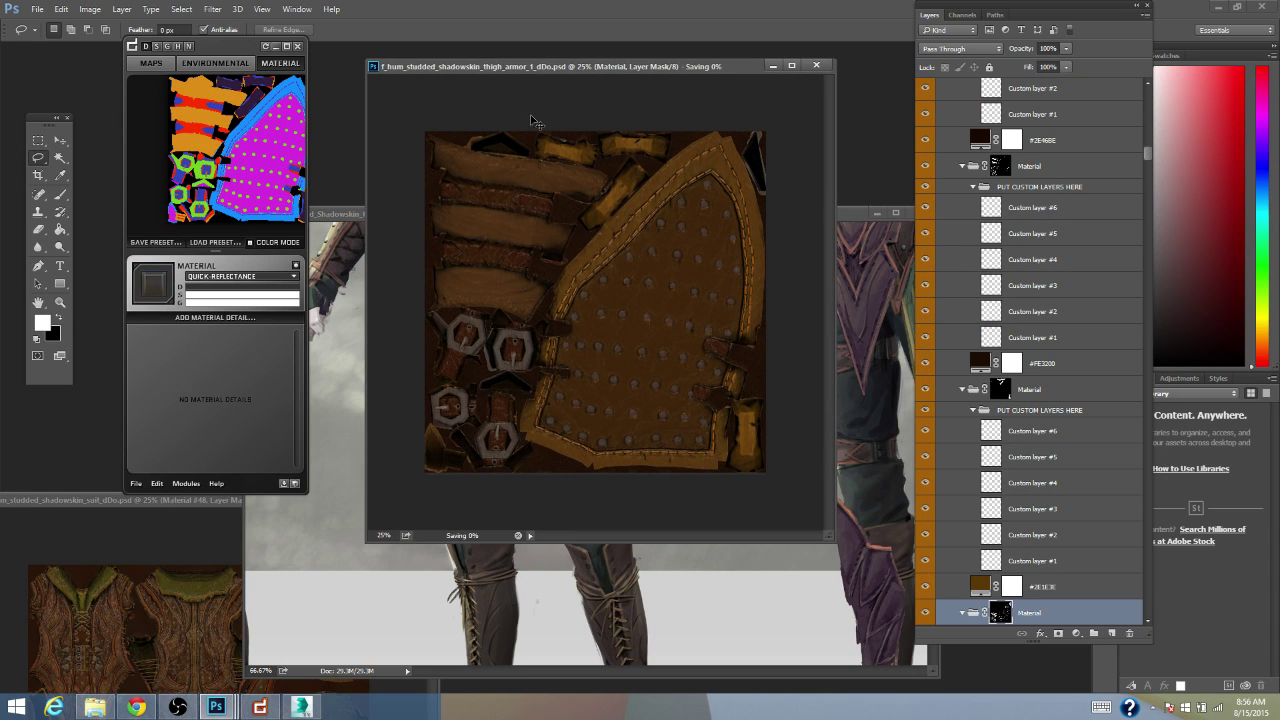
click(156, 46)
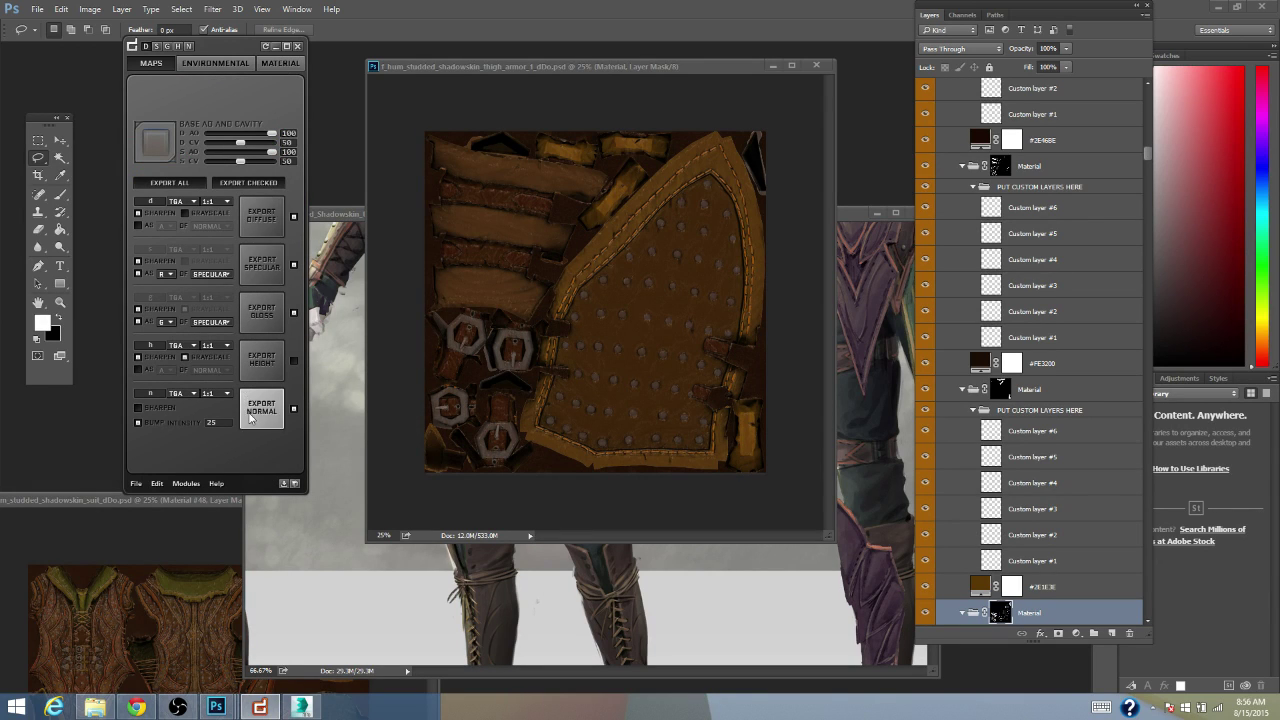
click(243, 185)
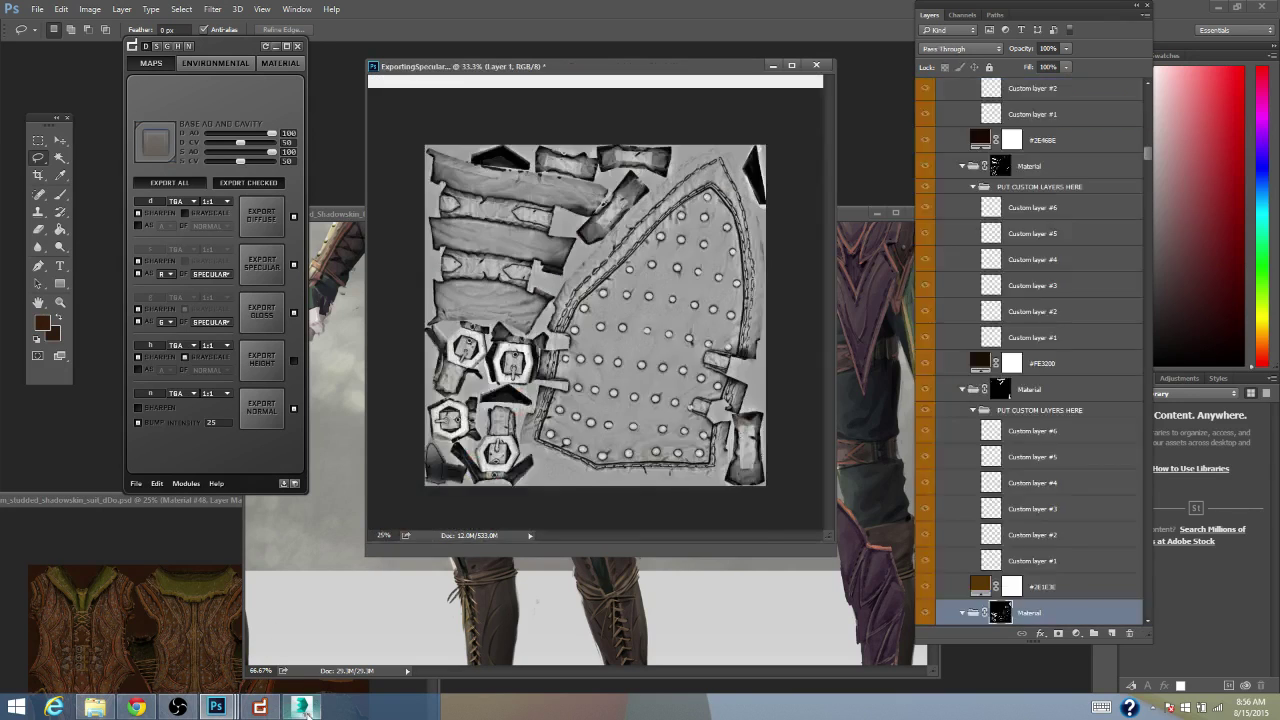
mouse_move(303, 708)
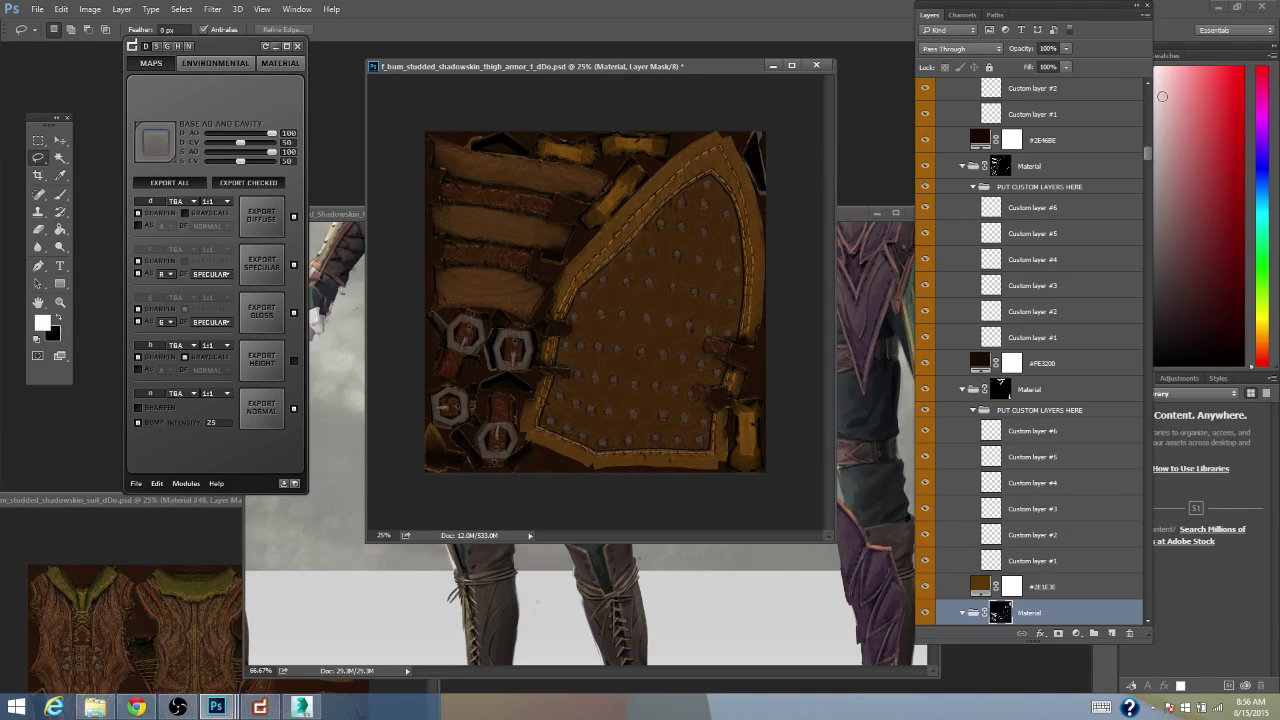
- Set the specular and gloss colours of the black-coded #000000 material to 000000
drag(1151, 153, 1151, 88)
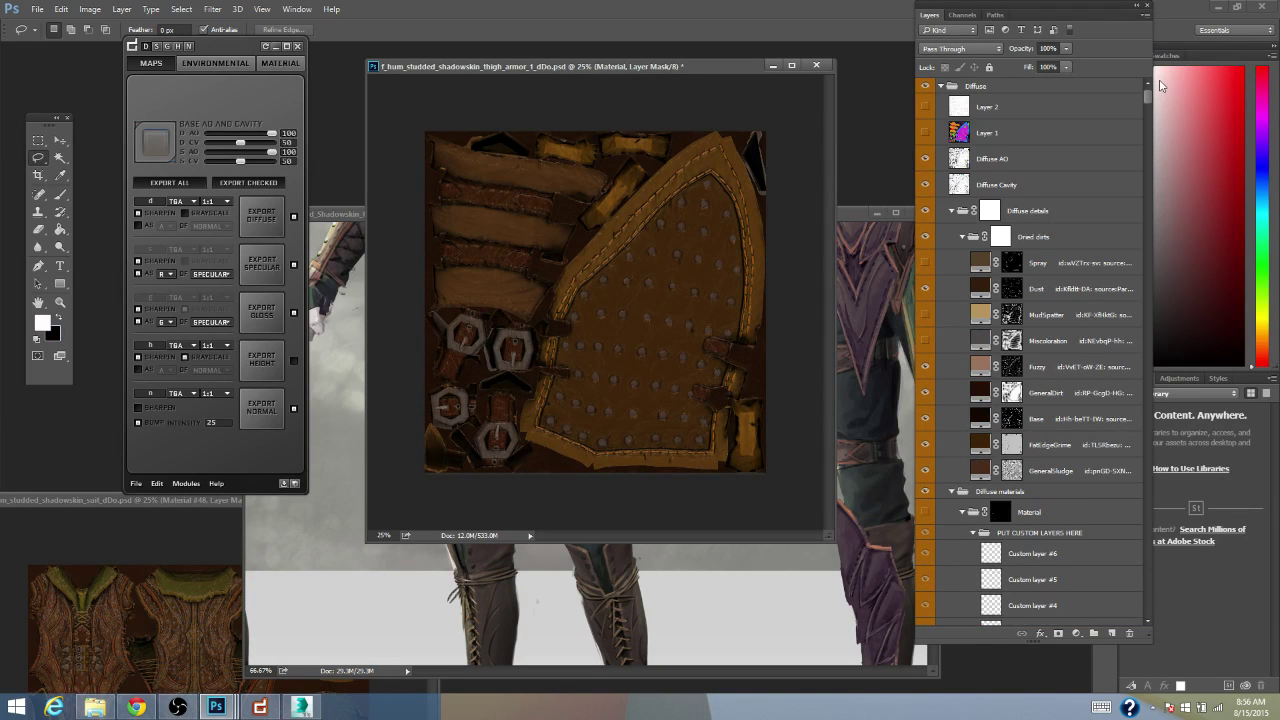
click(279, 63)
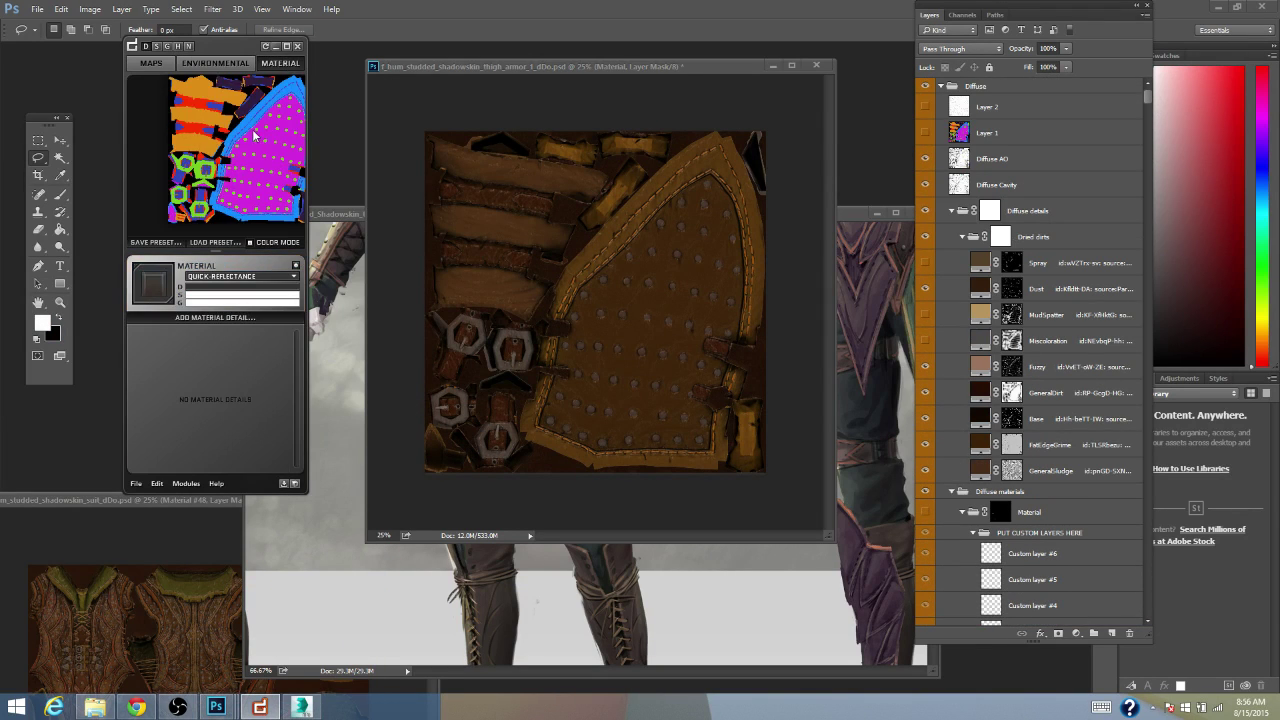
click(229, 113)
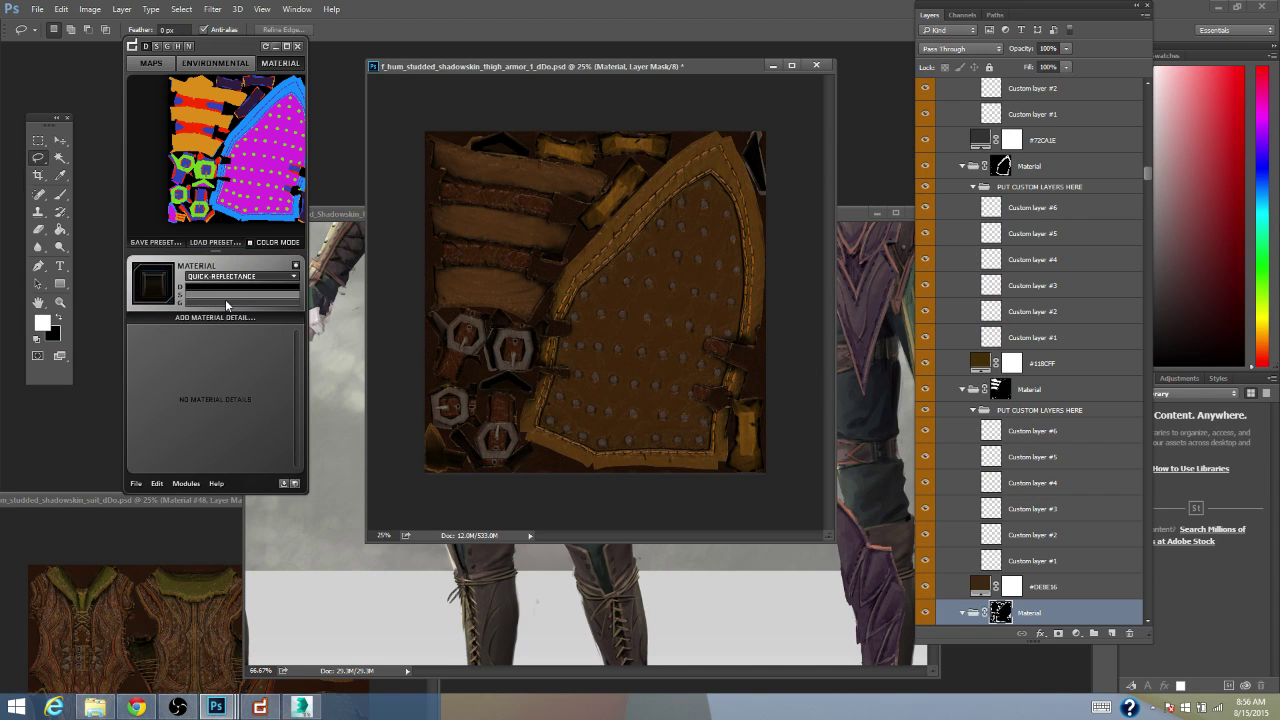
click(226, 295)
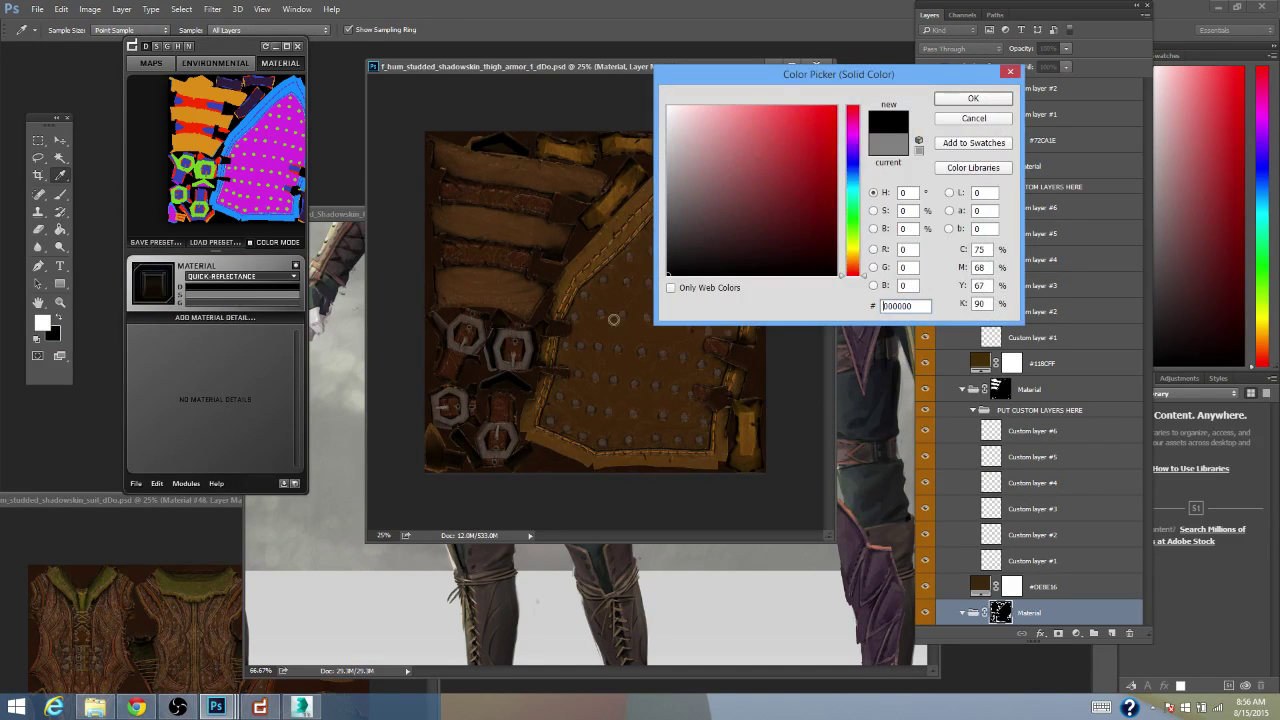
click(970, 119)
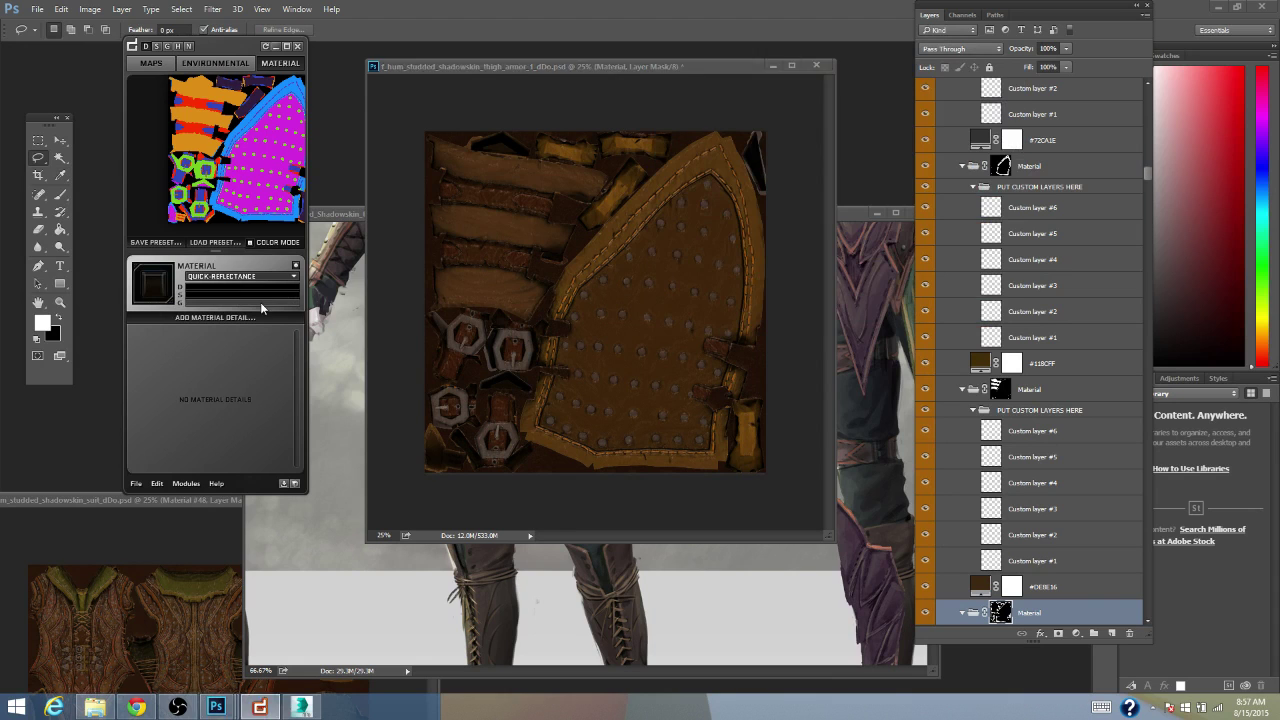
click(260, 300)
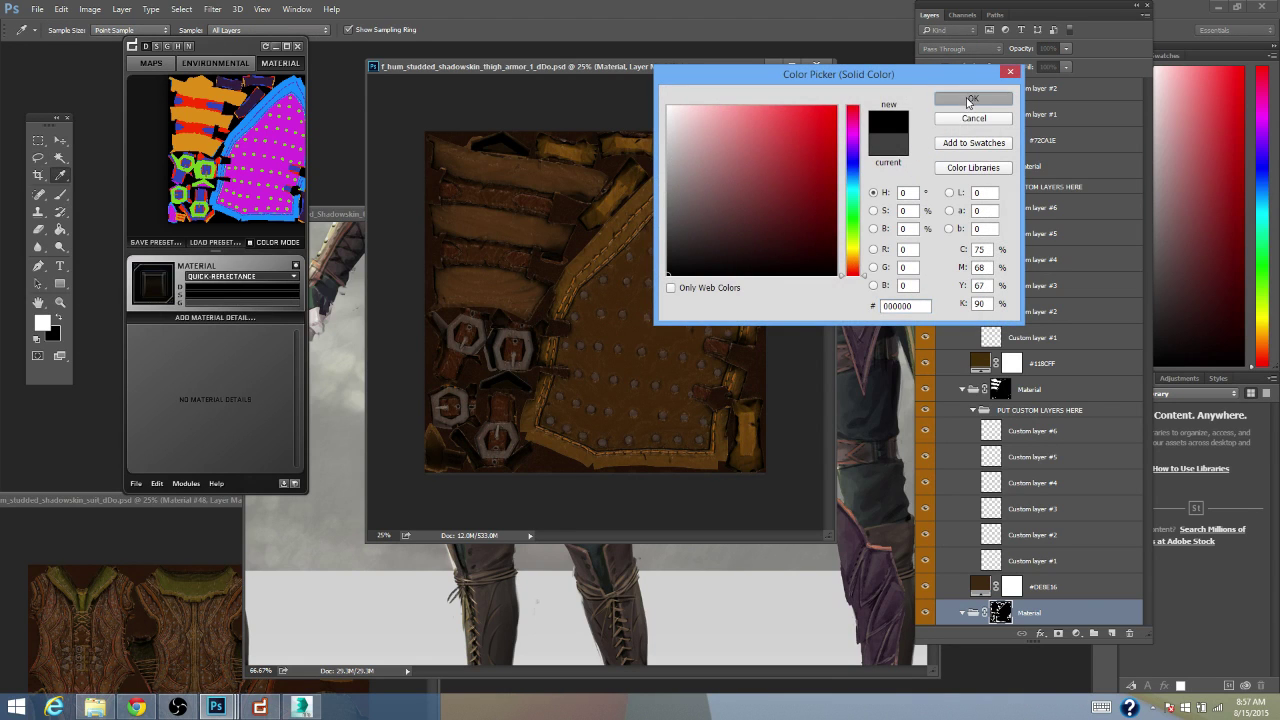
click(970, 98)
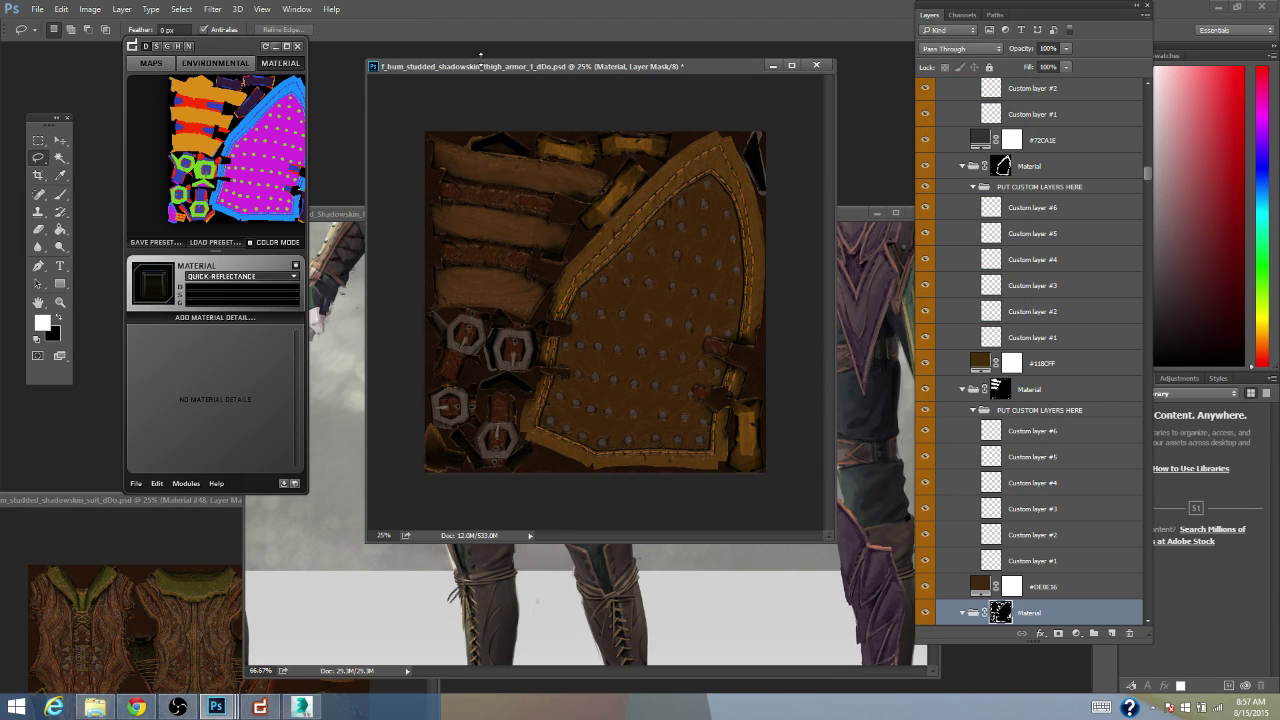
- Save the document with the black material changes and re-export the checked maps from dDo
drag(481, 66, 476, 68)
key(ctrl+s)
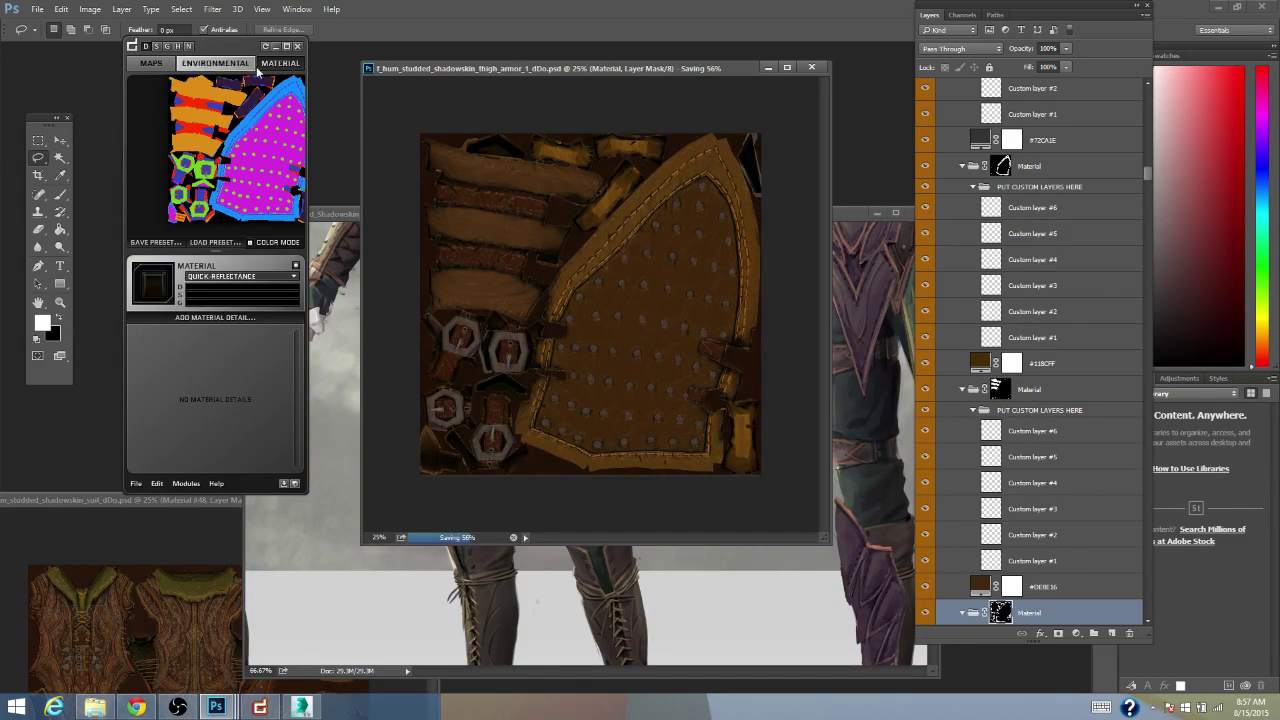
click(151, 63)
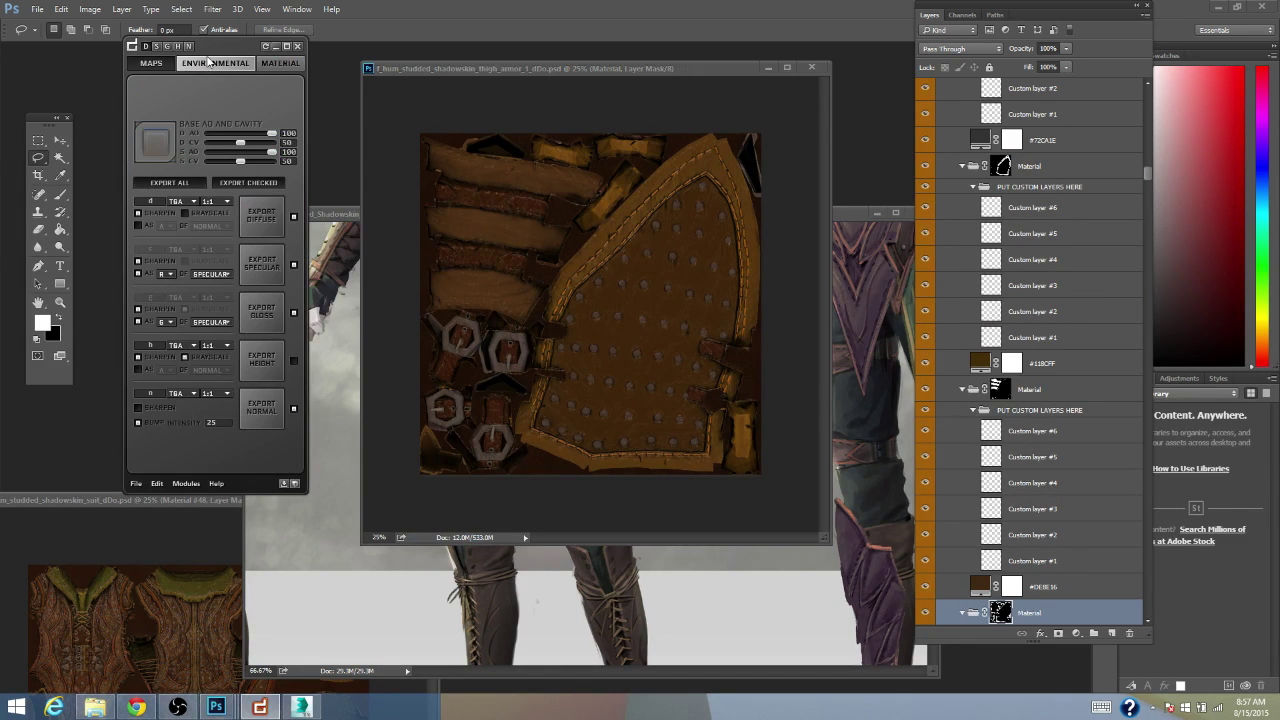
click(268, 184)
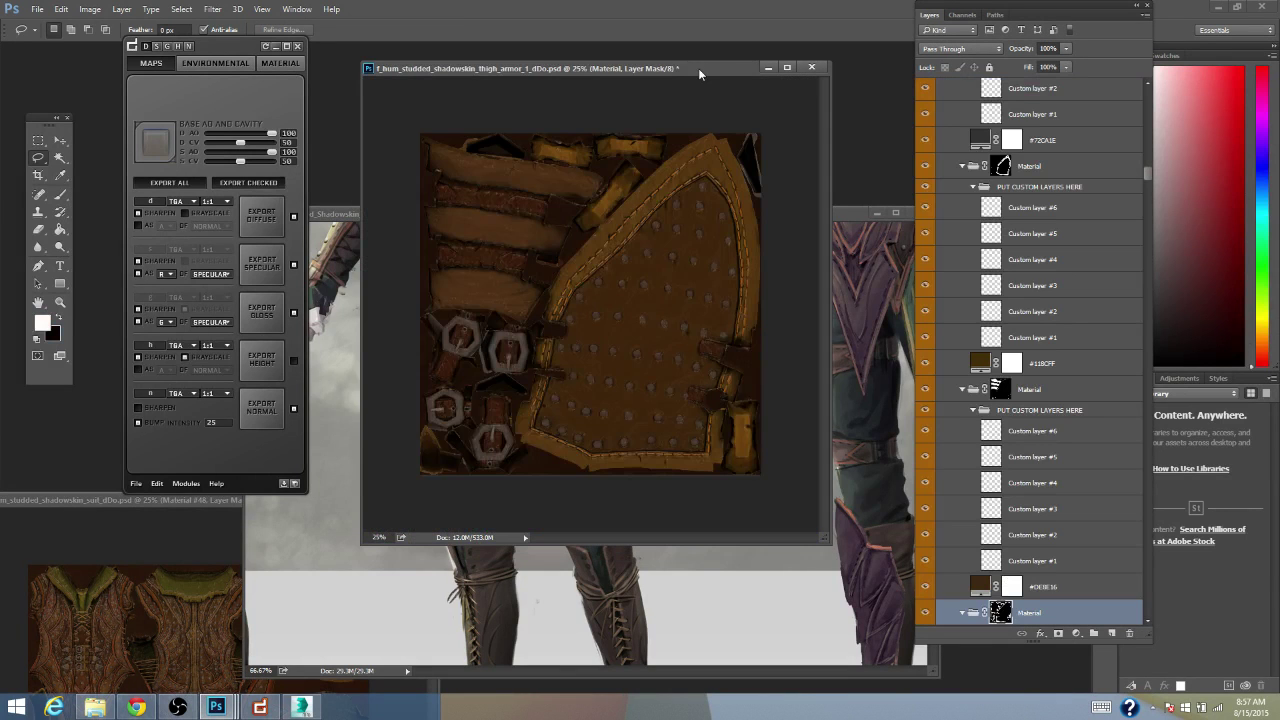
- Switch to 3ds Max, examine the exported thigh armor texture against the rest of the outfit, and clear the selection
click(292, 708)
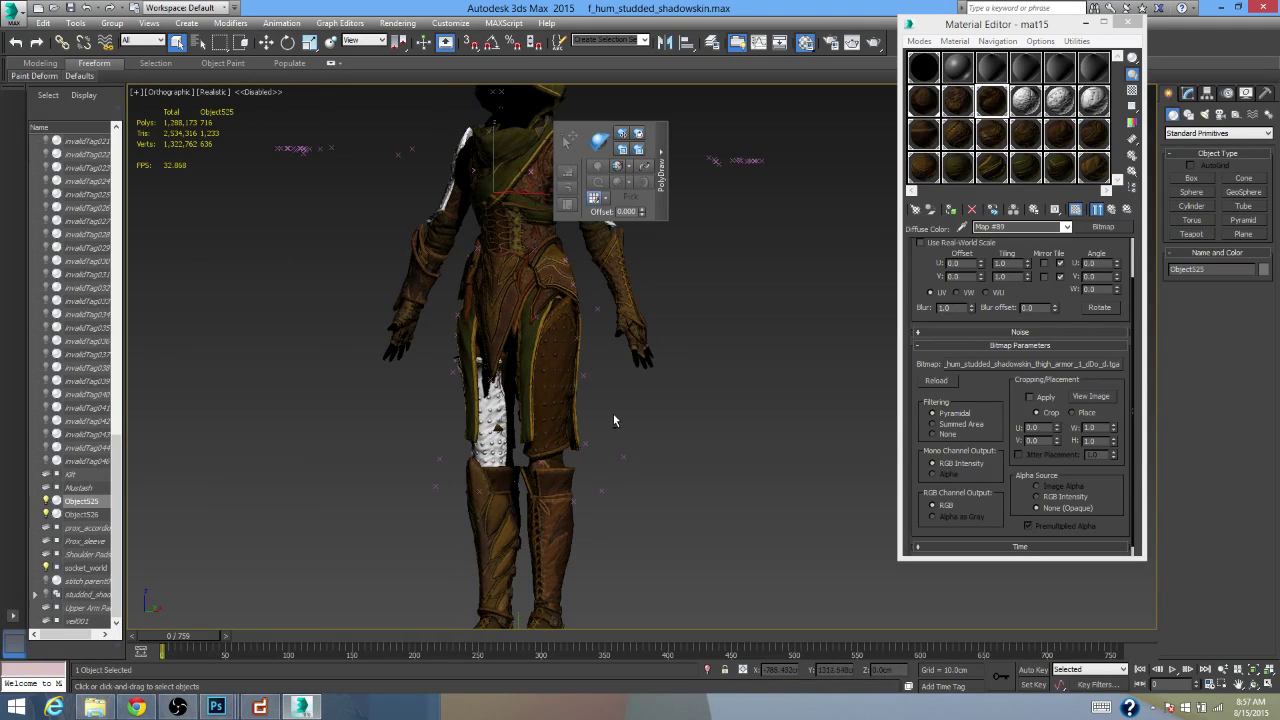
scroll(620, 416, up, 4)
drag(626, 408, 575, 395)
scroll(576, 417, down, 5)
scroll(552, 418, up, 4)
scroll(594, 412, down, 4)
scroll(580, 417, up, 4)
scroll(559, 386, up, 2)
scroll(552, 404, down, 4)
scroll(556, 411, up, 3)
scroll(577, 405, up, 2)
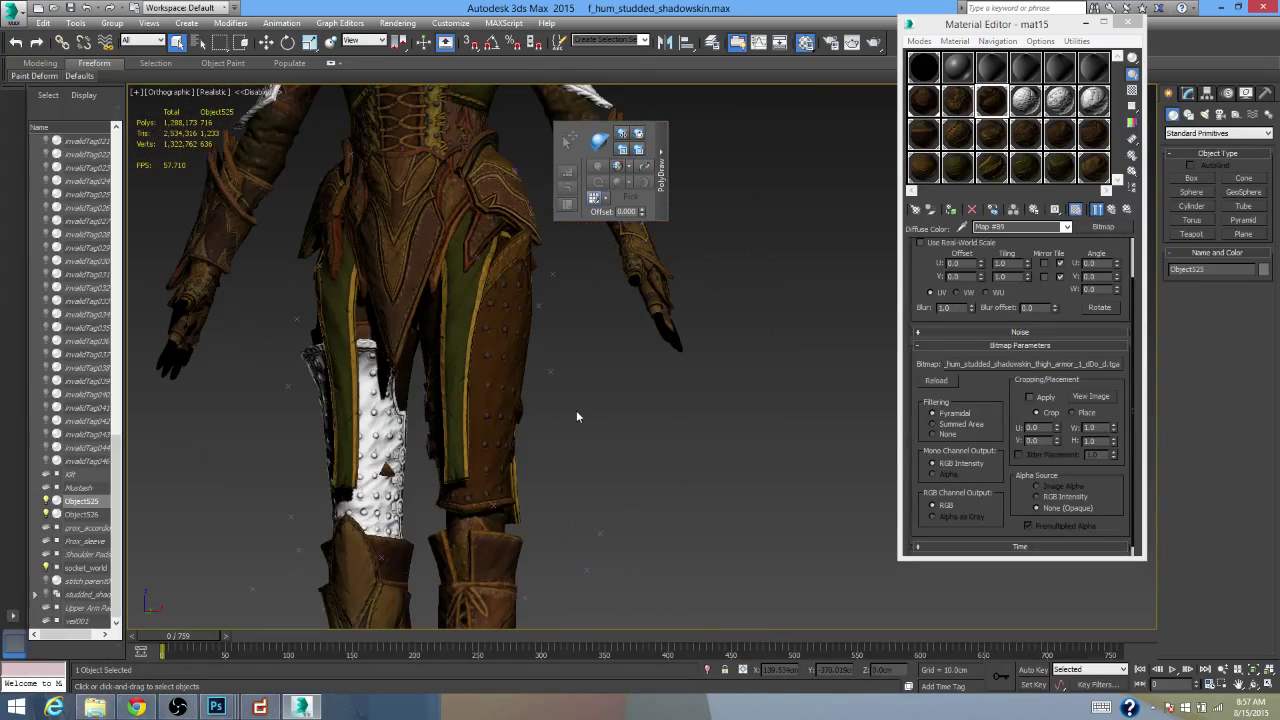
scroll(561, 433, down, 5)
scroll(596, 430, up, 3)
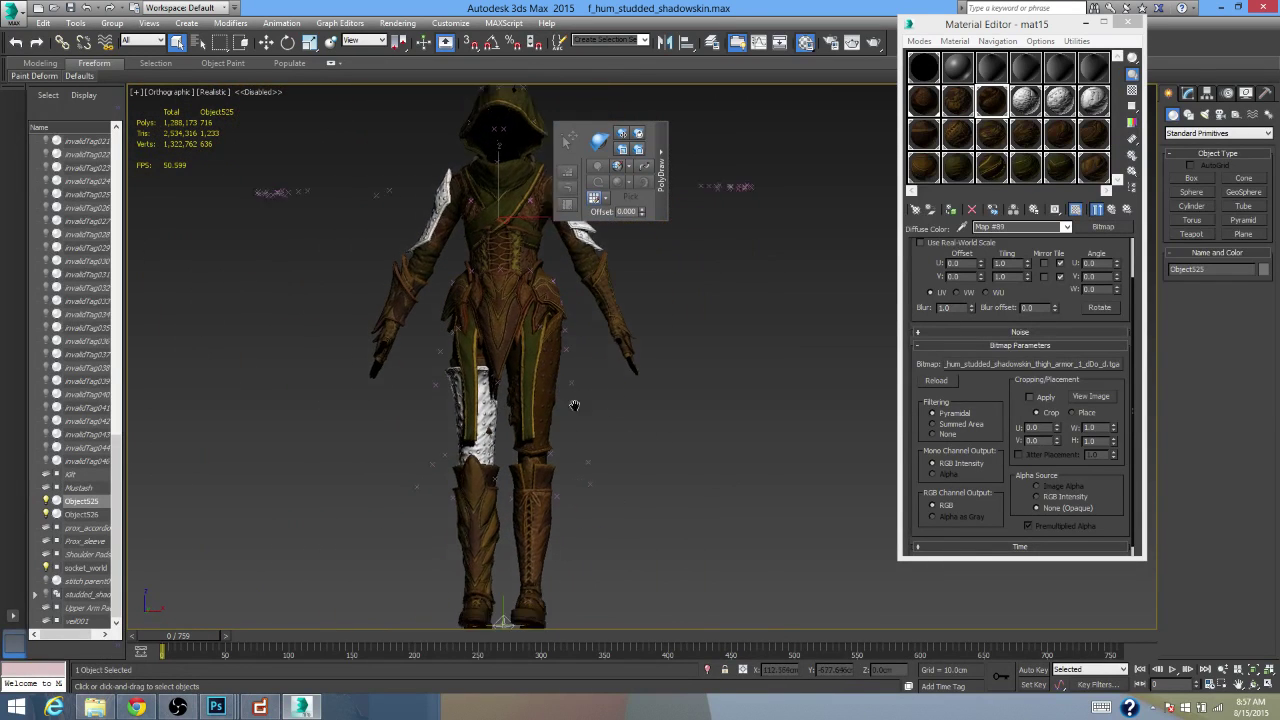
scroll(583, 402, down, 4)
scroll(590, 410, up, 3)
drag(600, 406, 586, 409)
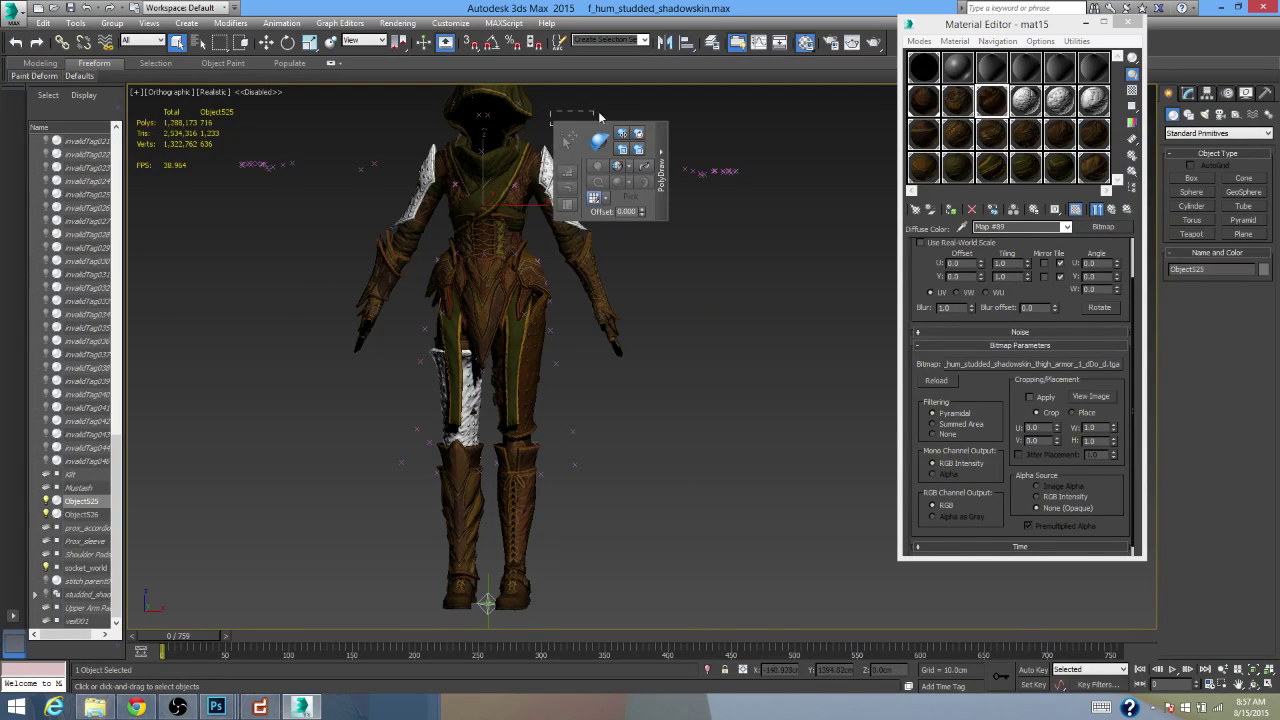
click(625, 130)
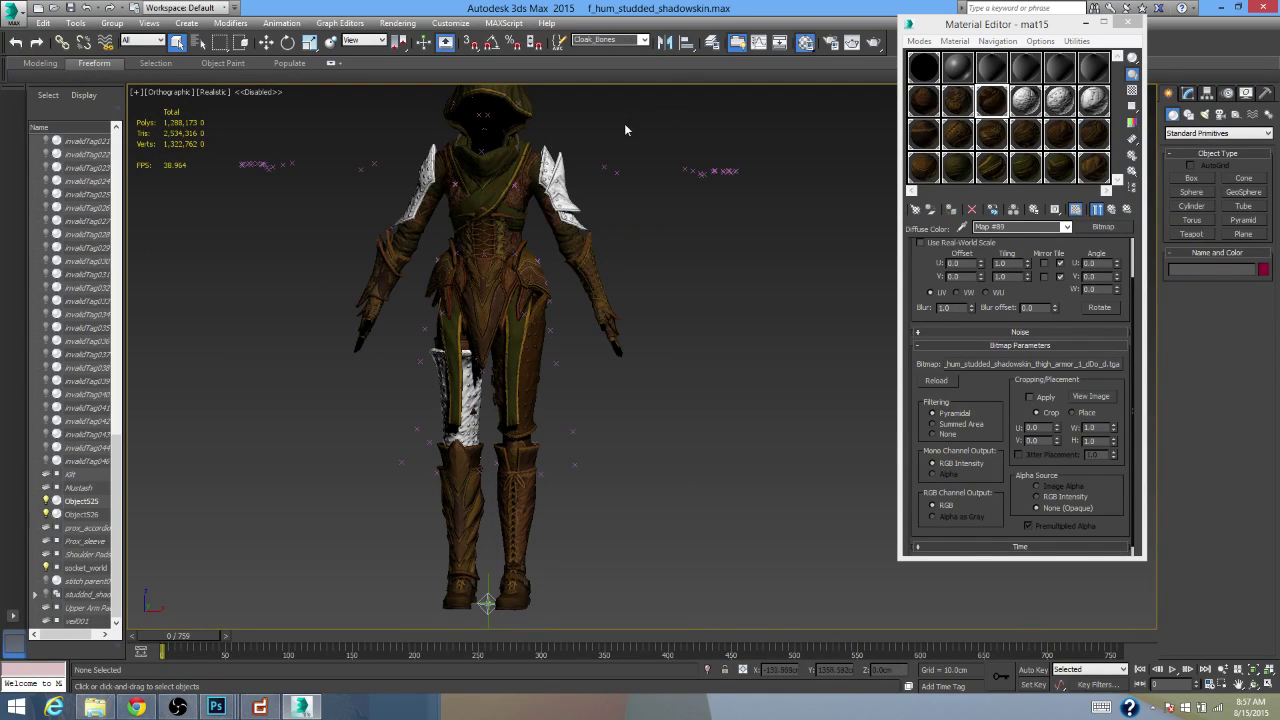
click(520, 347)
- Switch to the thigh armor document in Photoshop and set the diffuse colour of the purple-coded studded leather material to 240f03
click(252, 712)
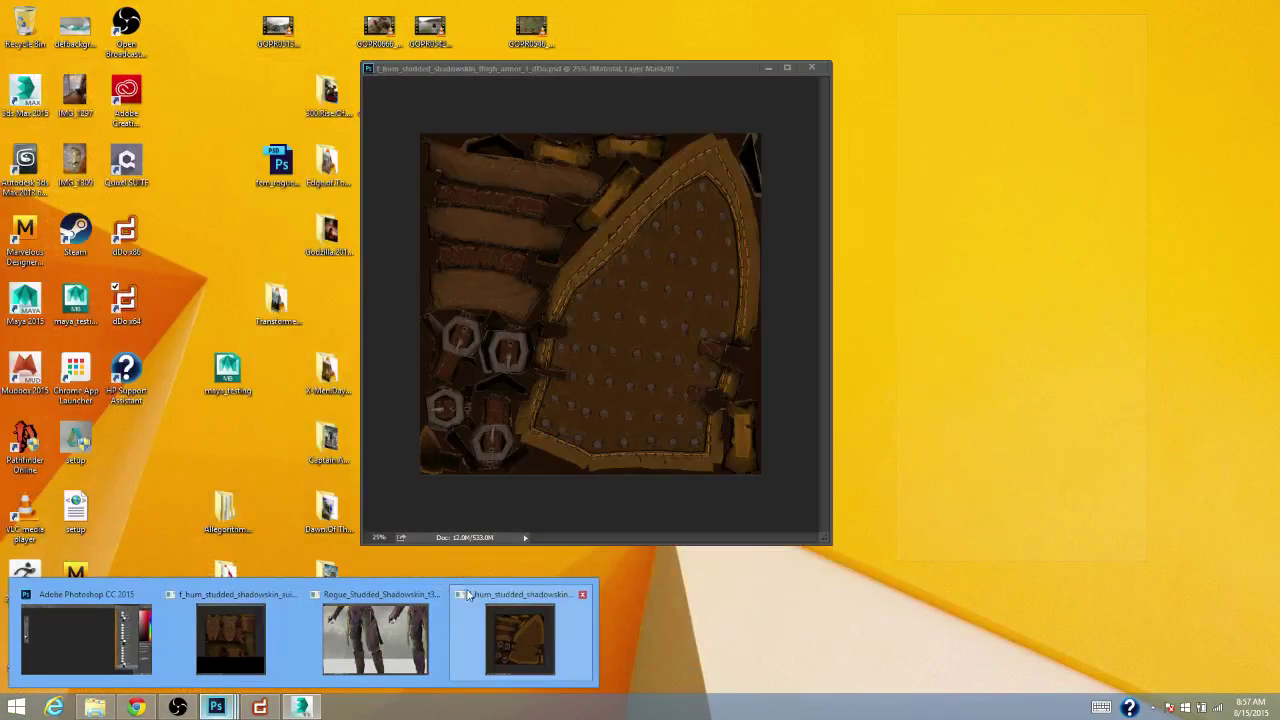
click(466, 597)
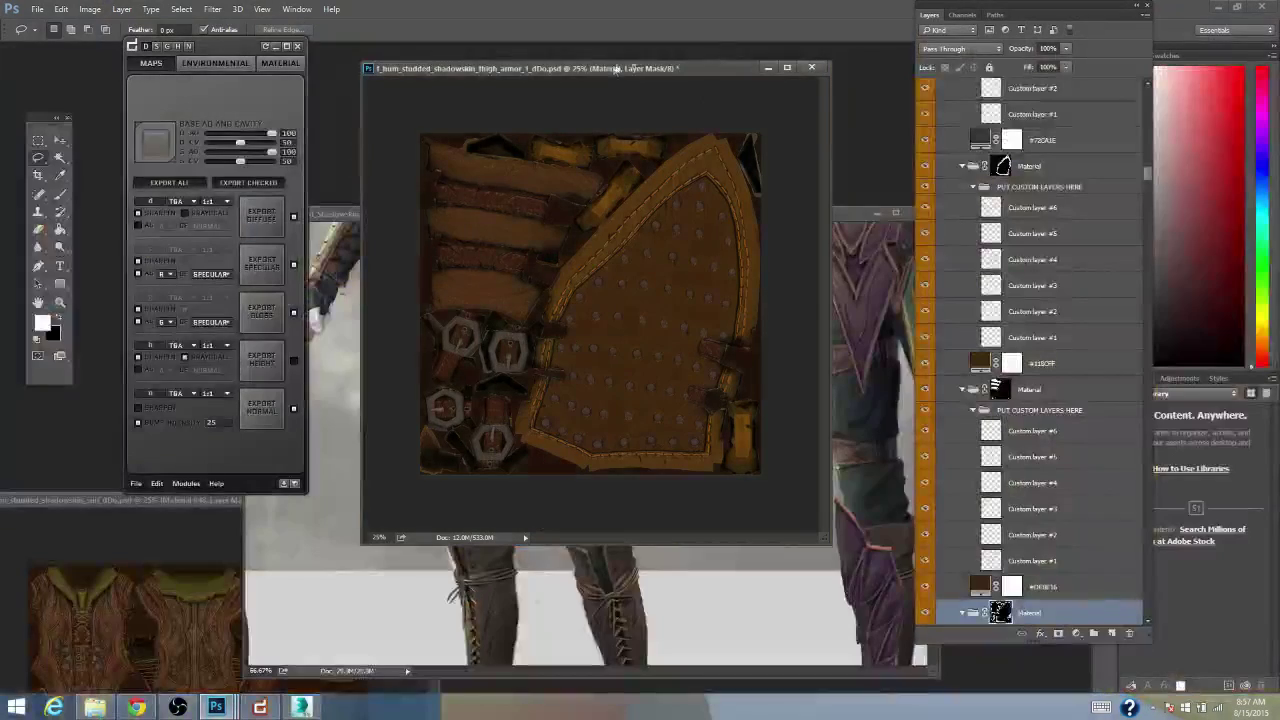
click(250, 64)
click(283, 64)
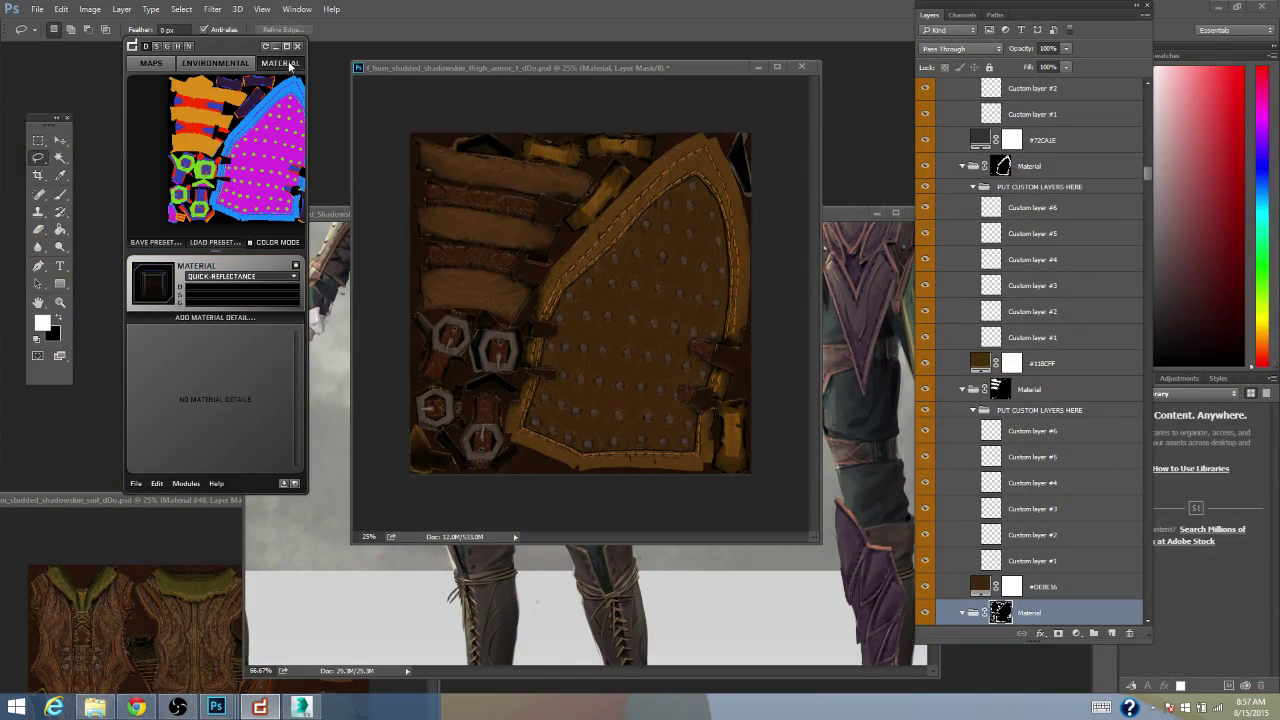
click(249, 165)
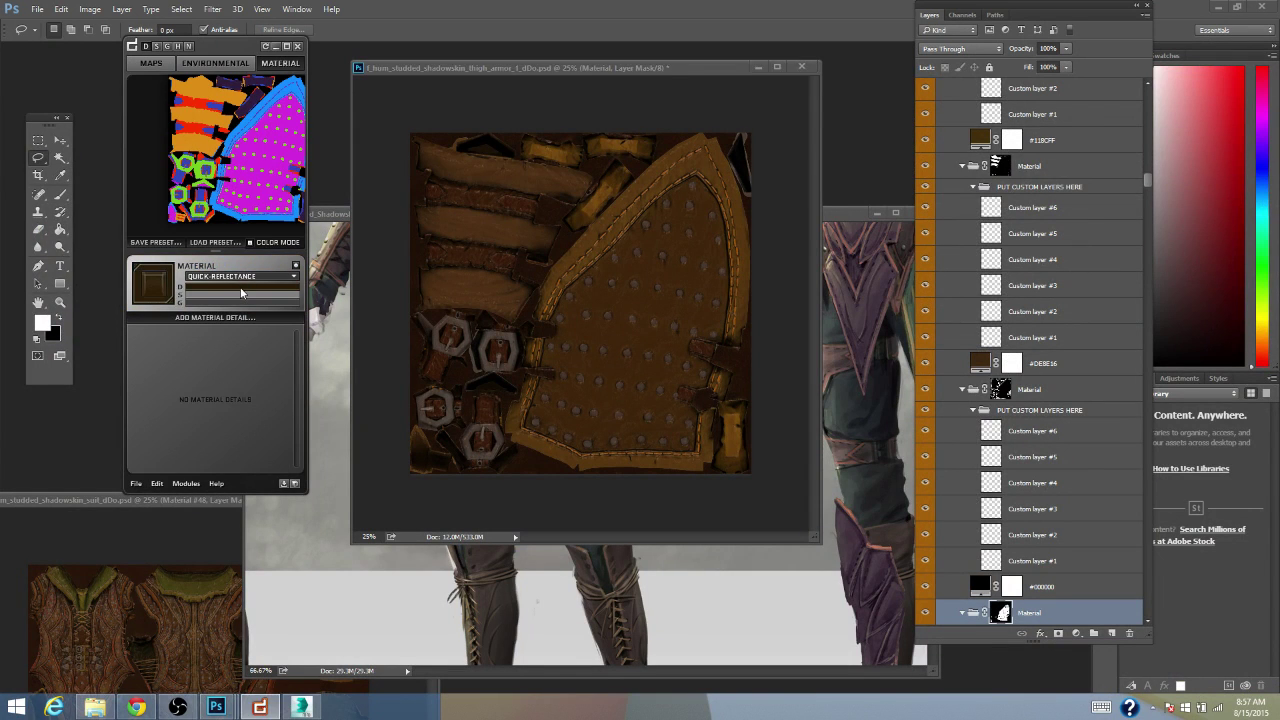
drag(861, 260, 857, 270)
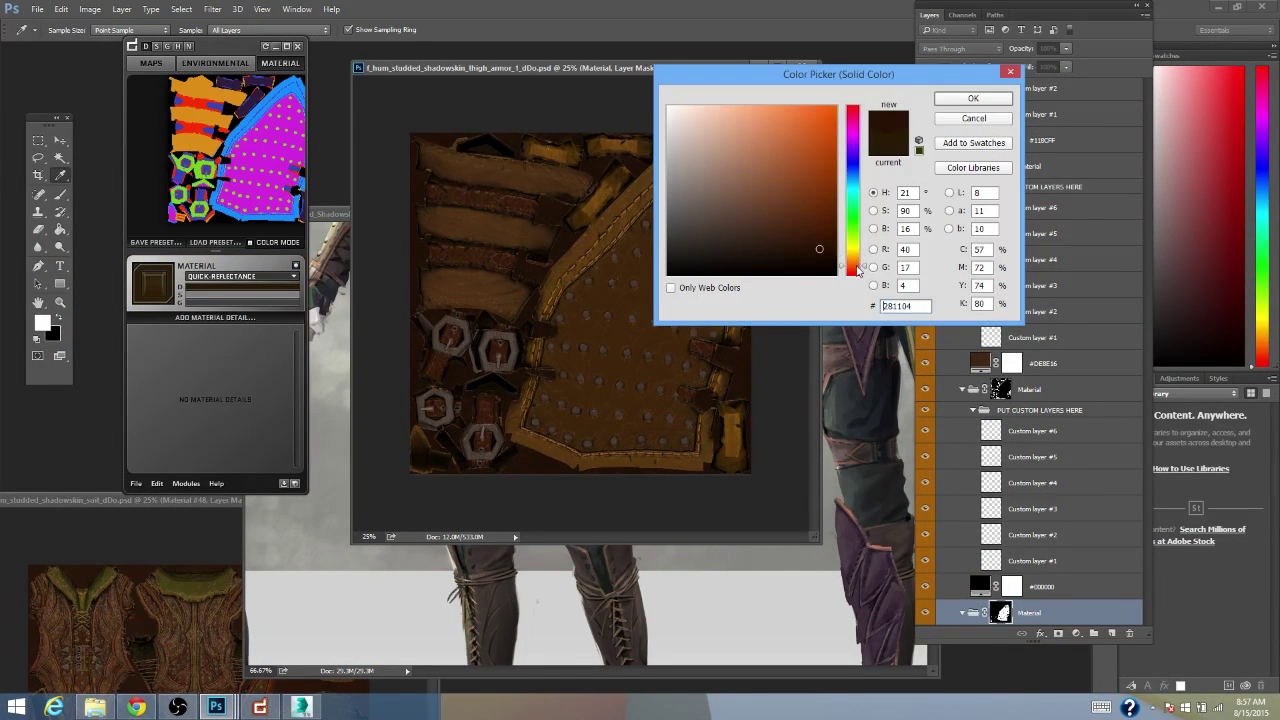
drag(810, 74, 876, 46)
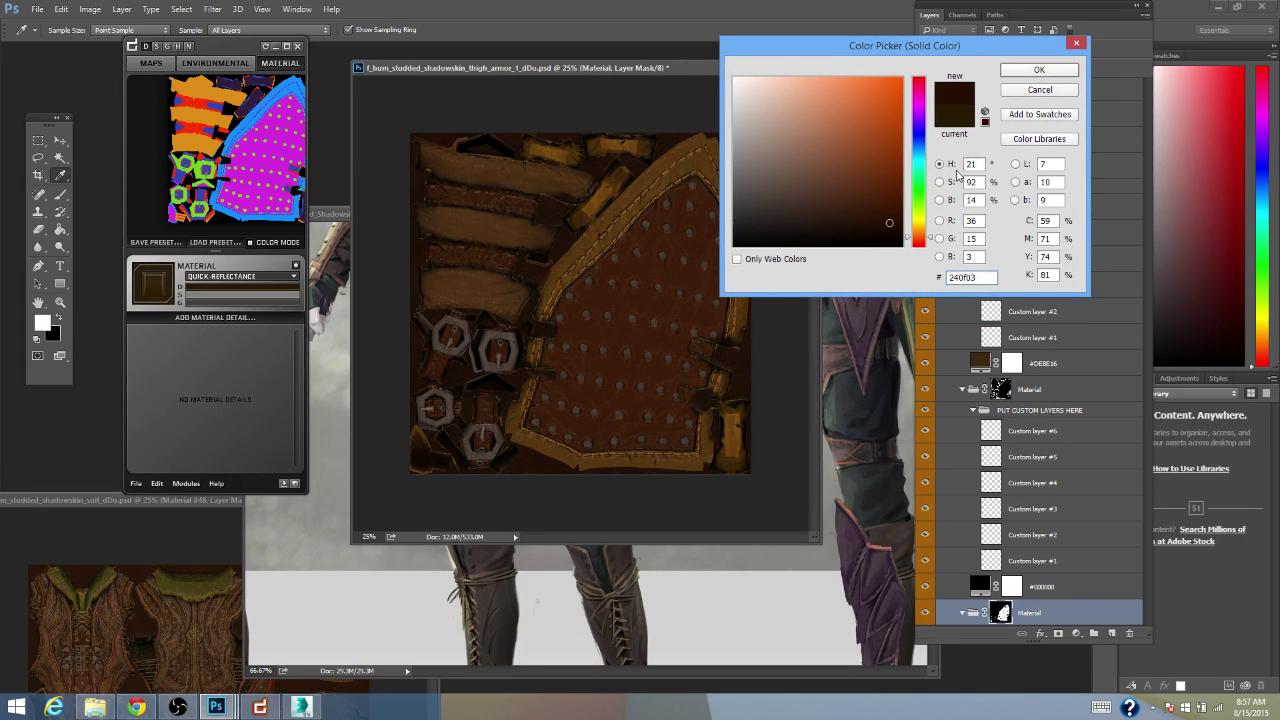
click(1040, 71)
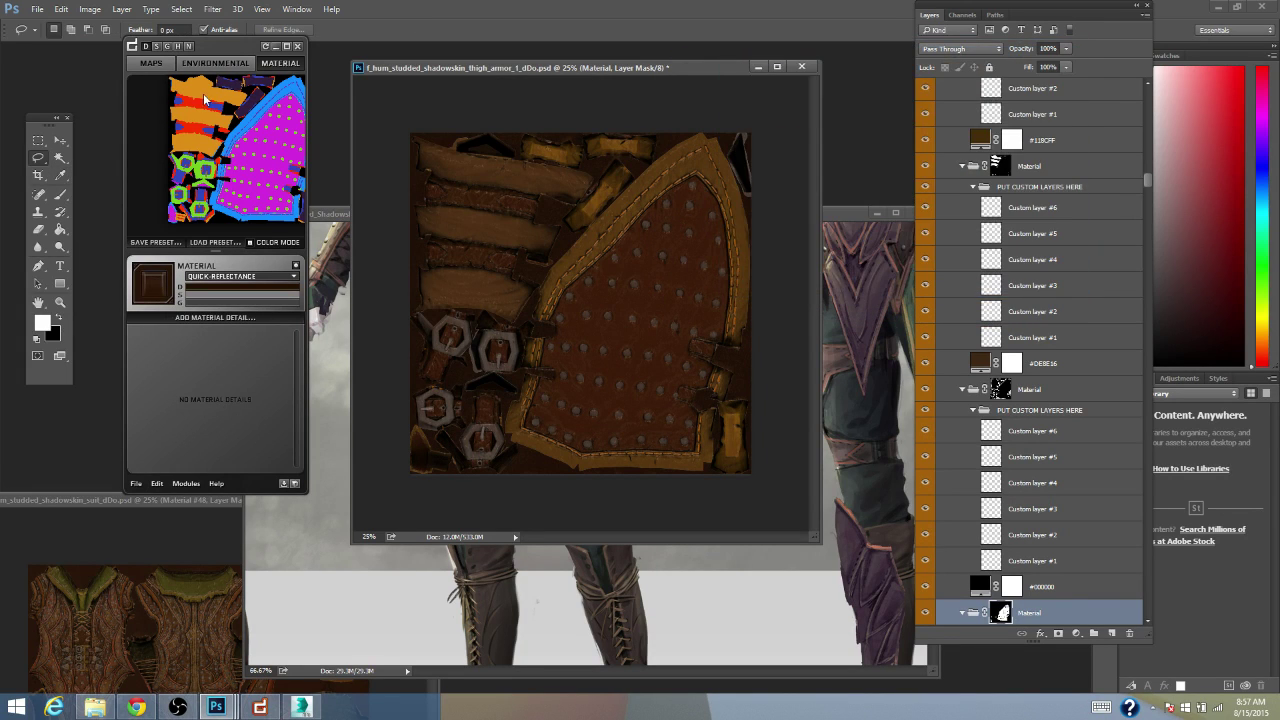
- Export the thigh armor's diffuse map and compare the recoloured studded panel with the outfit in 3ds Max
click(151, 63)
click(261, 218)
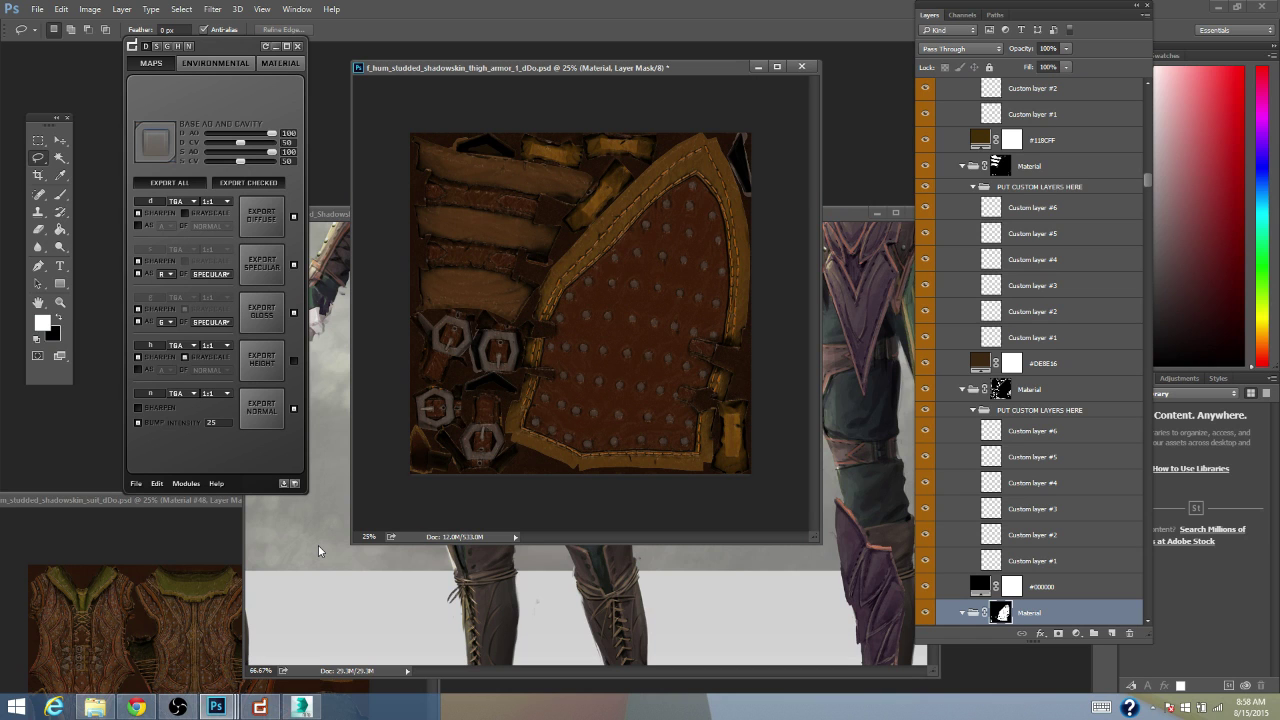
click(301, 707)
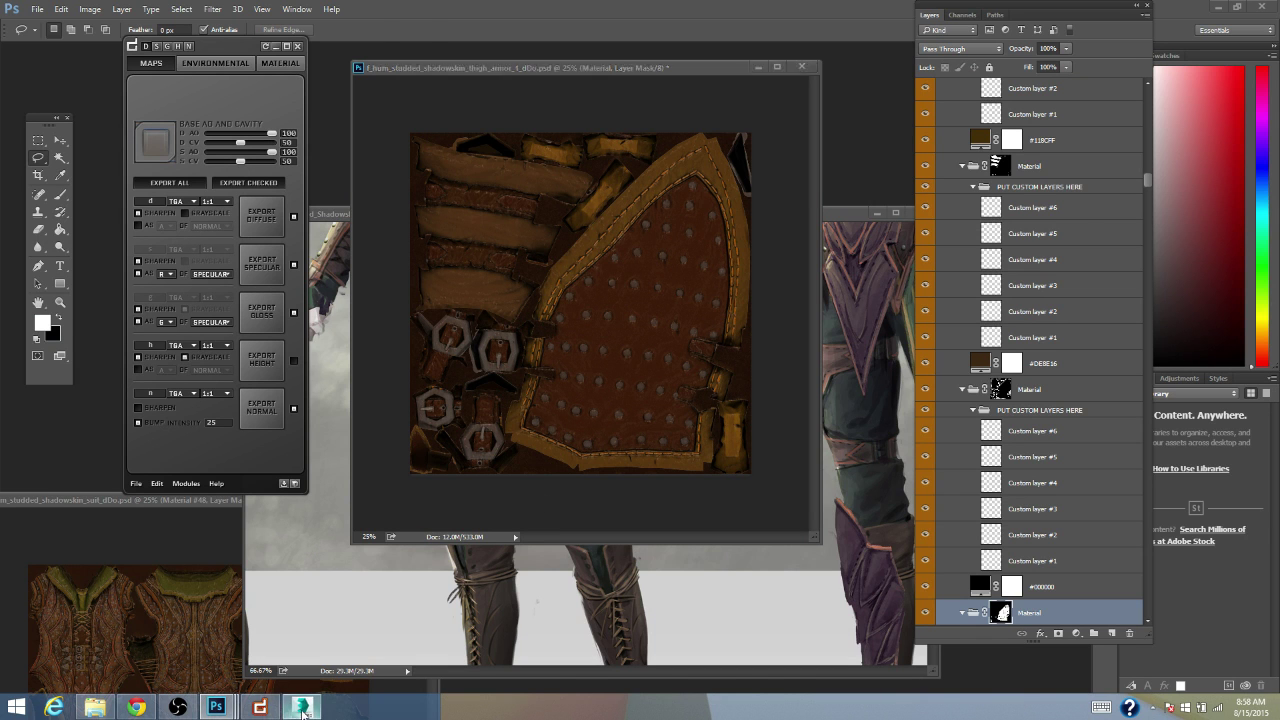
scroll(590, 422, up, 4)
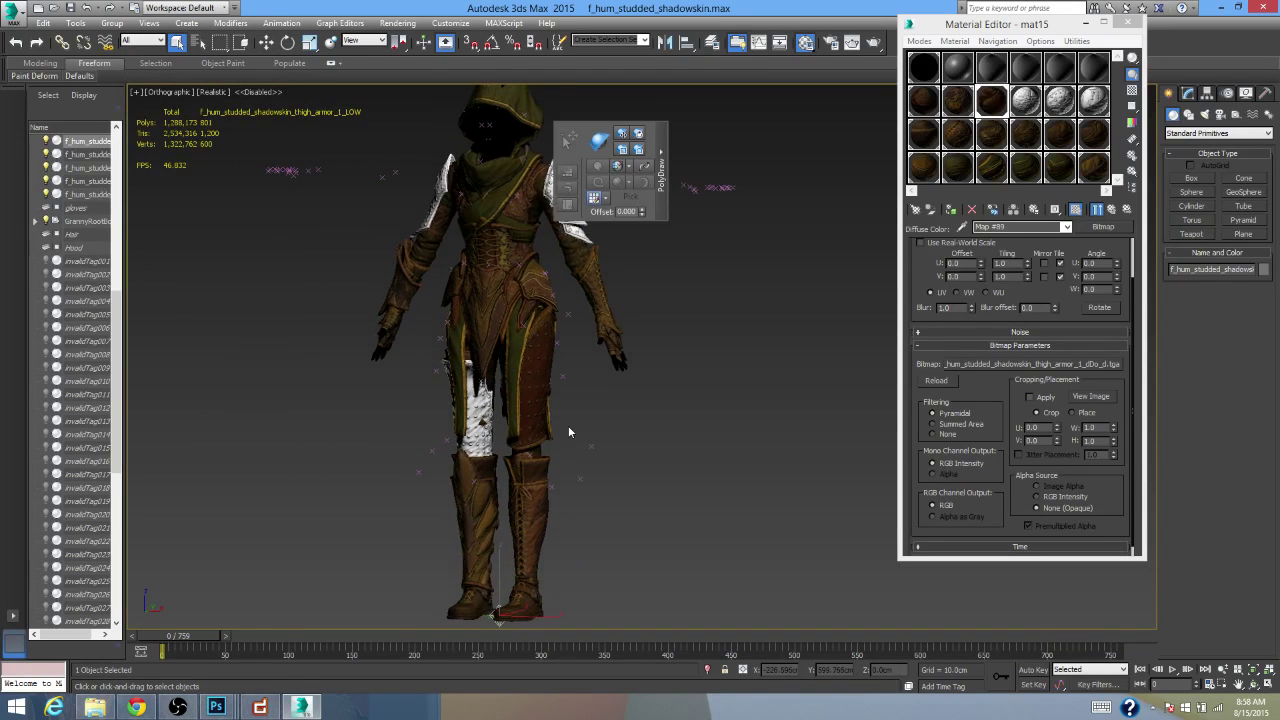
scroll(592, 428, down, 1)
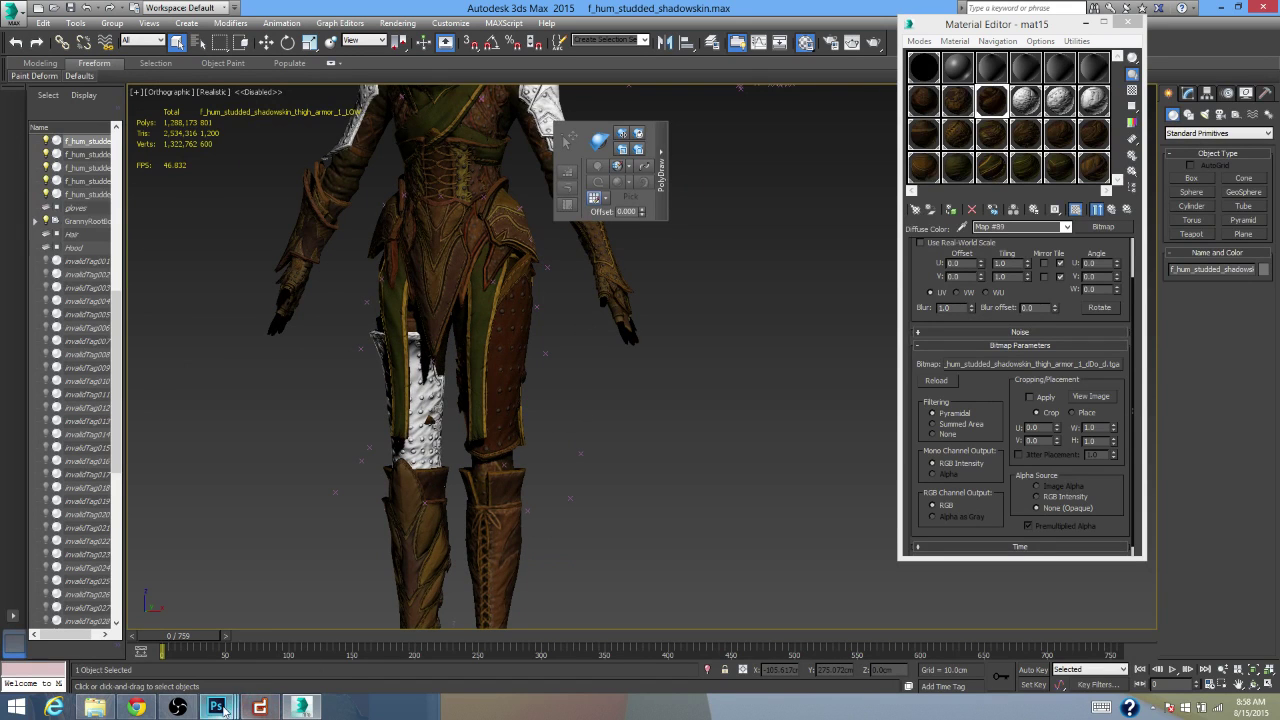
- Return to the thigh armor document and set the studded leather's diffuse colour to a lighter brown with 85% saturation and 19% brightness
mouse_move(255, 709)
click(476, 601)
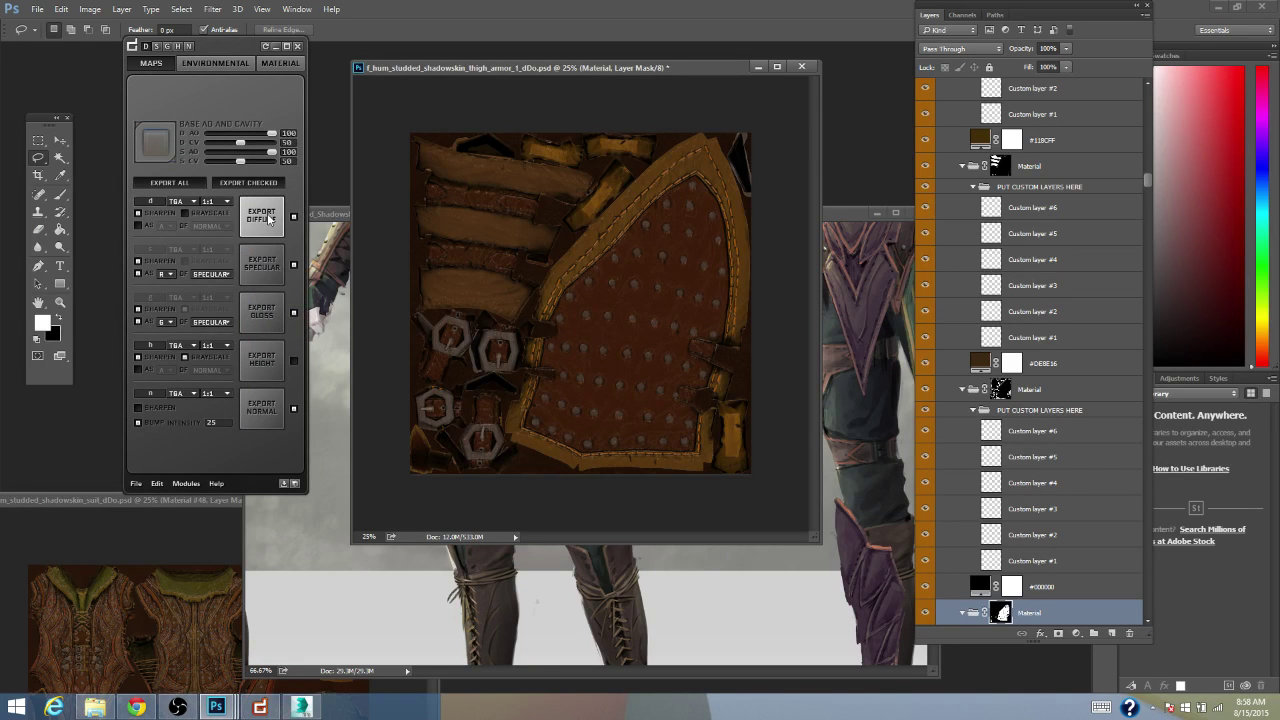
click(281, 63)
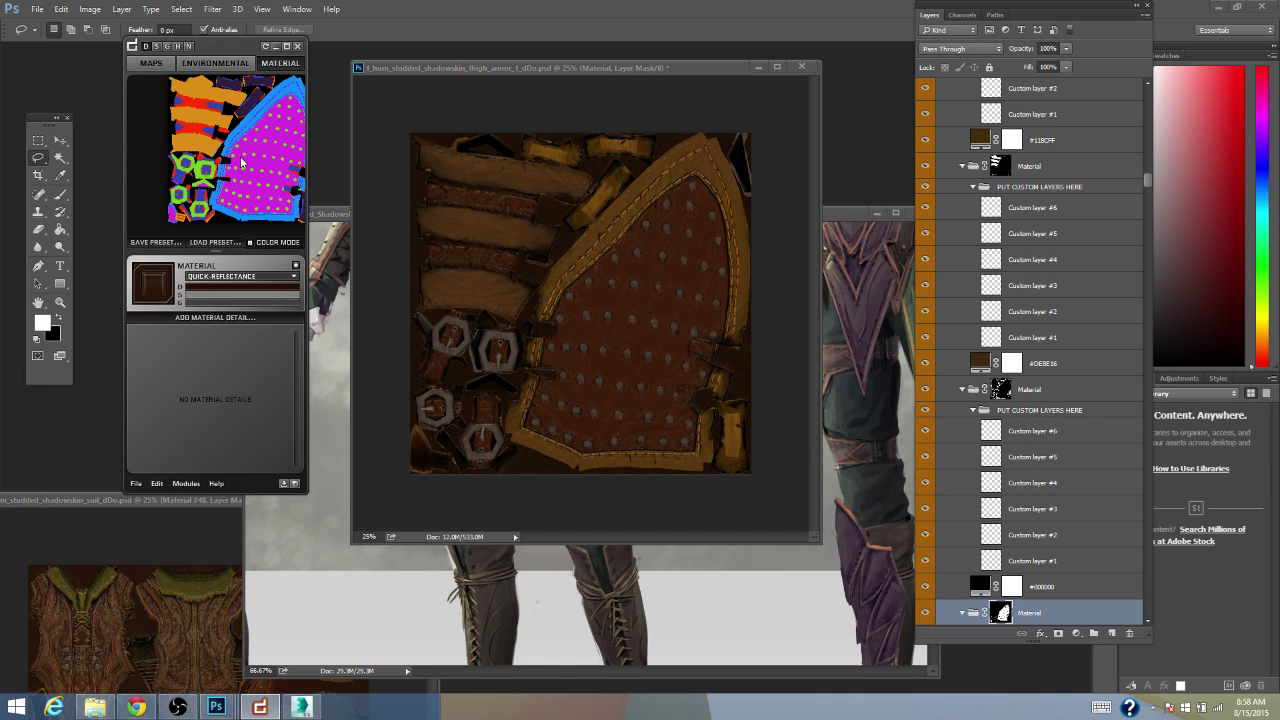
click(257, 287)
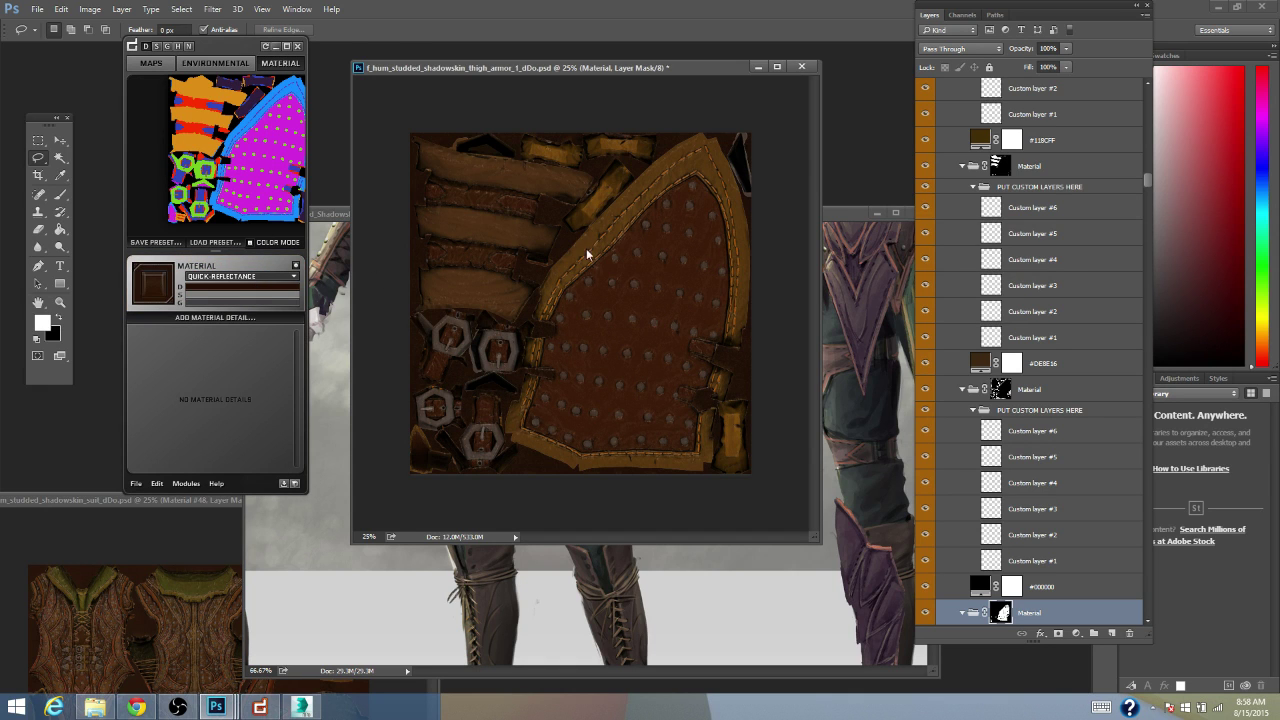
click(879, 219)
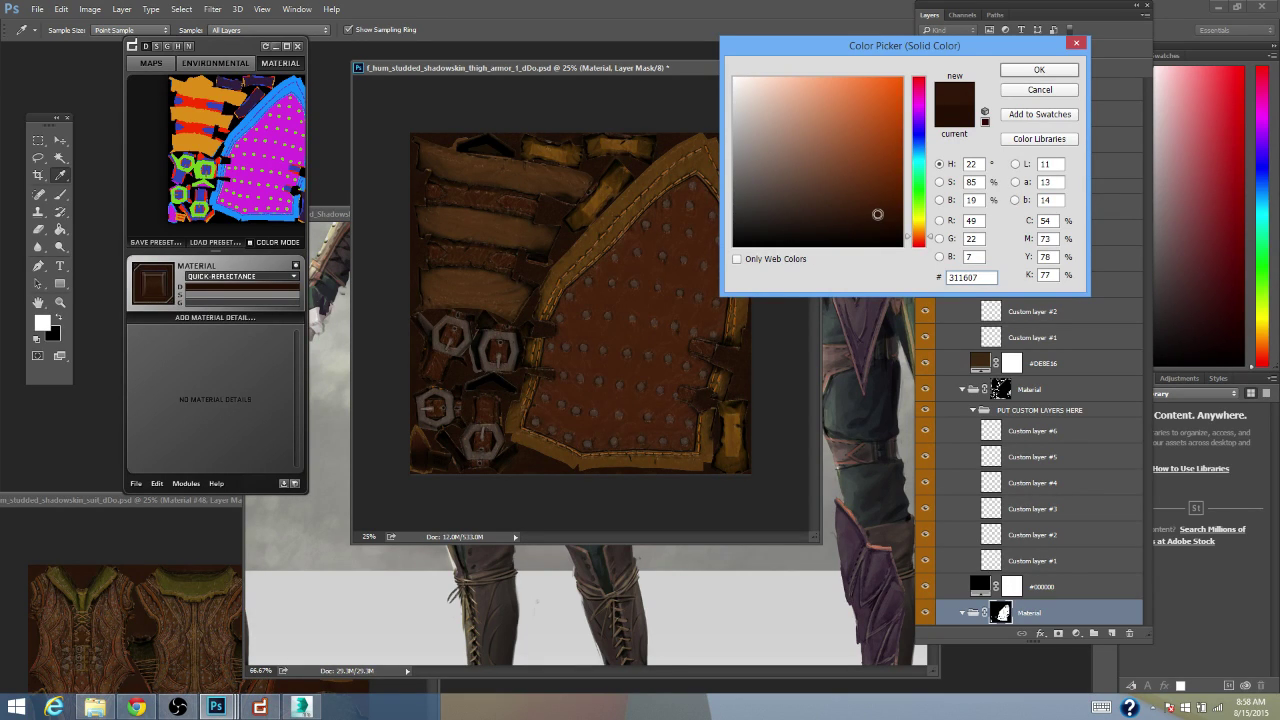
click(909, 234)
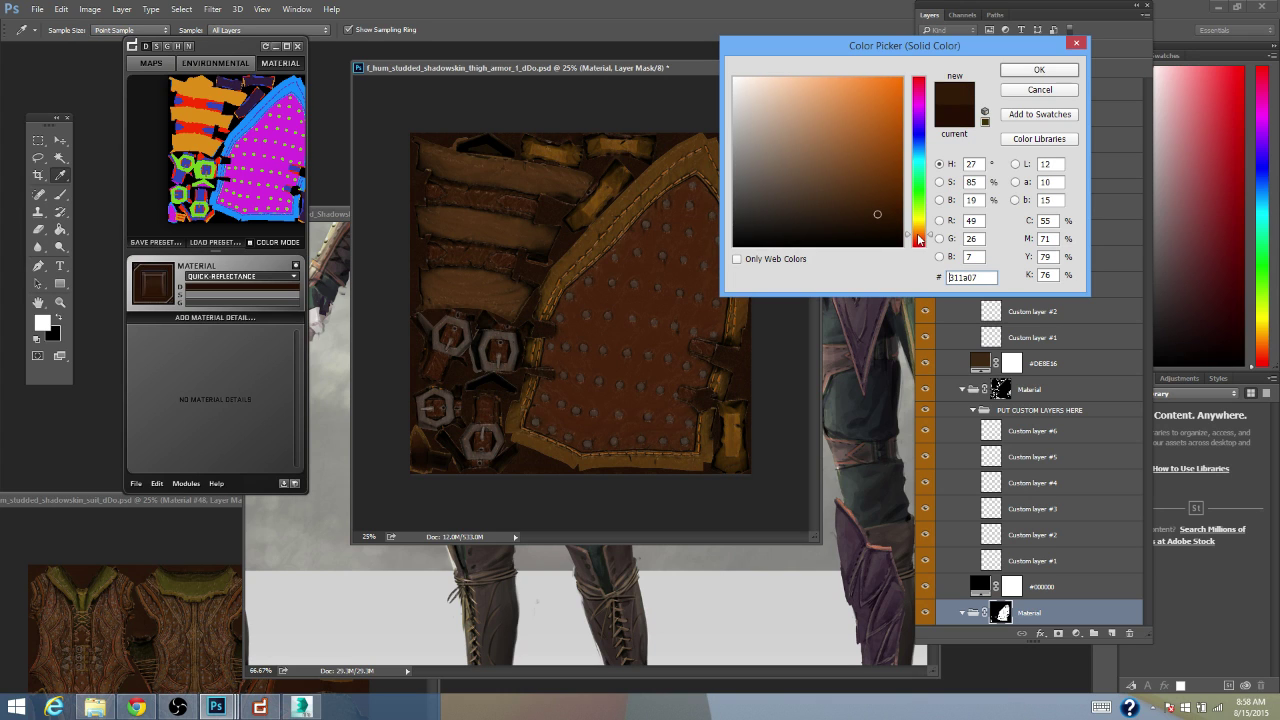
click(918, 240)
click(1040, 70)
- Save the thigh armor document and re-export its diffuse map from dDo
key(ctrl+s)
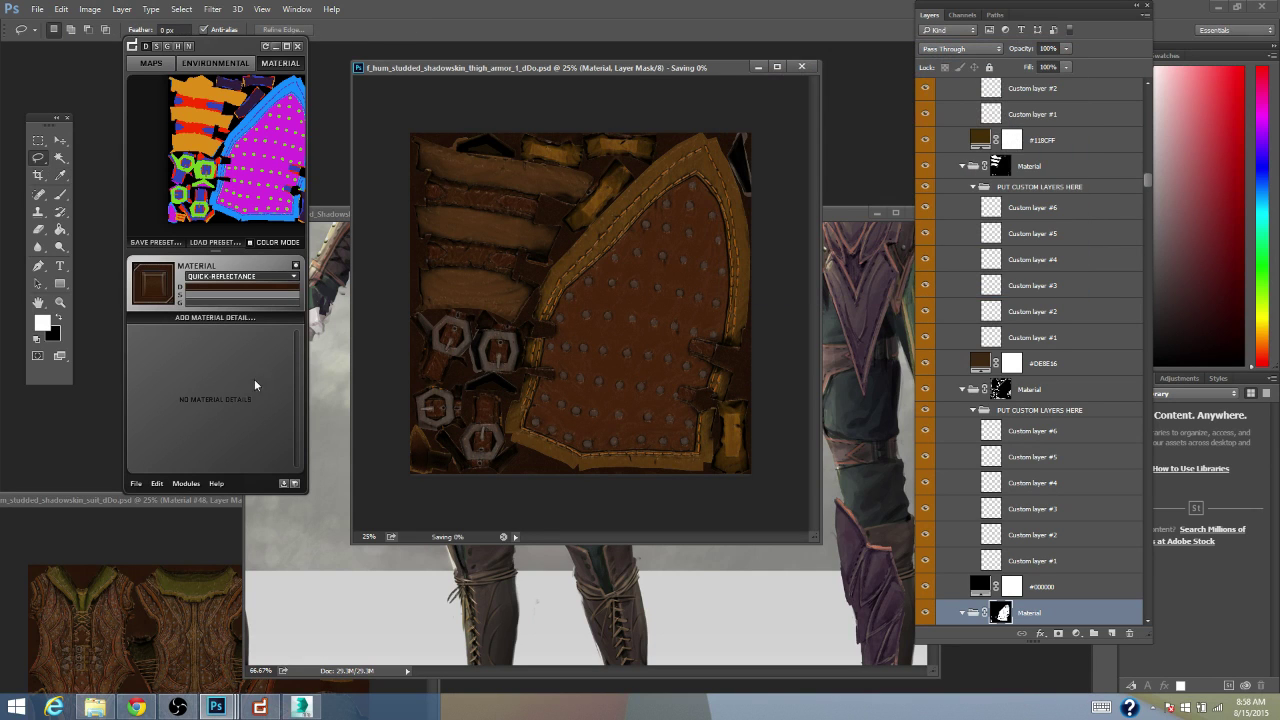
click(170, 63)
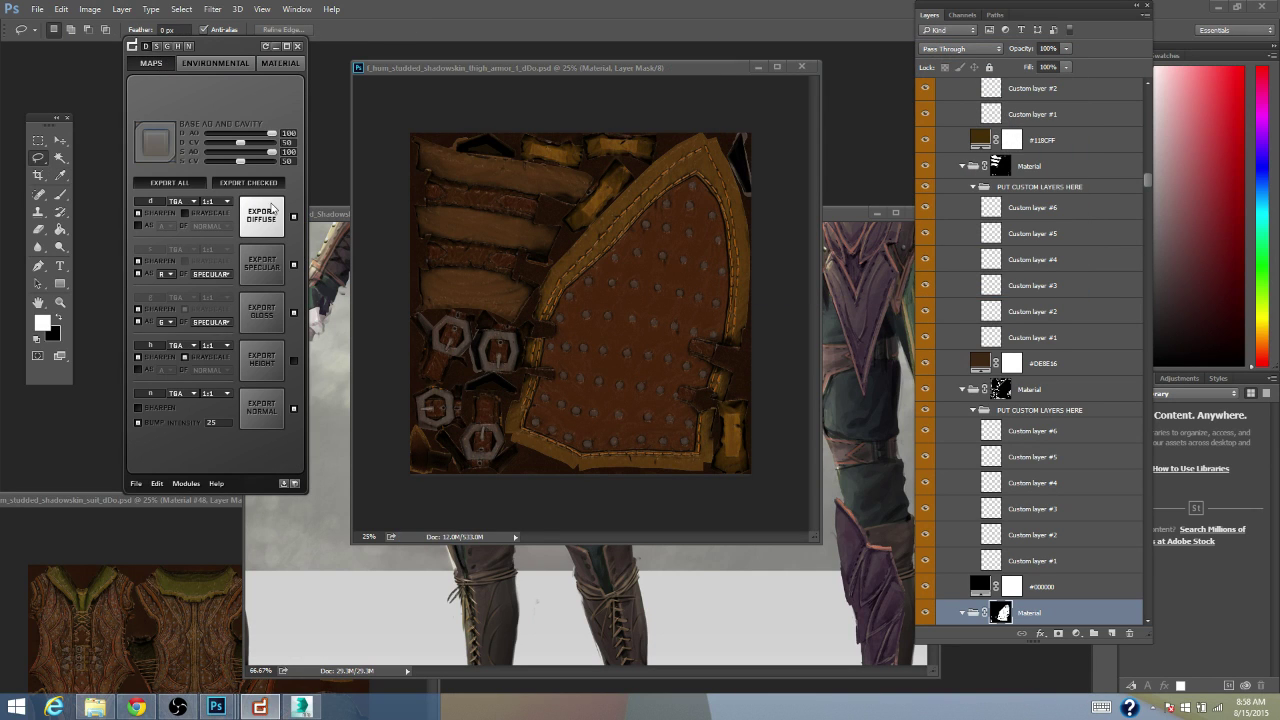
click(272, 207)
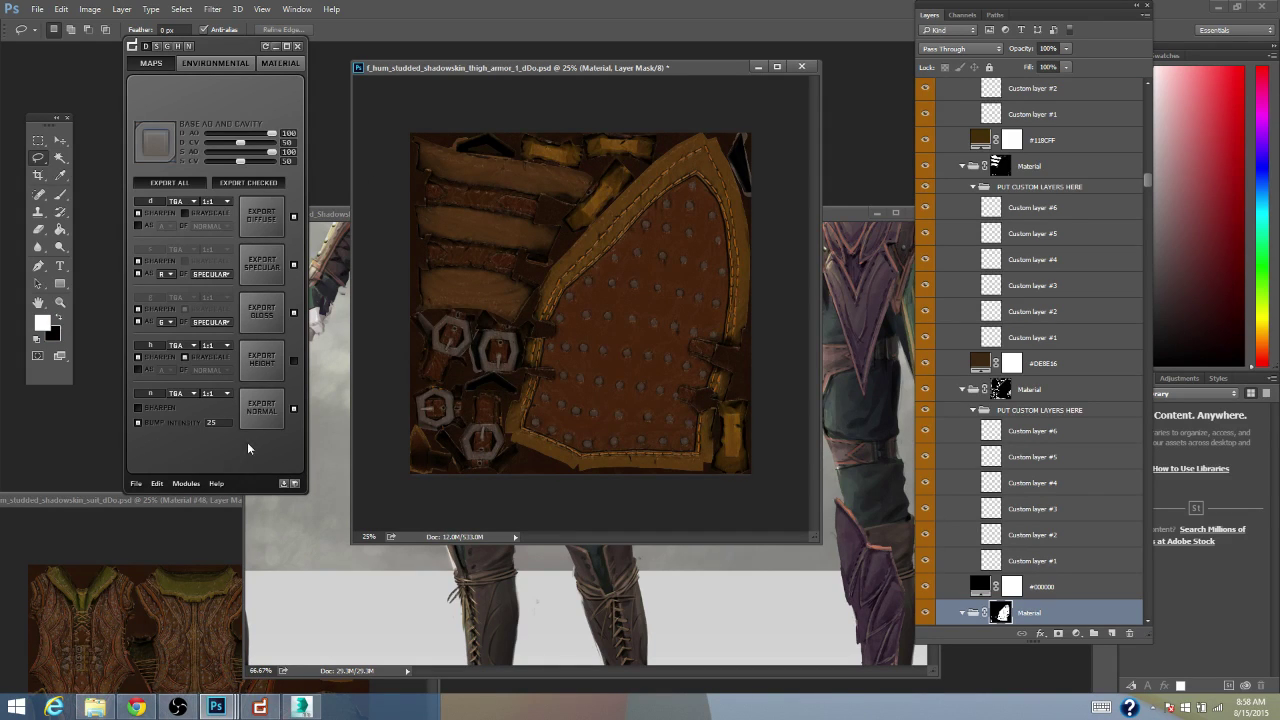
- Switch to 3ds Max and examine the lighter thigh armor leather against the side hip pads and the rest of the outfit
click(302, 707)
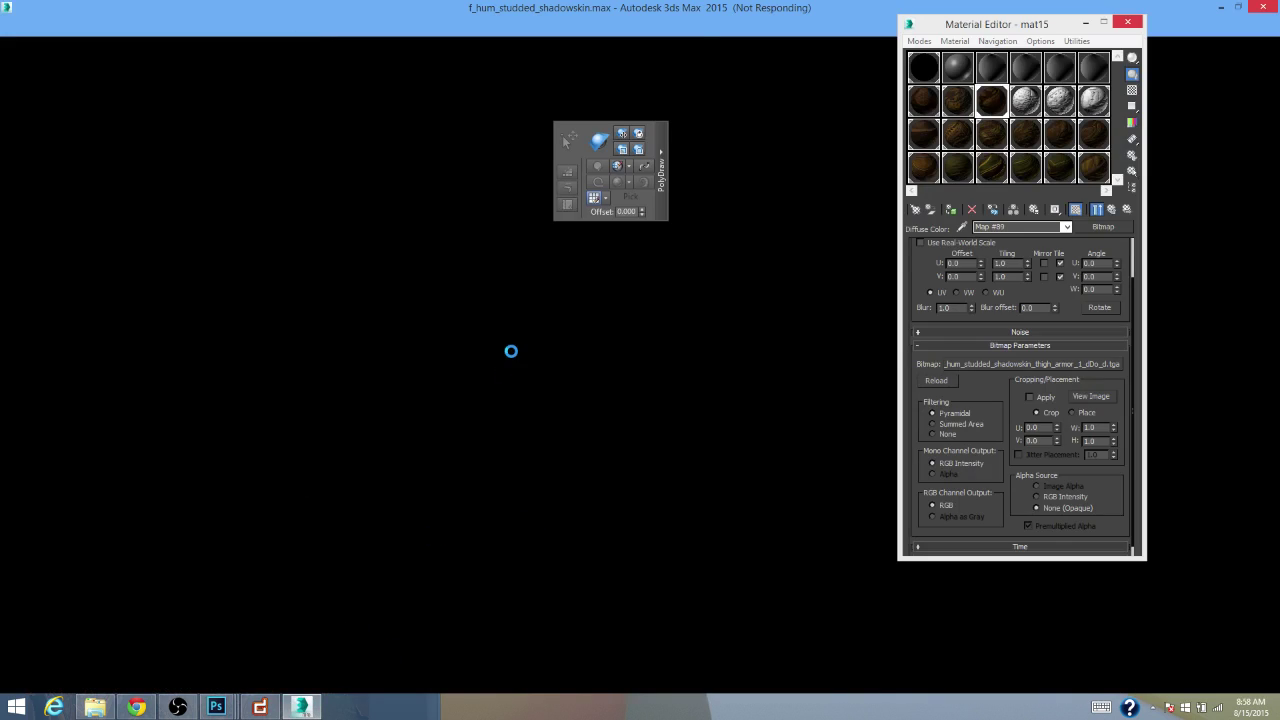
key(alt+Tab)
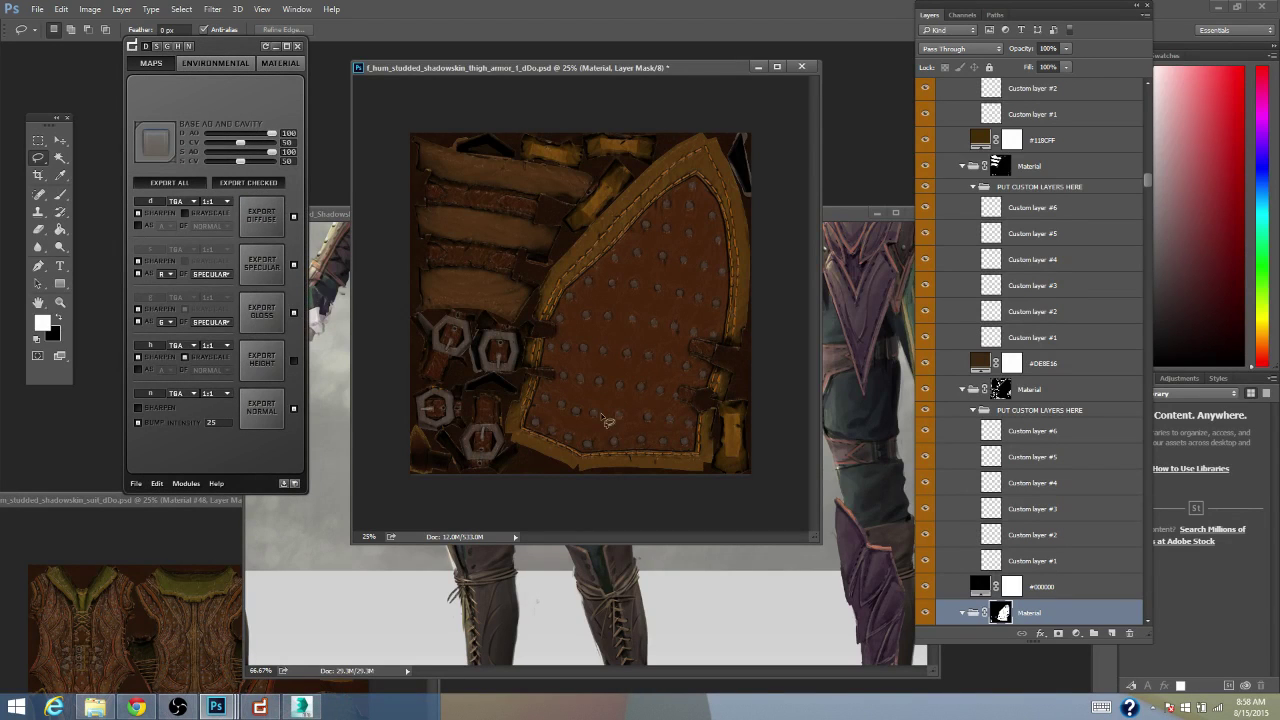
click(318, 708)
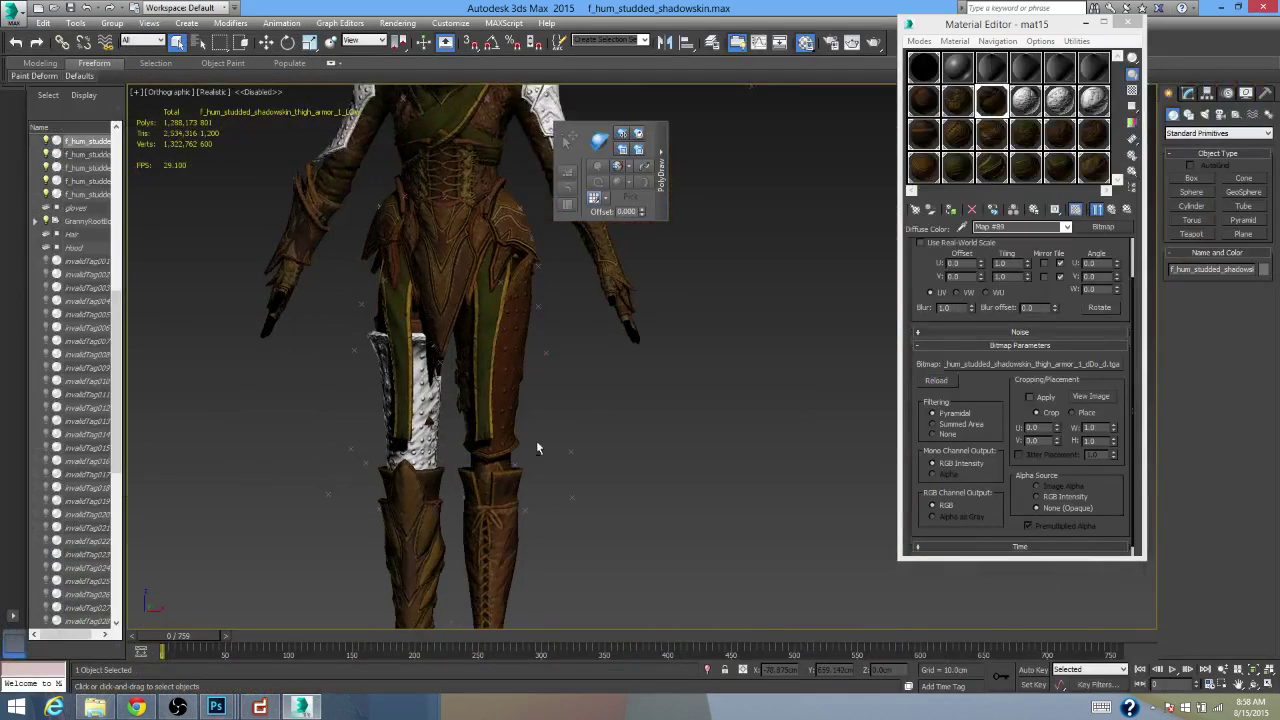
scroll(517, 428, up, 3)
scroll(563, 429, up, 3)
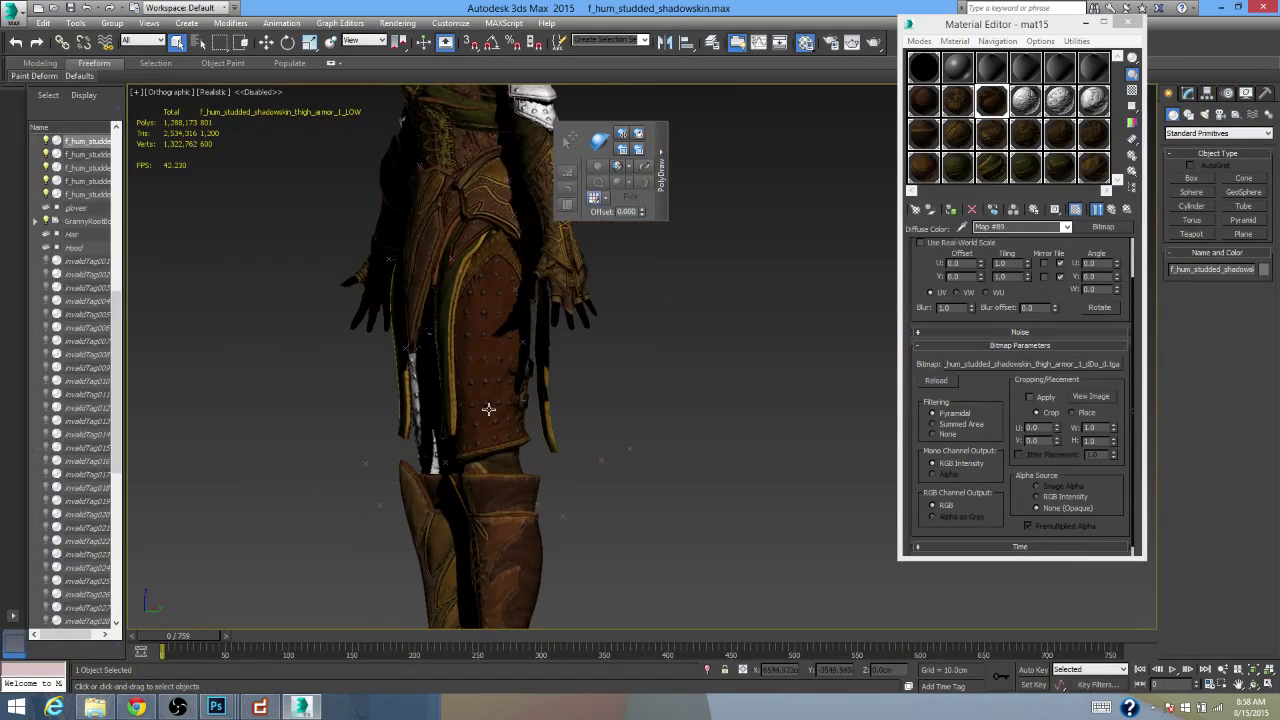
drag(549, 457, 636, 334)
scroll(636, 334, down, 3)
scroll(600, 454, up, 5)
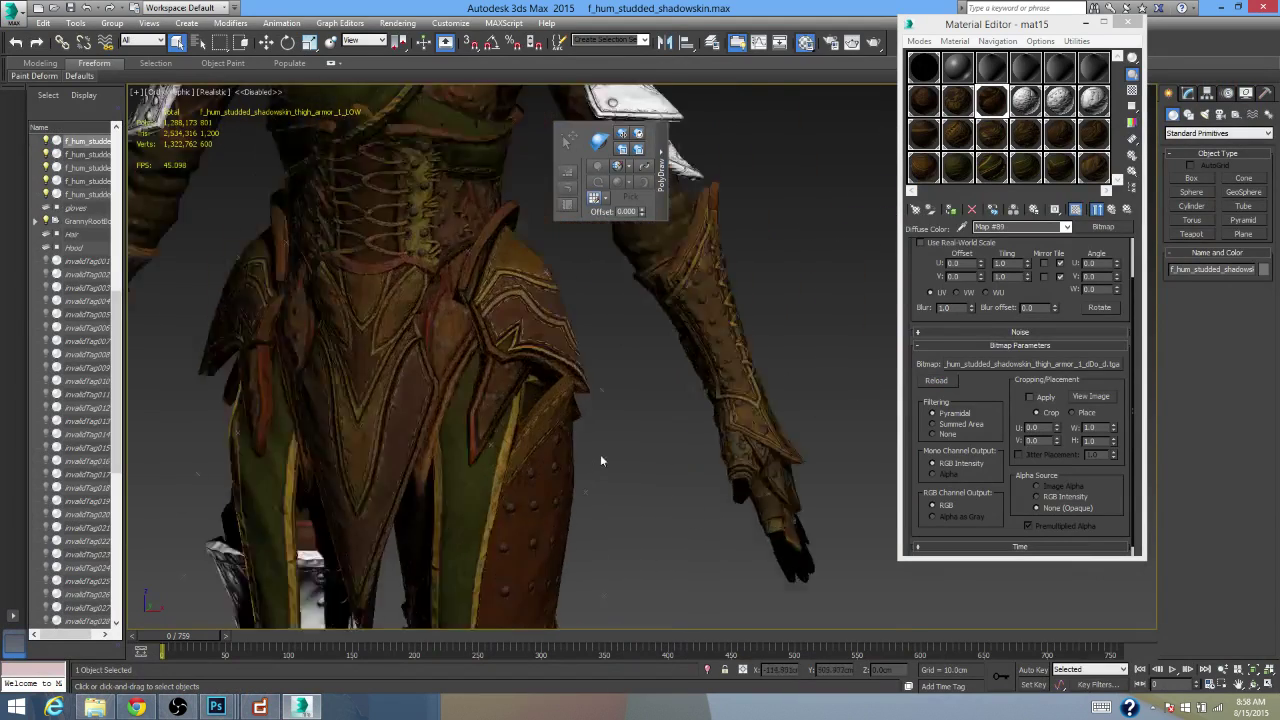
click(524, 325)
drag(524, 317, 569, 359)
scroll(569, 361, down, 5)
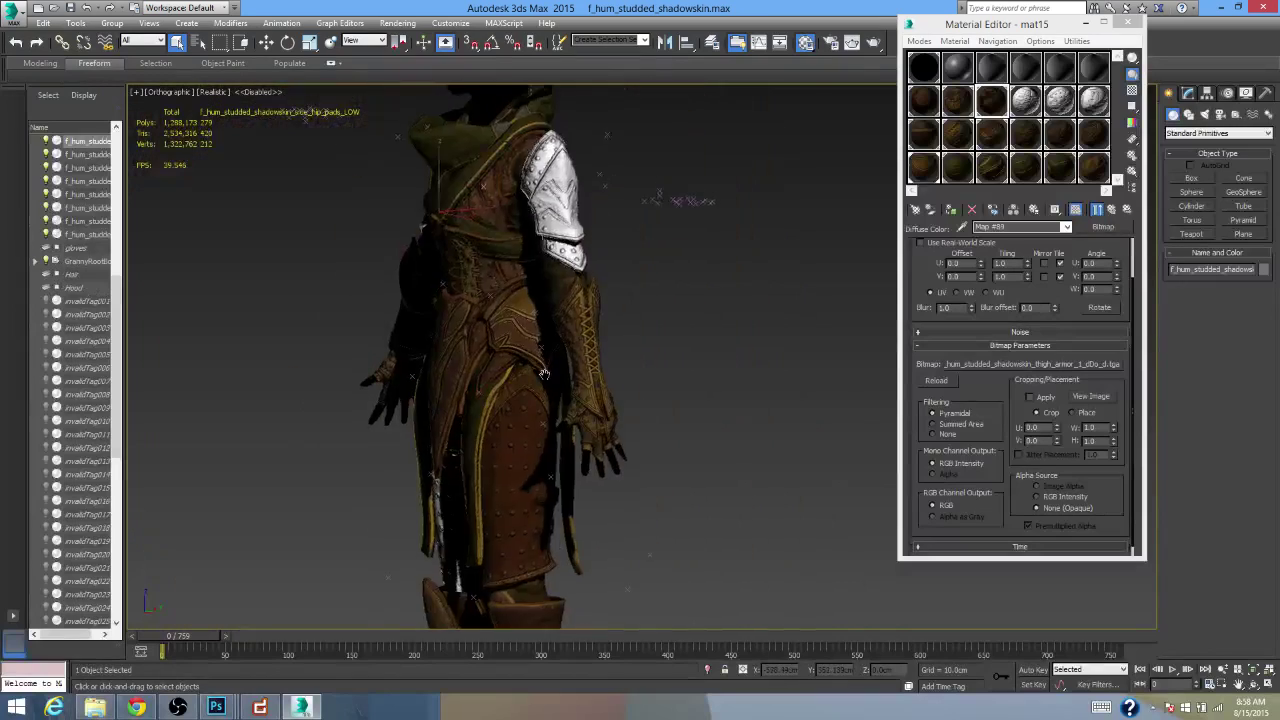
scroll(549, 407, up, 4)
drag(549, 407, 570, 406)
- Switch to Photoshop, open the f_hum_studded_shadowskin_hip_side_pad_dDo PSD from its texture folder, and float it in its own window
click(218, 708)
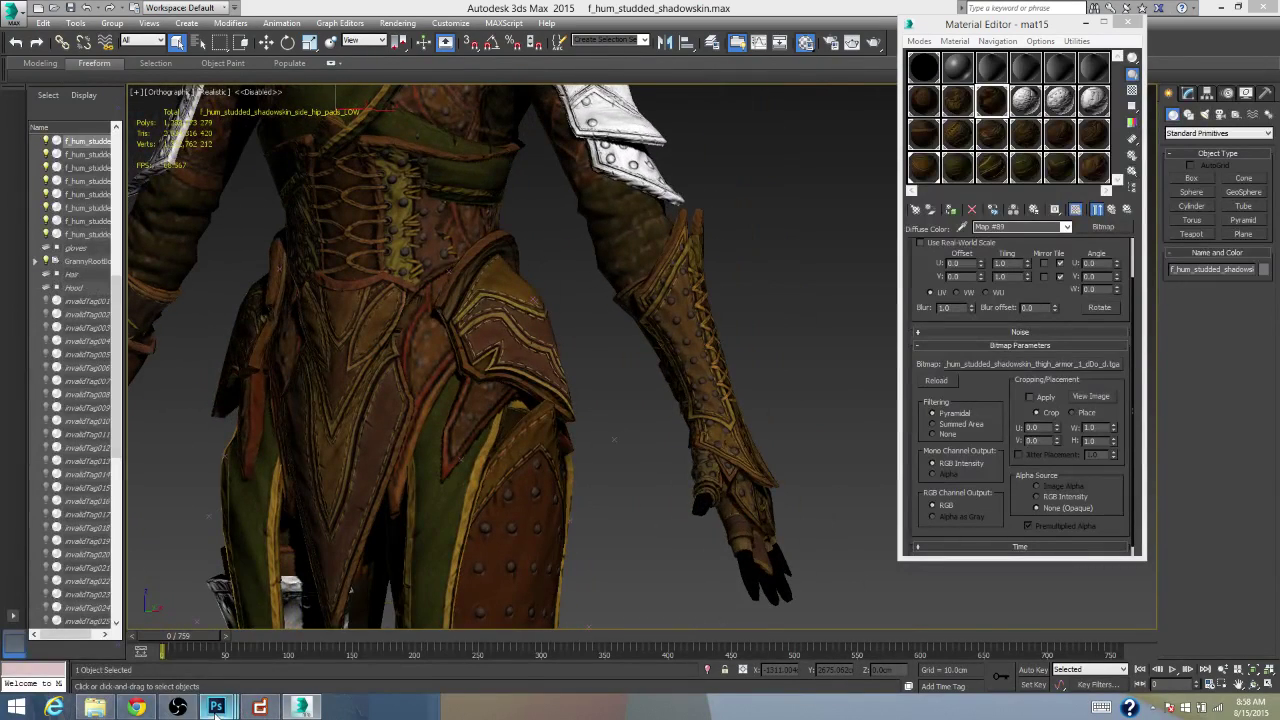
click(230, 620)
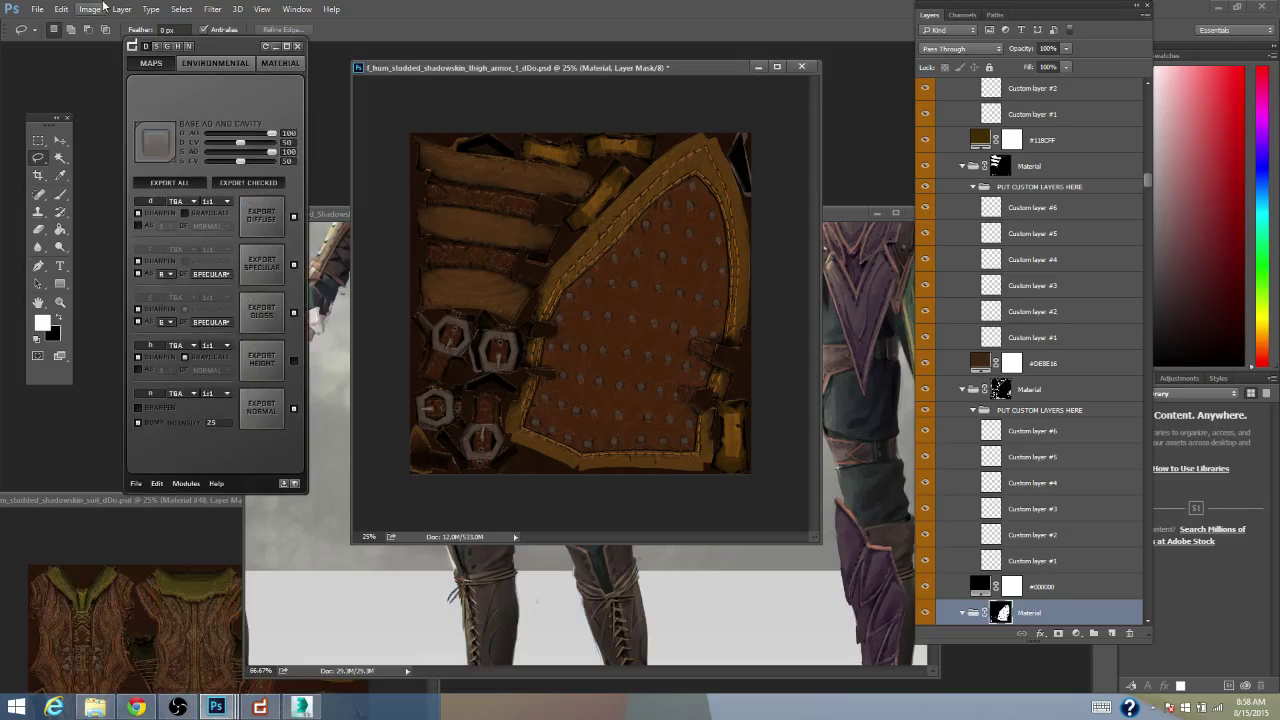
click(38, 9)
click(58, 36)
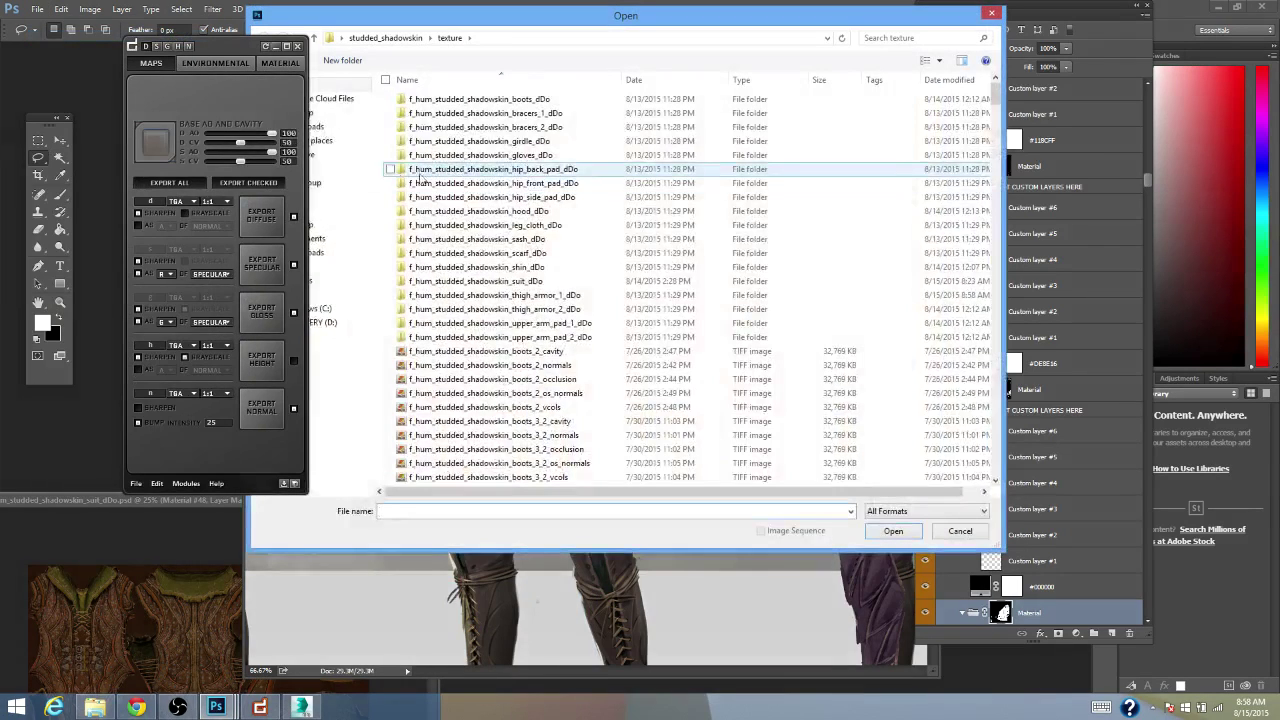
double_click(545, 197)
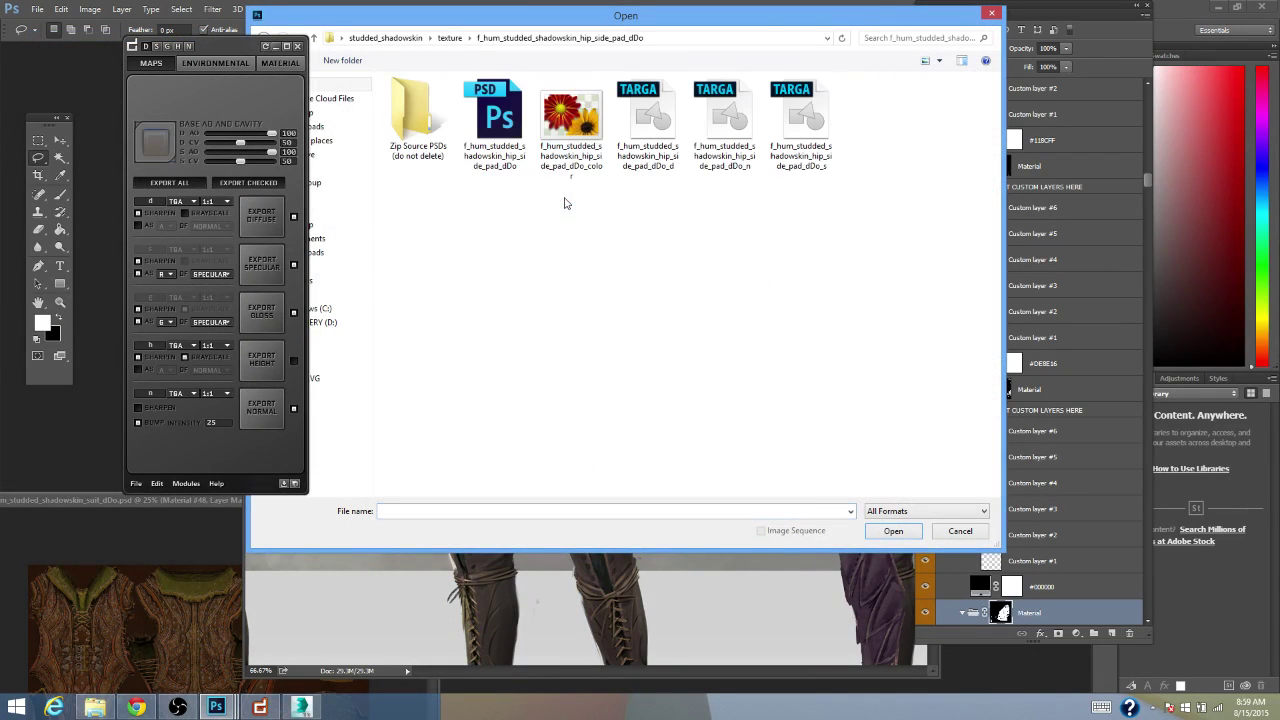
click(503, 112)
double_click(500, 112)
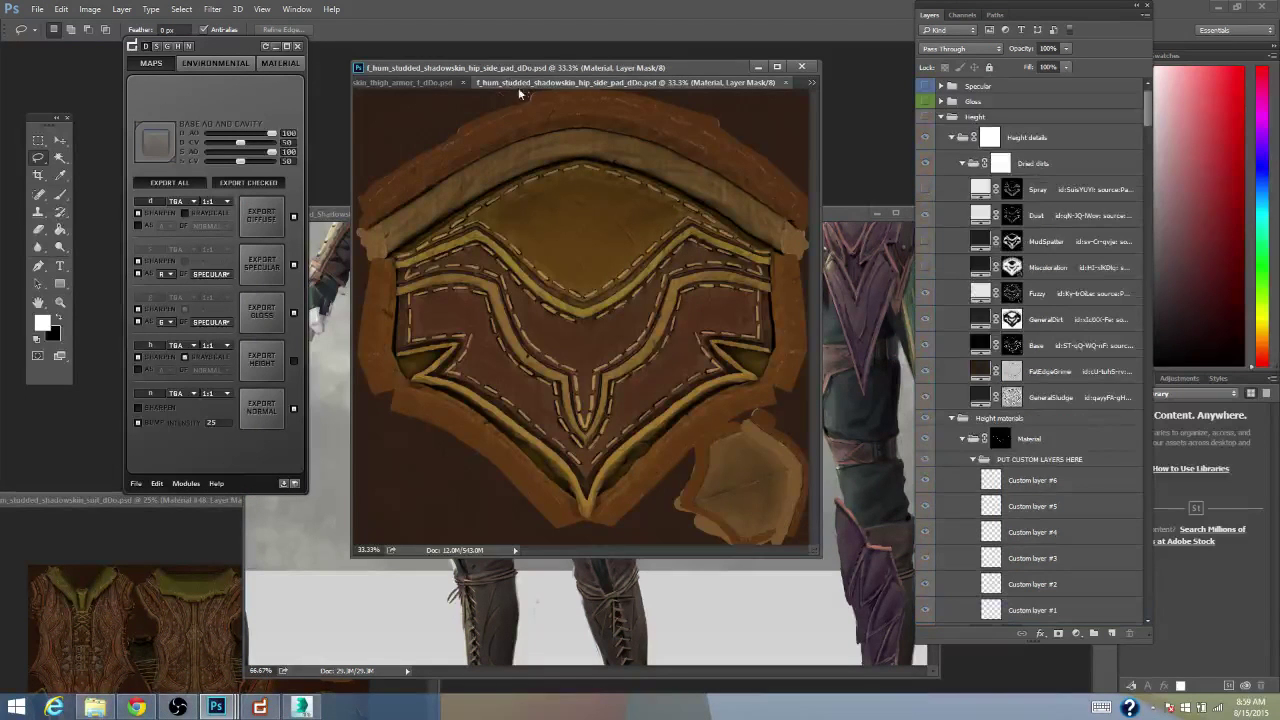
drag(528, 84, 474, 132)
- In dDo, set the hip side pad's background material to black (000000) for its diffuse, specular and gloss colours
scroll(1113, 176, up, 1)
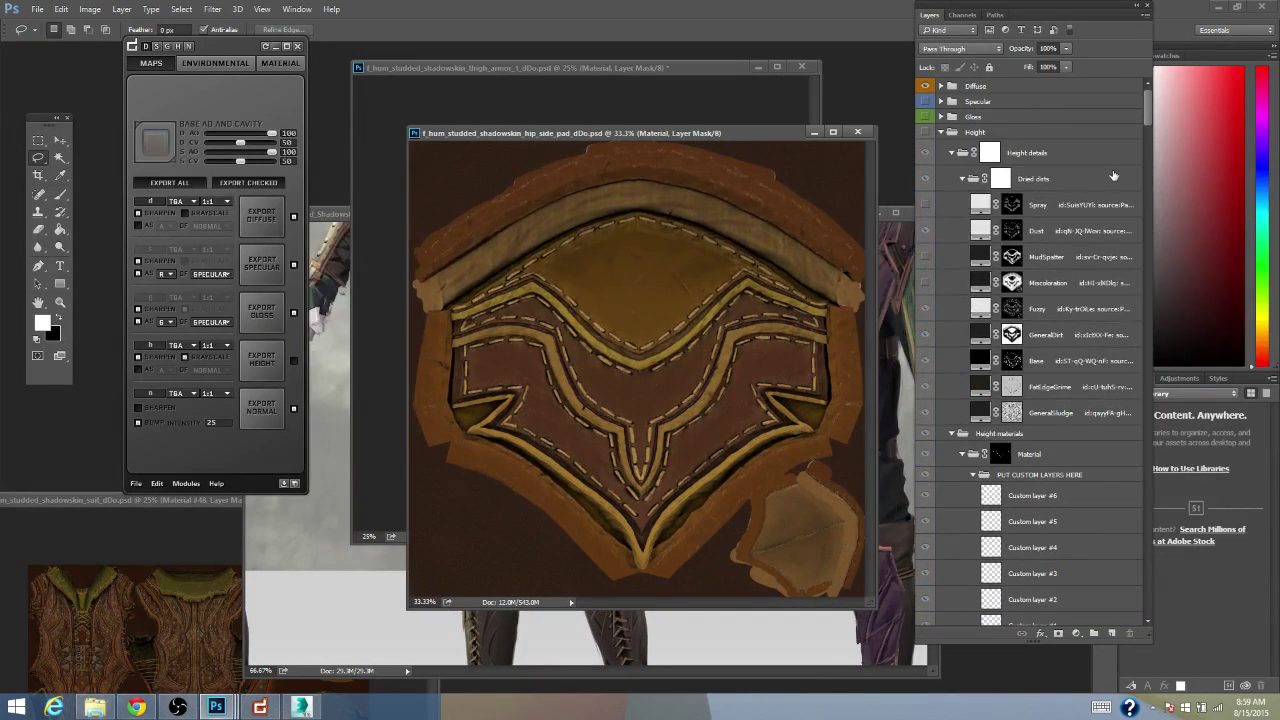
click(962, 88)
click(941, 87)
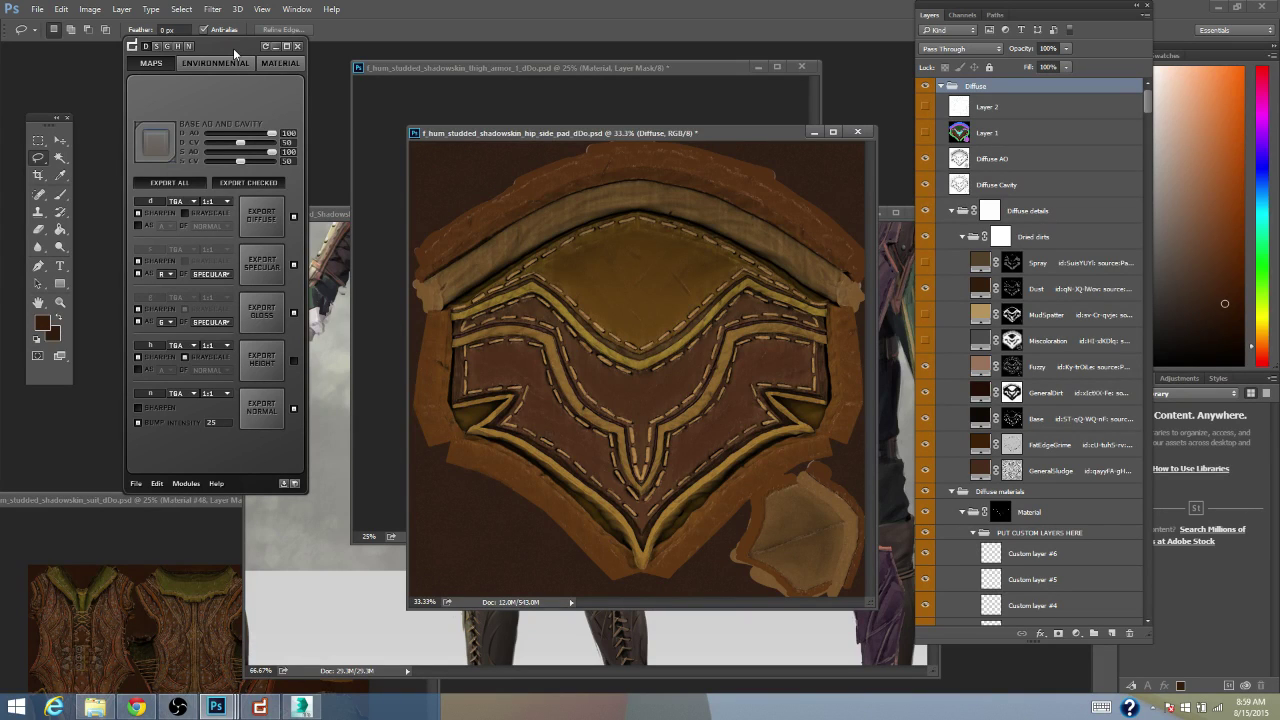
drag(233, 48, 263, 67)
click(300, 84)
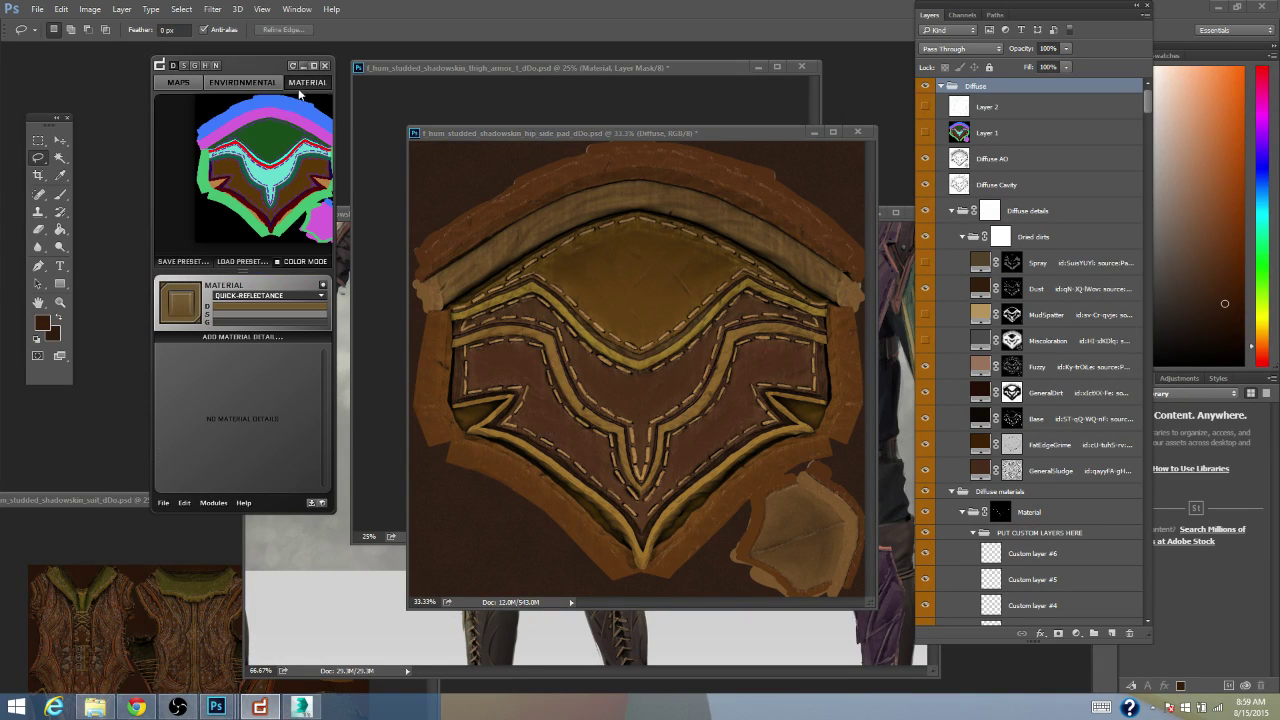
click(213, 111)
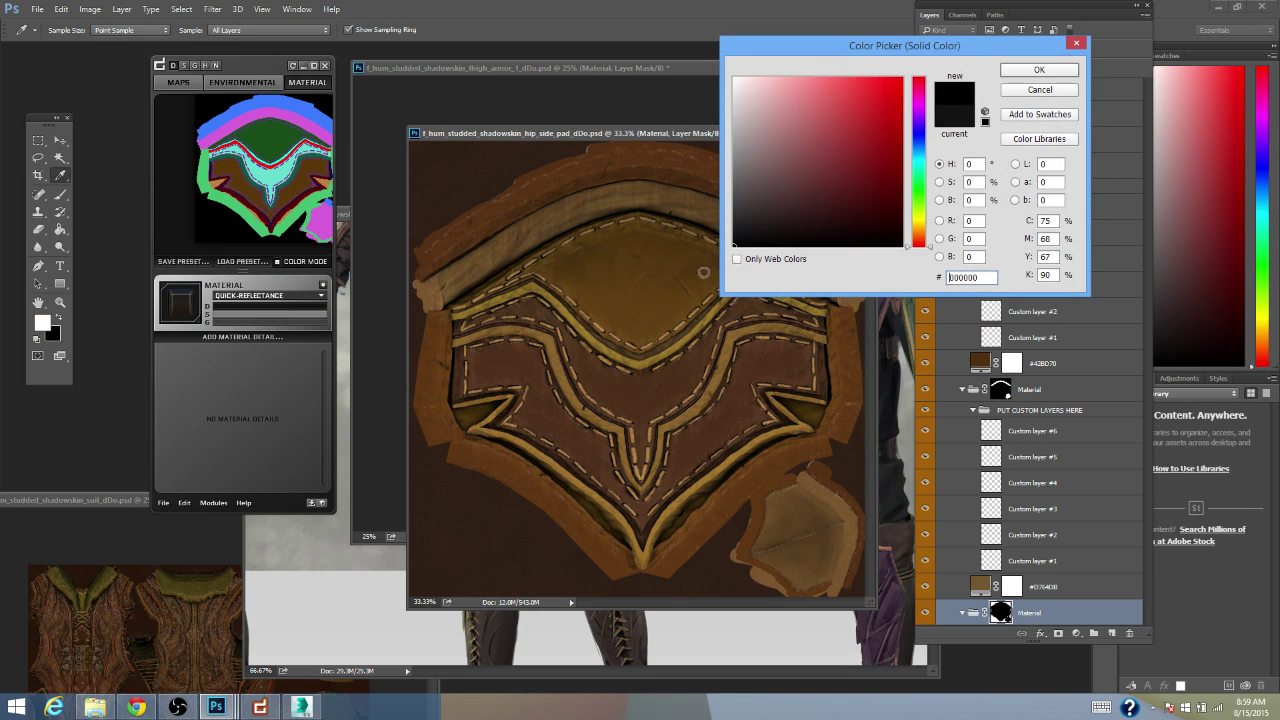
click(1040, 70)
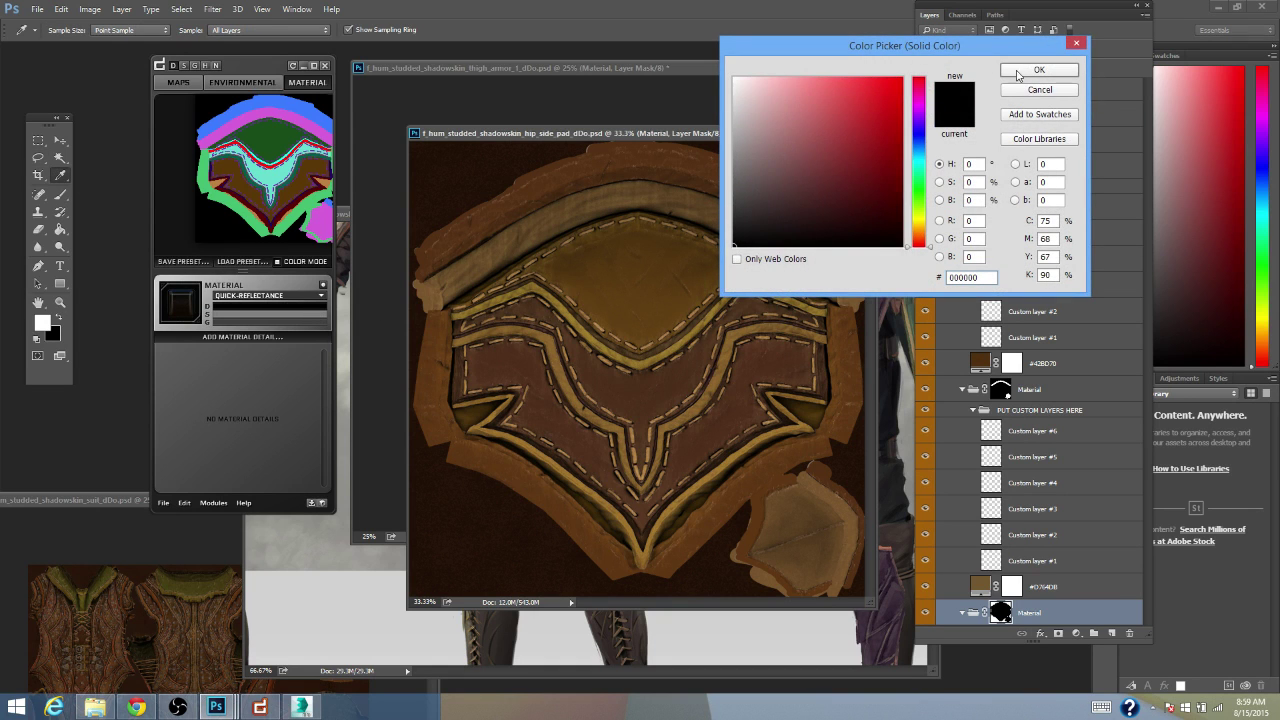
click(1018, 72)
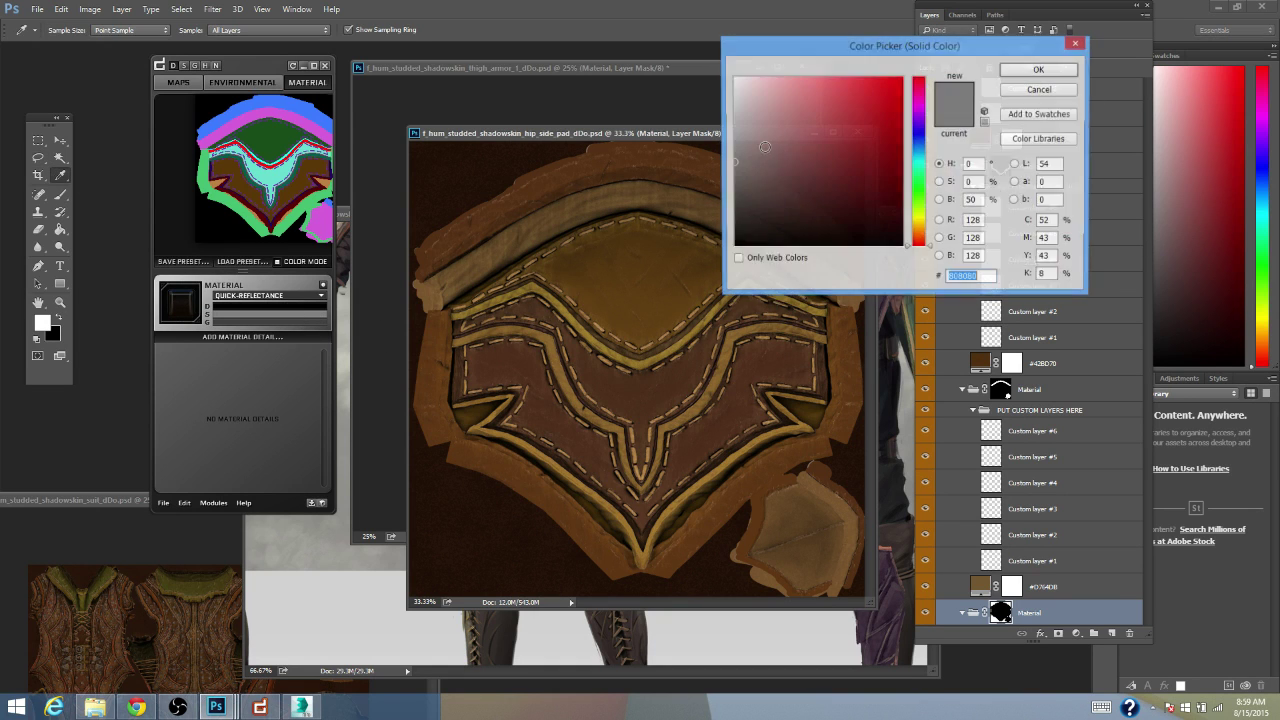
click(1040, 72)
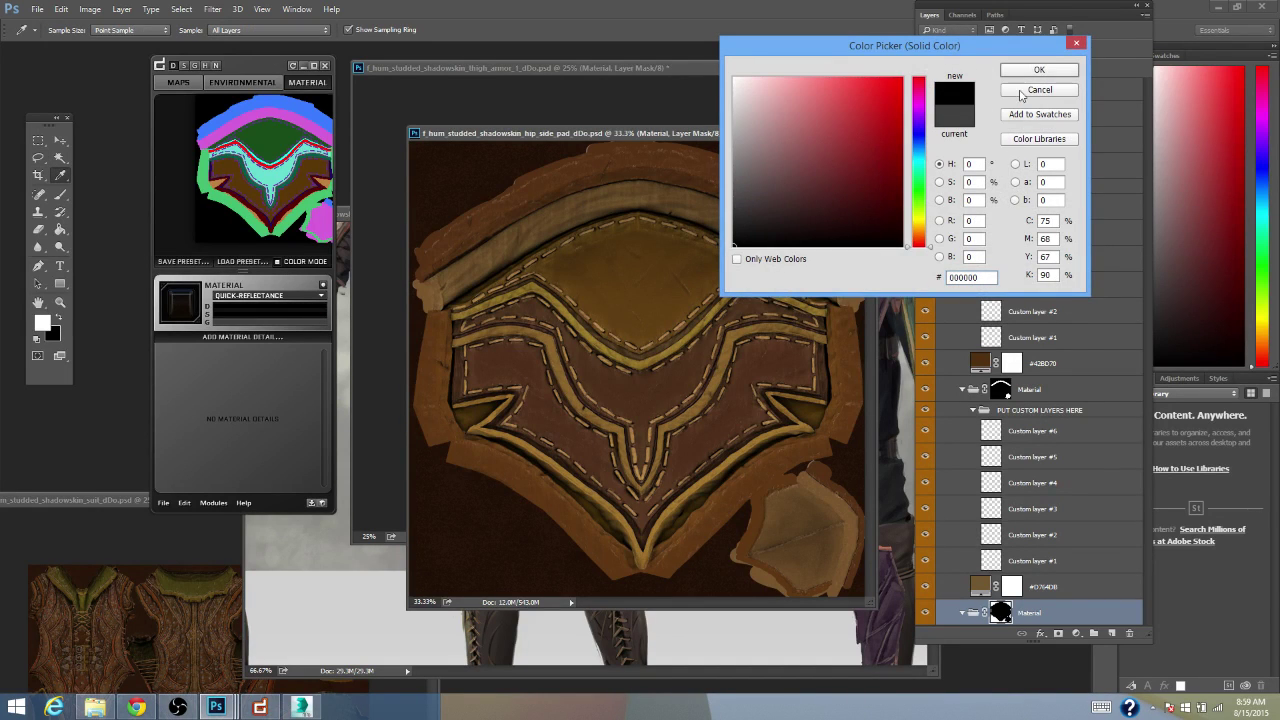
click(1039, 70)
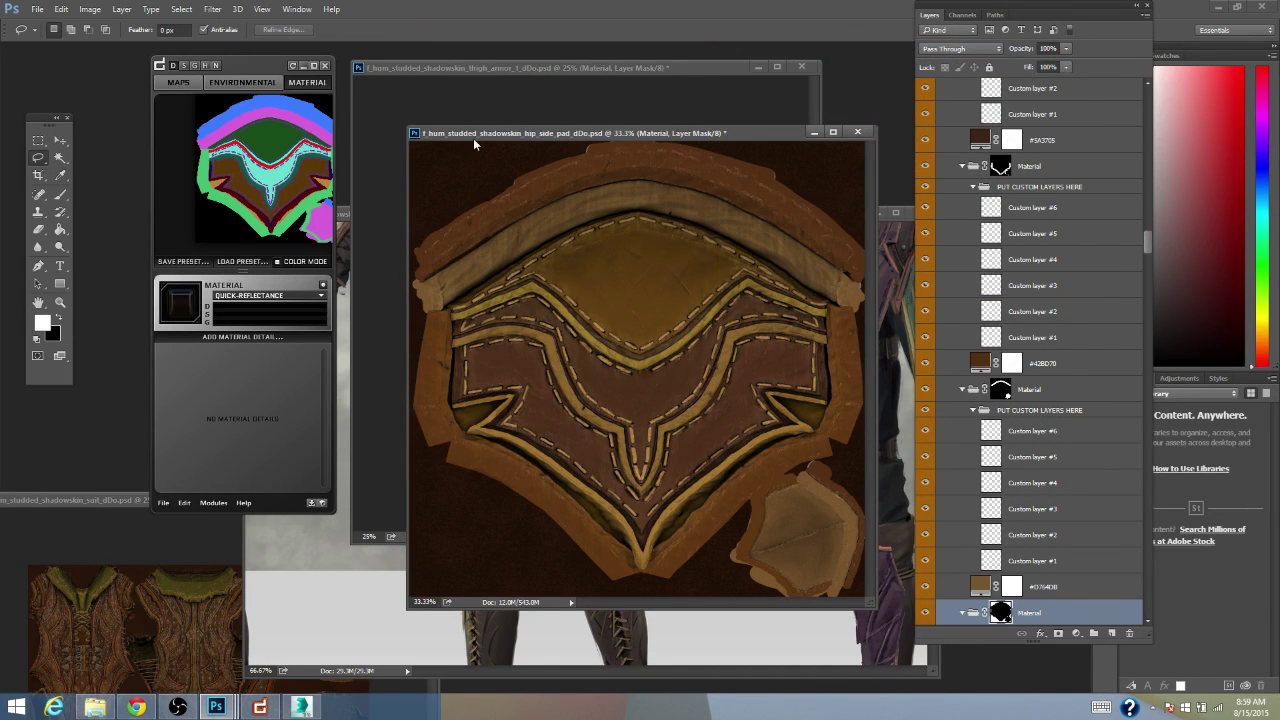
- Set the diffuse colour of the hip side pad's upper outer trim band to a dark brown with hue 24
drag(476, 135, 462, 132)
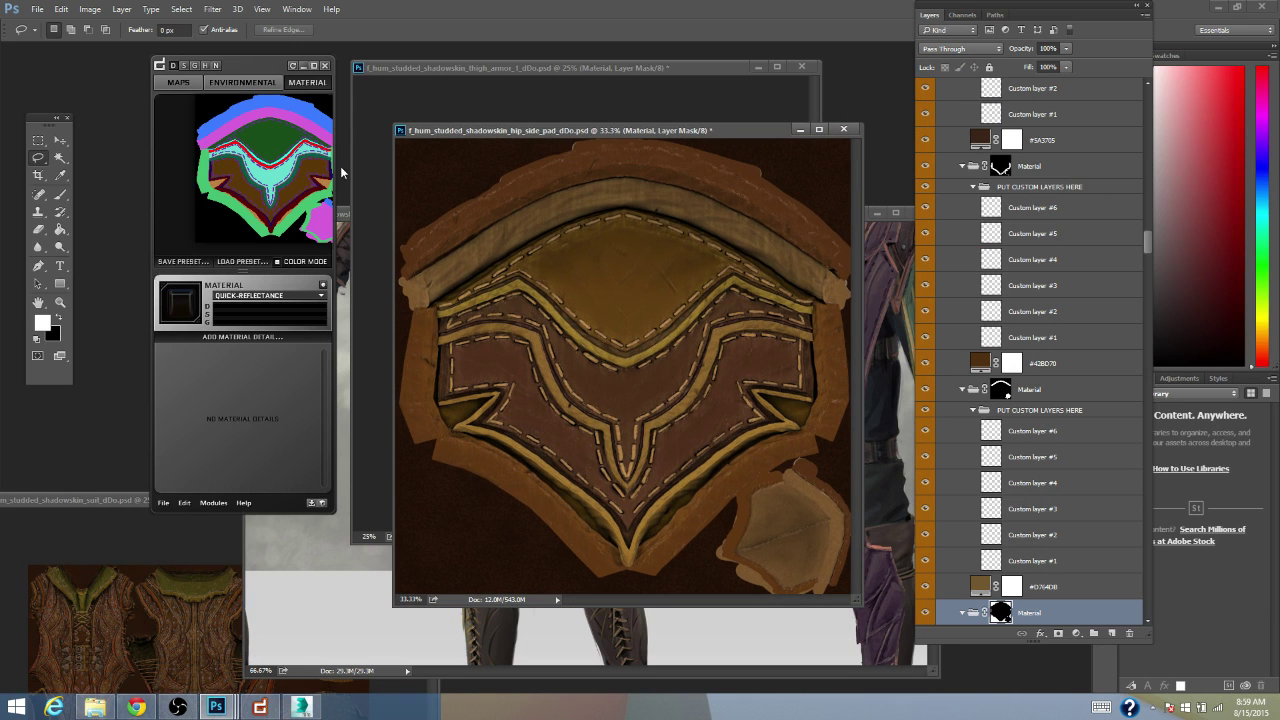
click(295, 313)
drag(921, 232, 921, 240)
click(876, 204)
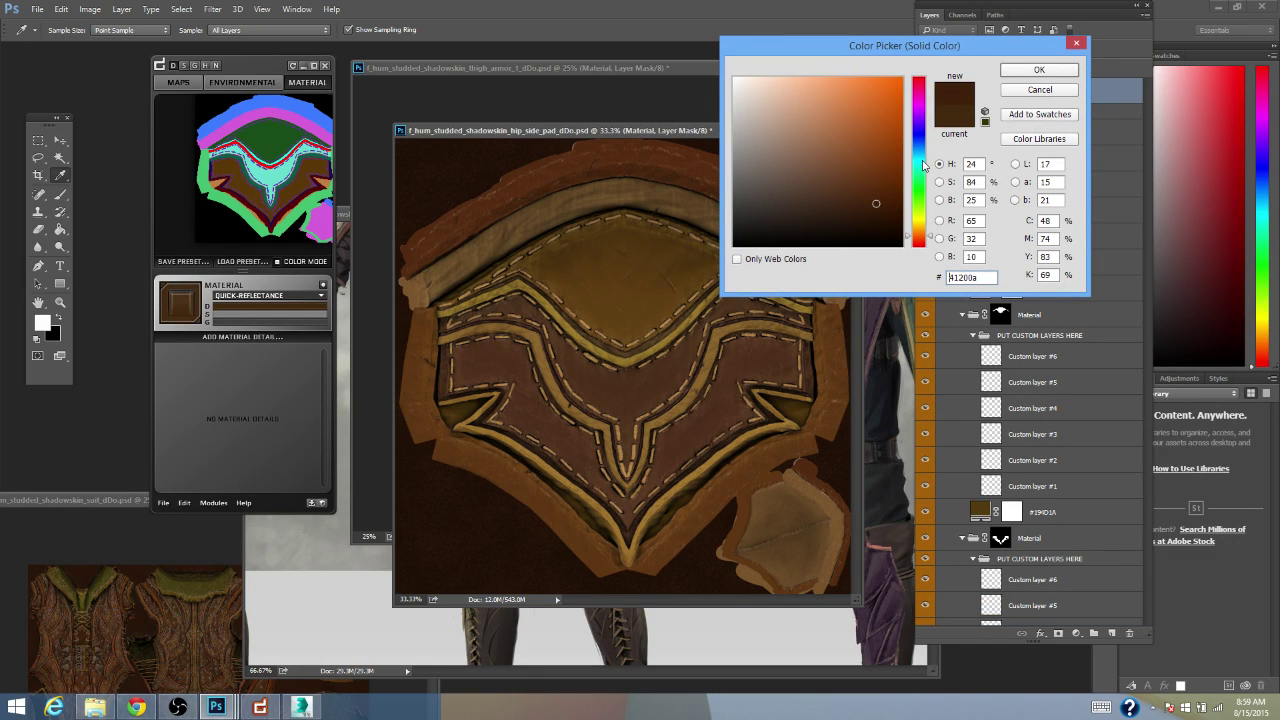
click(879, 205)
click(1038, 69)
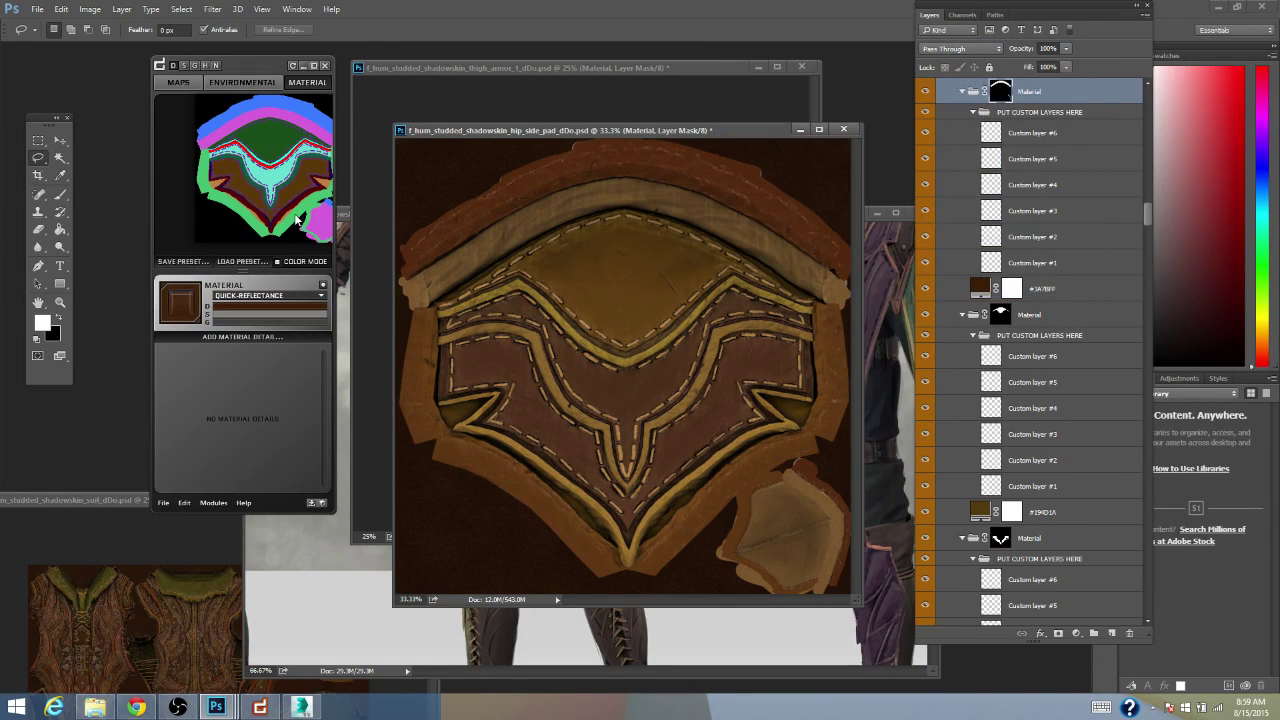
- Set the diffuse colour of the hip pad's side and lower trim to reddish brown 512002
click(281, 313)
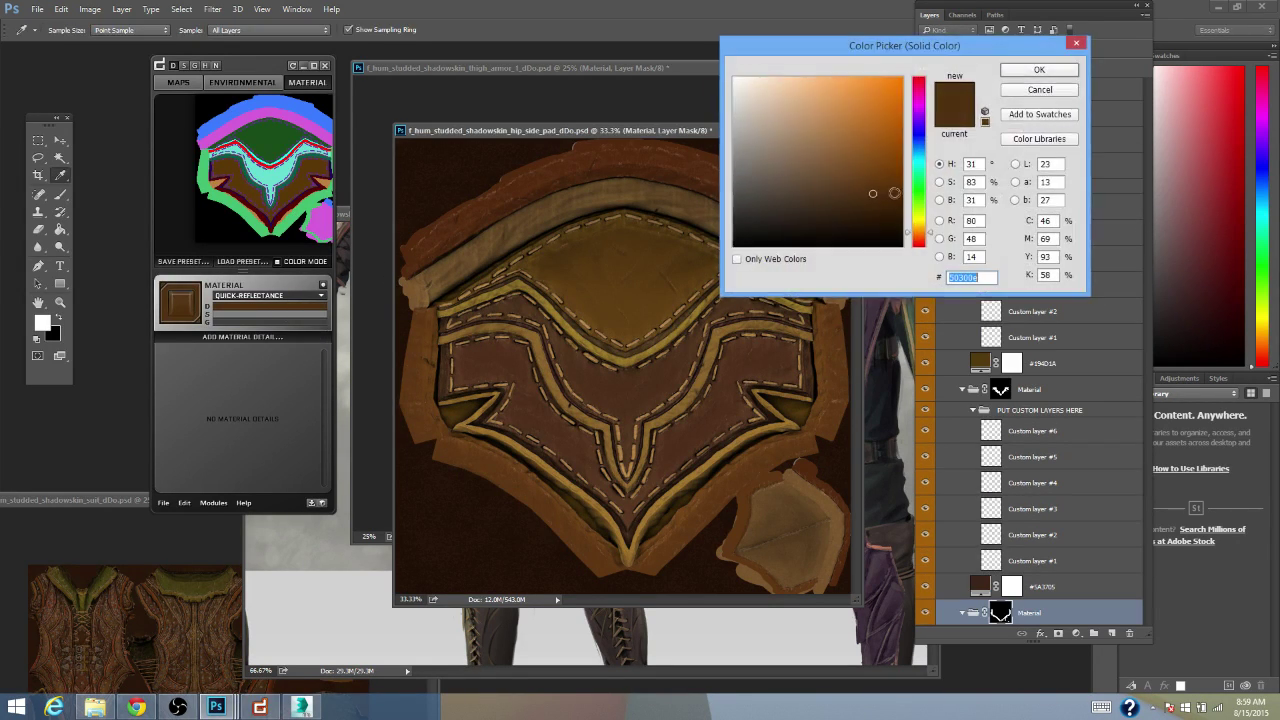
click(892, 204)
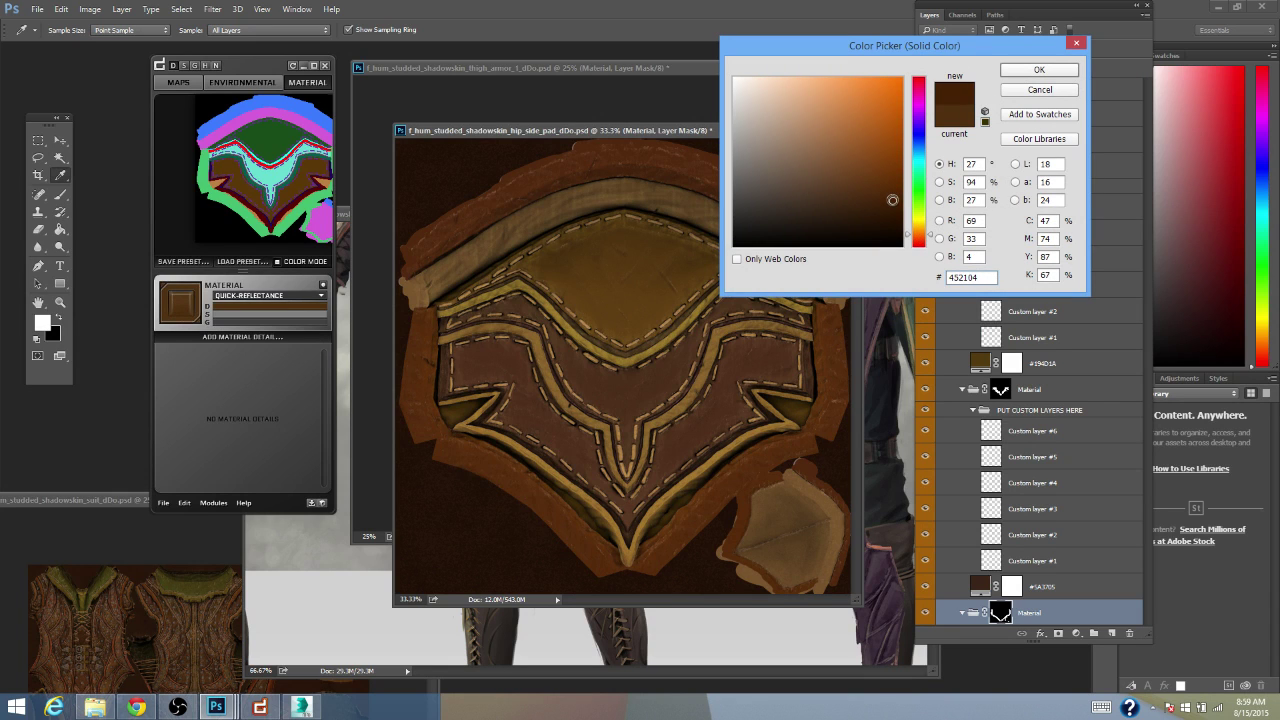
drag(893, 209, 898, 193)
click(918, 237)
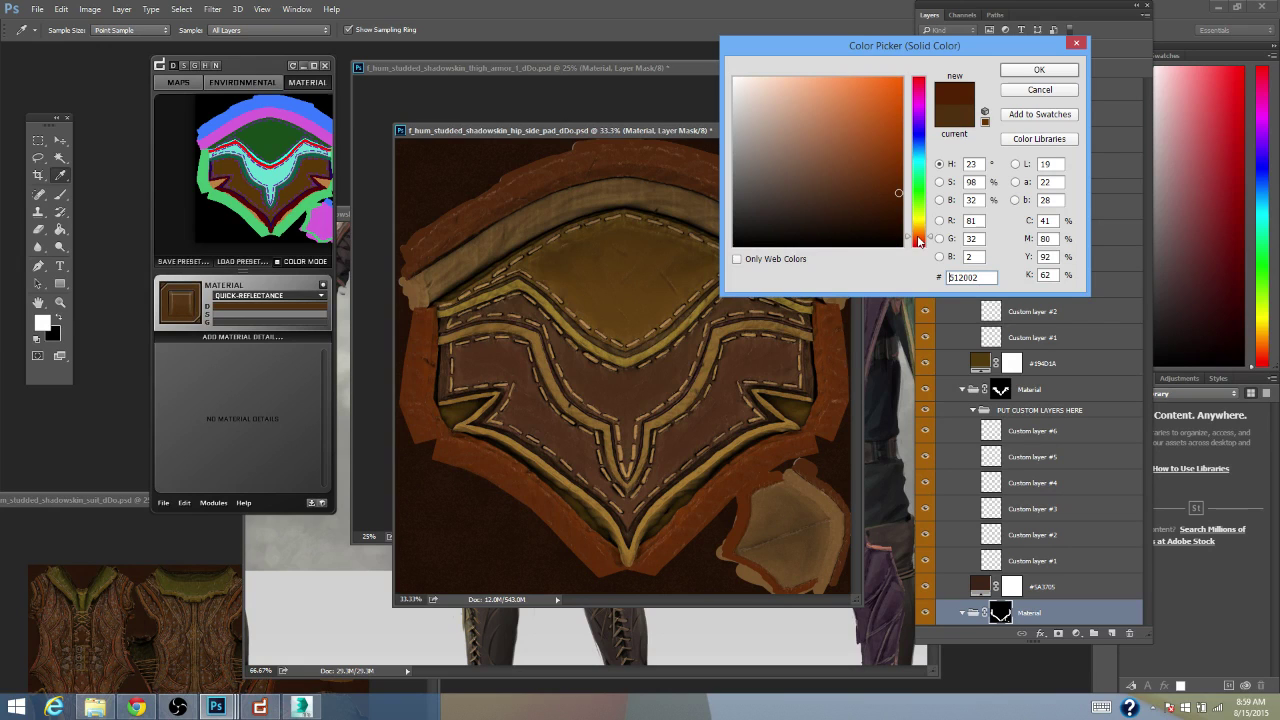
click(1039, 70)
- Change the upper outer trim band's diffuse colour to dark reddish brown 381404 and check it on the whole texture
click(315, 124)
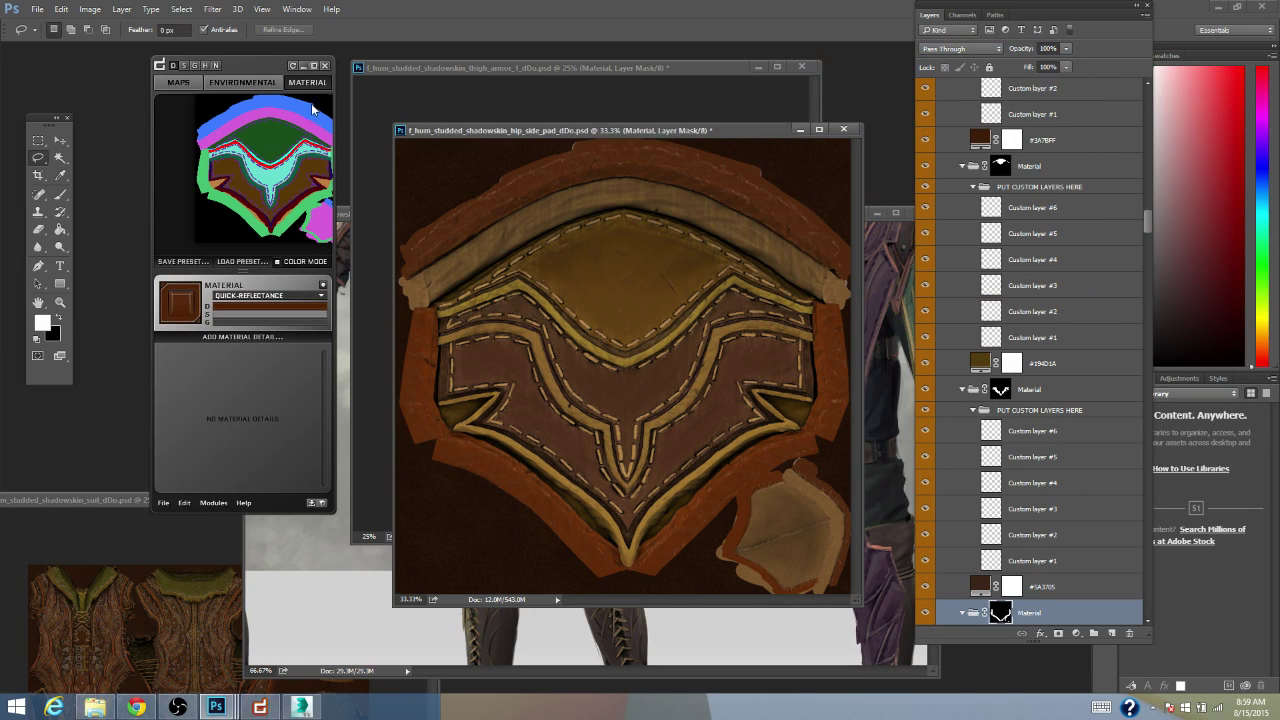
click(301, 308)
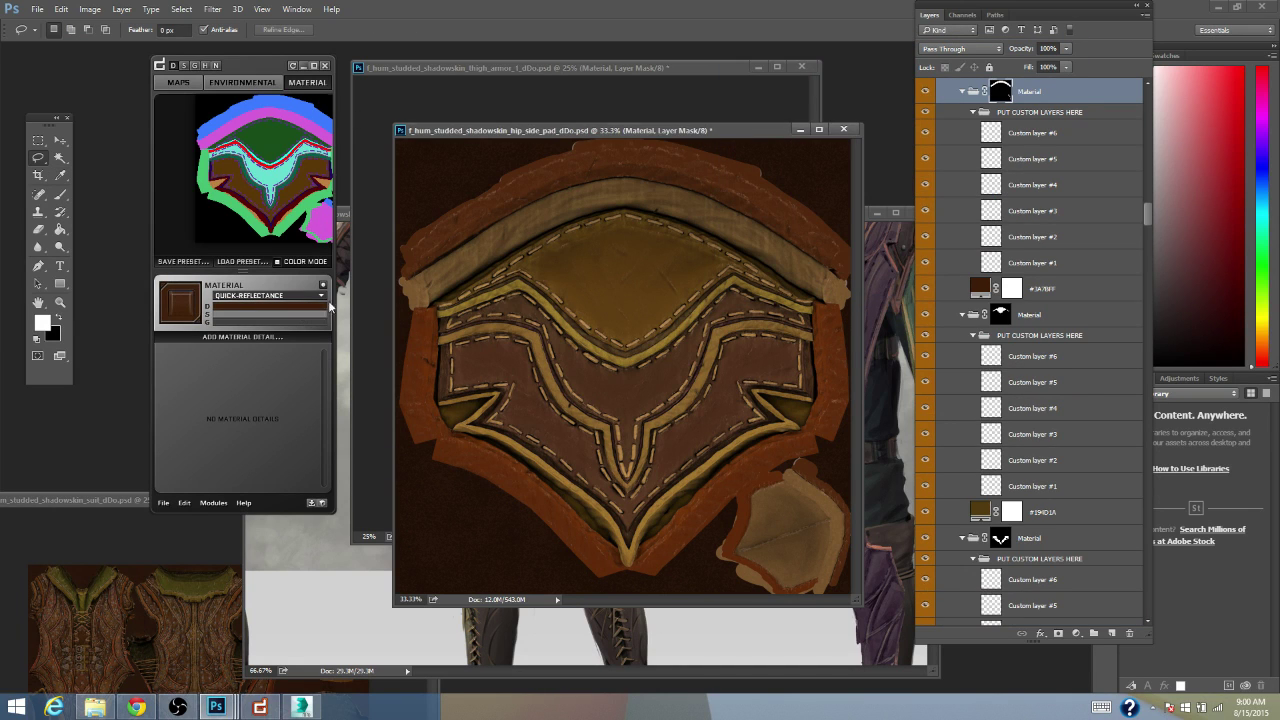
click(890, 210)
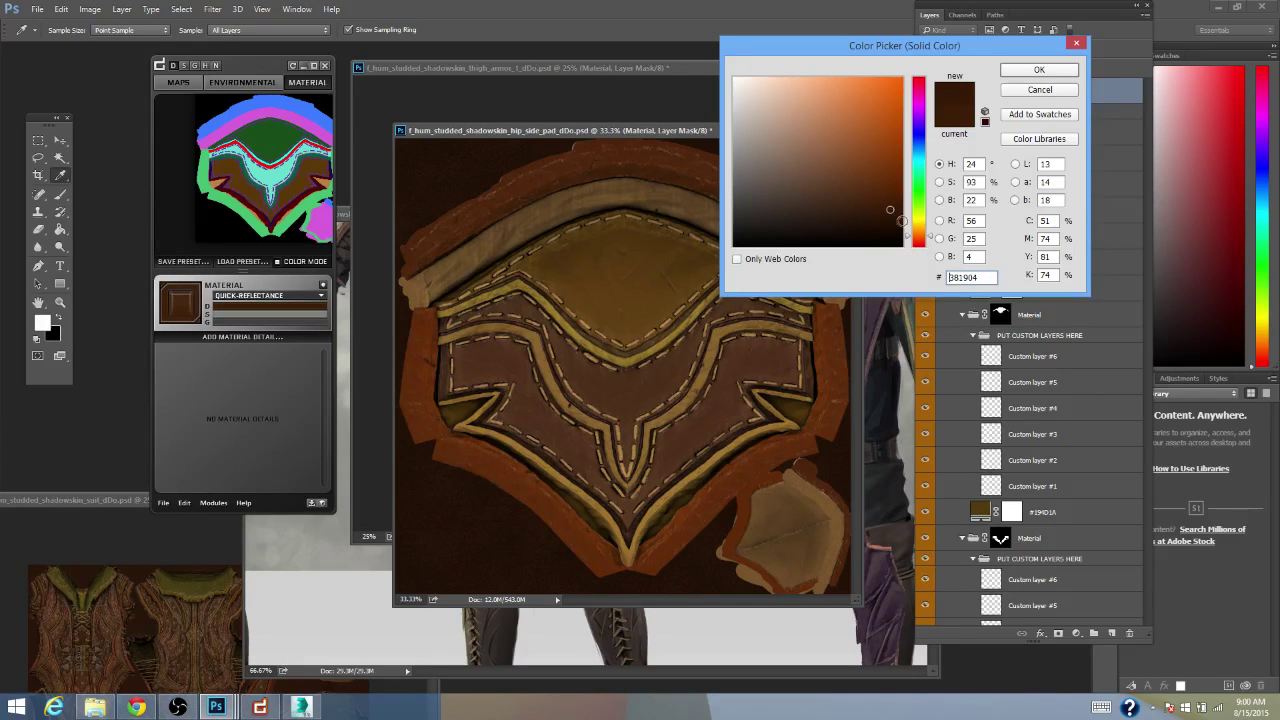
click(918, 238)
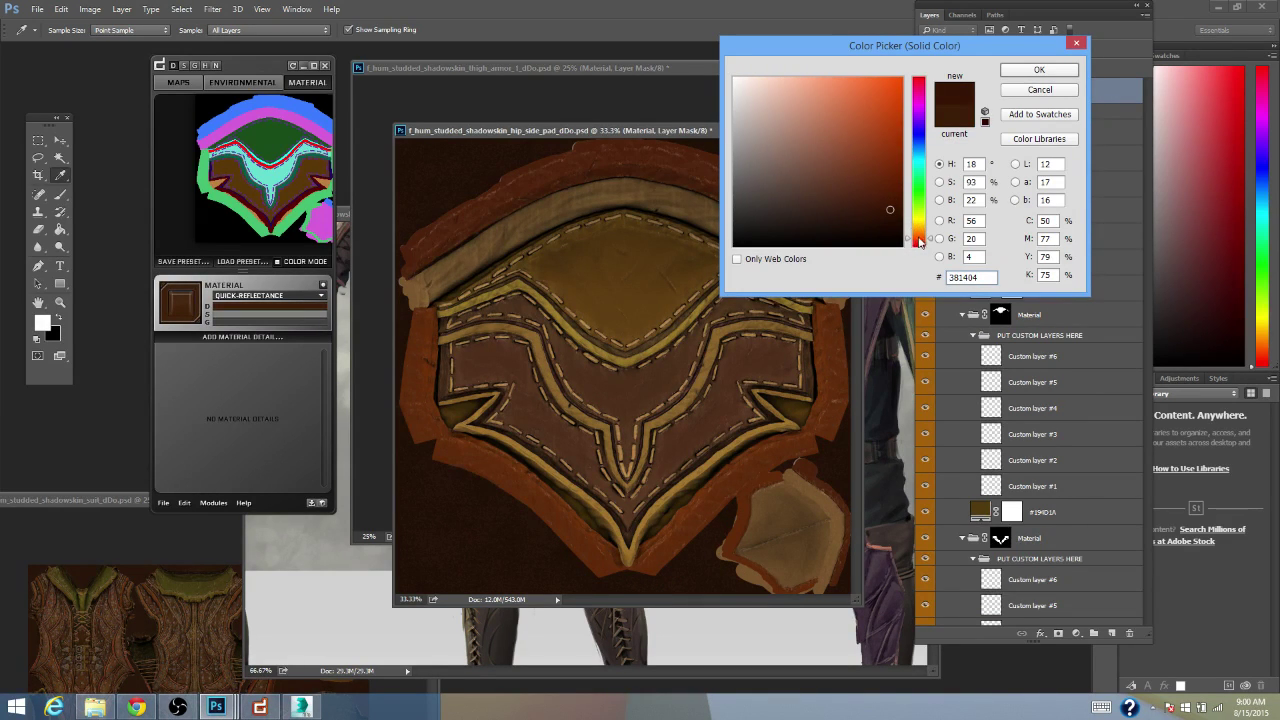
click(1039, 70)
scroll(668, 276, down, 2)
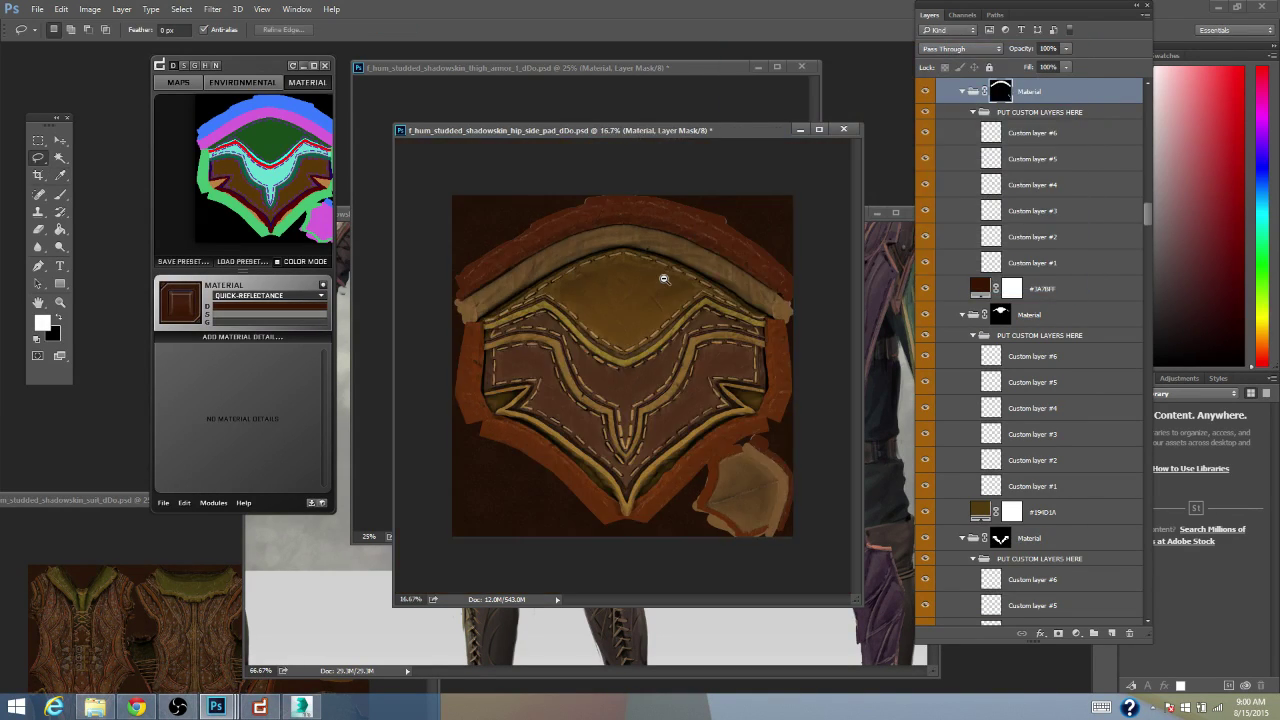
scroll(660, 300, up, 1)
scroll(654, 297, down, 1)
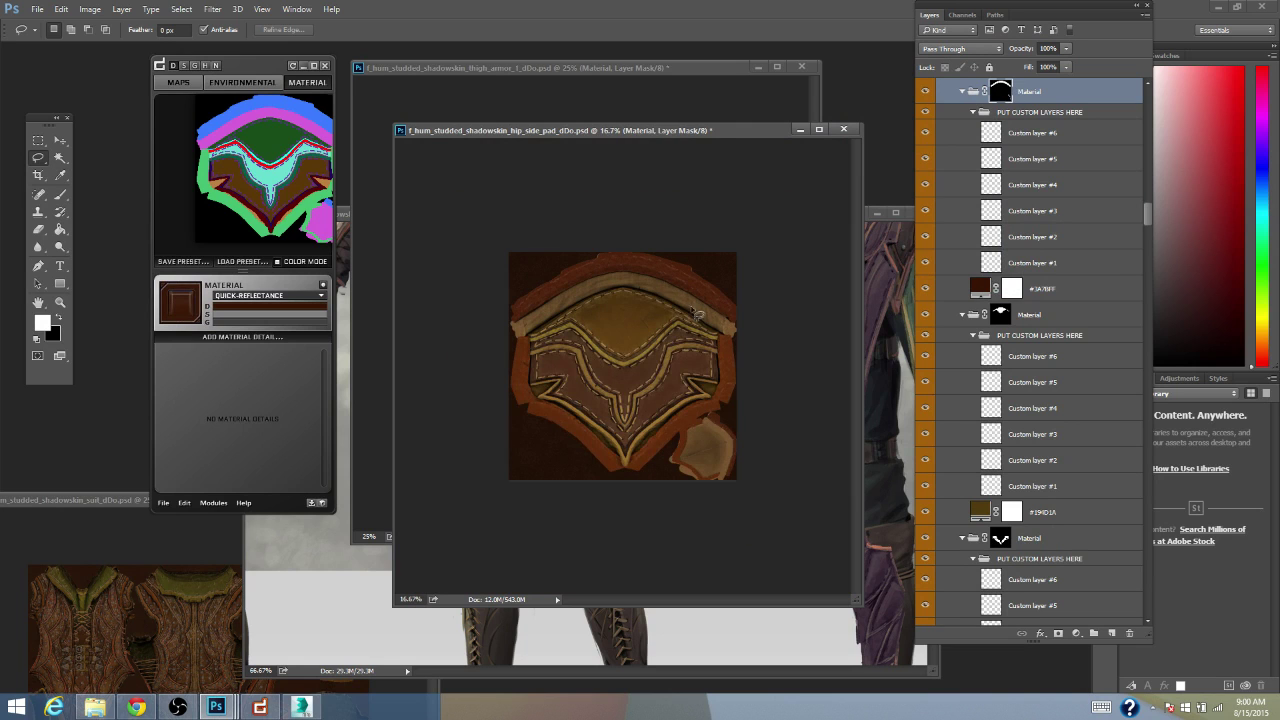
- Export the checked maps of the hip side pad document from dDo
click(182, 84)
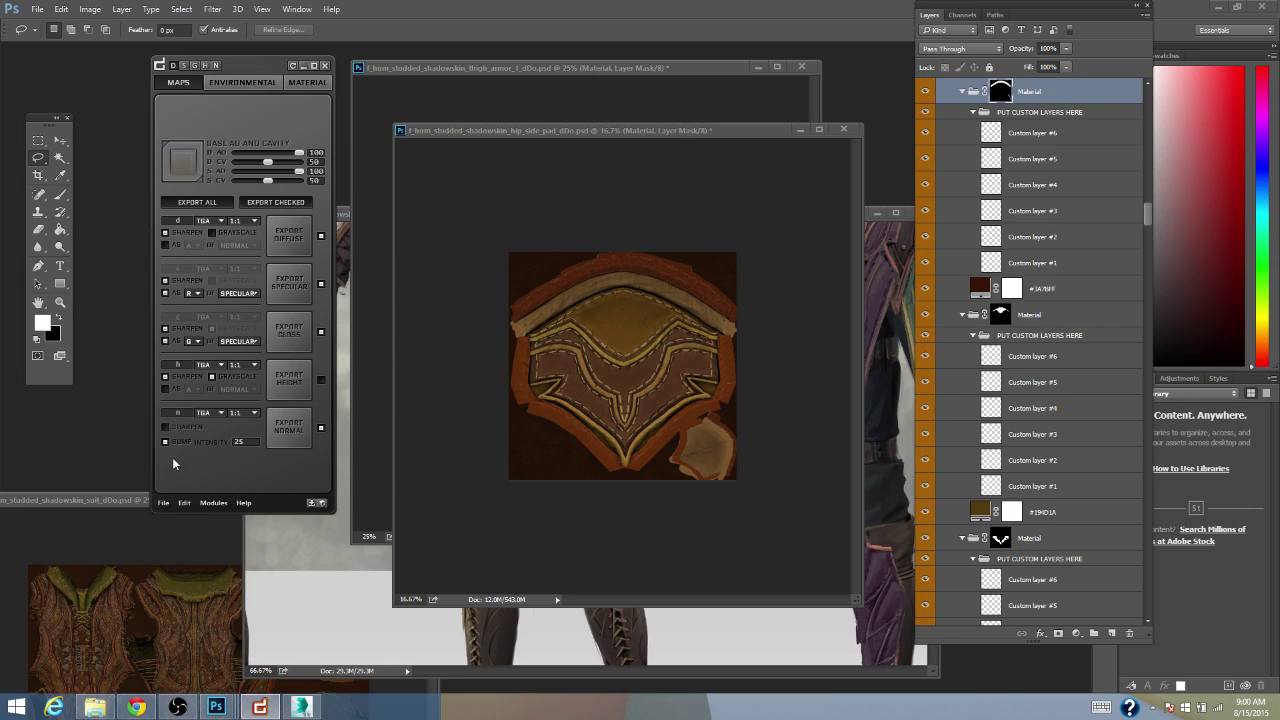
click(243, 82)
click(179, 82)
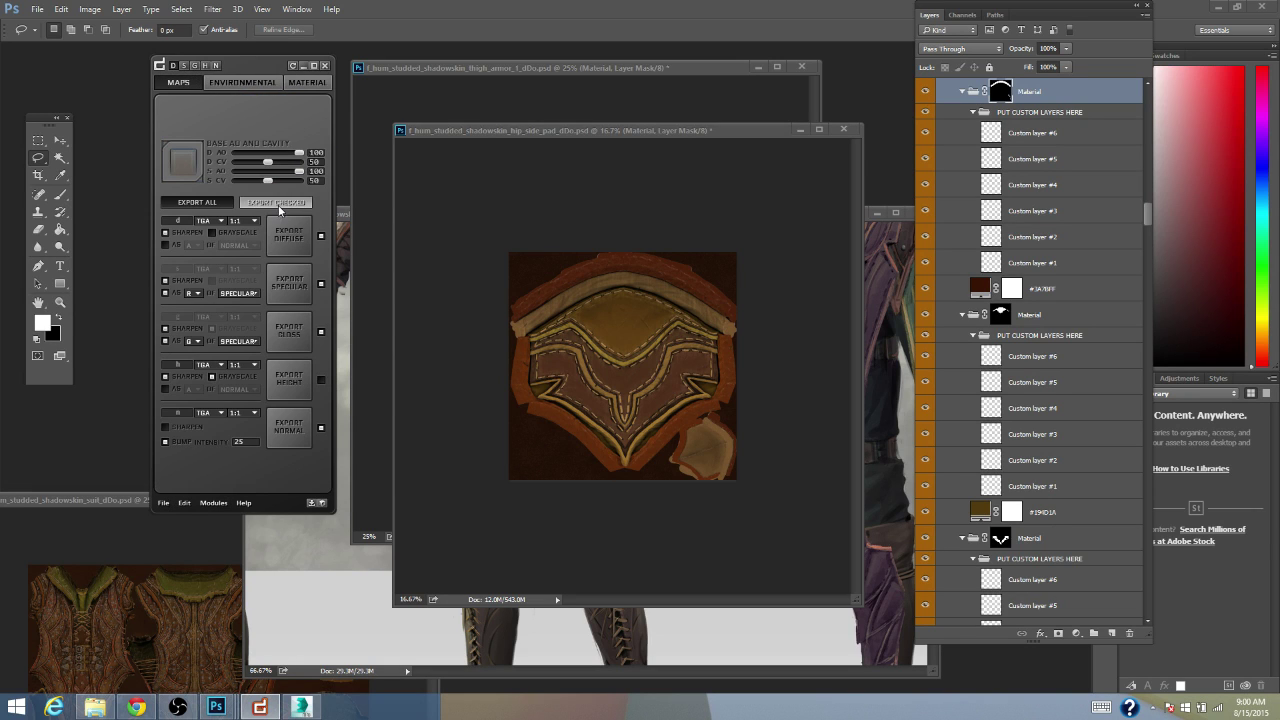
click(277, 202)
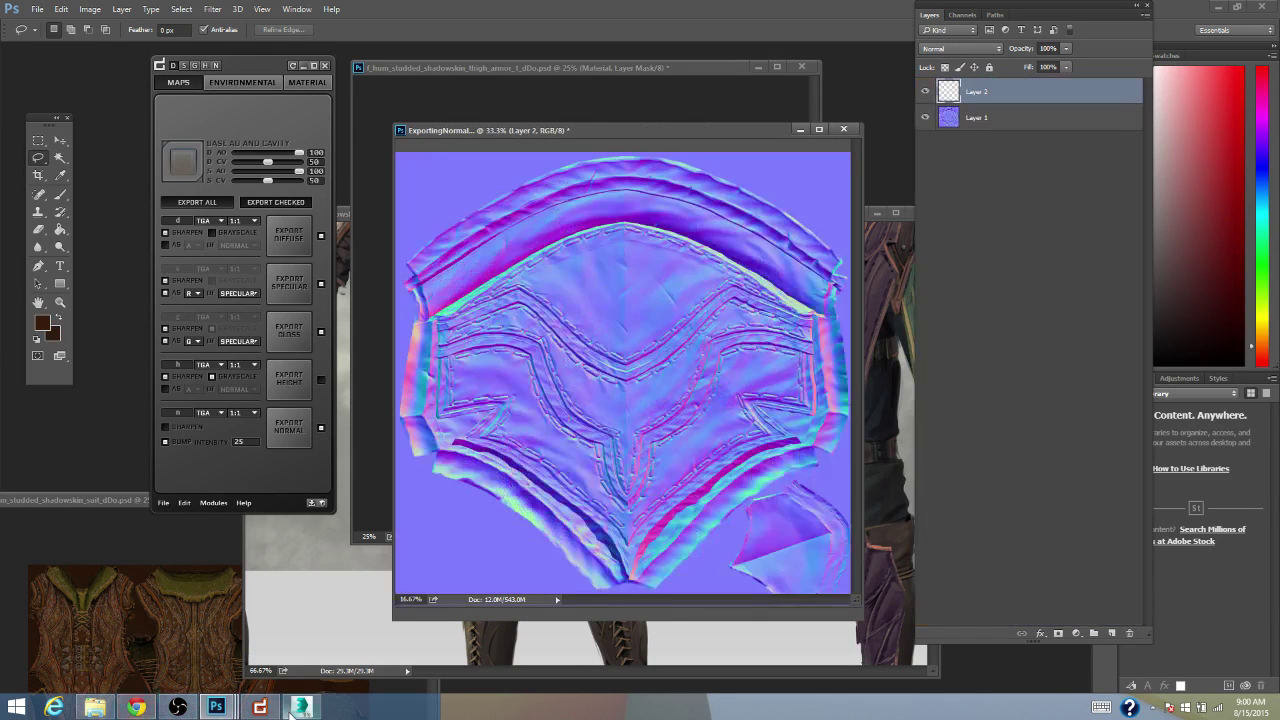
- Switch to 3ds Max and examine the recoloured hip side pads against the thigh armor and the rest of the outfit
mouse_move(296, 710)
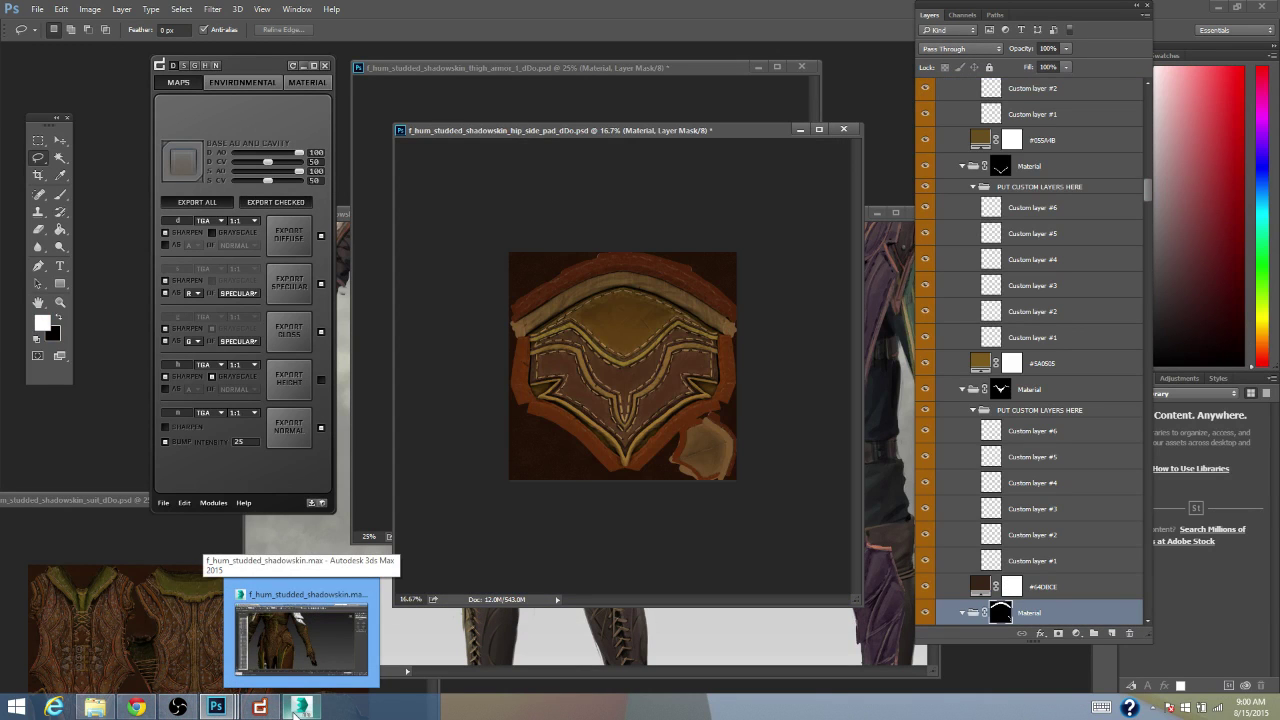
click(297, 708)
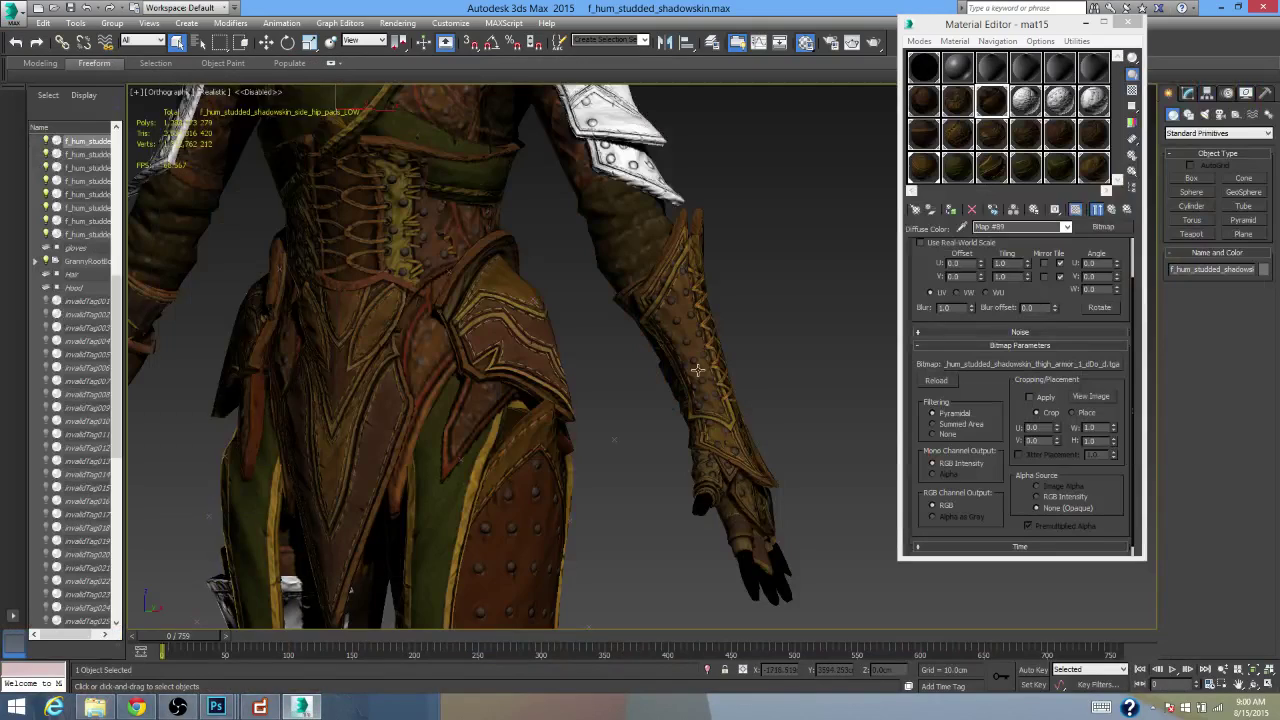
drag(665, 367, 596, 387)
scroll(600, 387, down, 5)
scroll(647, 378, up, 3)
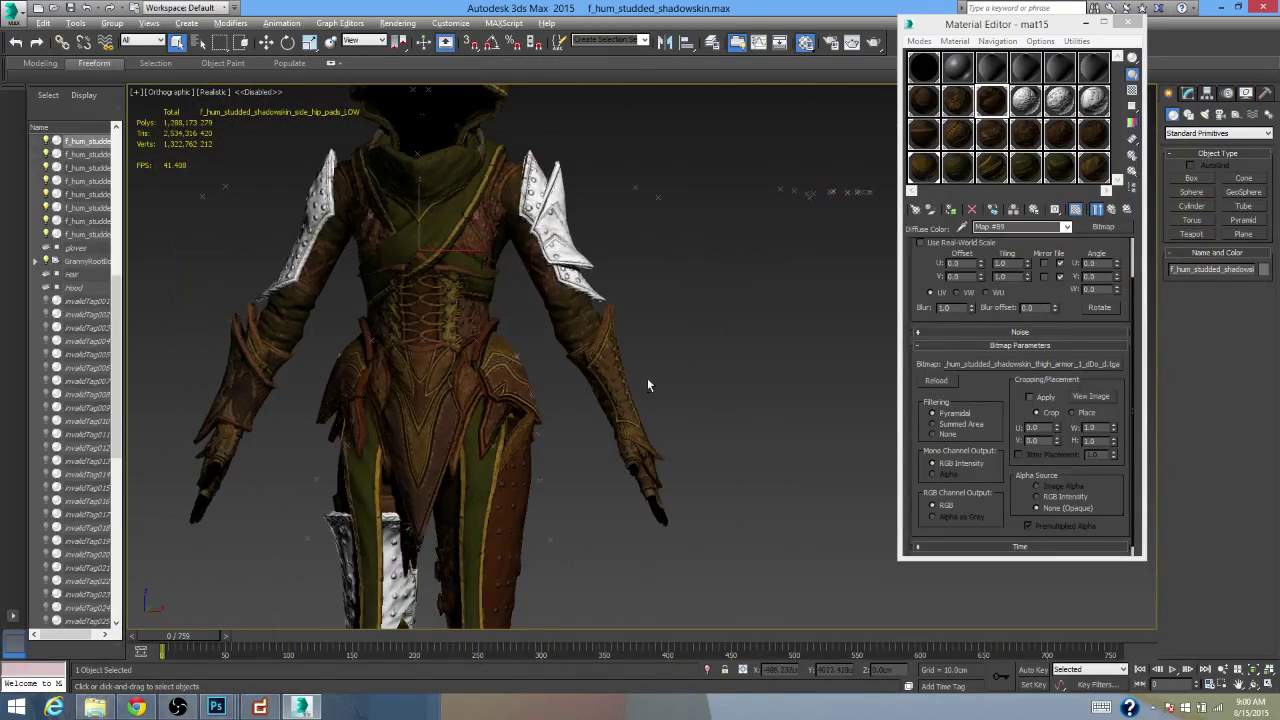
scroll(631, 375, down, 5)
scroll(631, 375, up, 5)
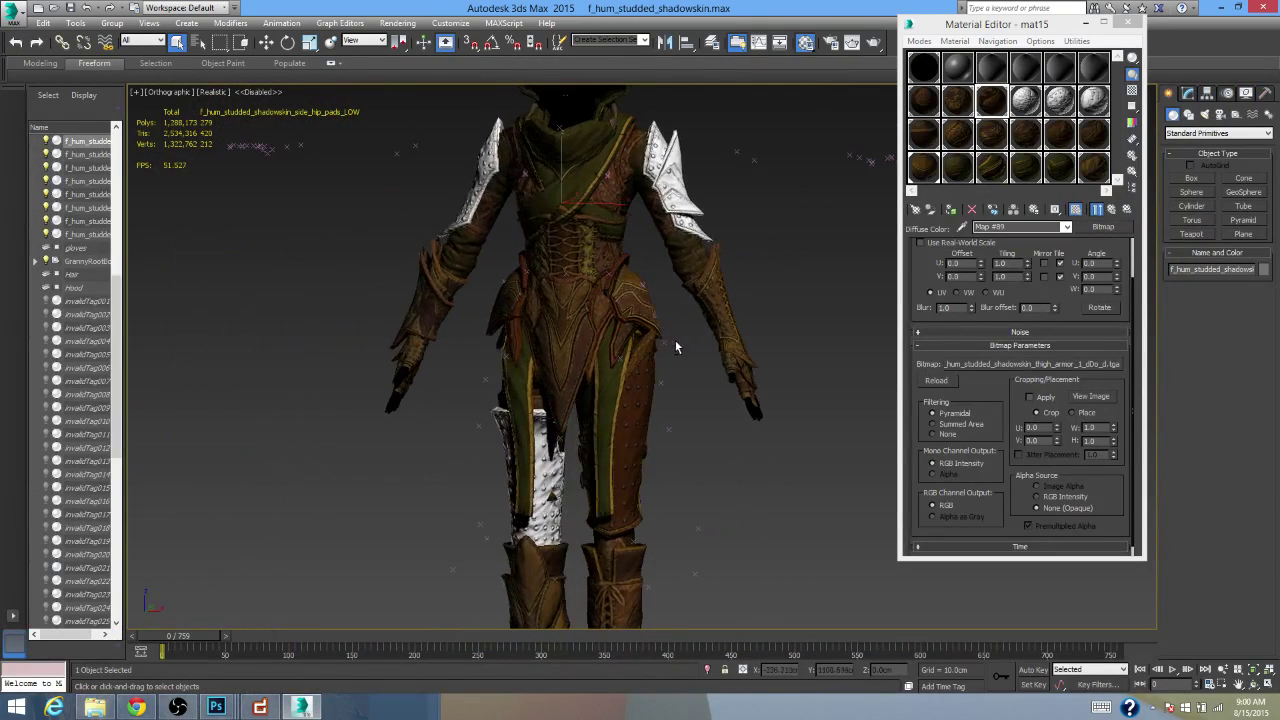
scroll(700, 335, down, 5)
scroll(730, 325, up, 6)
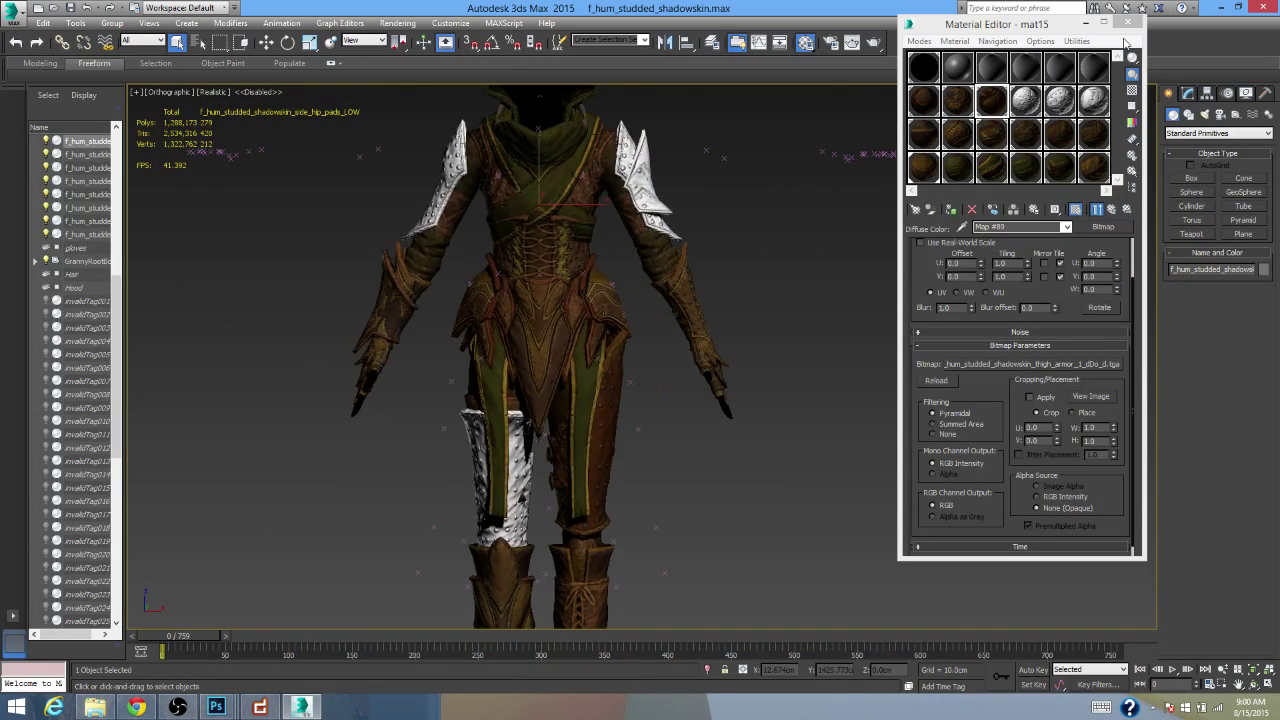
- Return to Photoshop and close the hip side pad document, saving its changes
click(1219, 12)
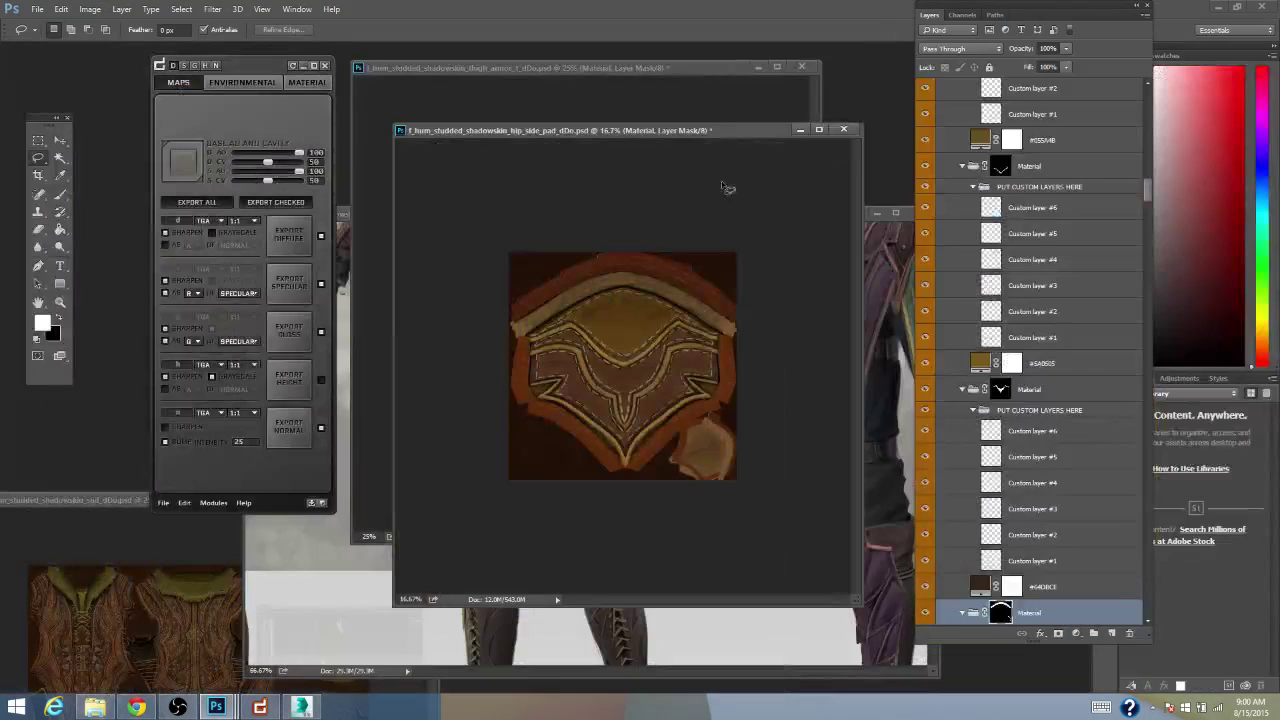
drag(720, 134, 415, 270)
click(533, 268)
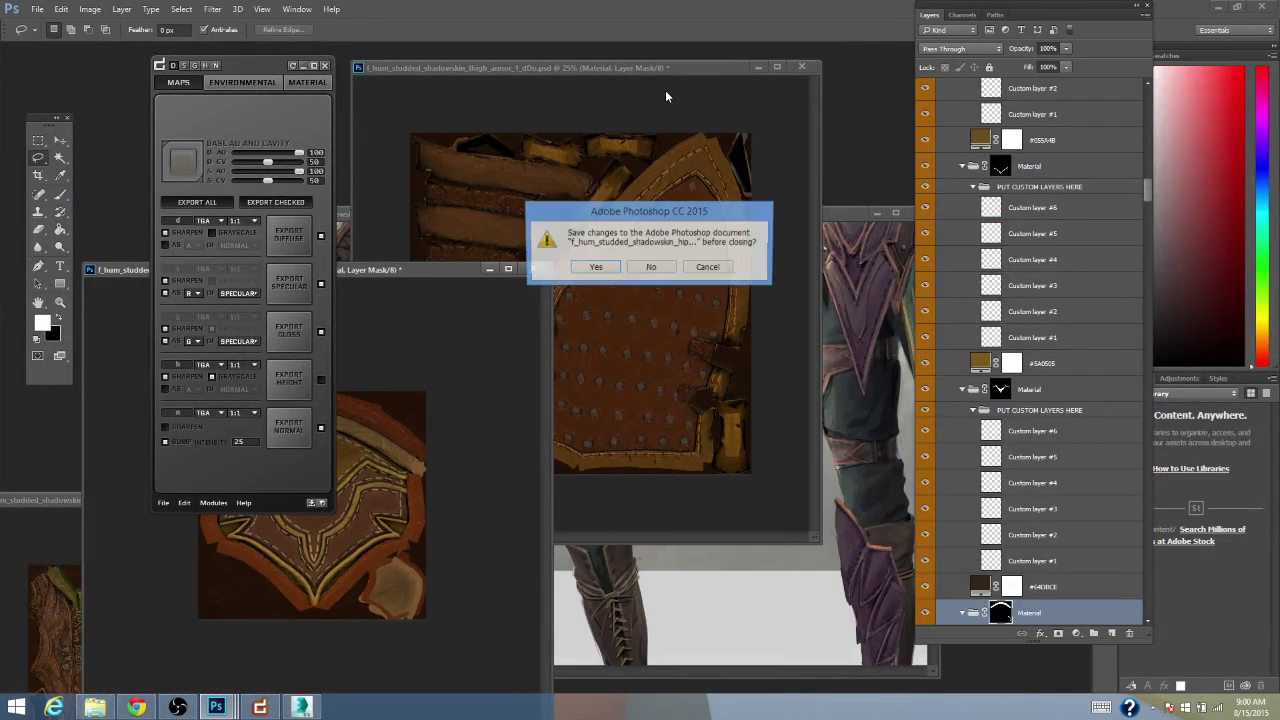
click(610, 268)
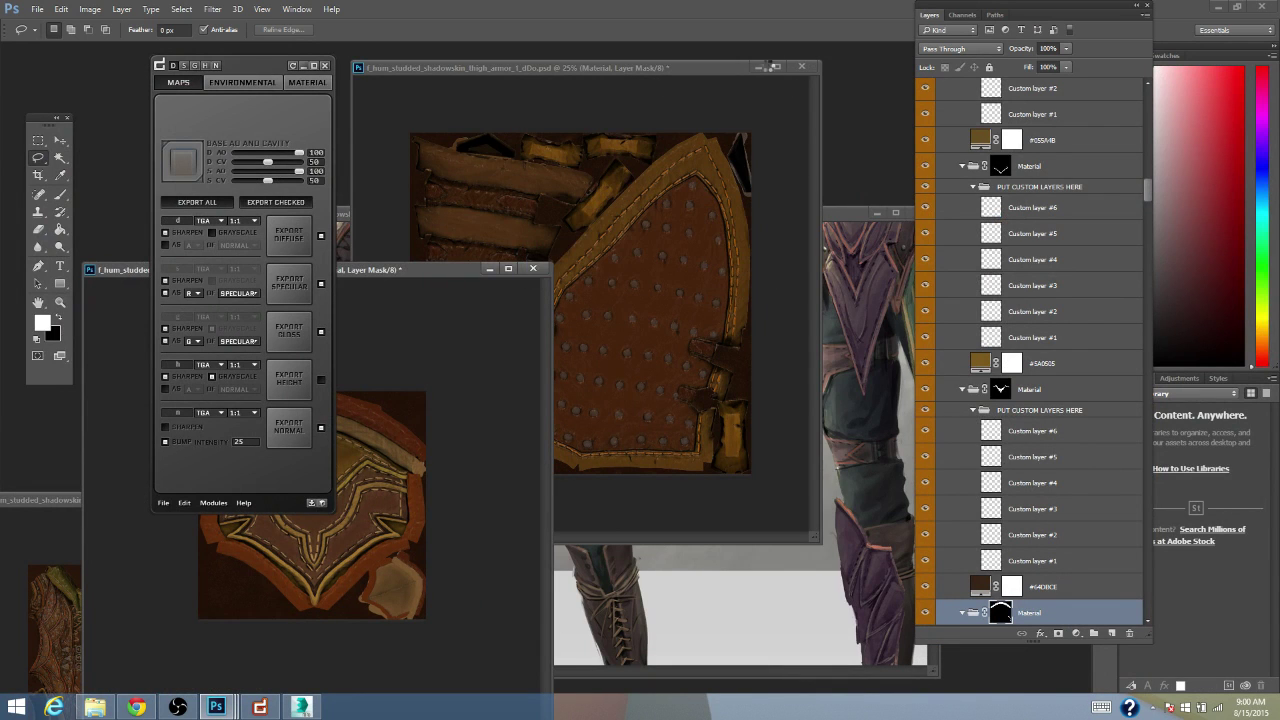
- Bring up the studded shadowskin concept art and examine the thigh armor, shin guards and boots on the figures
drag(869, 212, 865, 160)
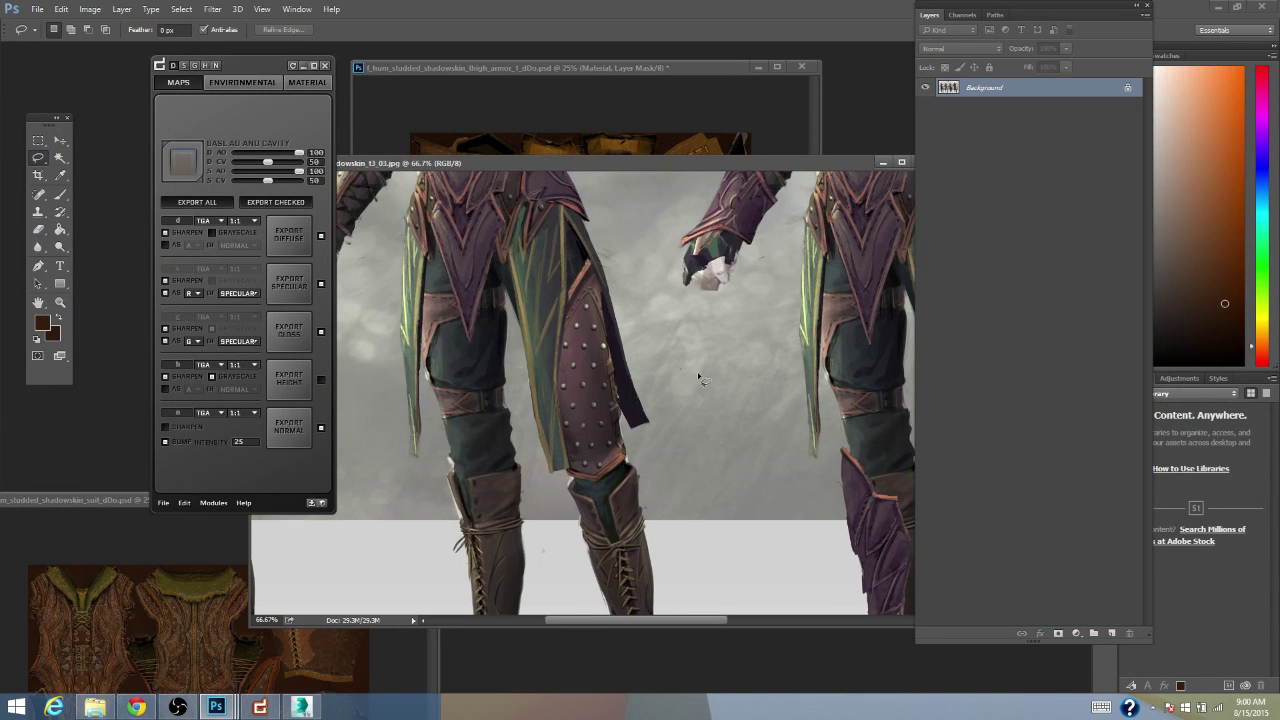
drag(706, 385, 650, 275)
alt+click(632, 357)
ctrl+click(602, 341)
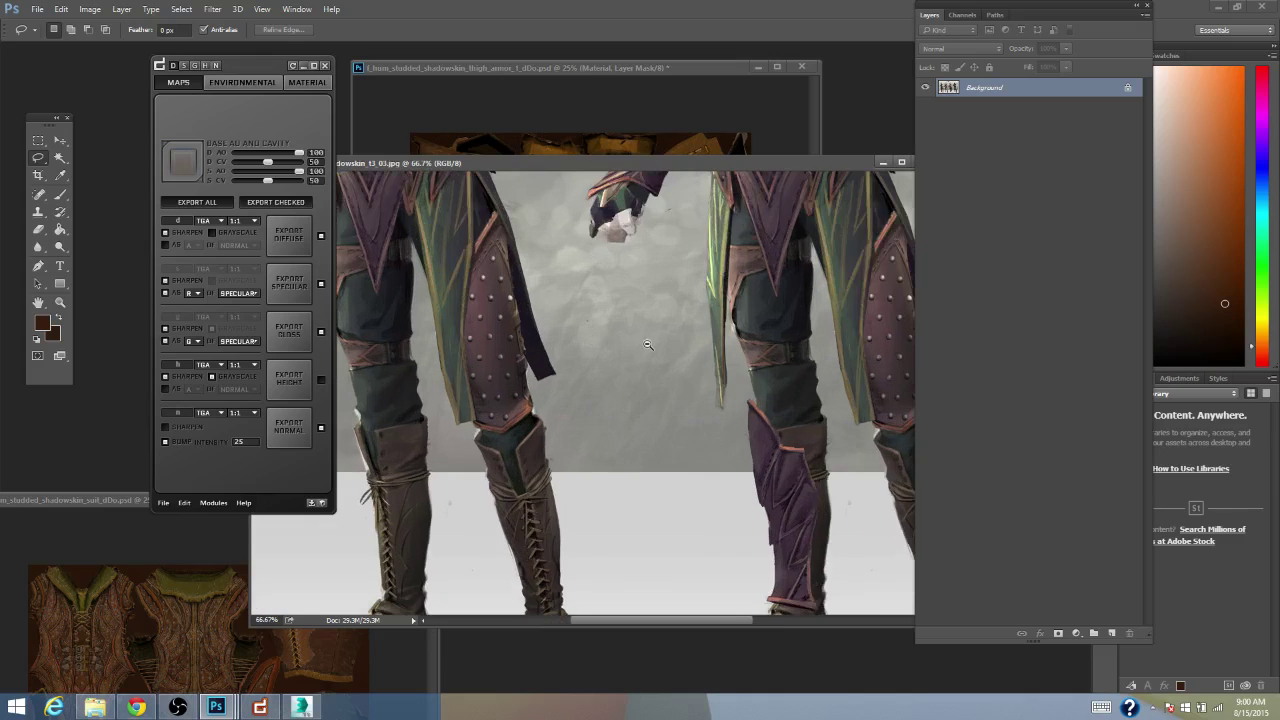
alt+click(650, 345)
drag(746, 366, 557, 374)
ctrl+click(736, 396)
scroll(700, 392, down, 1)
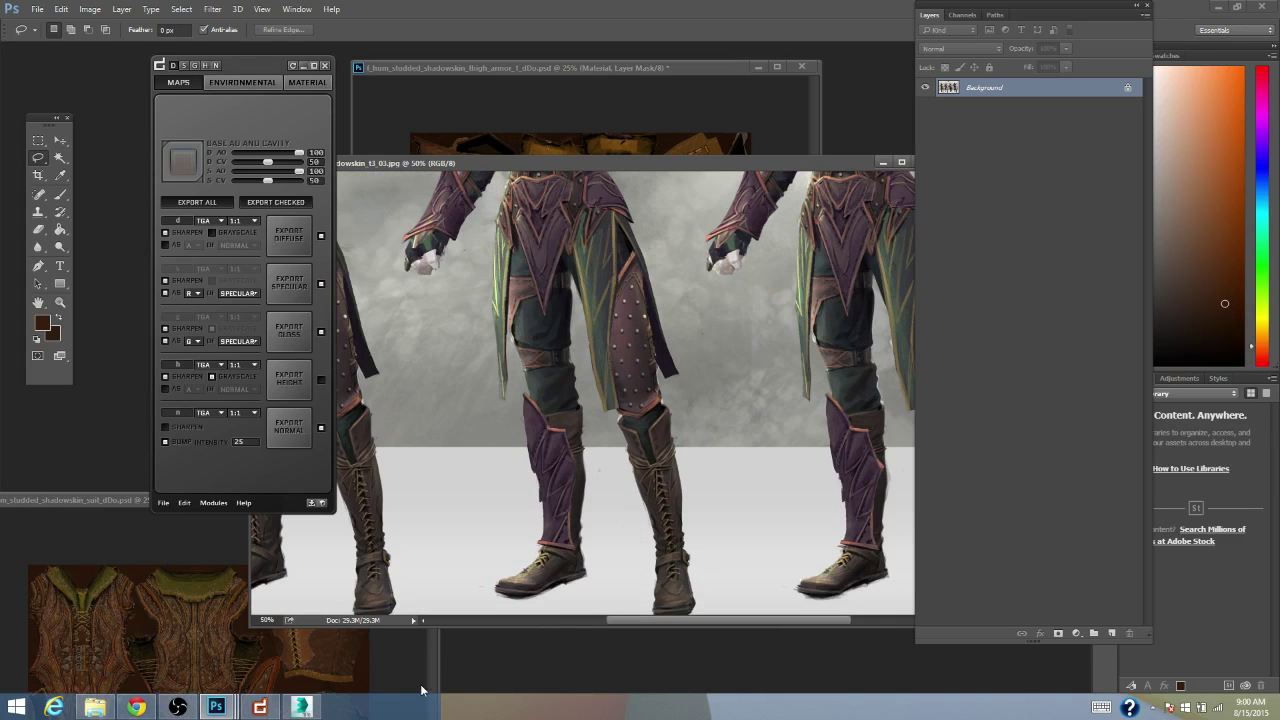
mouse_move(226, 708)
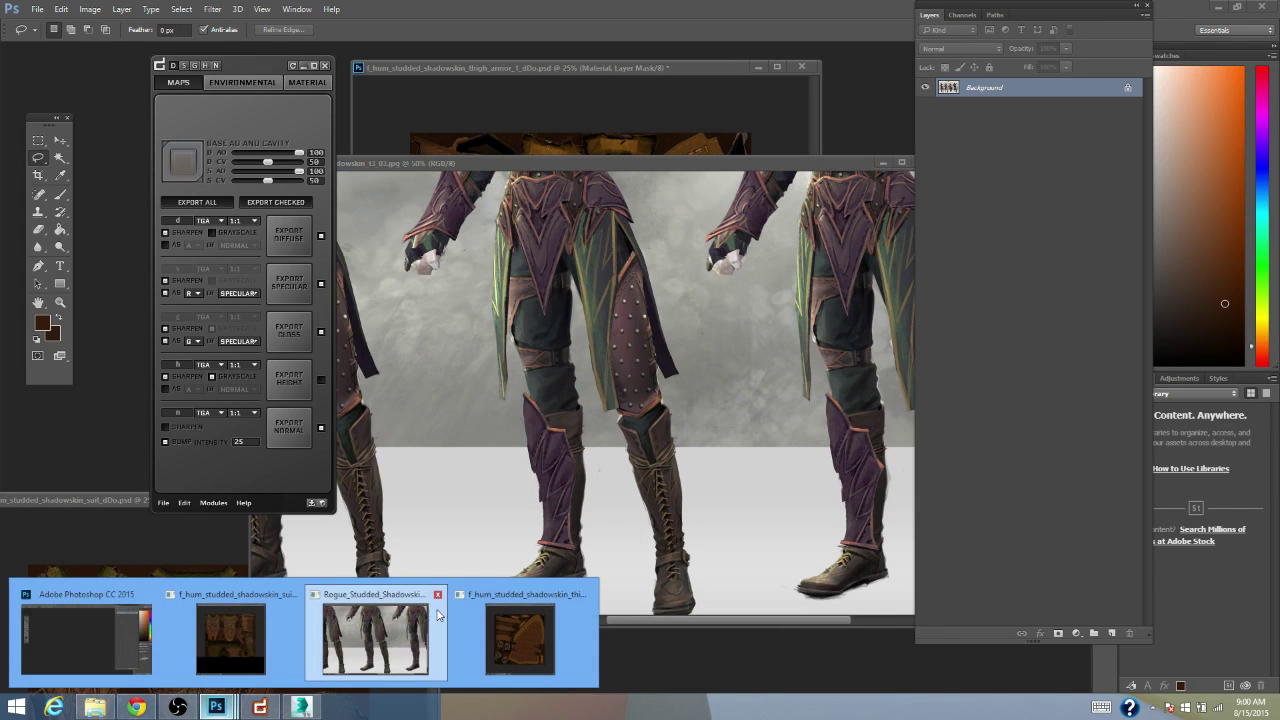
- Bring the thigh armor document to the front and switch to 3ds Max to examine the thigh armor against the outfit
click(520, 638)
drag(723, 68, 650, 62)
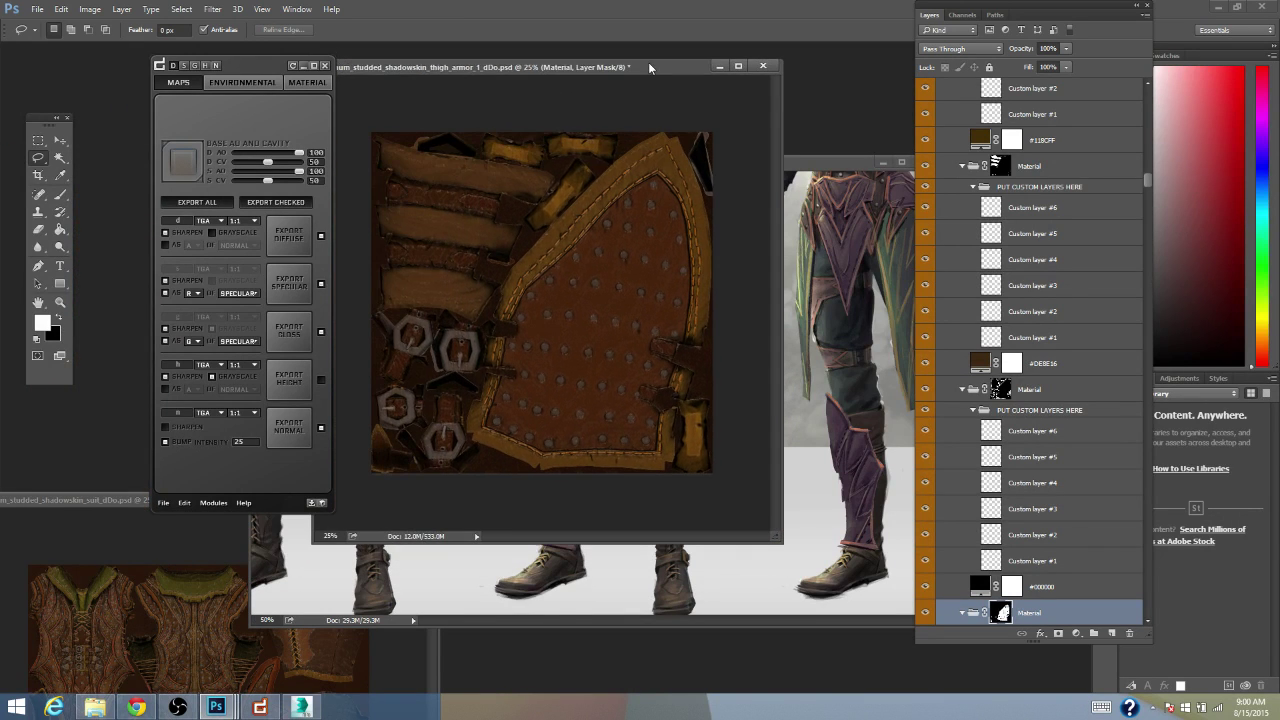
click(300, 707)
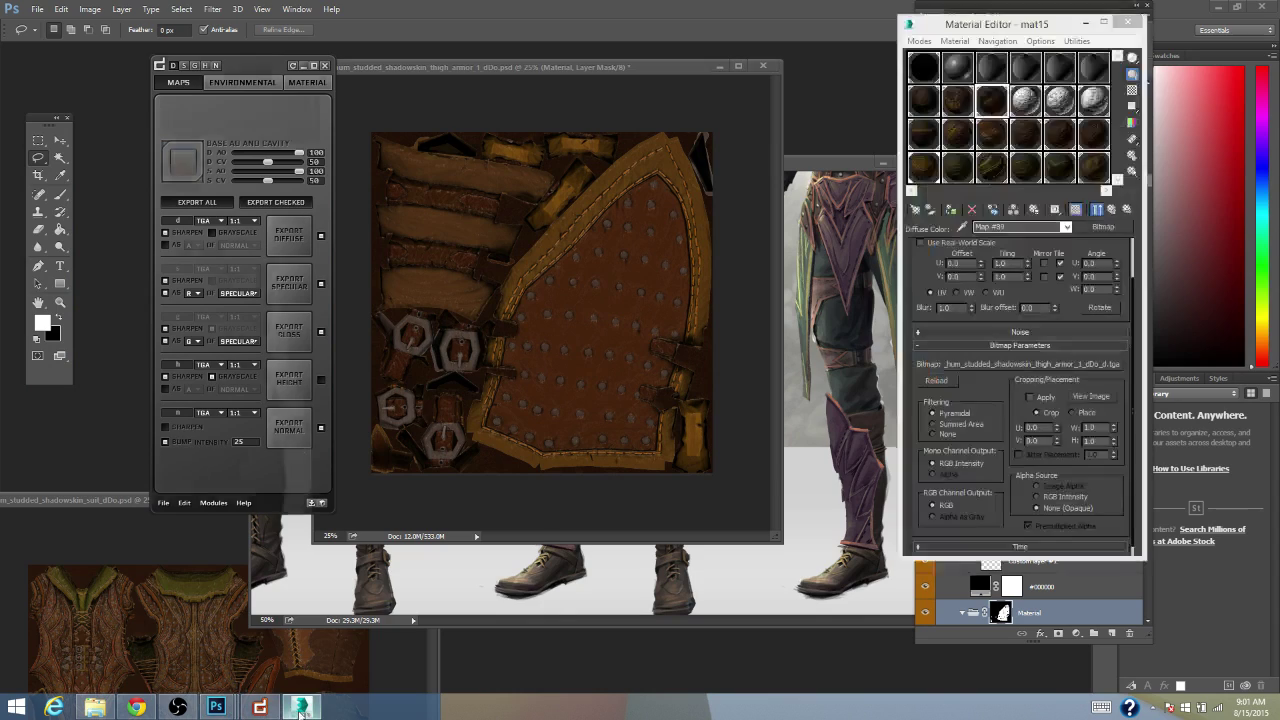
scroll(632, 383, up, 4)
drag(632, 383, 677, 350)
click(611, 295)
scroll(627, 322, down, 5)
scroll(670, 340, up, 3)
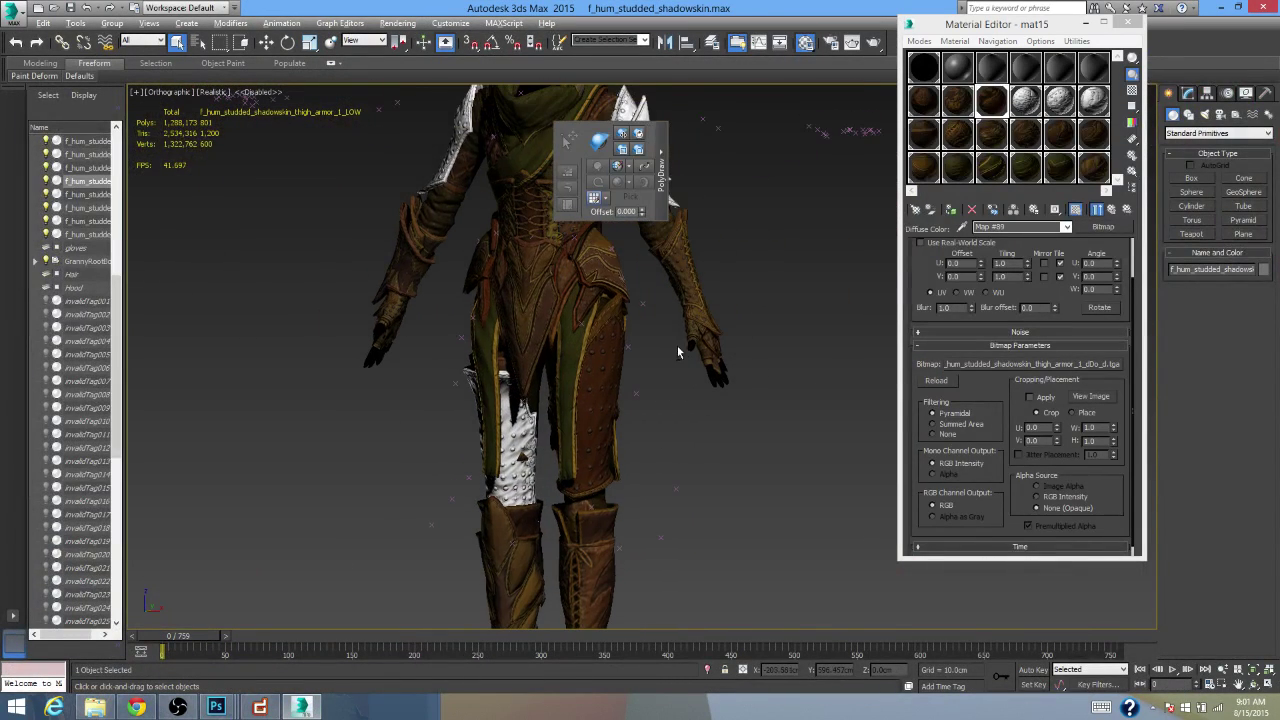
scroll(671, 341, down, 3)
scroll(675, 340, up, 4)
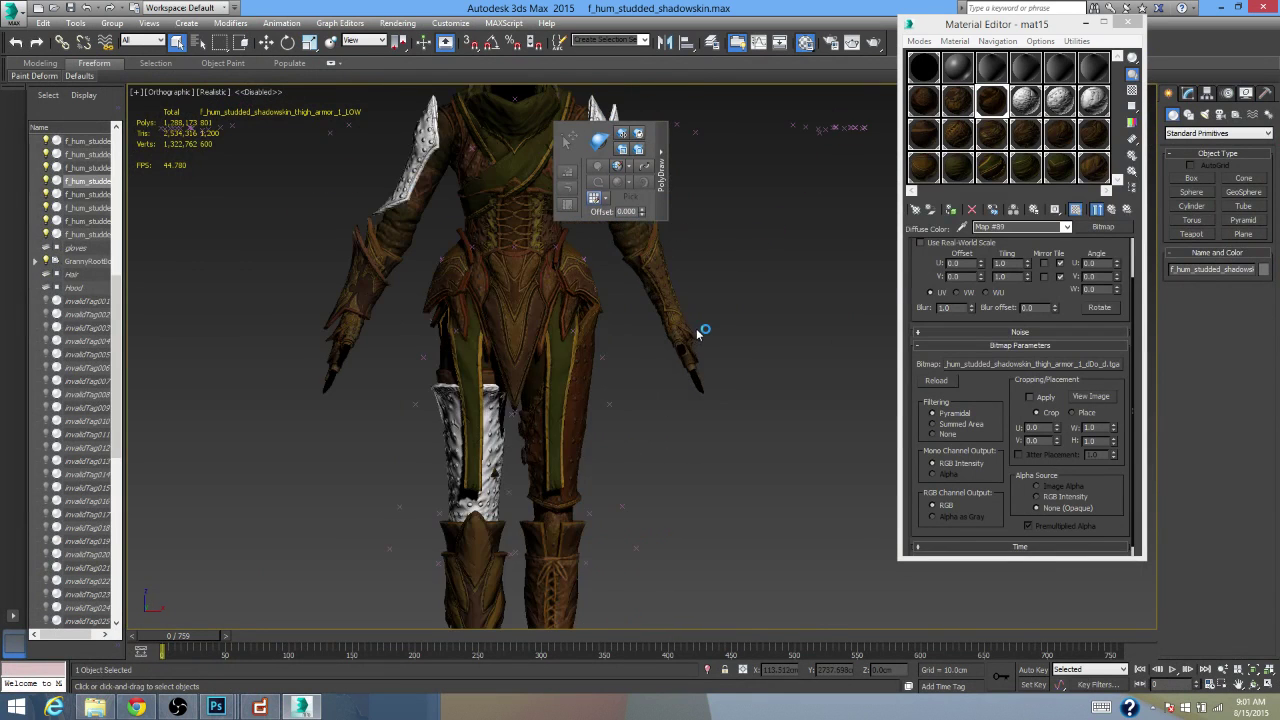
- Return to Photoshop and dDo and recolour the thigh armor's stitched border material to the reddish brown 562309
click(1218, 8)
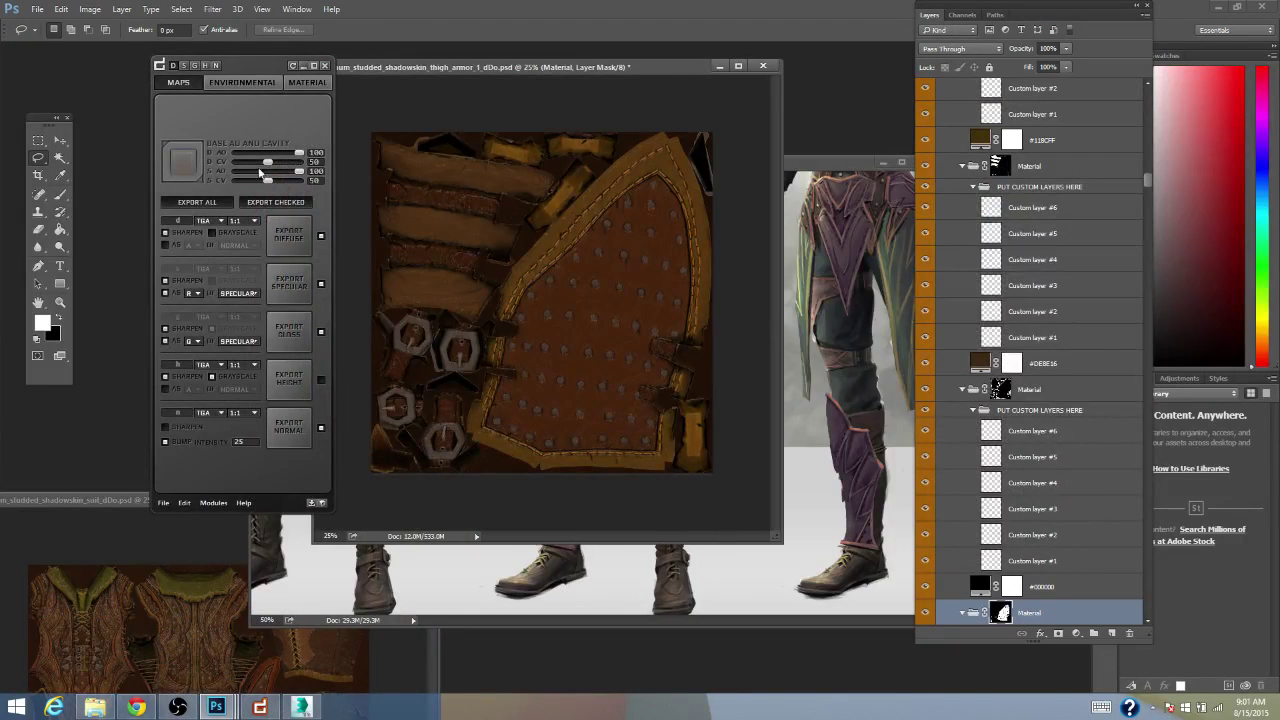
click(236, 83)
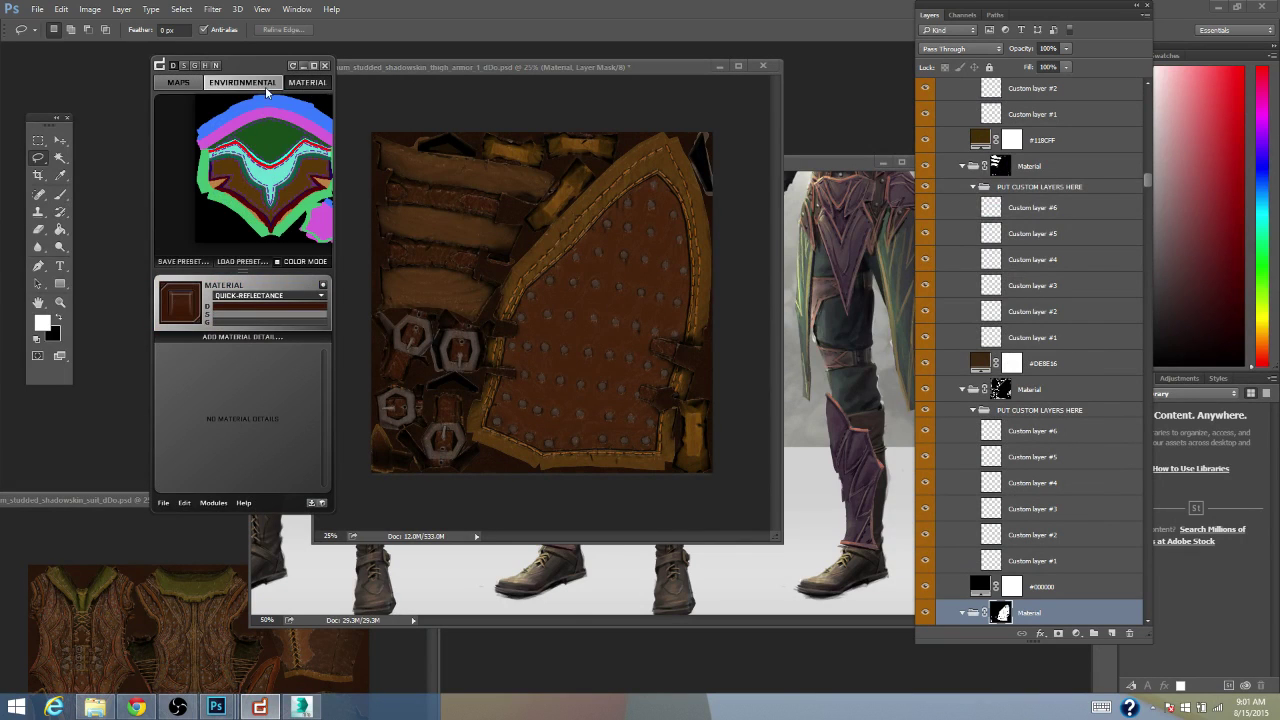
click(297, 66)
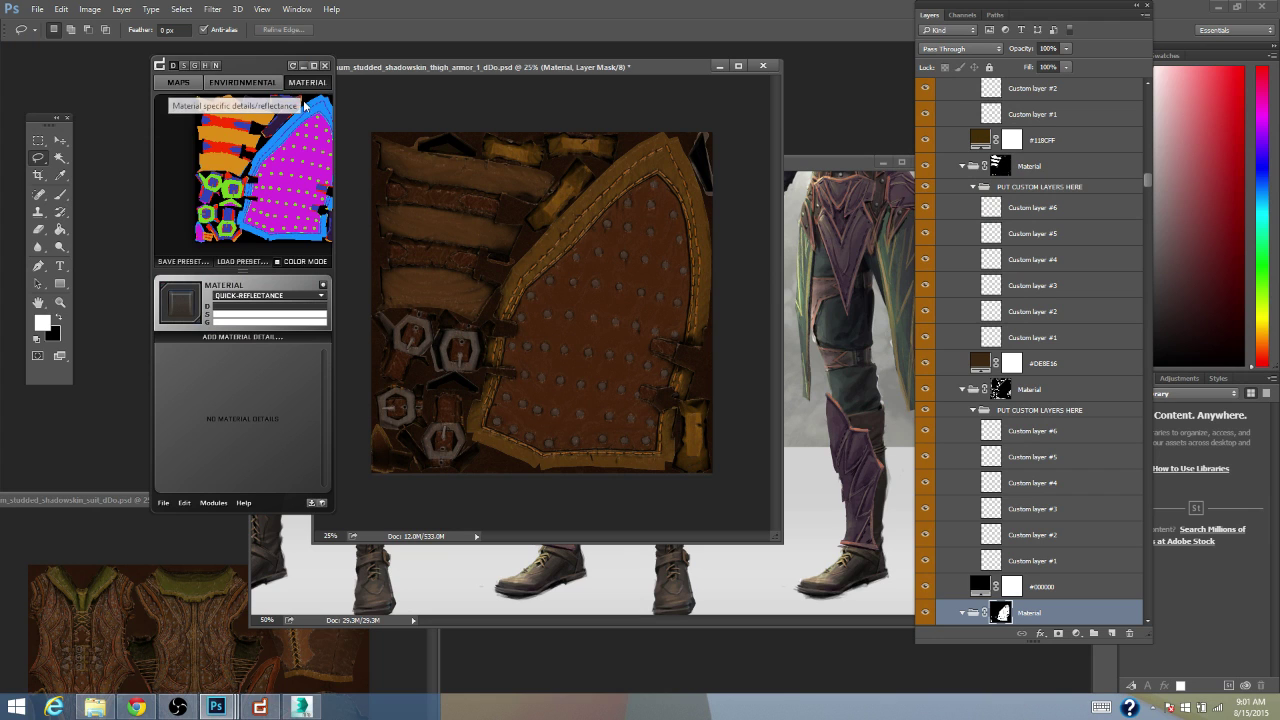
click(288, 127)
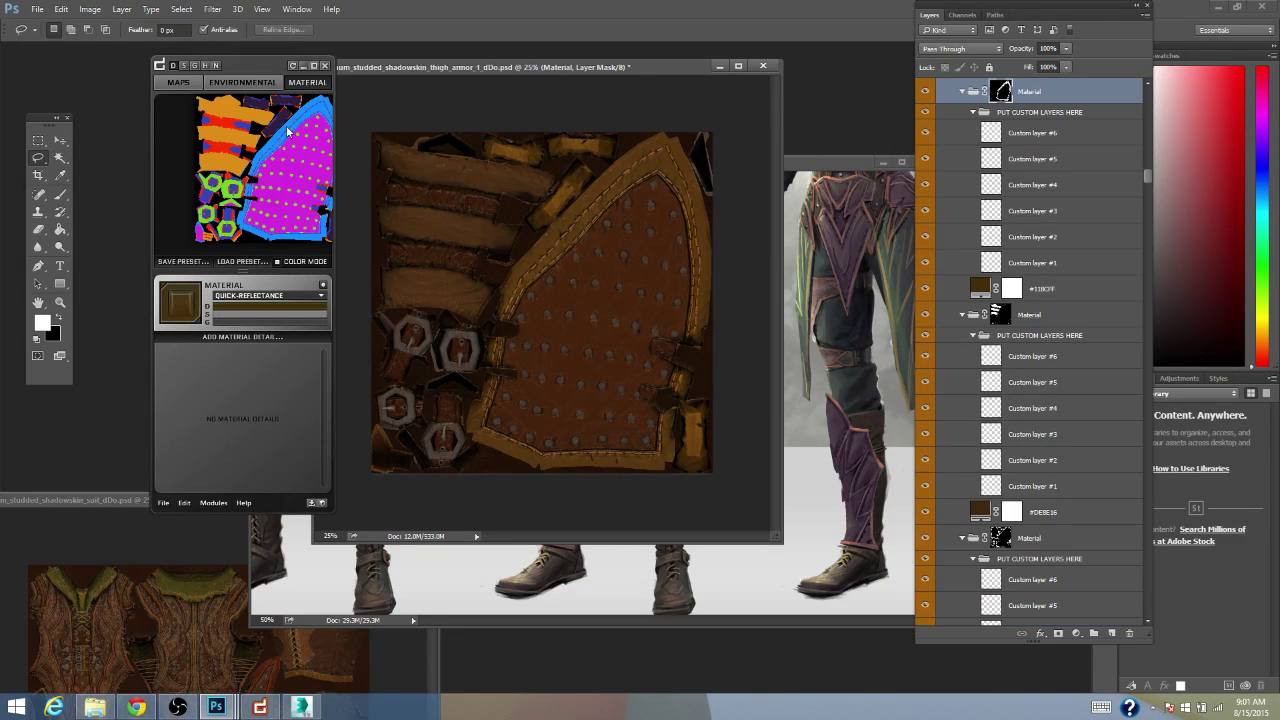
drag(265, 68, 243, 65)
click(252, 304)
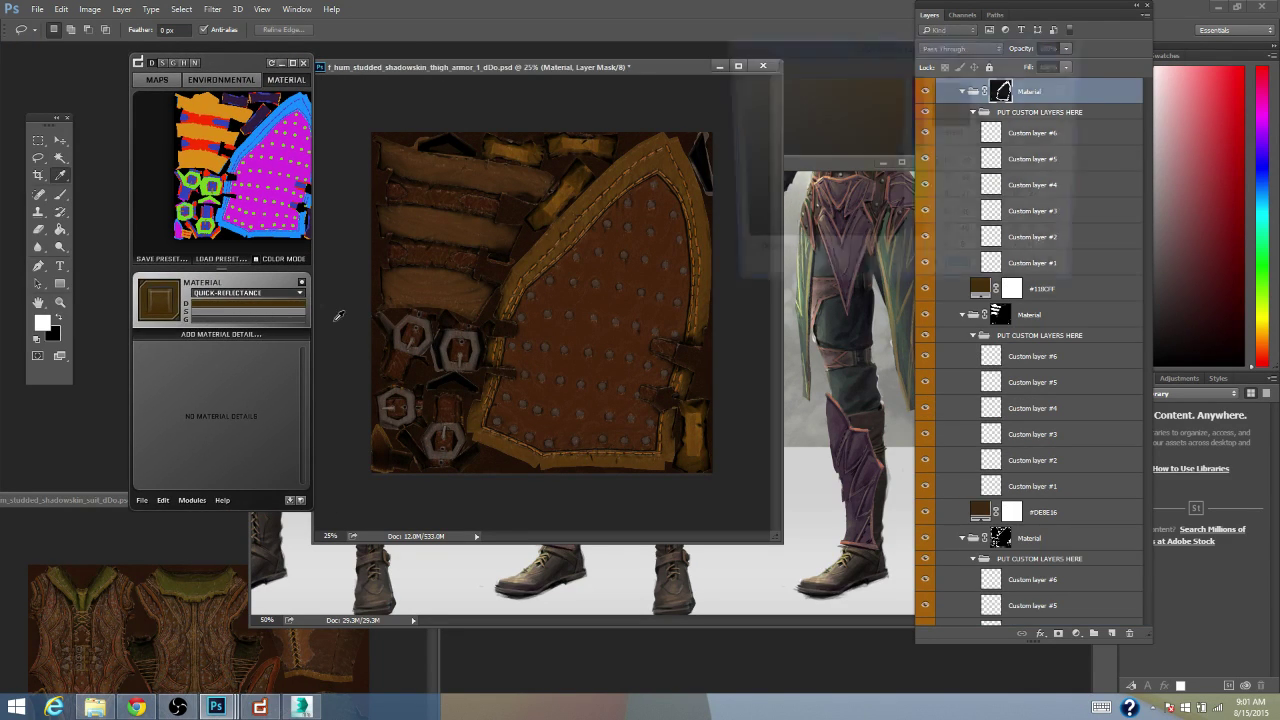
drag(921, 234, 921, 242)
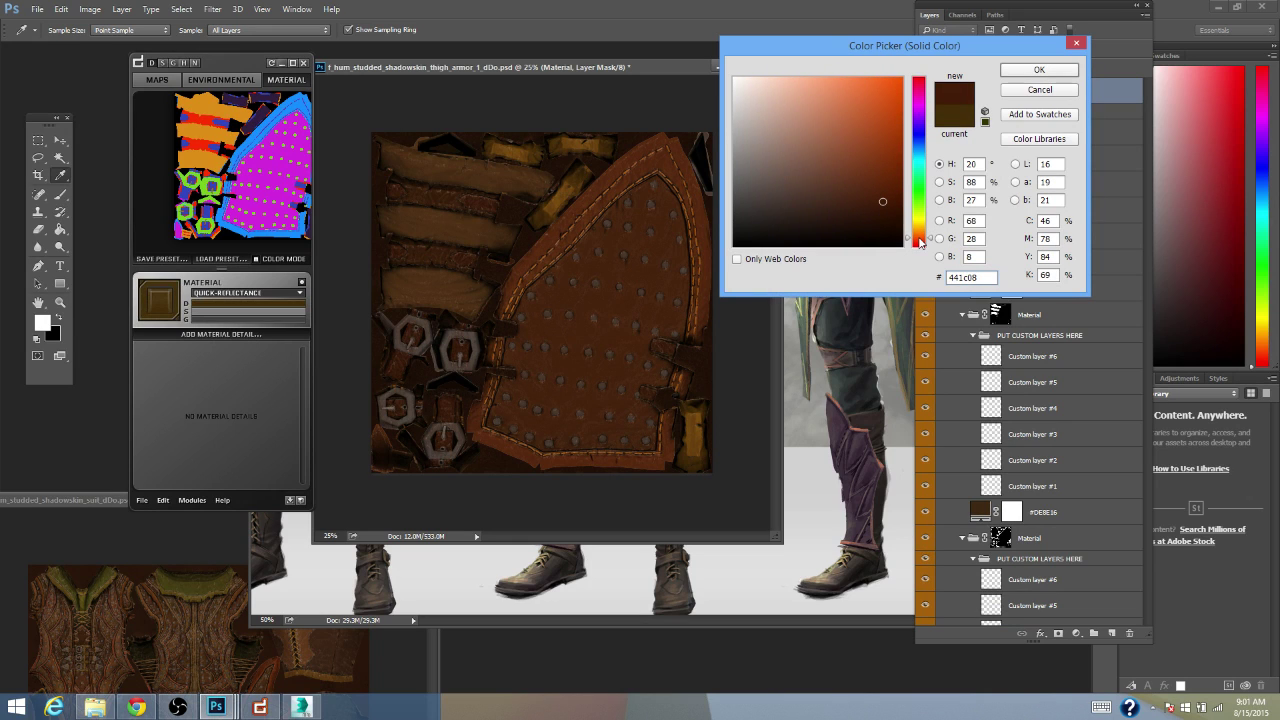
drag(883, 200, 885, 189)
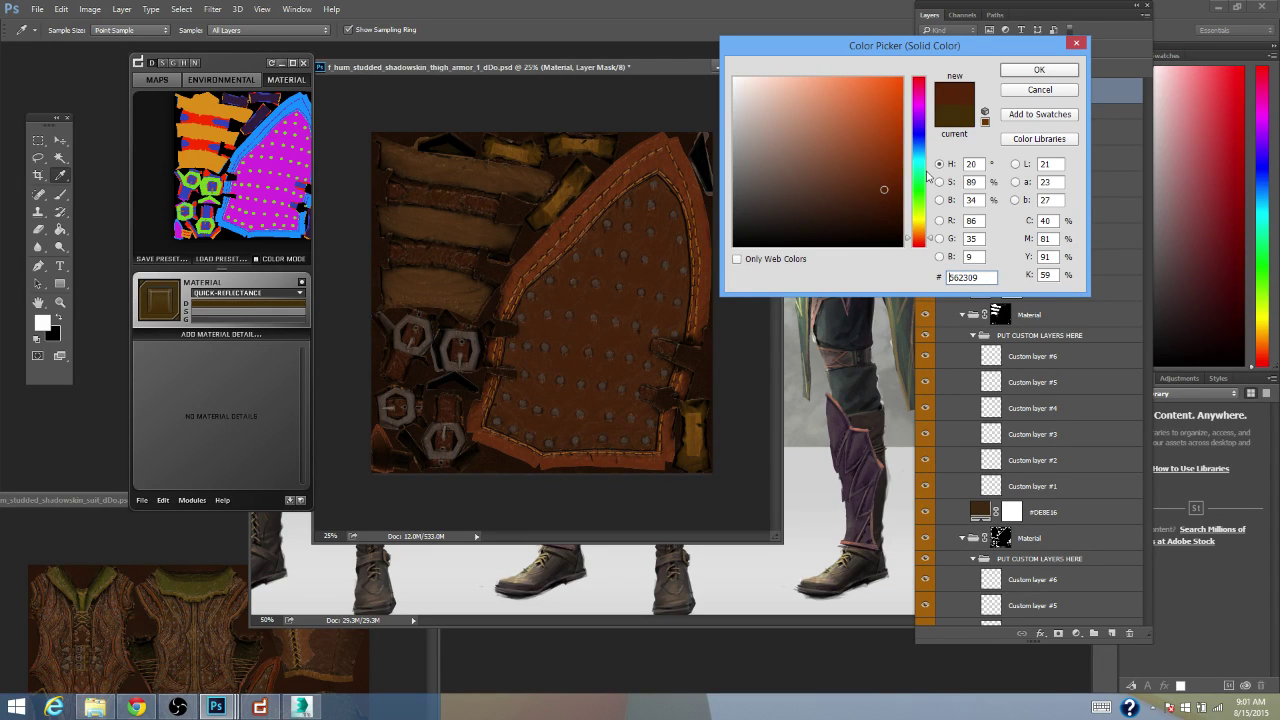
click(1017, 72)
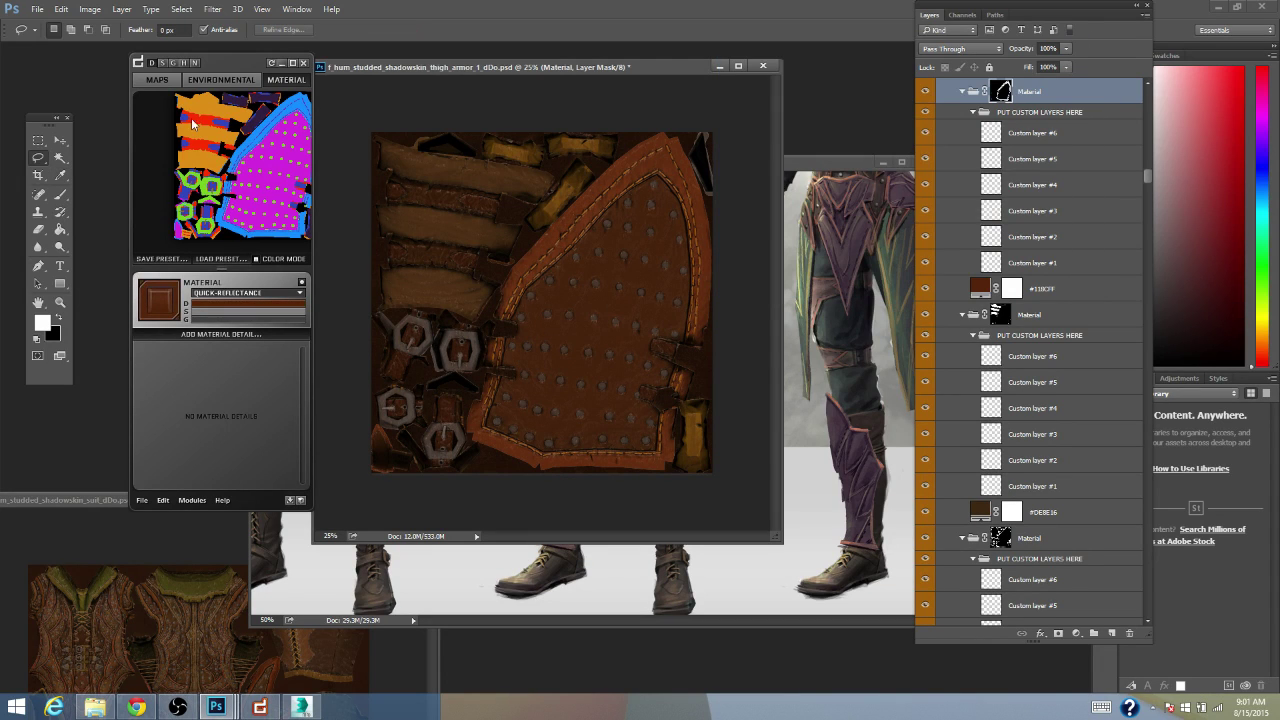
- Export the thigh armor's diffuse map from dDo
click(157, 79)
drag(216, 64, 191, 58)
click(226, 226)
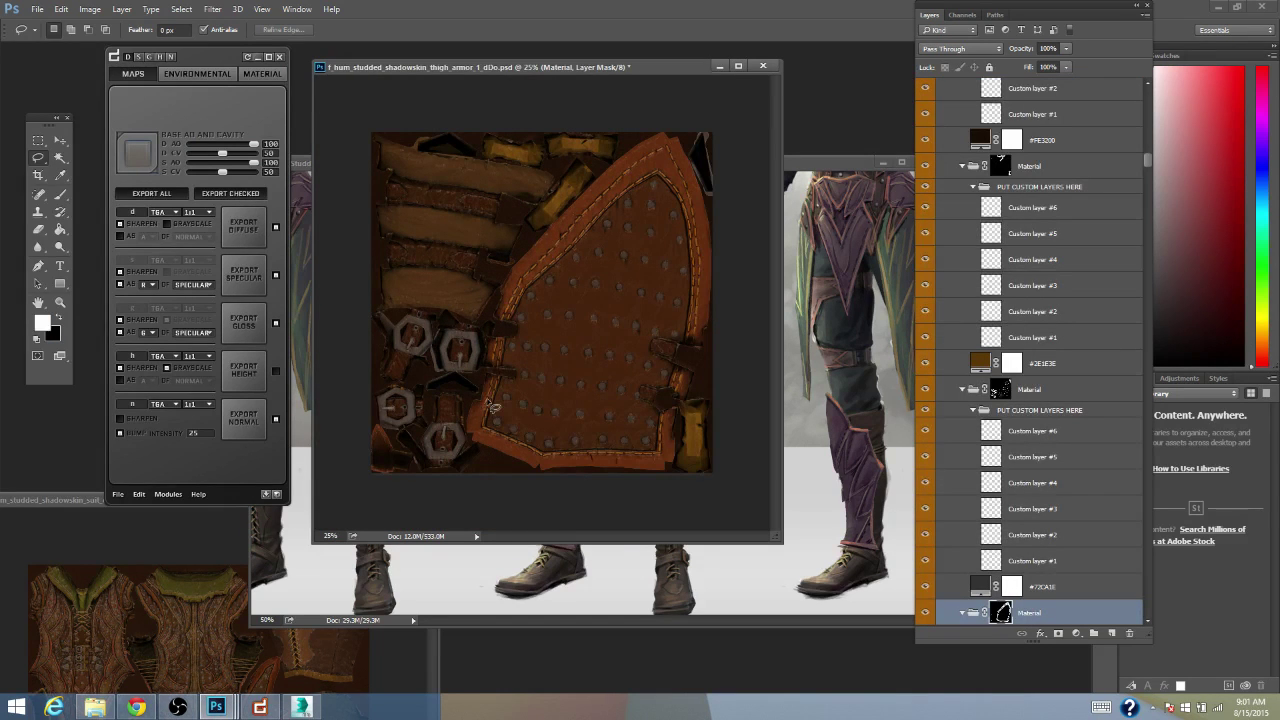
- Switch to 3ds Max and examine the recoloured thigh armor border on the model
mouse_move(300, 708)
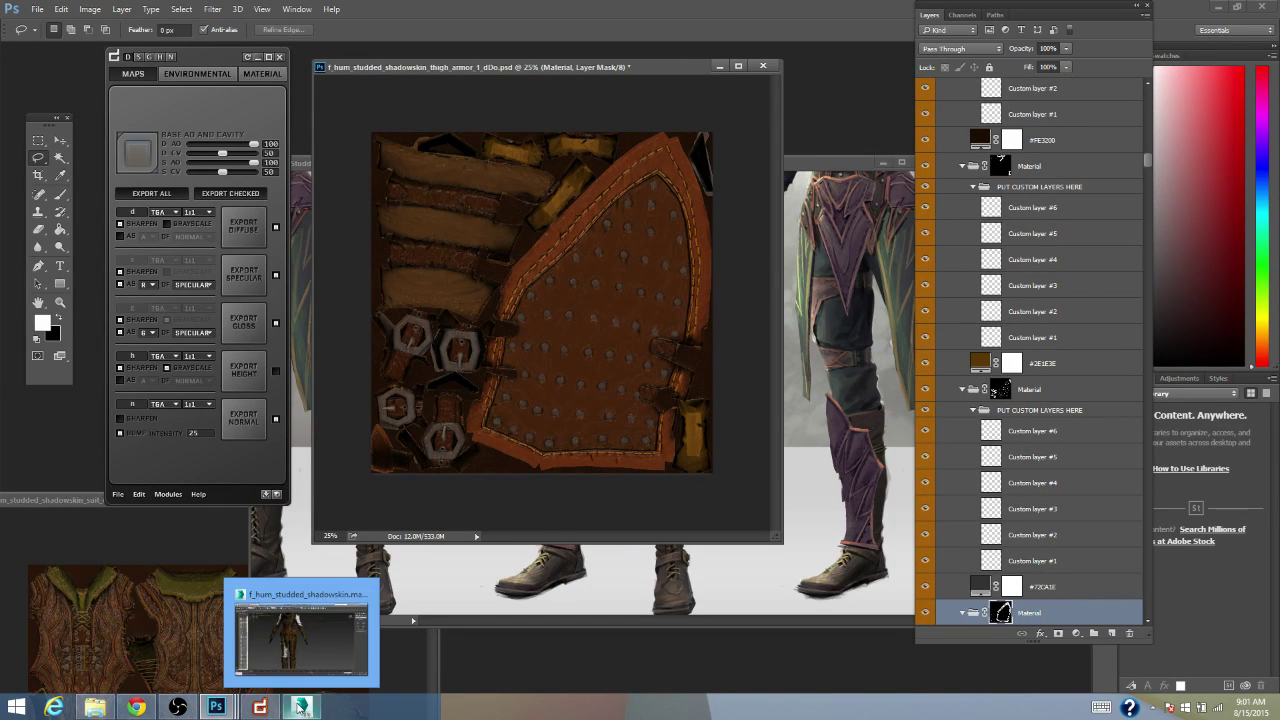
click(302, 708)
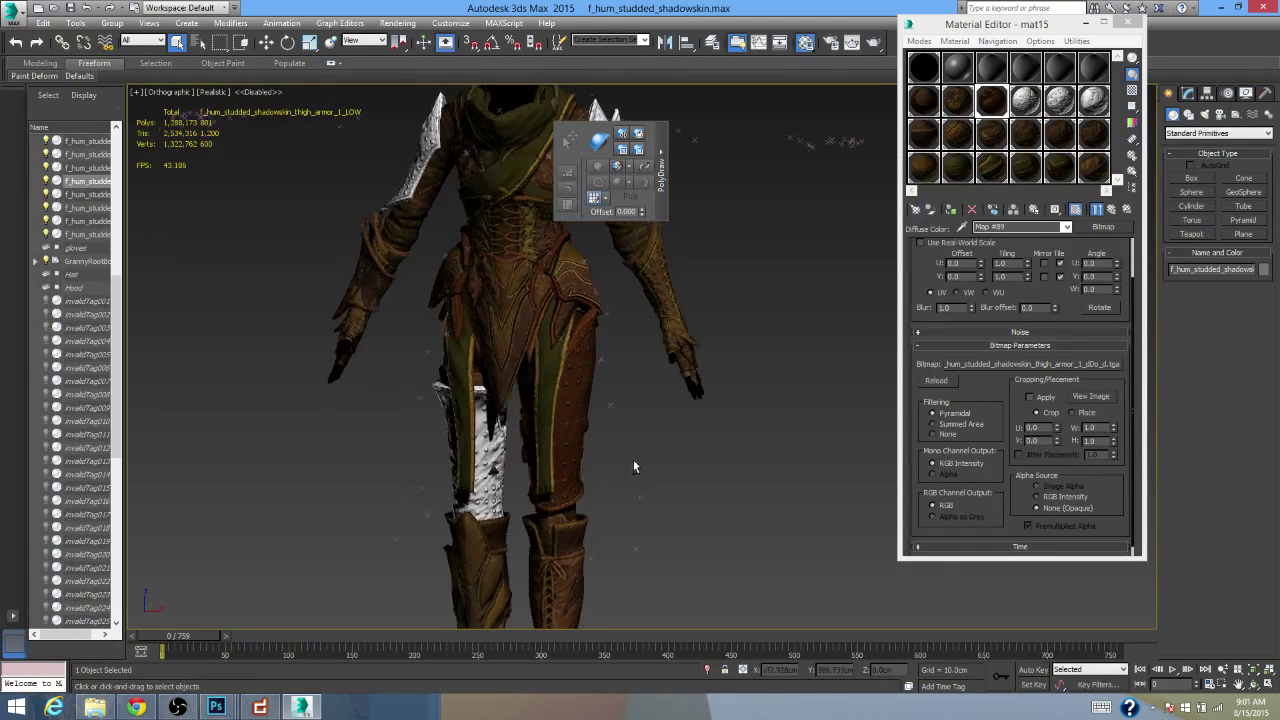
scroll(633, 461, up, 3)
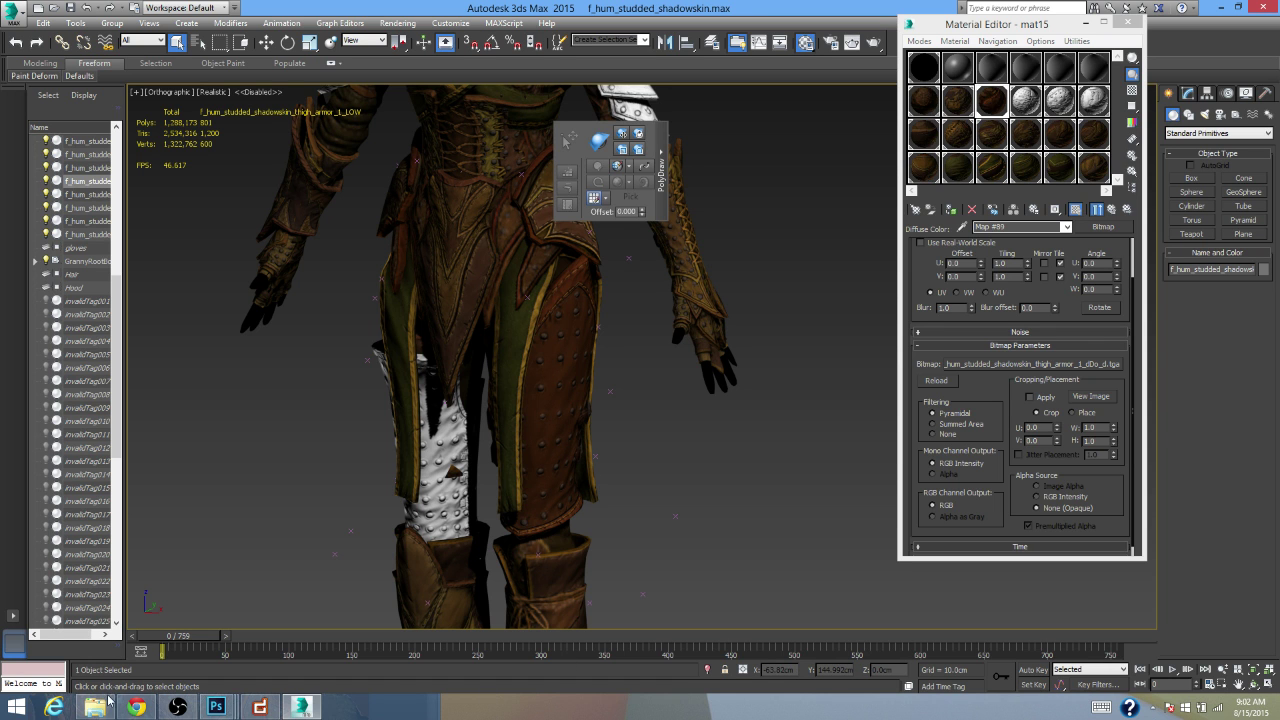
- Switch to Chrome and load yahoo.com in a new tab
click(136, 706)
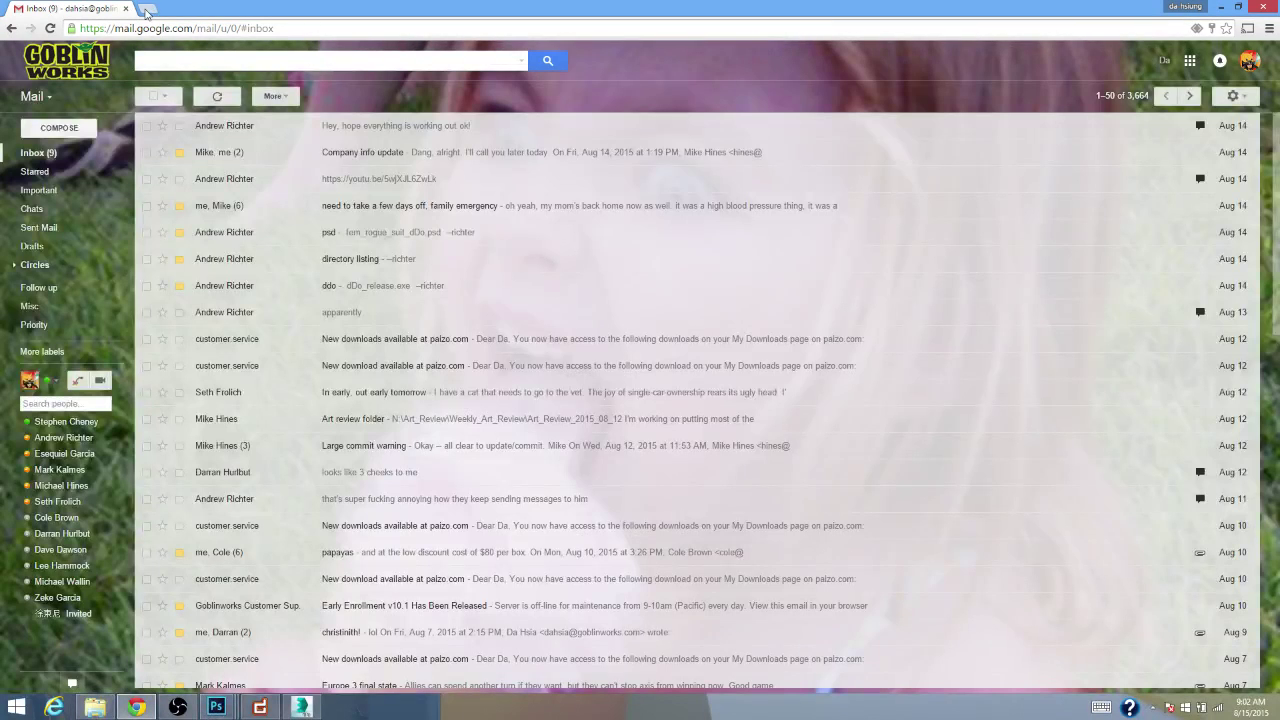
click(150, 9)
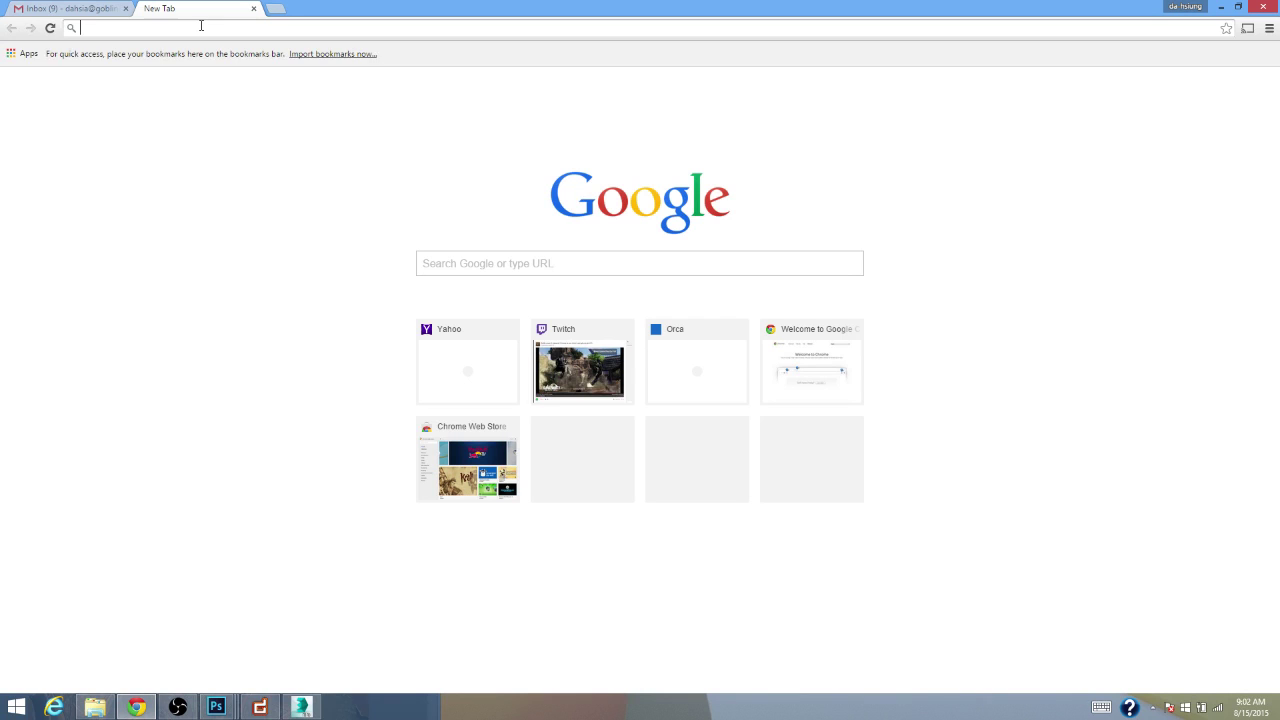
text(yahoo.com)
key(Return)
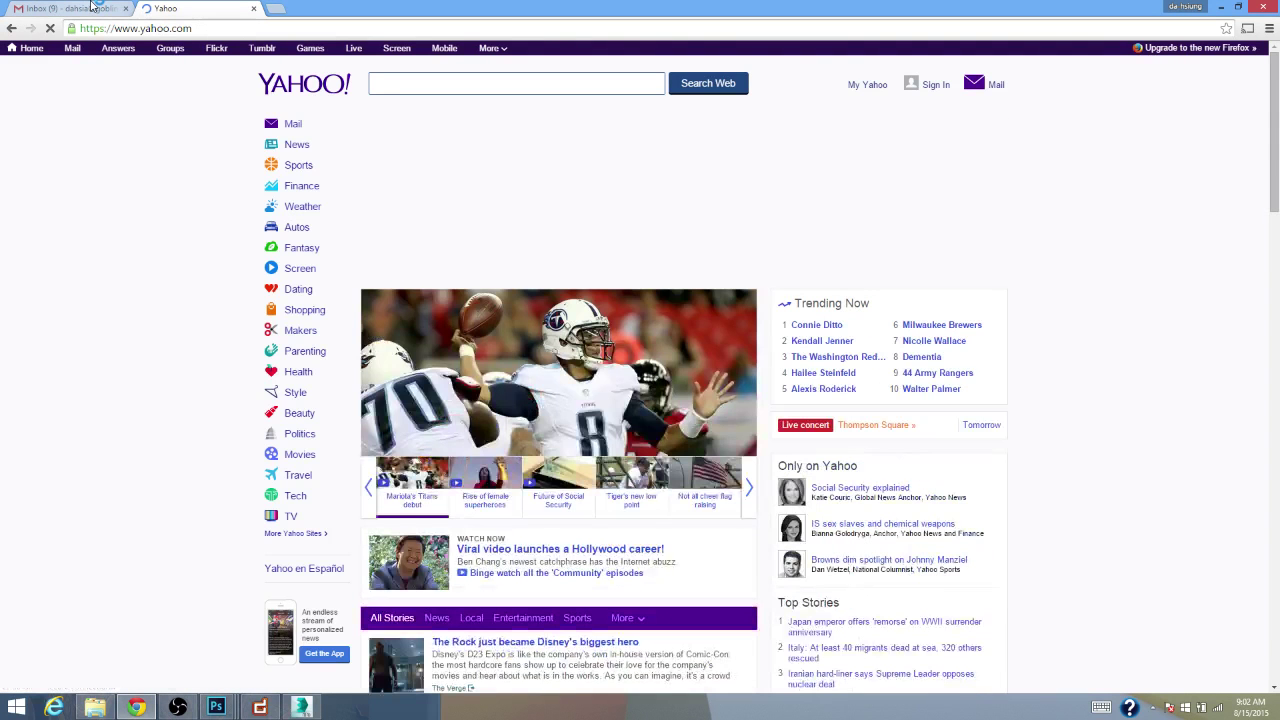
- Go back to the mail inbox page and bring up the Open Broadcaster Software window
click(90, 8)
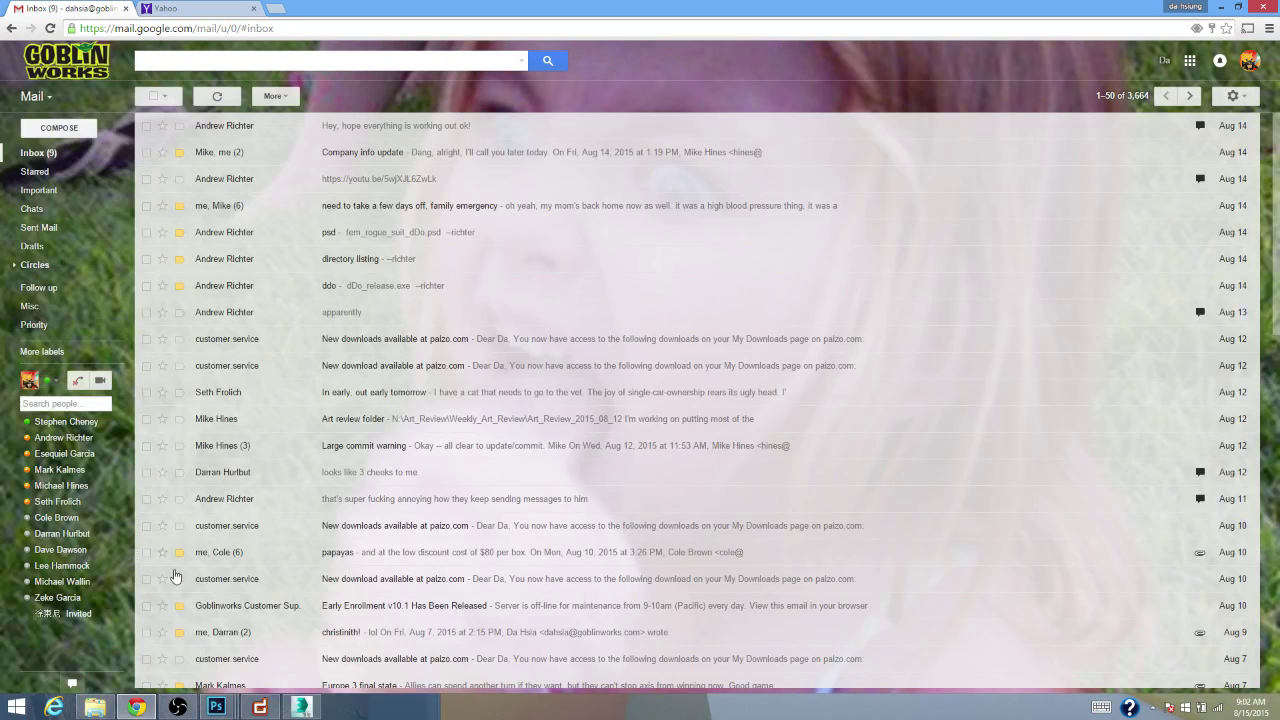
click(178, 707)
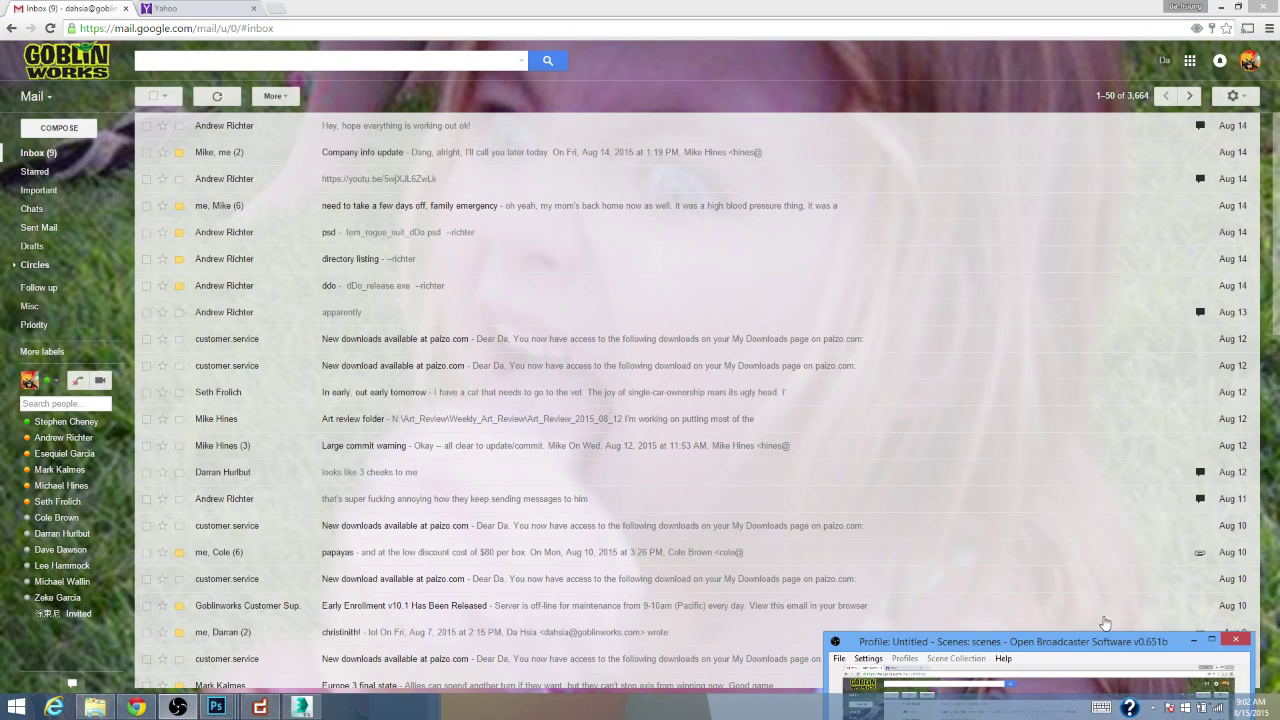